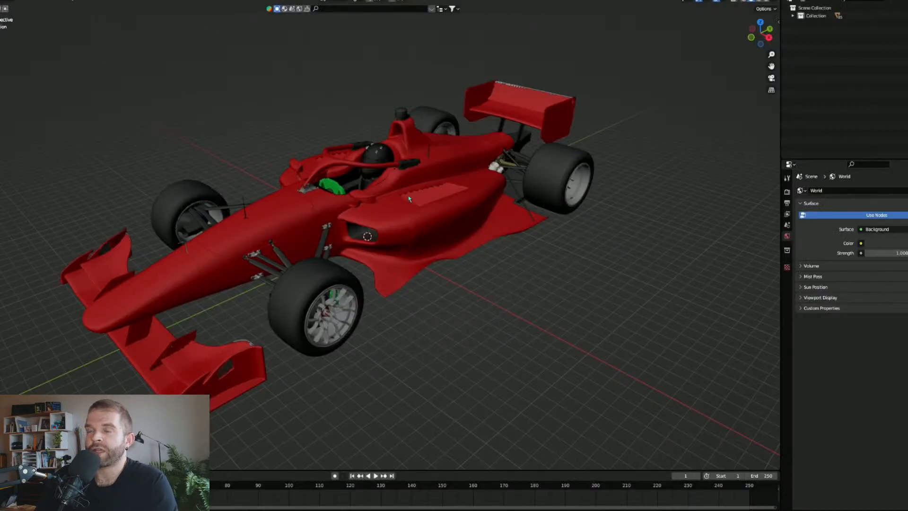
middle_drag(409, 199, 307, 233)
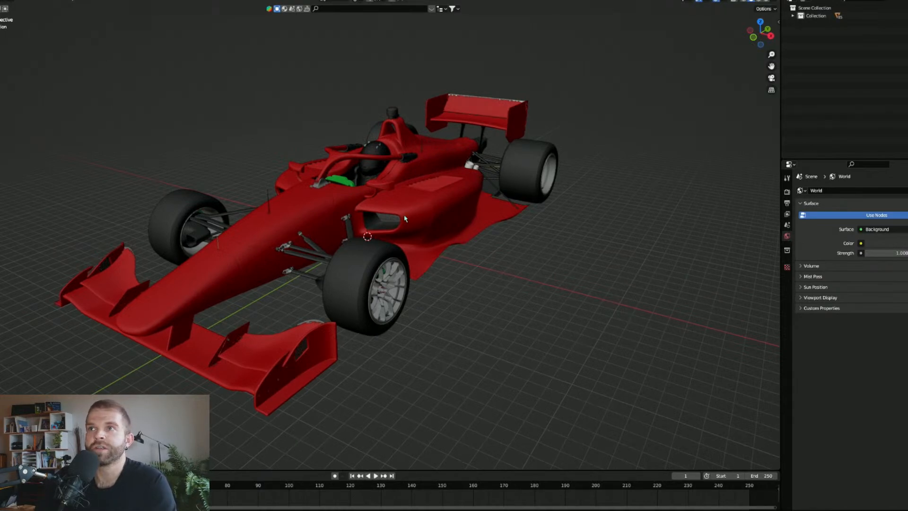
middle_drag(404, 218, 359, 235)
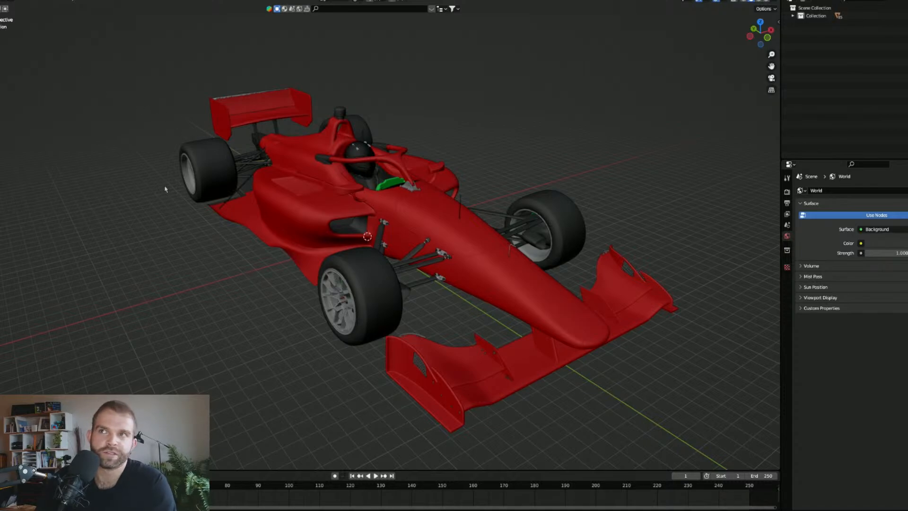
middle_drag(163, 189, 355, 240)
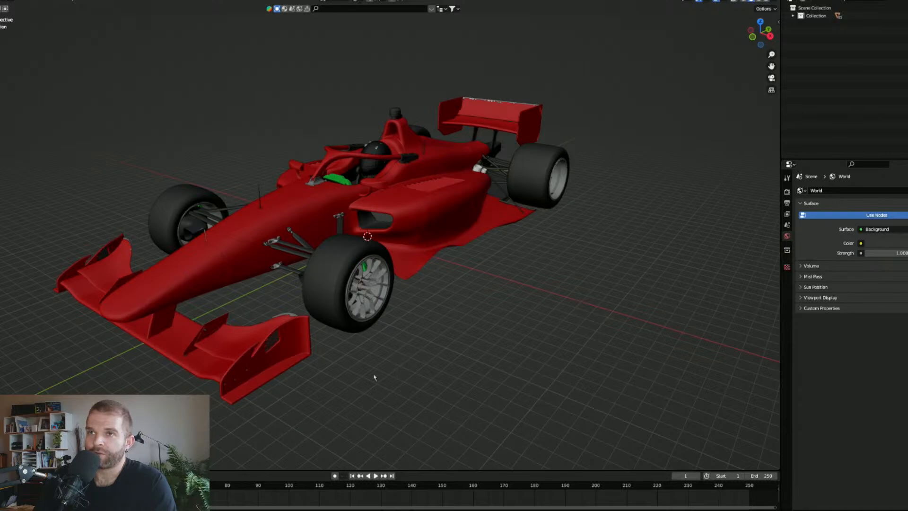
Step: Expand the car's collection in the scene list and save the file as "Stream Dallara.blend" in the recent 23-07-18_Spline folder
click(793, 17)
click(1, 1)
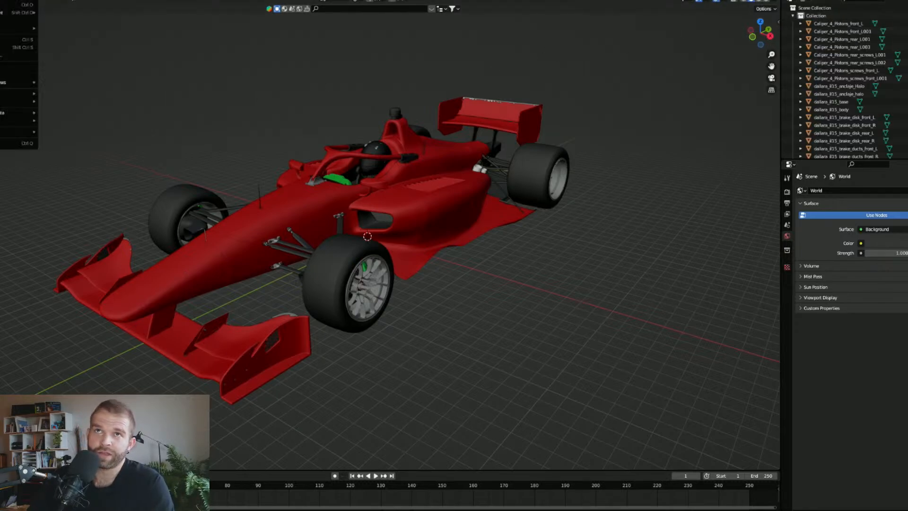
click(21, 47)
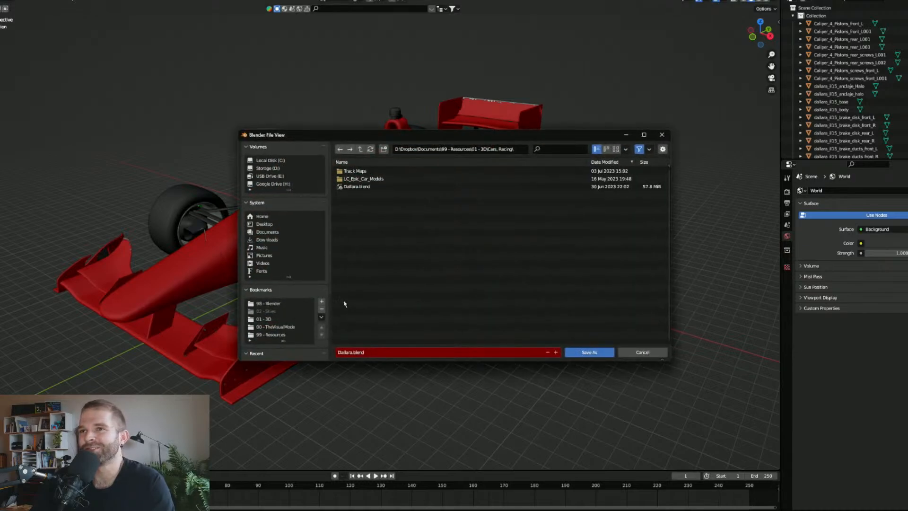
scroll(284, 307, down, 3)
click(272, 296)
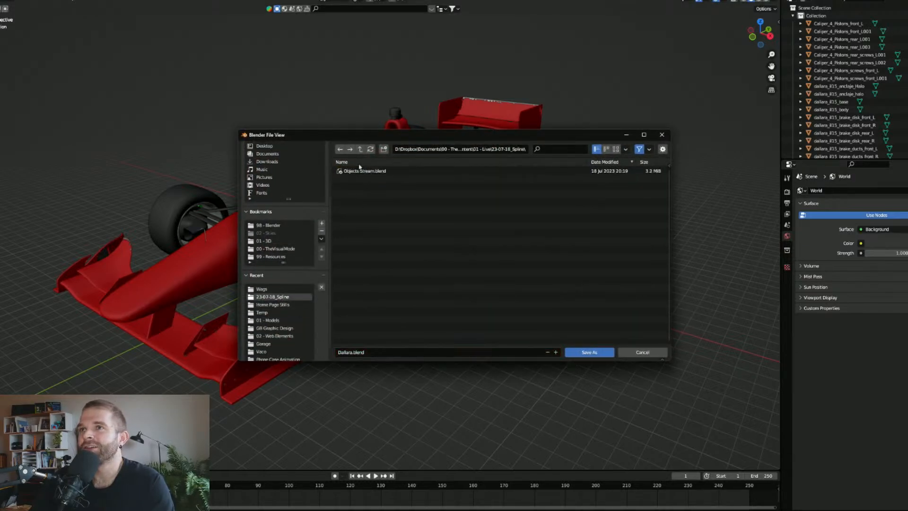
click(368, 352)
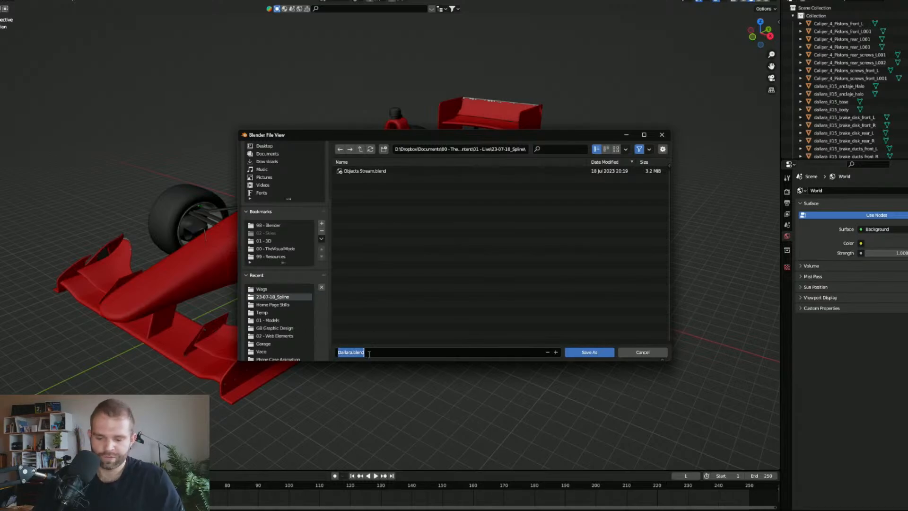
key(Home)
text(Stream)
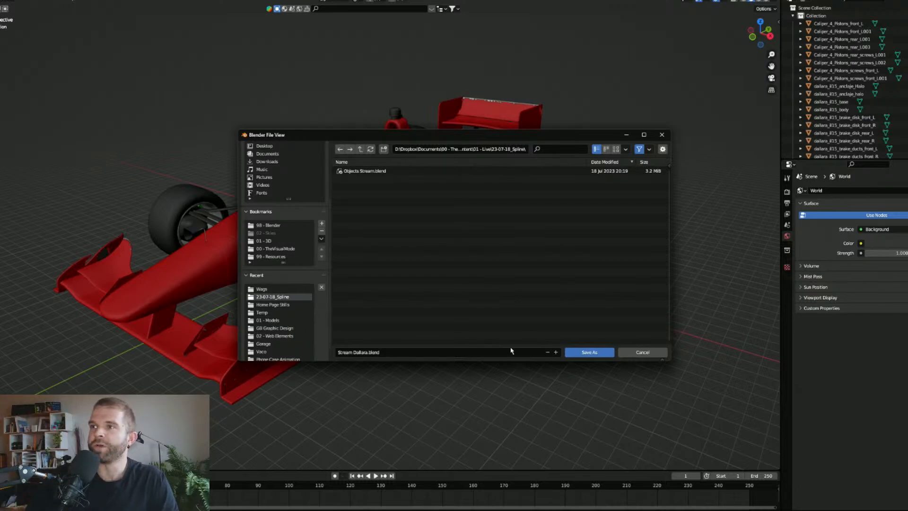
click(589, 352)
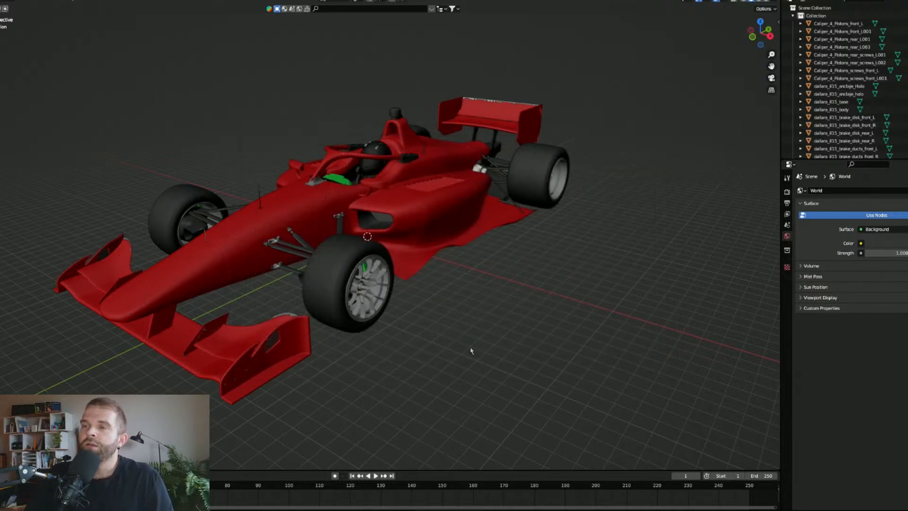
Step: Select the car's body, dallara_il15_body, and examine its shape from the front, side and rear
shift+middle_drag(232, 284, 320, 280)
mouse_move(321, 281)
middle_down()
mouse_move(281, 274)
mouse_move(264, 286)
mouse_move(290, 303)
mouse_move(349, 230)
mouse_move(317, 298)
middle_up()
click(252, 267)
scroll(311, 193, up, 2)
scroll(391, 241, up, 2)
scroll(391, 241, up, 2)
scroll(302, 303, up, 2)
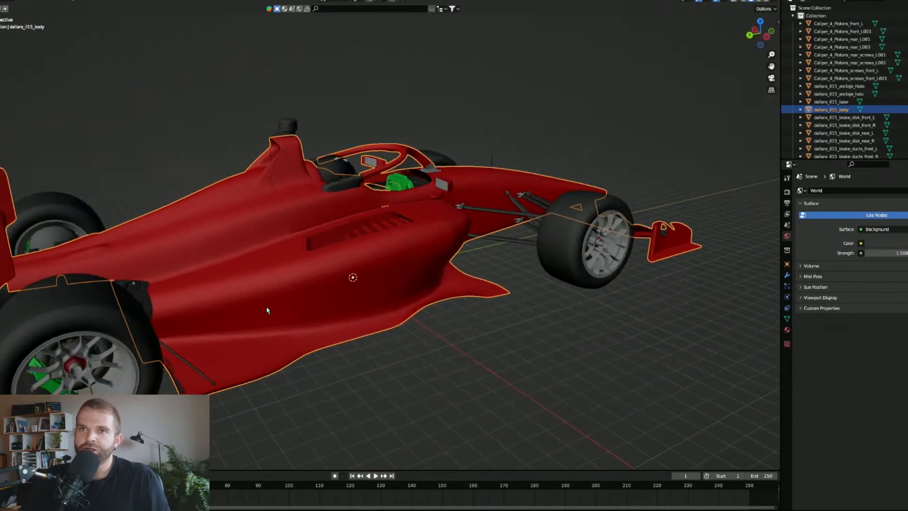
middle_drag(267, 322, 319, 316)
middle_drag(215, 310, 301, 320)
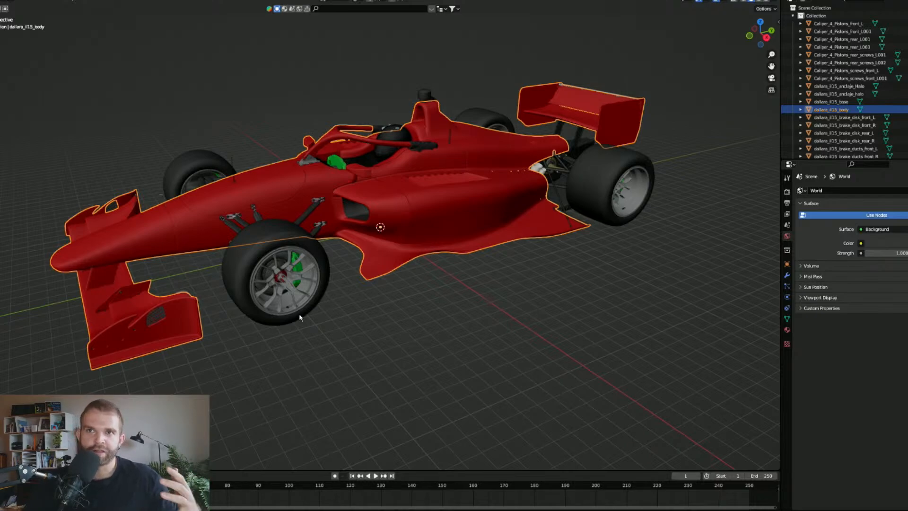
middle_drag(299, 317, 292, 318)
Step: Examine the body's mesh topology in Edit Mode, closely around the side air intake, and return to Object Mode
key(Tab)
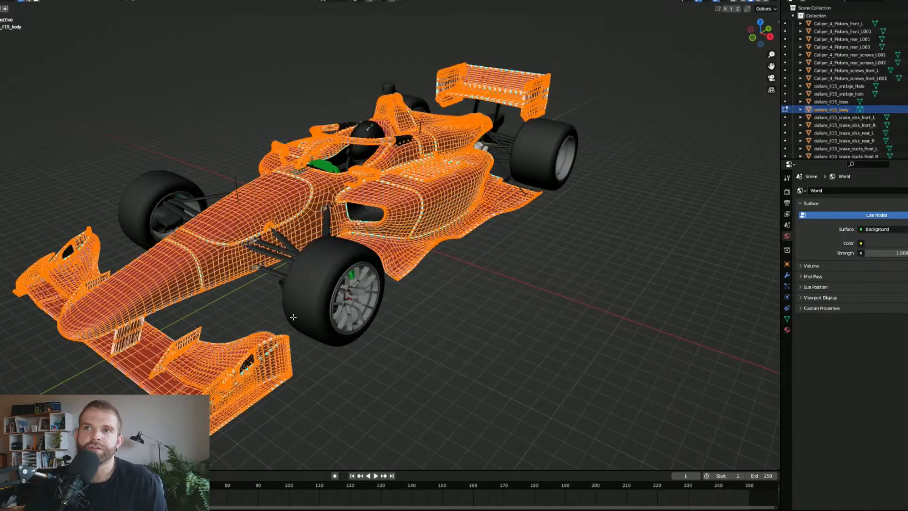
mouse_move(189, 323)
middle_down()
mouse_move(148, 386)
mouse_move(184, 333)
middle_up()
middle_drag(186, 278, 195, 240)
scroll(195, 240, up, 5)
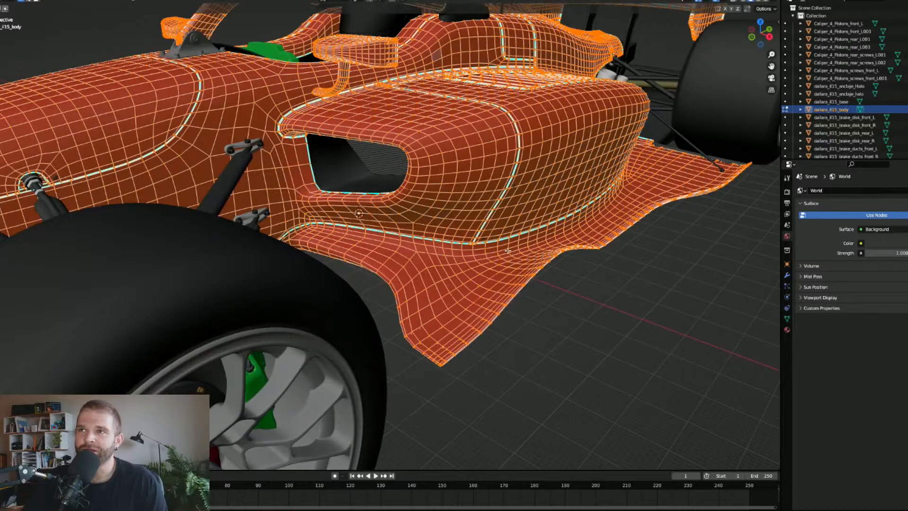
key(Tab)
scroll(451, 250, down, 4)
middle_drag(381, 258, 426, 255)
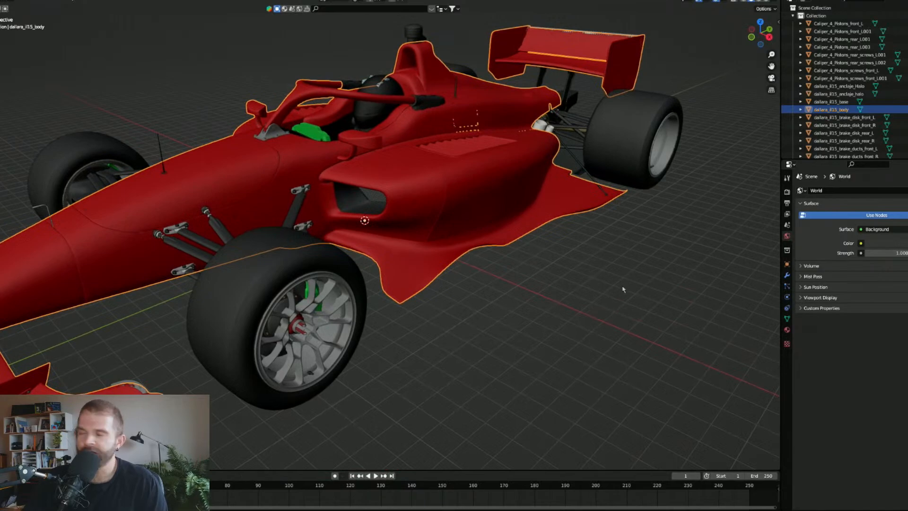
Step: Add a Decimate modifier to the car body after checking its mesh density in Edit Mode
click(787, 274)
key(Tab)
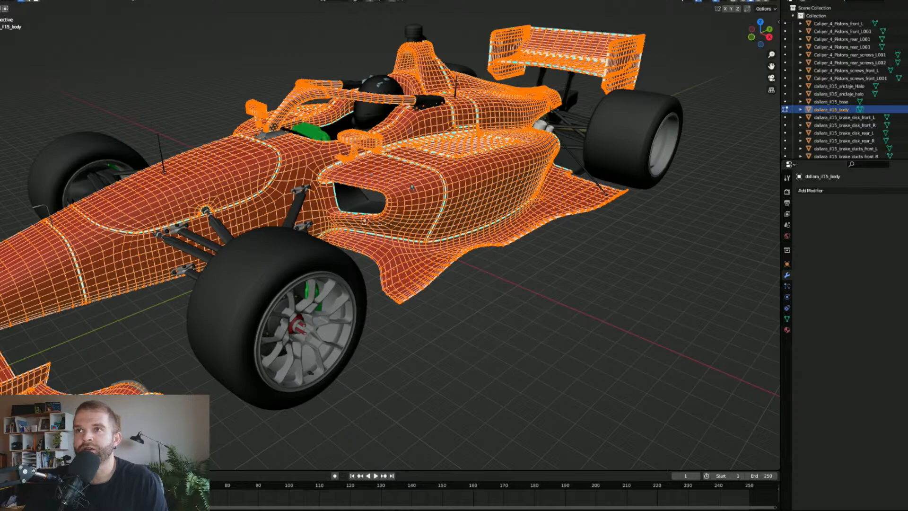
key(Tab)
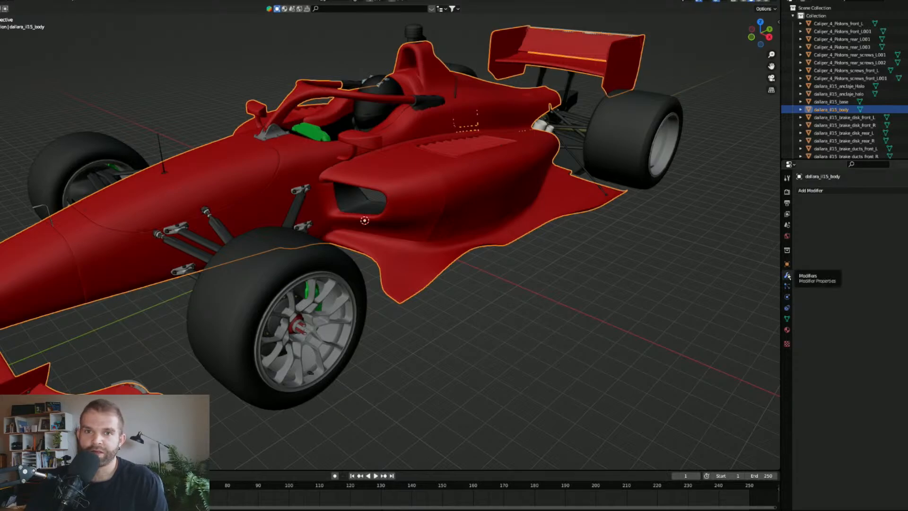
click(806, 191)
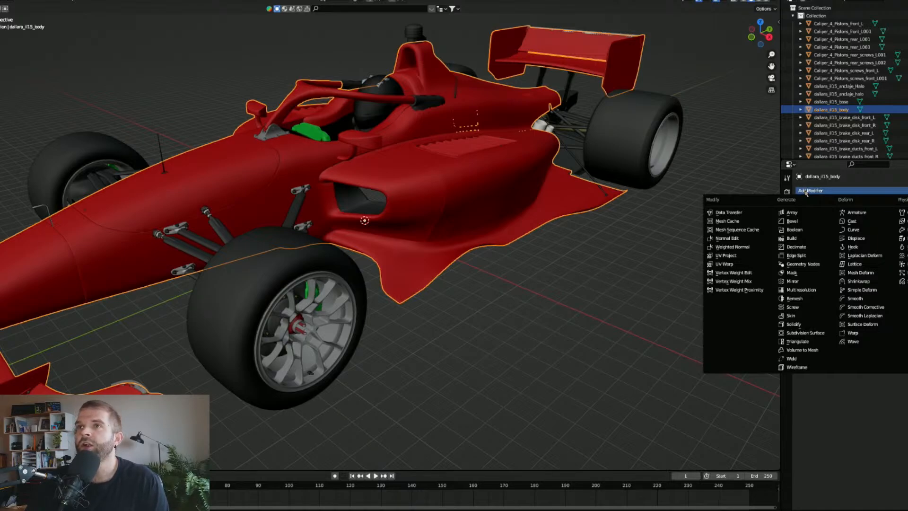
key(Tab)
middle_drag(430, 232, 497, 250)
key(Tab)
click(860, 192)
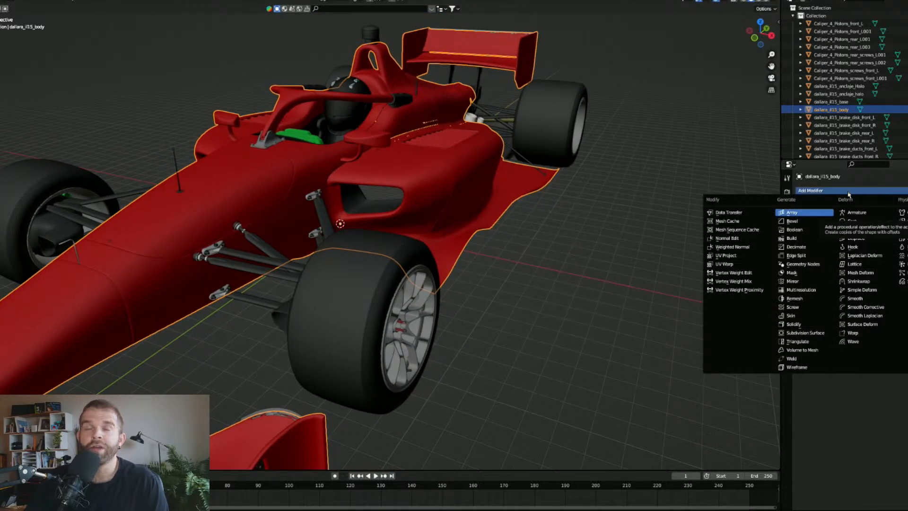
click(809, 248)
Step: Set the body's Decimate modifier to Un-Subdivide with 1 iteration
middle_drag(364, 244, 321, 247)
click(873, 215)
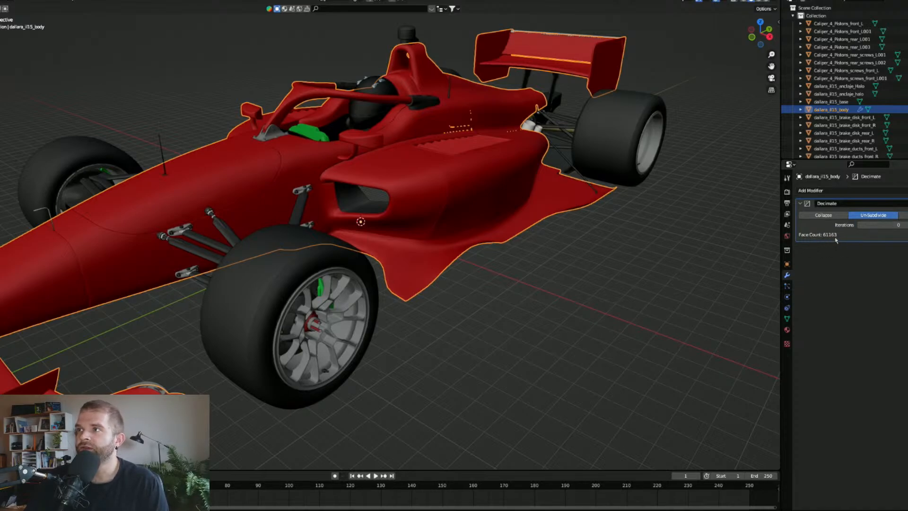
click(900, 225)
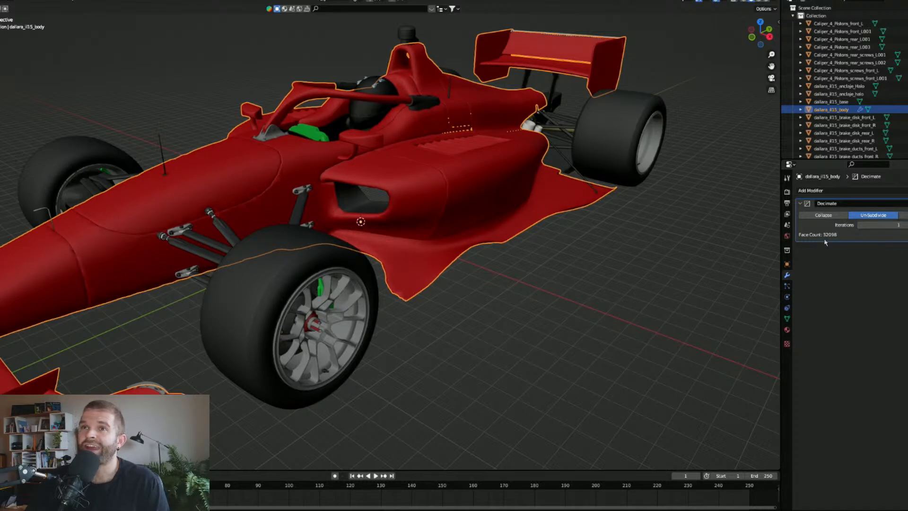
Step: Inspect the reduced body near the front suspension mounts and compare 0 and 1 Un-Subdivide iterations
shift+middle_drag(332, 274, 434, 289)
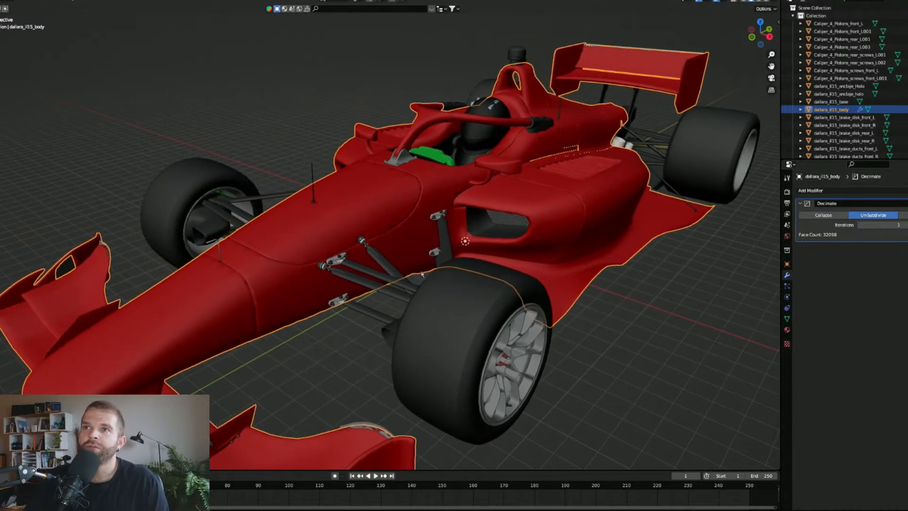
scroll(435, 249, up, 5)
middle_drag(549, 236, 530, 238)
shift+middle_drag(529, 238, 482, 271)
scroll(480, 269, up, 2)
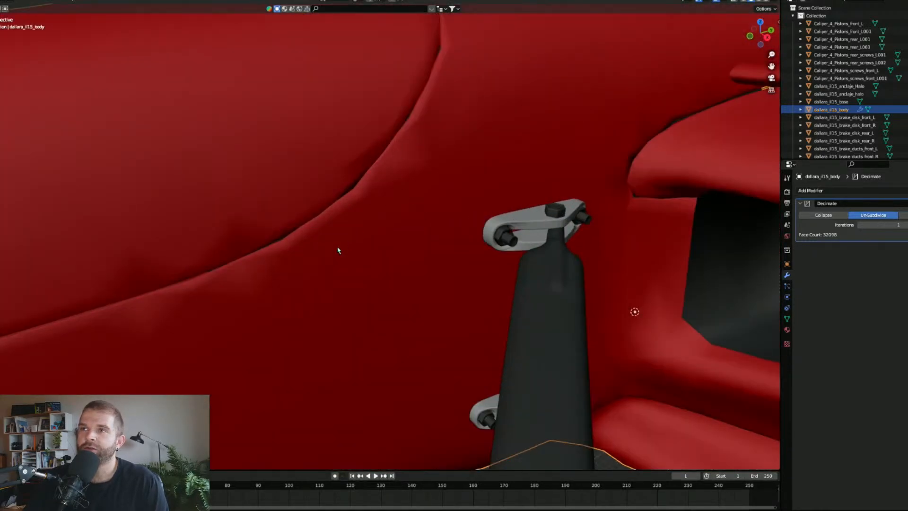
click(860, 225)
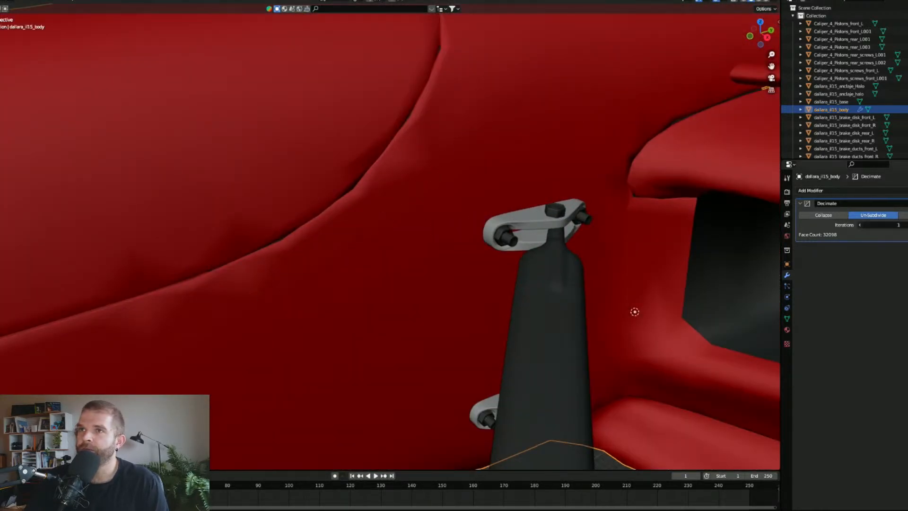
scroll(290, 221, down, 8)
middle_drag(290, 221, 390, 228)
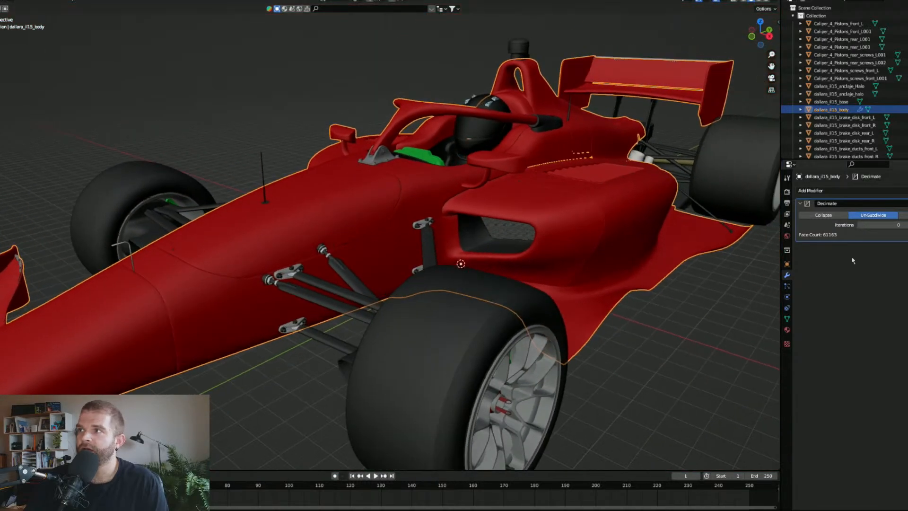
click(906, 225)
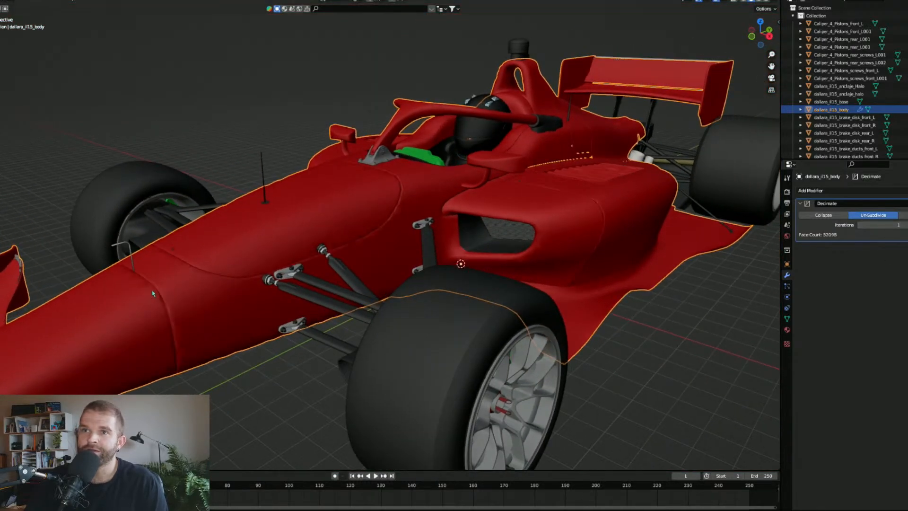
Step: Try Shade Smooth and Shade Flat on the body and inspect the surface around the cockpit and side intake
right_click(207, 299)
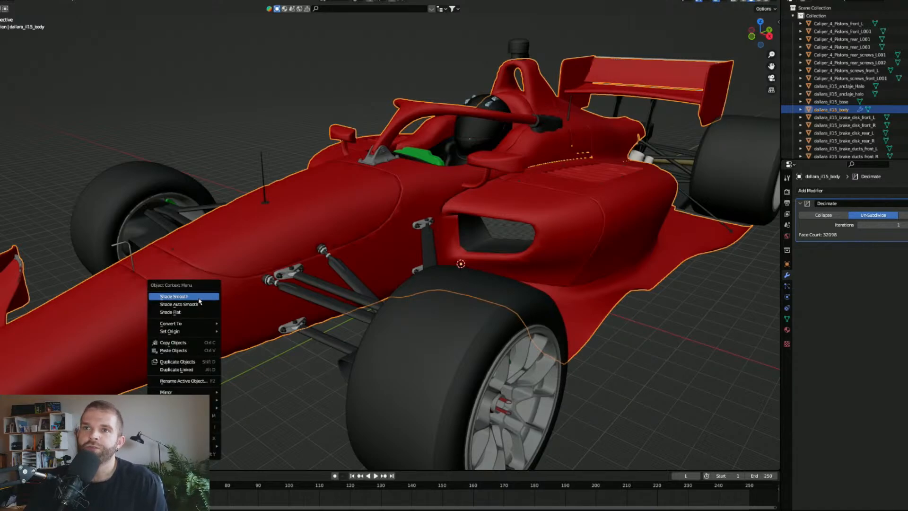
click(199, 298)
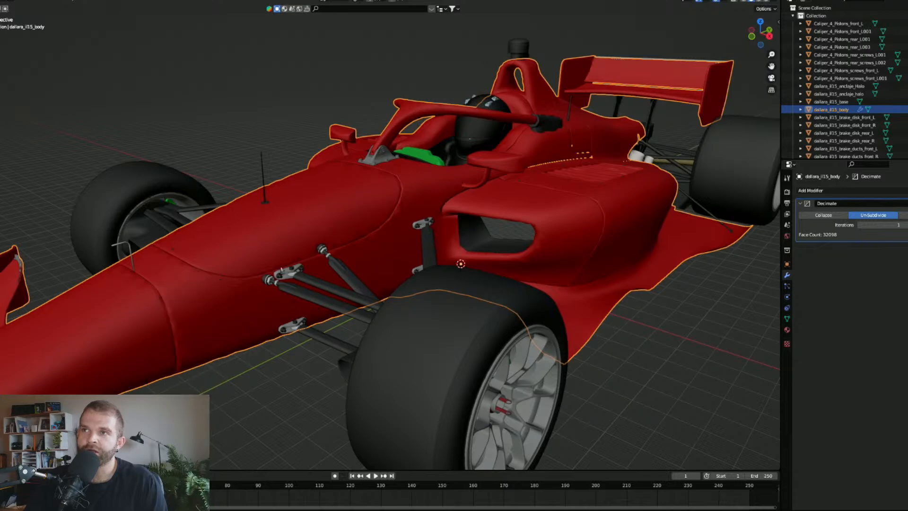
right_click(200, 301)
click(195, 314)
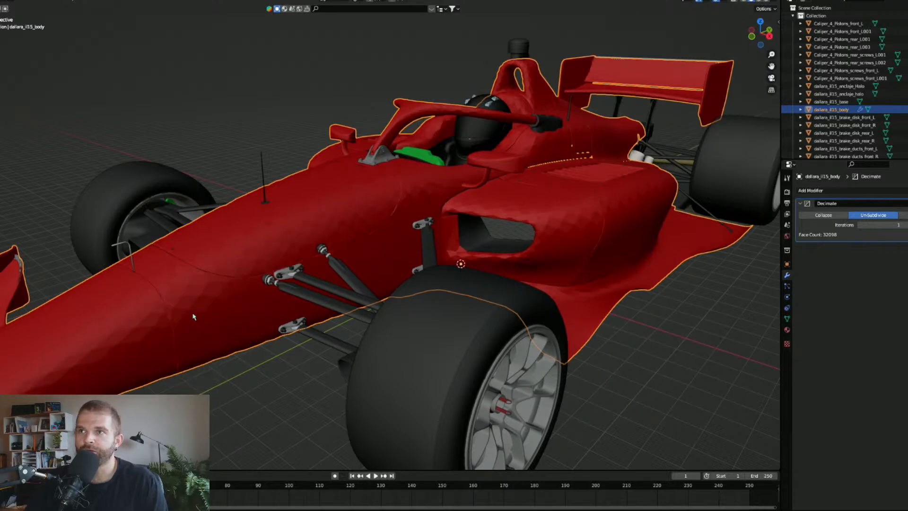
mouse_move(206, 316)
middle_down()
mouse_move(233, 316)
mouse_move(207, 315)
middle_up()
scroll(382, 201, up, 2)
scroll(382, 201, up, 3)
shift+middle_drag(366, 203, 326, 325)
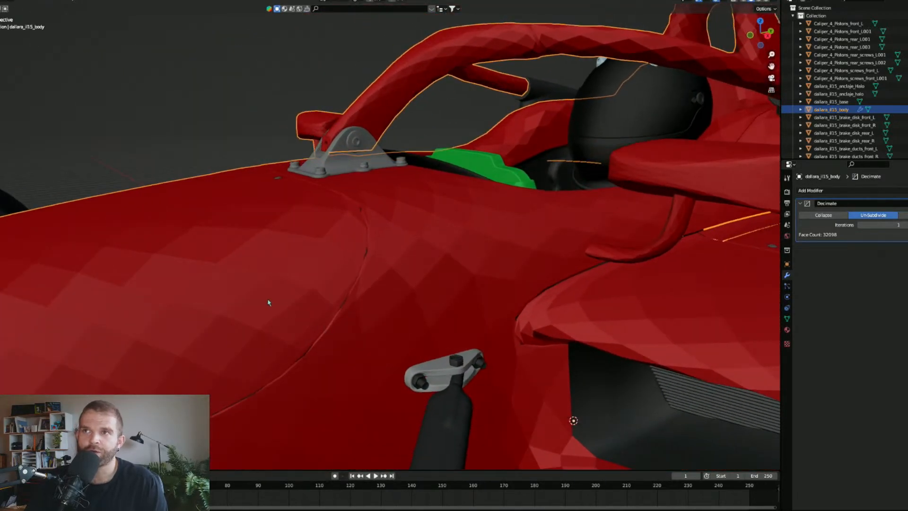
Step: Apply Shade Auto Smooth to the car body and check the surface along the nose and front suspension
right_click(242, 271)
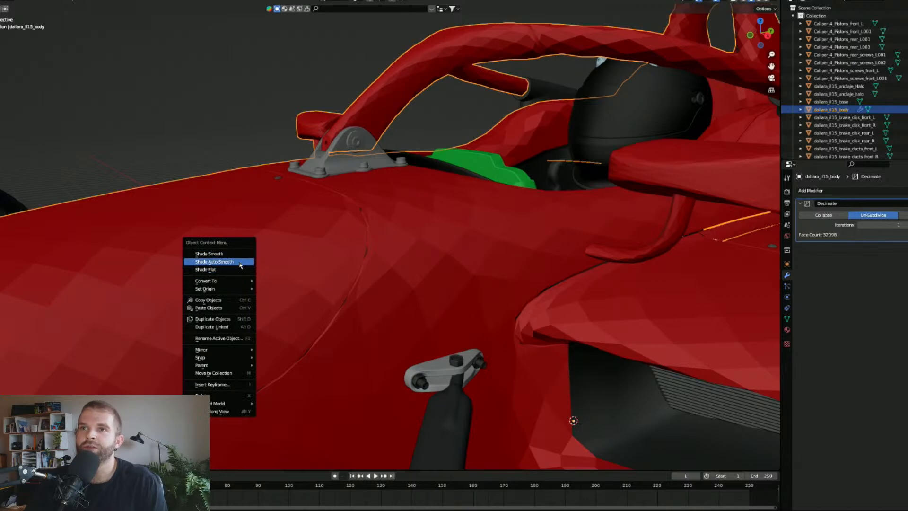
click(234, 261)
scroll(247, 293, down, 10)
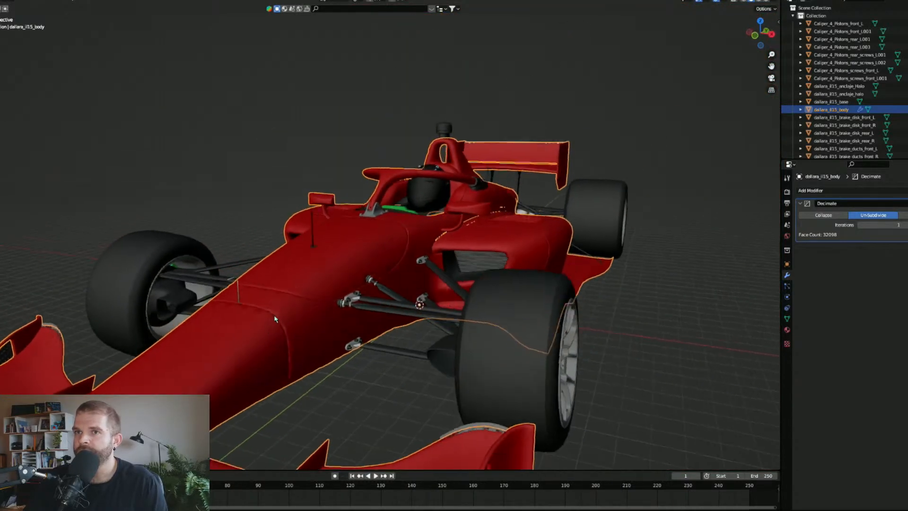
mouse_move(274, 318)
middle_down()
mouse_move(279, 308)
mouse_move(265, 310)
middle_up()
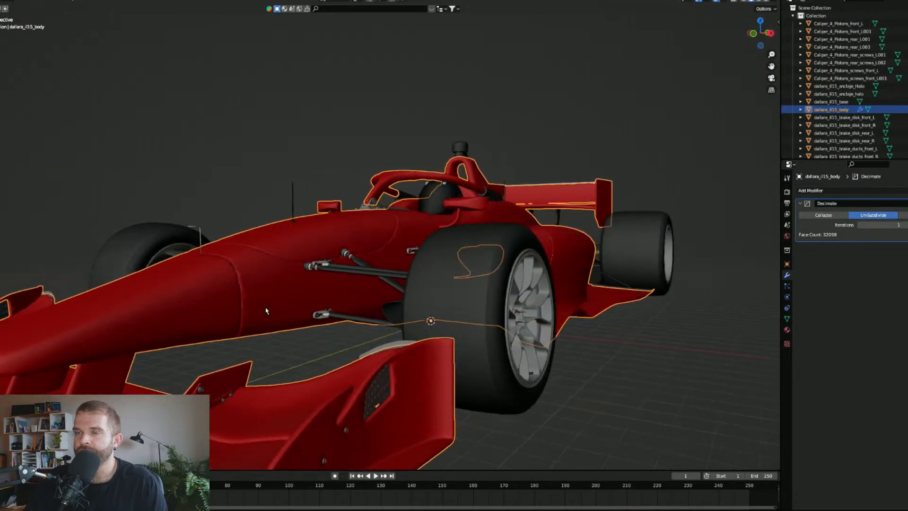
scroll(234, 310, up, 4)
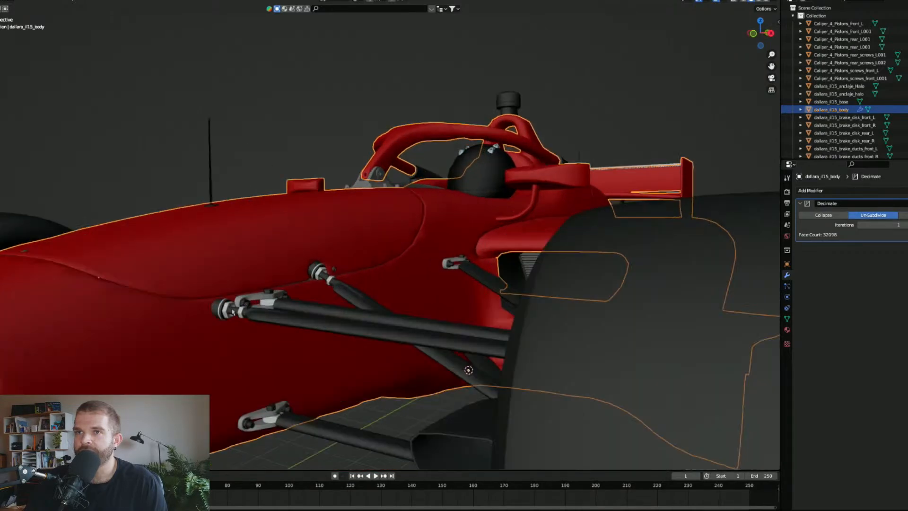
Step: Switch the body's Decimate modifier to the Collapse method
click(833, 215)
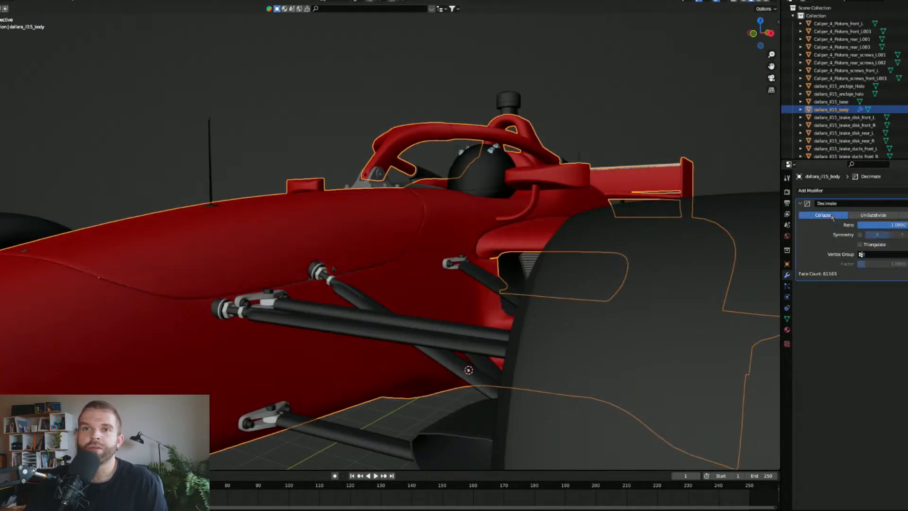
scroll(511, 320, down, 5)
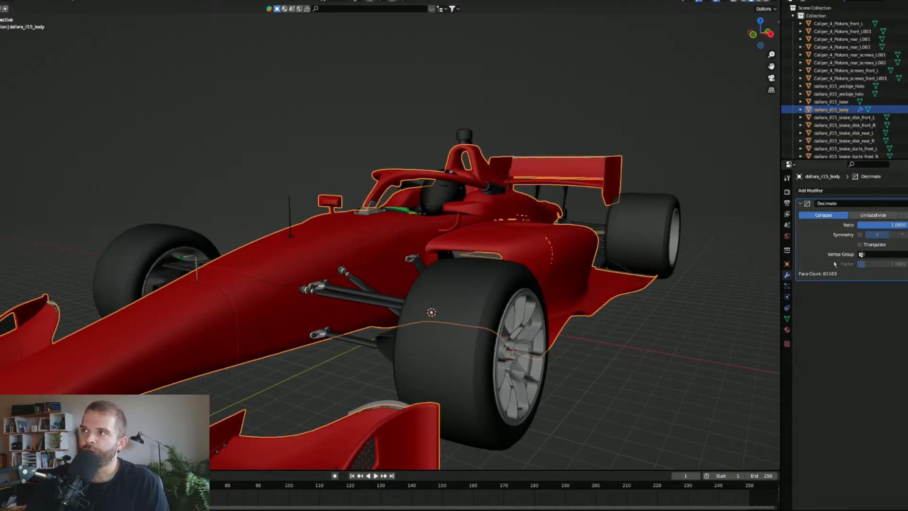
Step: Enable symmetry on the body's Decimate modifier and set its axis to Y
click(859, 235)
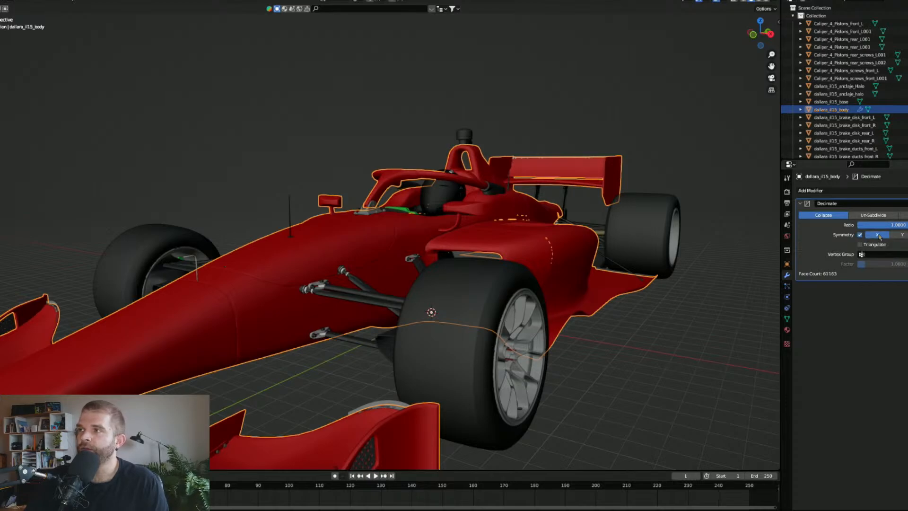
click(898, 235)
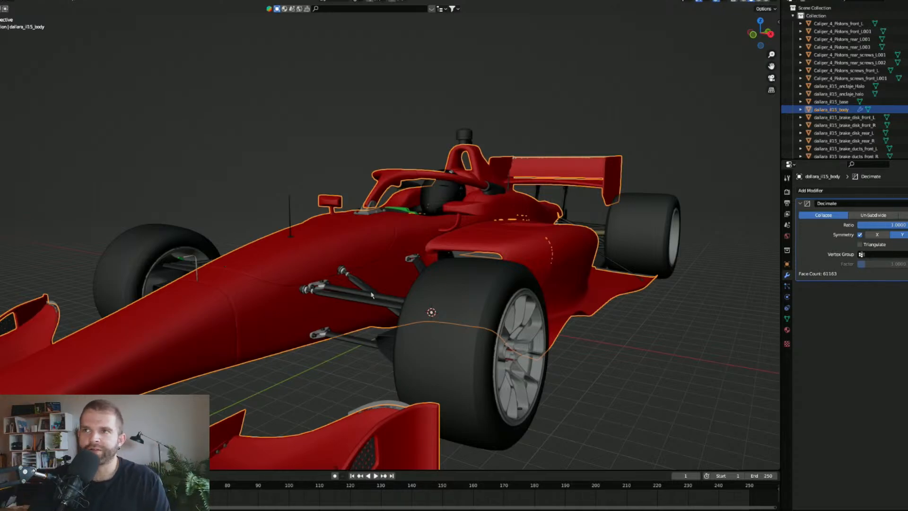
middle_drag(397, 303, 369, 294)
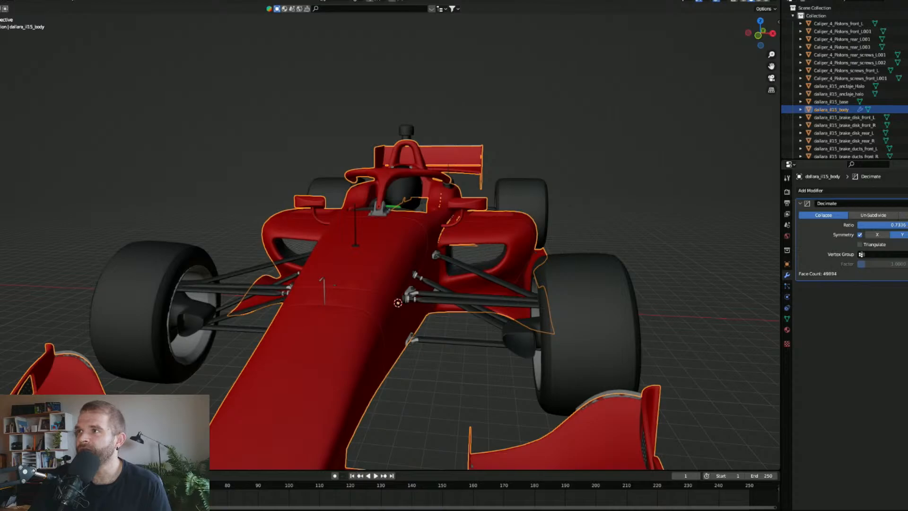
Step: Lower the Decimate ratio to 0.2103 and check the body surface around the nose, cockpit and side intake
drag(894, 225, 871, 224)
middle_drag(598, 278, 523, 339)
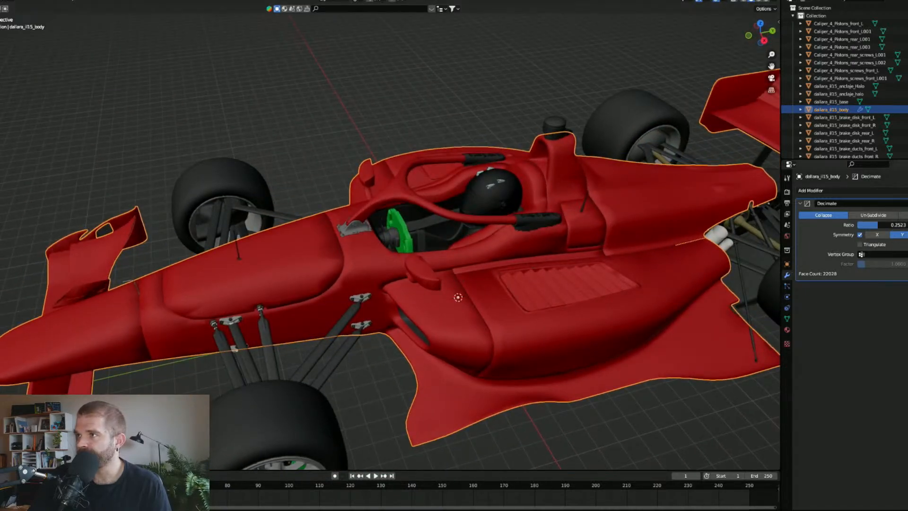
drag(877, 225, 873, 224)
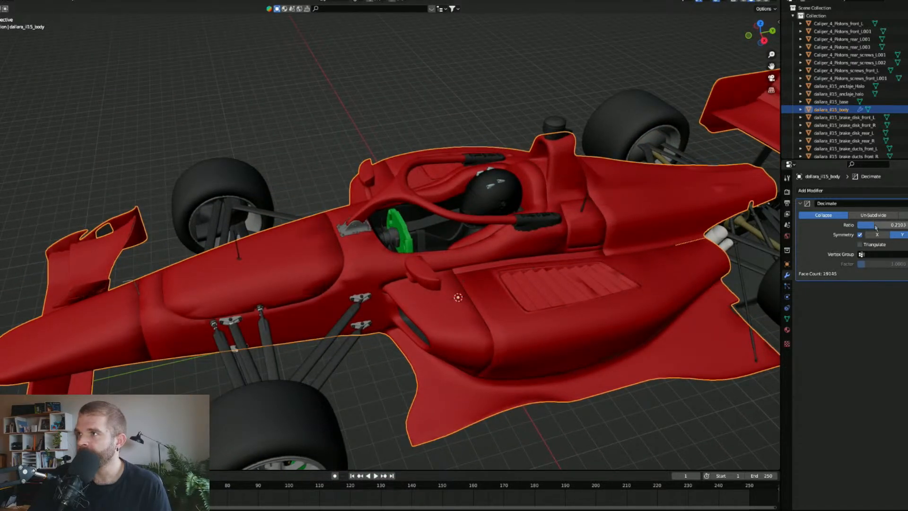
scroll(283, 268, down, 3)
middle_drag(284, 268, 329, 271)
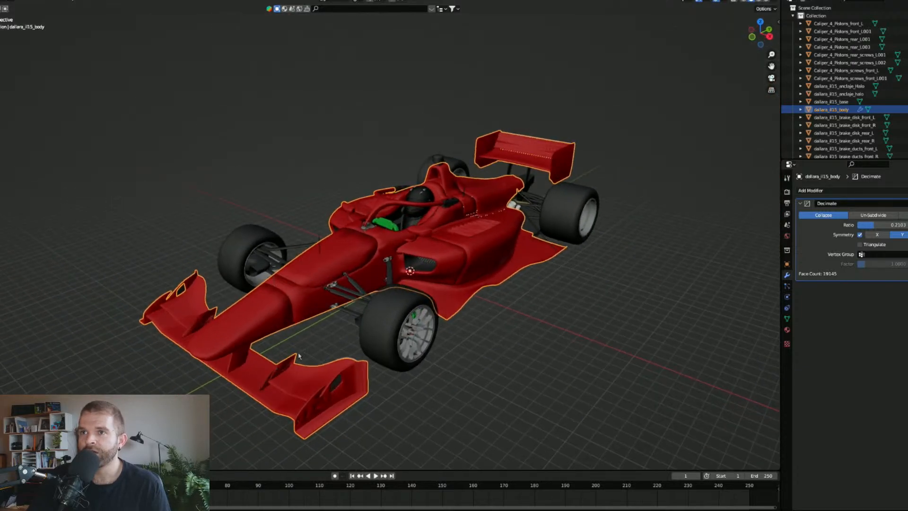
scroll(278, 361, up, 4)
middle_drag(272, 399, 398, 234)
middle_drag(329, 284, 365, 303)
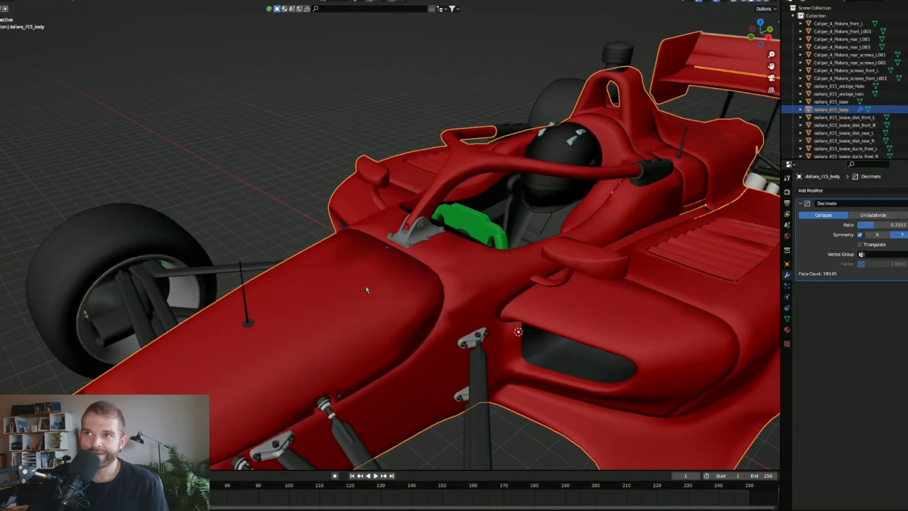
Step: Try applying the Y-symmetric Decimate modifier, compare the body's mesh with the original, and undo the application
key(Tab)
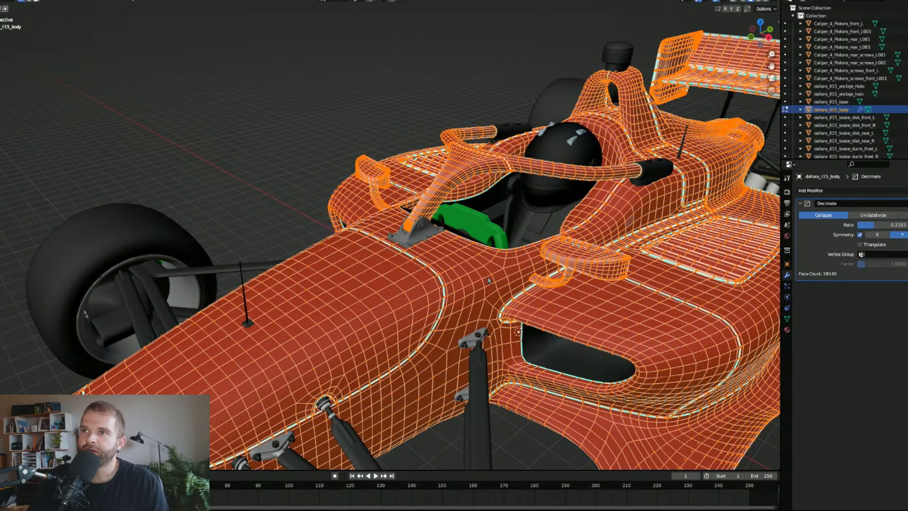
key(Tab)
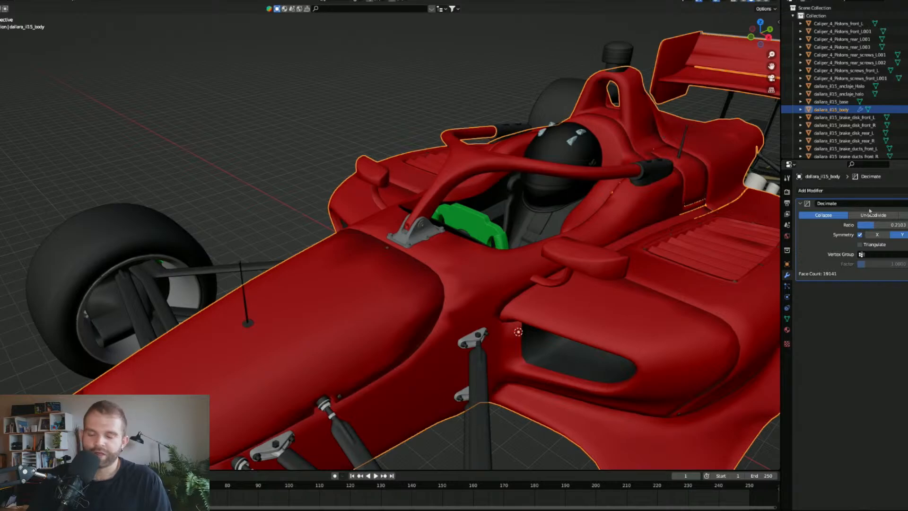
key(ctrl+a)
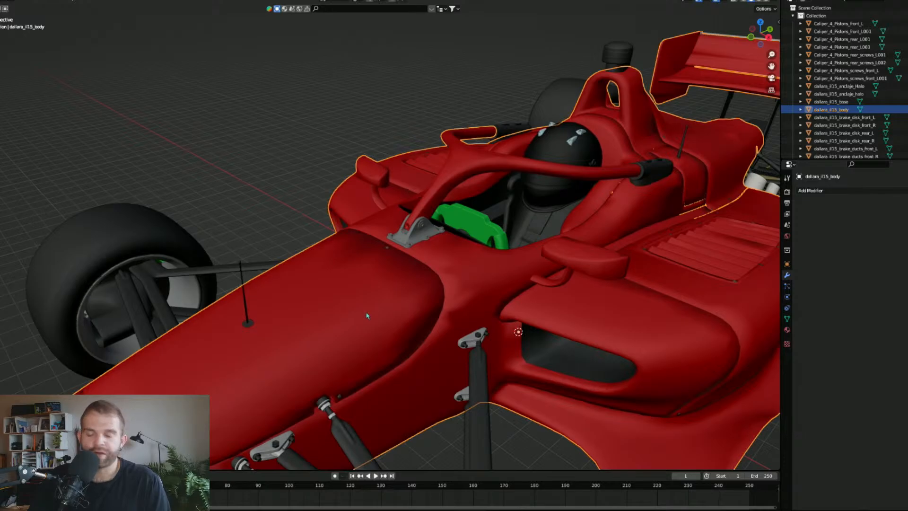
key(Tab)
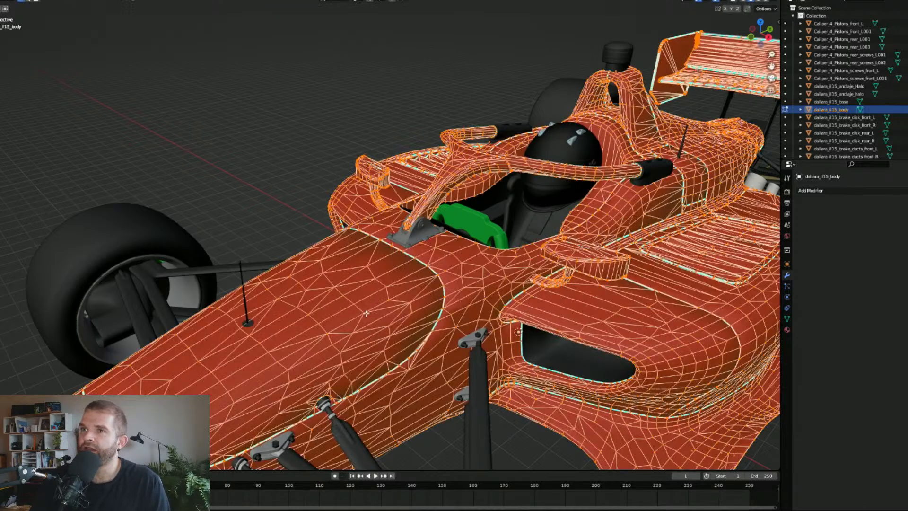
middle_drag(306, 312, 332, 350)
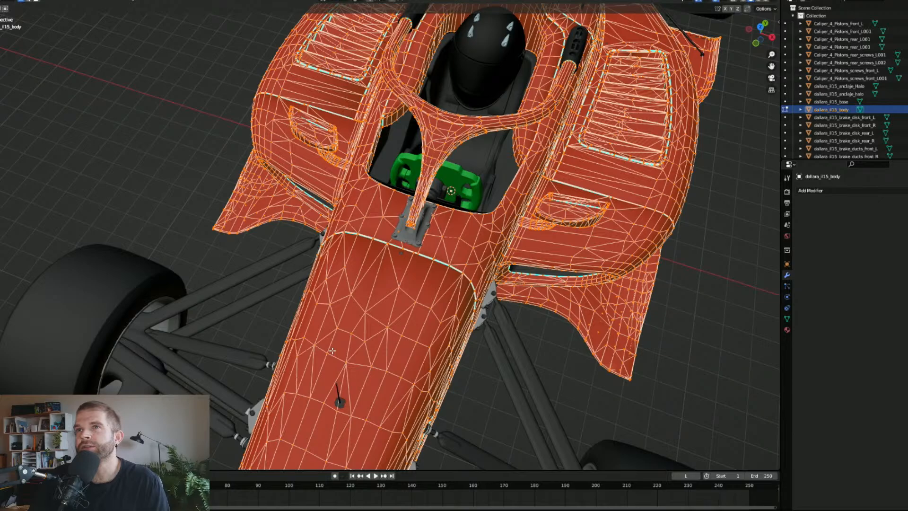
scroll(333, 351, down, 5)
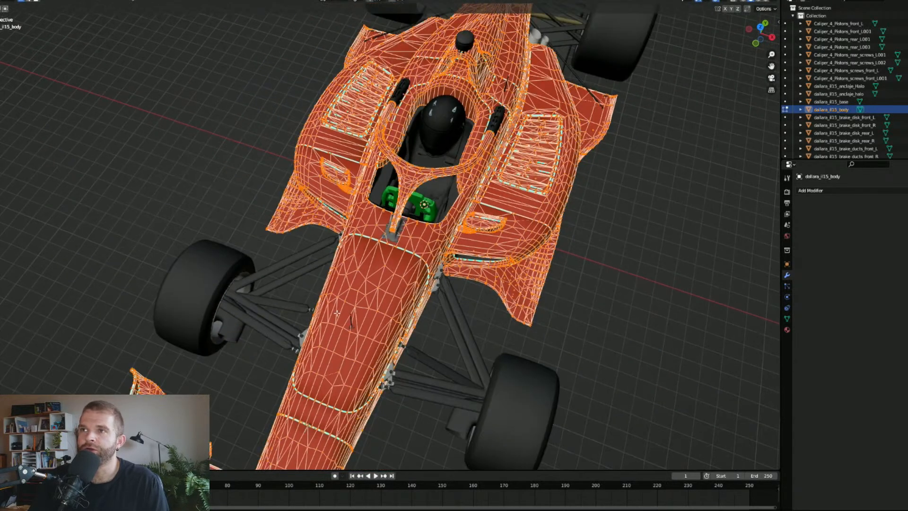
middle_drag(333, 350, 318, 276)
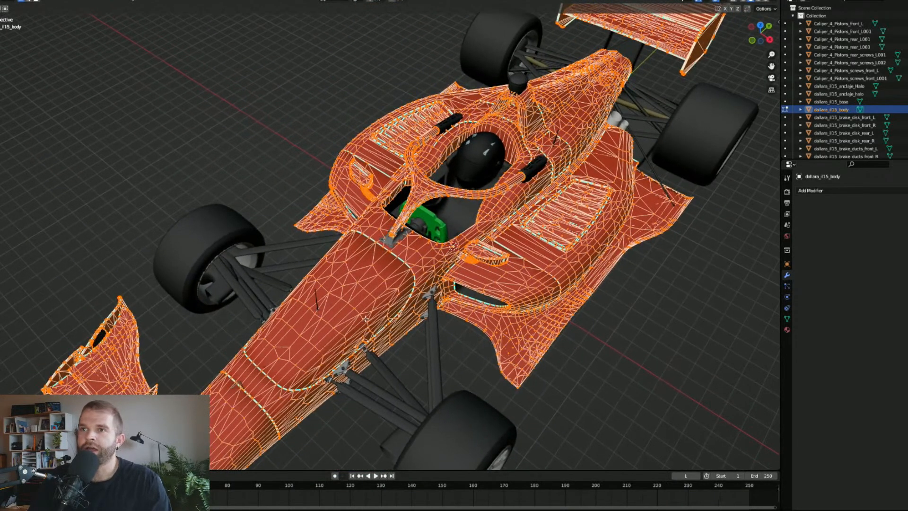
key(Tab)
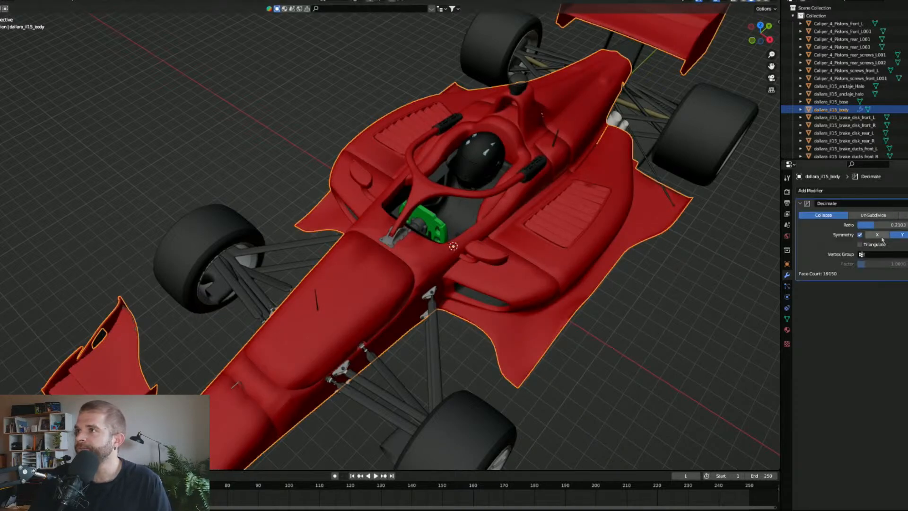
Step: Switch the Decimate symmetry to the X axis, apply the modifier and show the body's mesh in Edit Mode
click(880, 235)
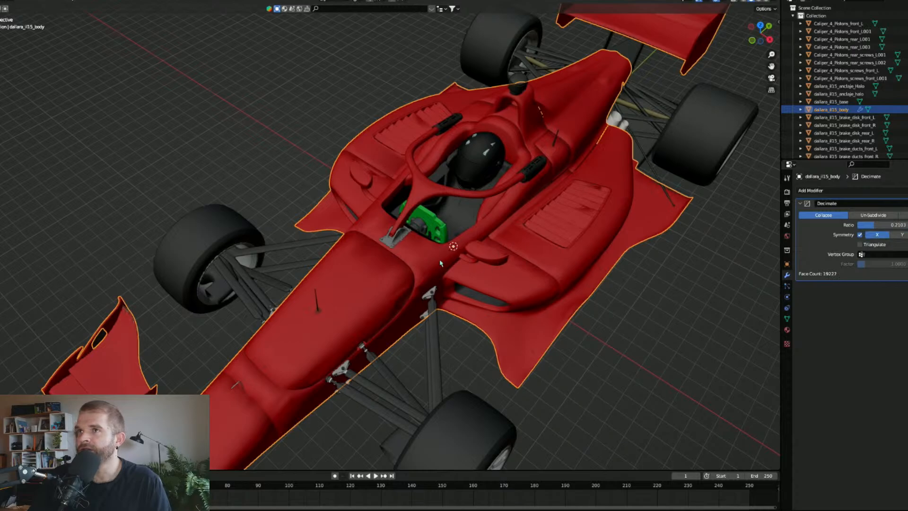
middle_drag(440, 264, 455, 264)
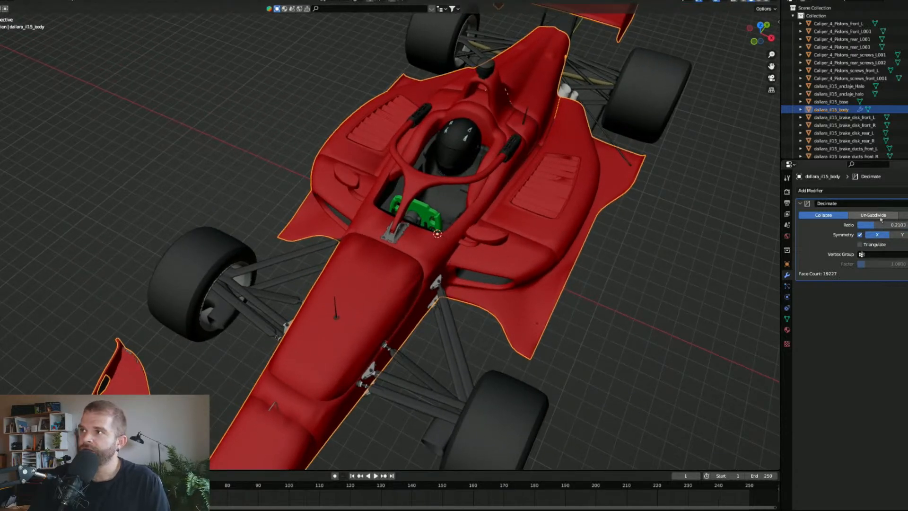
key(ctrl+a)
key(Tab)
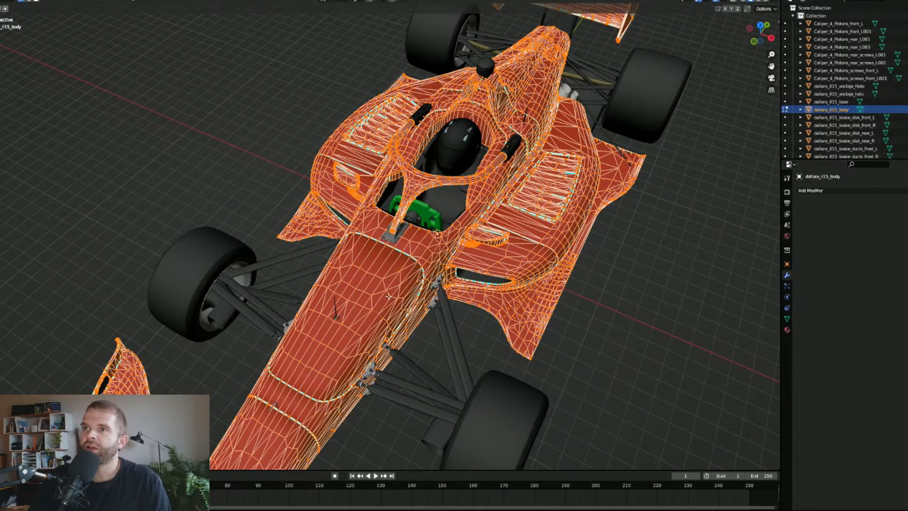
Step: Select three matching faces on each of the two side mirrors to compare the reduced mesh's symmetry
scroll(388, 297, up, 3)
middle_drag(436, 281, 370, 281)
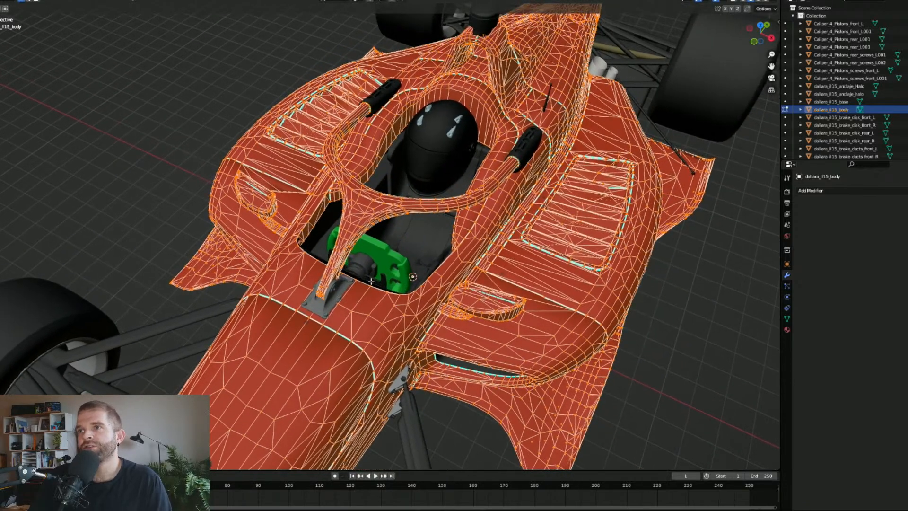
scroll(412, 279, up, 2)
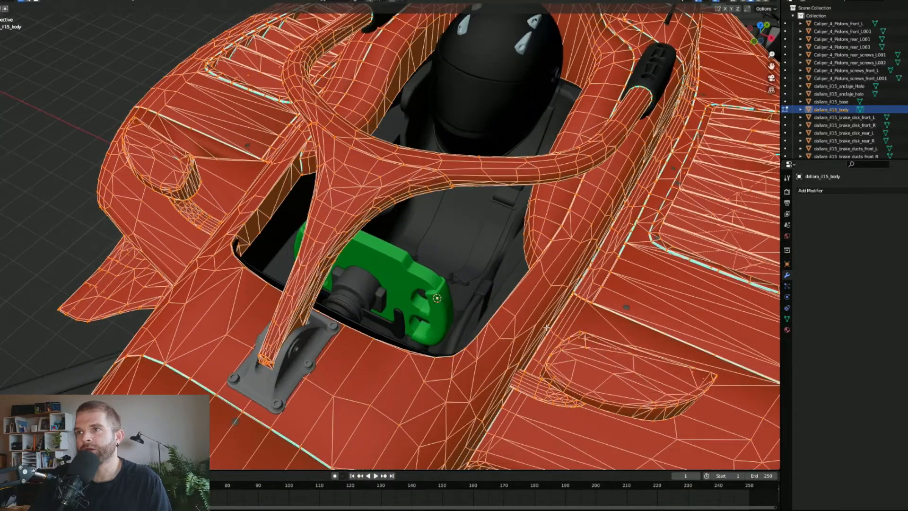
scroll(574, 353, up, 2)
key(alt+a)
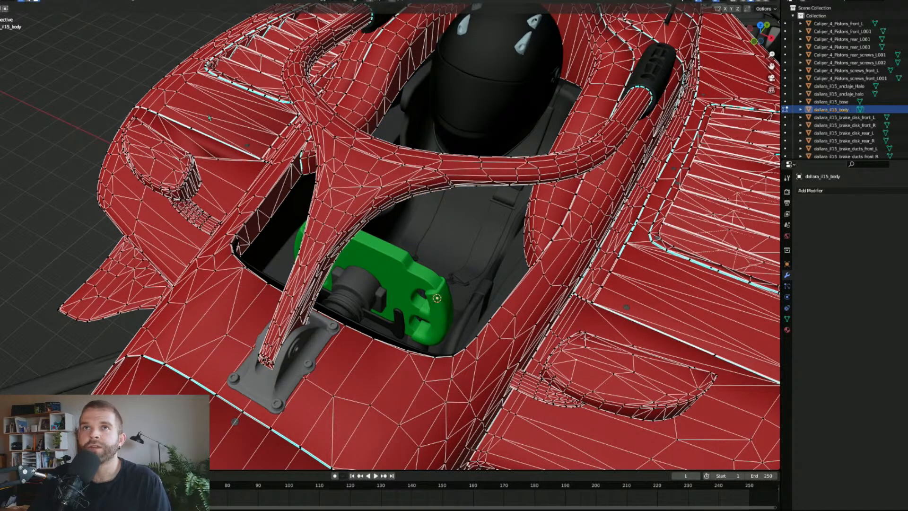
click(36, 1)
click(618, 387)
shift+click(588, 377)
shift+click(571, 374)
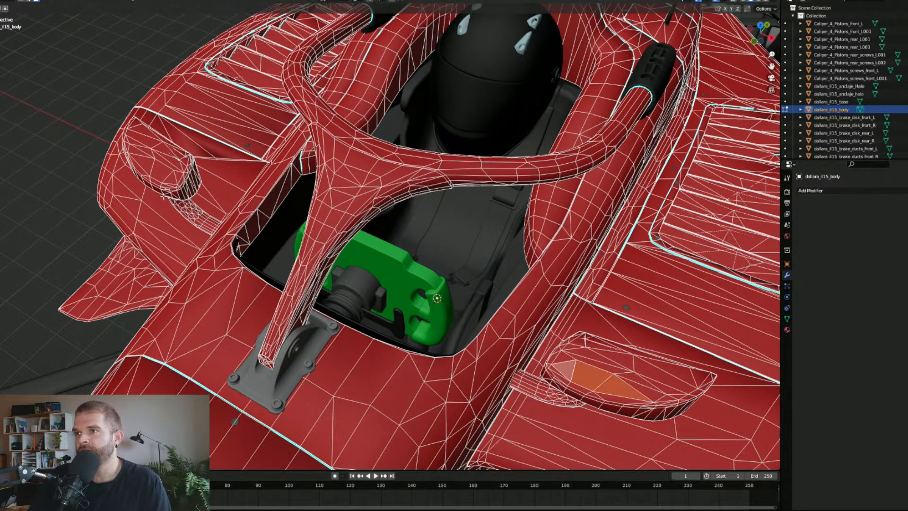
shift+click(168, 177)
shift+click(158, 172)
shift+click(146, 166)
Step: Examine the reduced body in Object Mode and Edit Mode, both close up and from a distance
scroll(369, 290, down, 5)
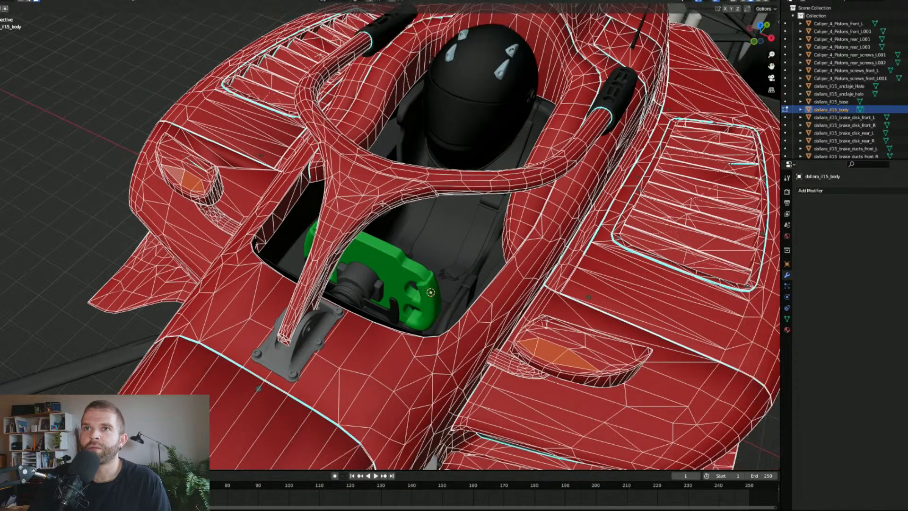
middle_drag(385, 309, 284, 305)
scroll(391, 291, down, 1)
key(Tab)
scroll(377, 305, up, 2)
middle_drag(481, 362, 312, 271)
scroll(368, 314, down, 3)
scroll(367, 315, down, 2)
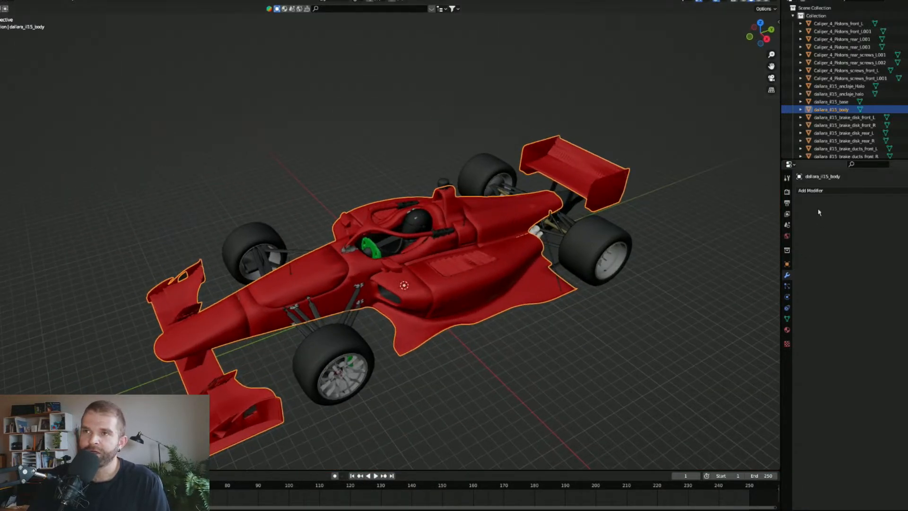
key(Tab)
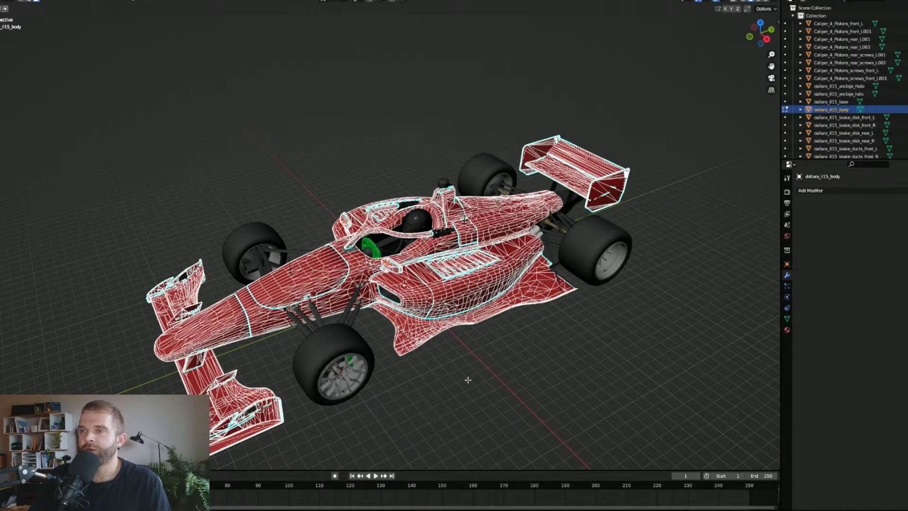
scroll(401, 350, down, 20)
scroll(399, 331, up, 20)
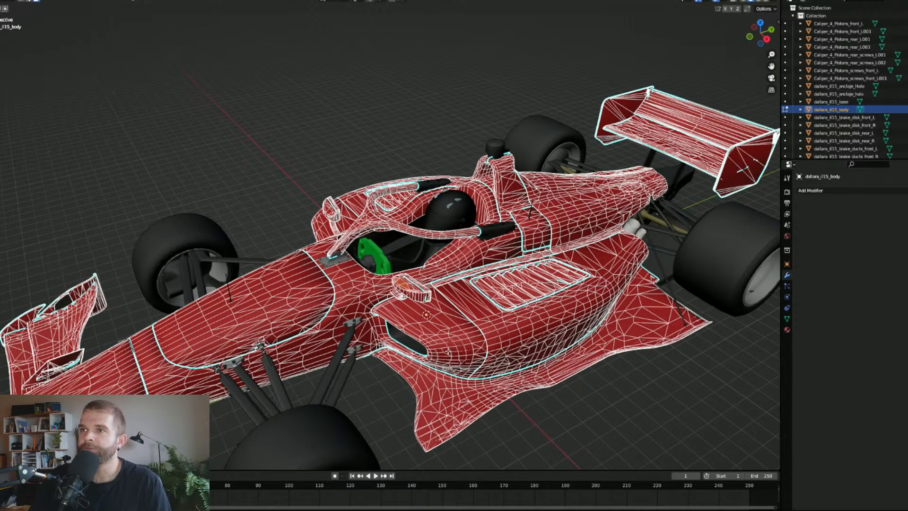
scroll(448, 351, down, 2)
scroll(448, 352, up, 1)
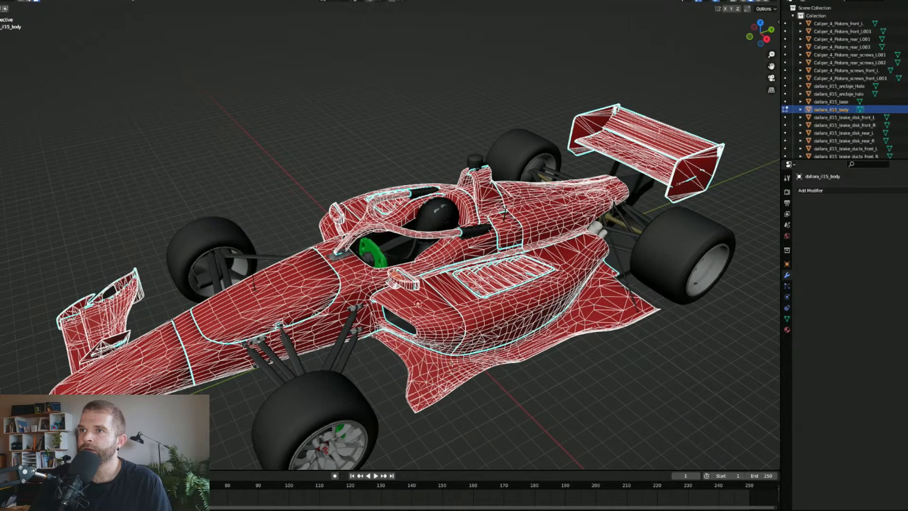
Step: Return the body to Object Mode and undo the application of its Decimate modifier
key(Tab)
key(a)
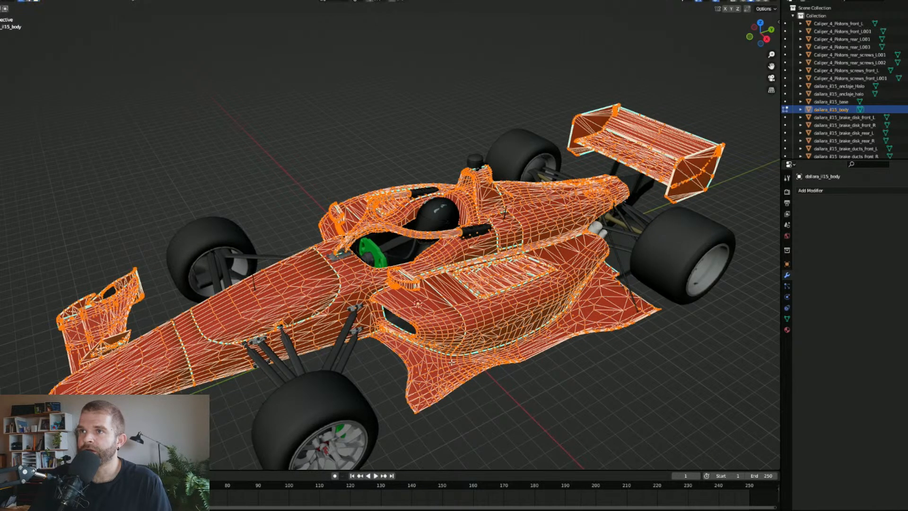
key(Tab)
key(ctrl+z)
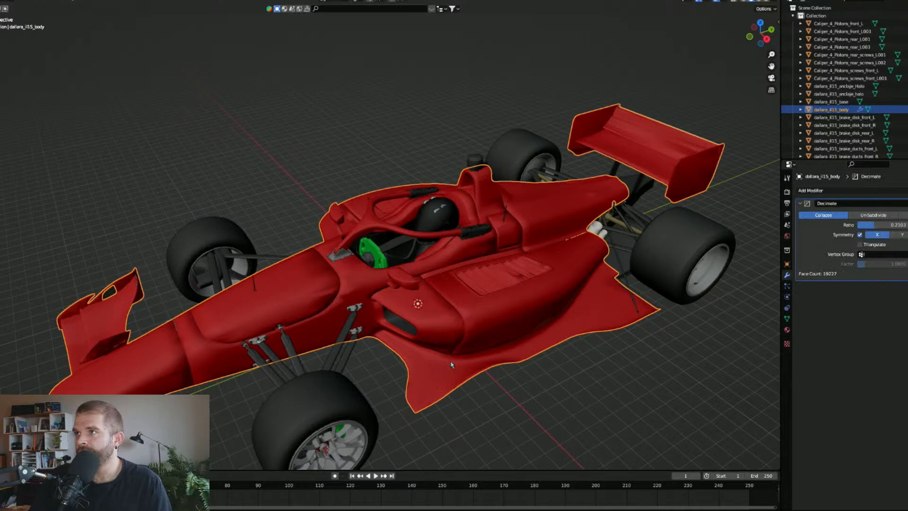
Step: Deselect the body, turn off its Decimate modifier's viewport display and collapse the modifier's settings
click(320, 181)
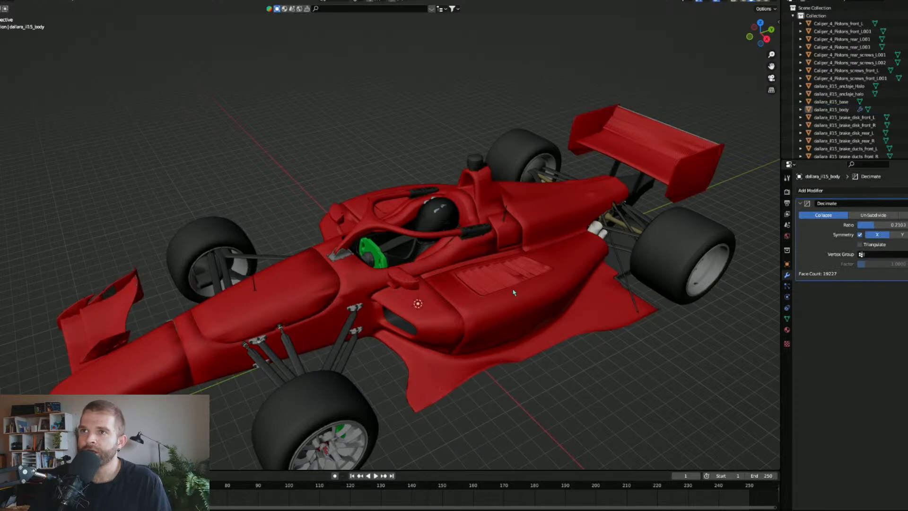
click(905, 203)
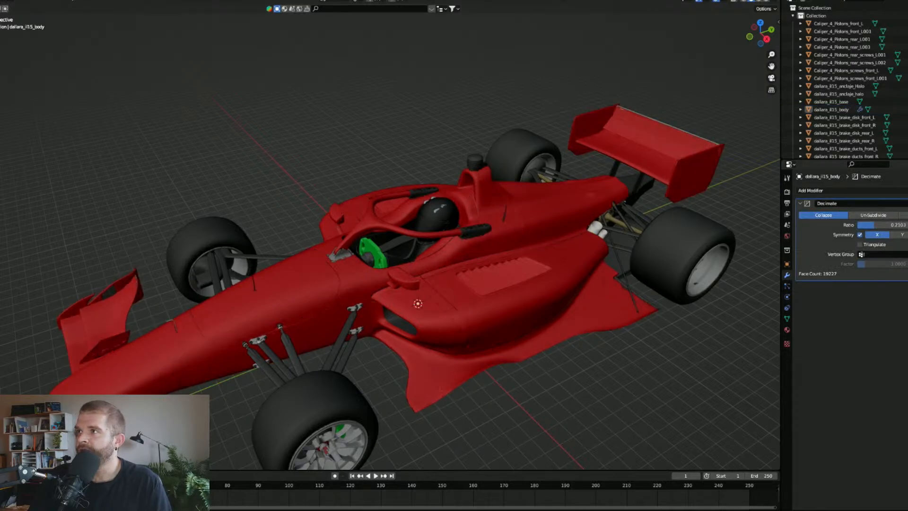
click(799, 203)
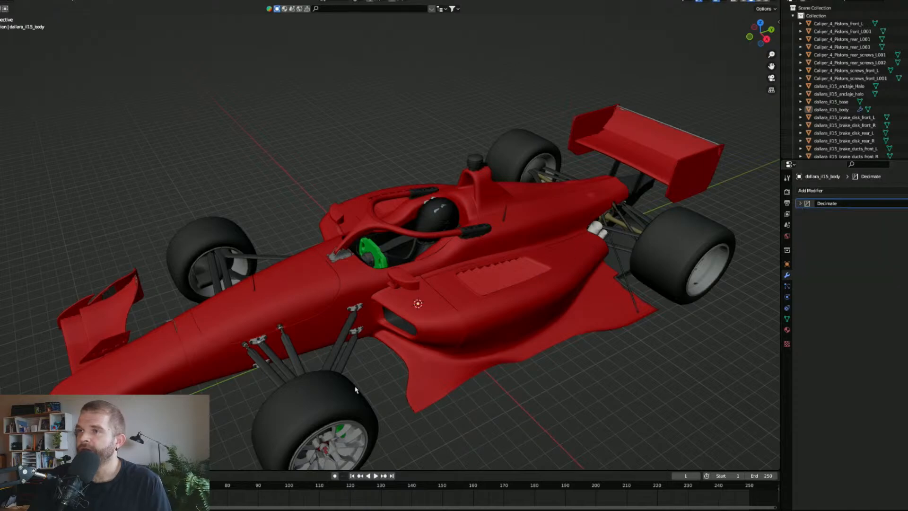
Step: Add a Boolean modifier to the body and place it above the Decimate modifier in the stack
click(809, 190)
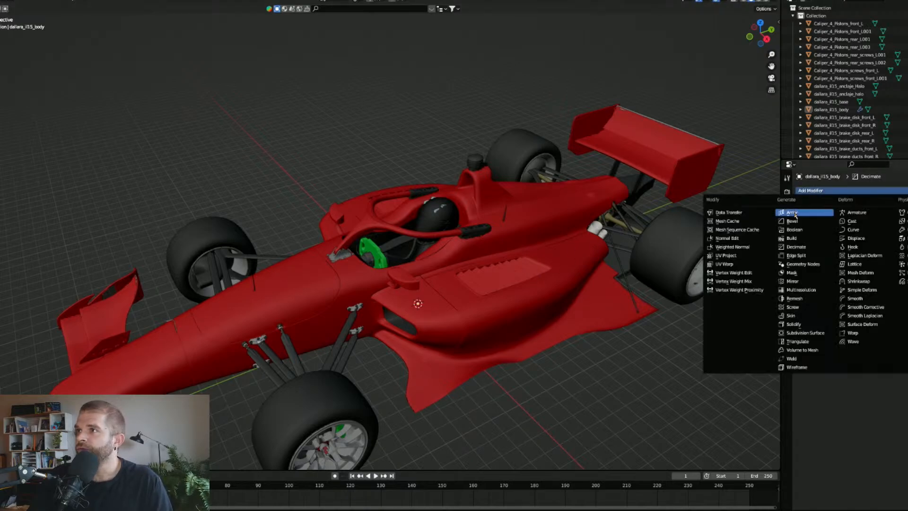
click(797, 231)
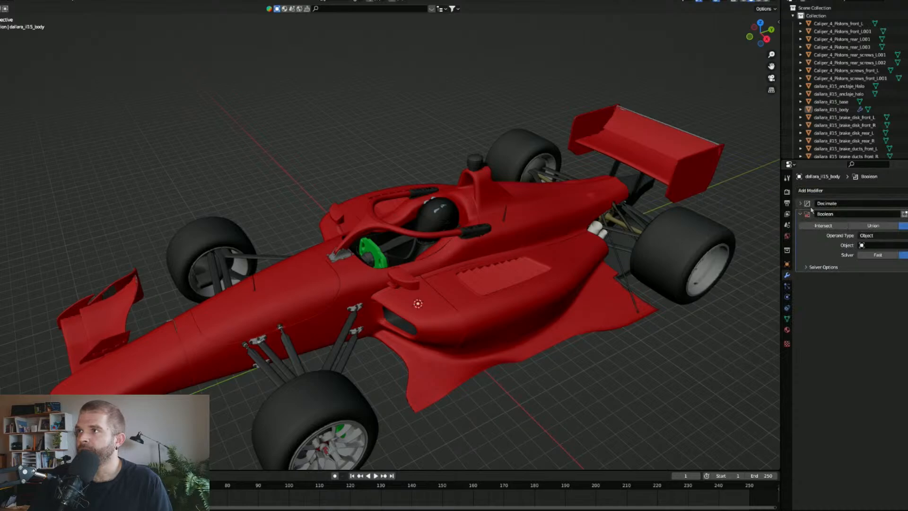
drag(892, 215, 892, 201)
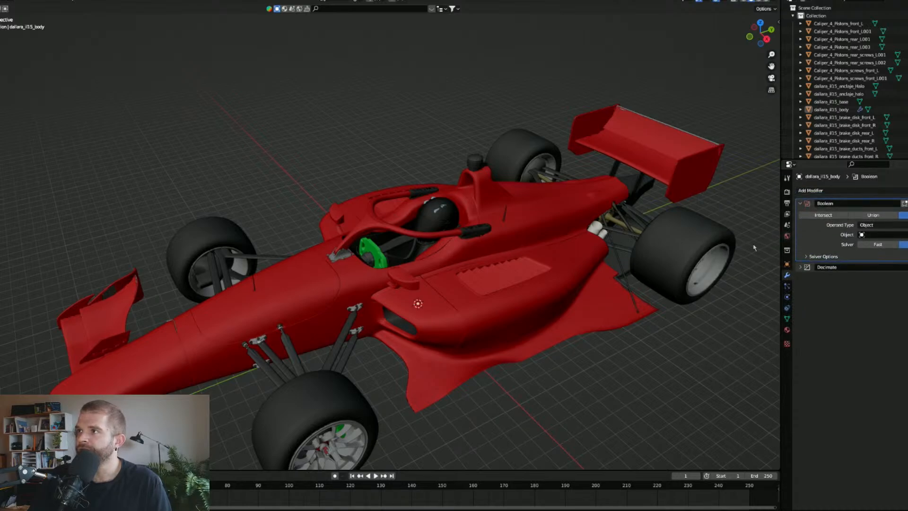
Step: Add a cube mesh and scale it up until it encloses the middle of the car
scroll(489, 400, down, 2)
key(shift+a)
mouse_move(462, 352)
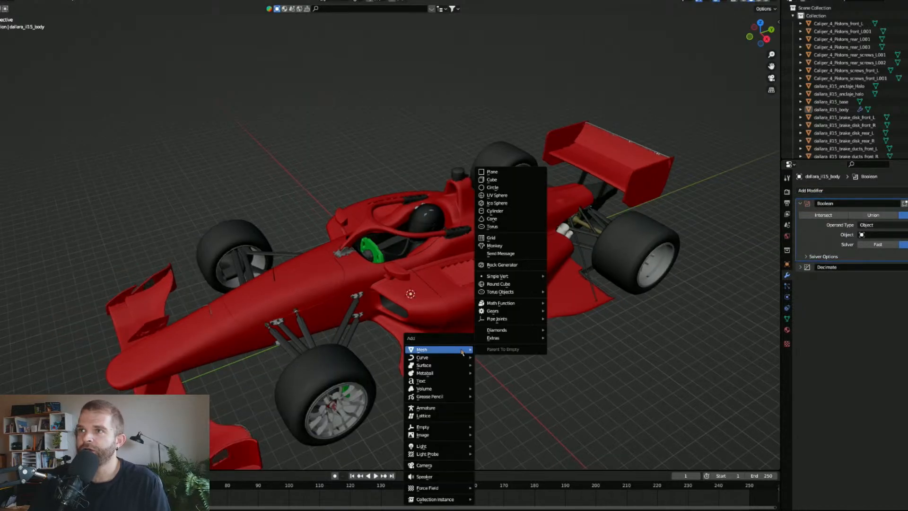
click(497, 180)
key(s)
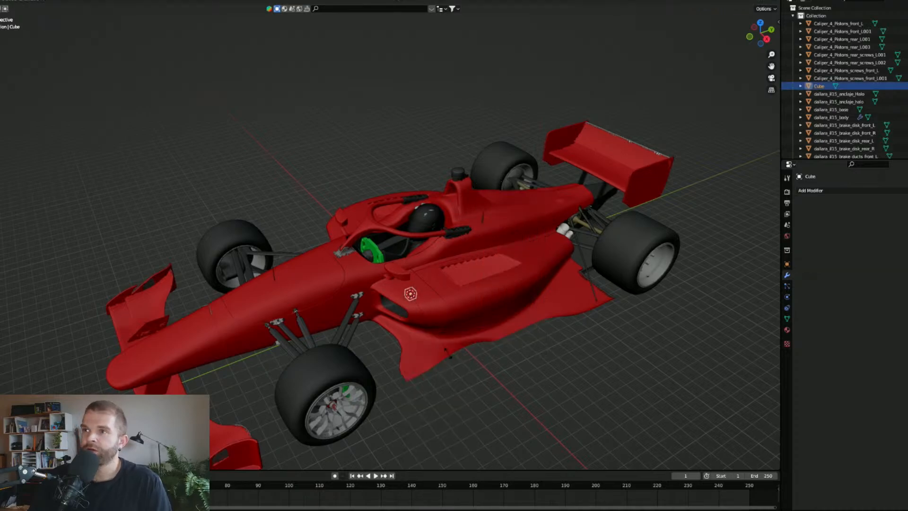
click(443, 102)
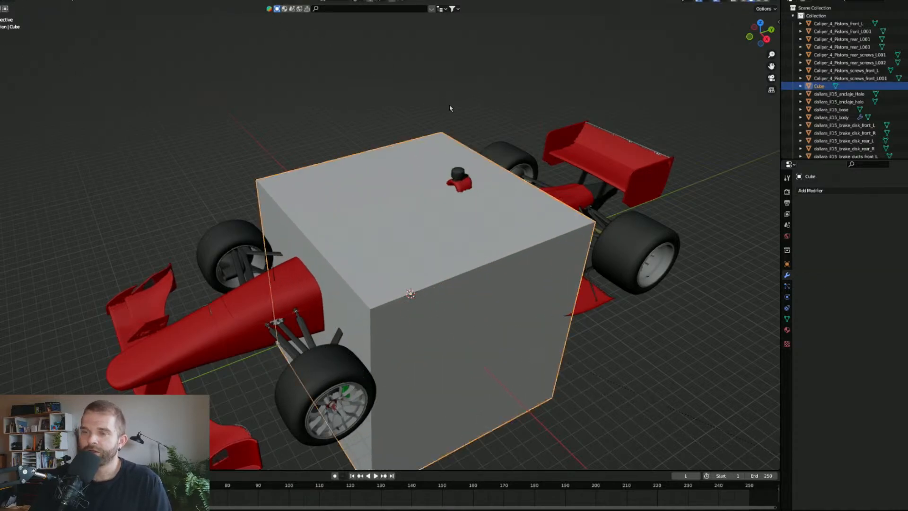
Step: Raise the cube along Z and shift it along Y toward the rear half of the car
key(g)
key(z)
click(446, 76)
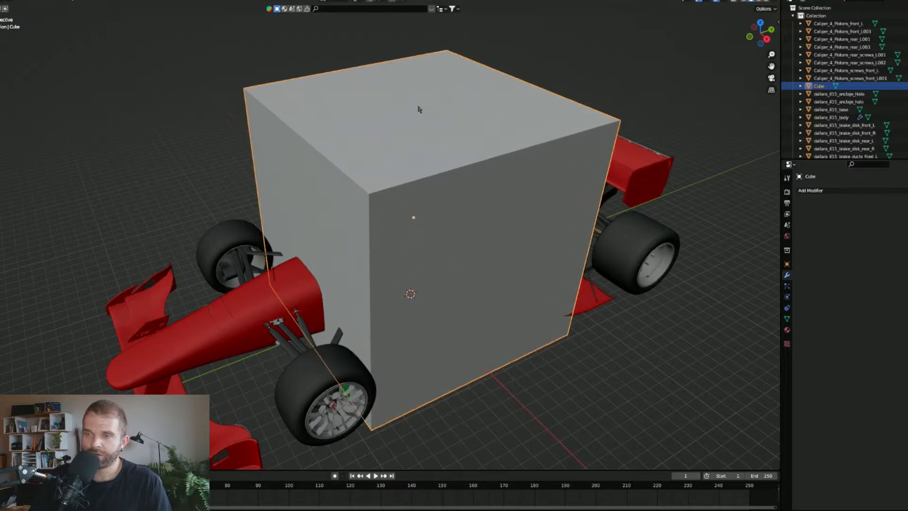
key(KP_3)
key(g)
key(y)
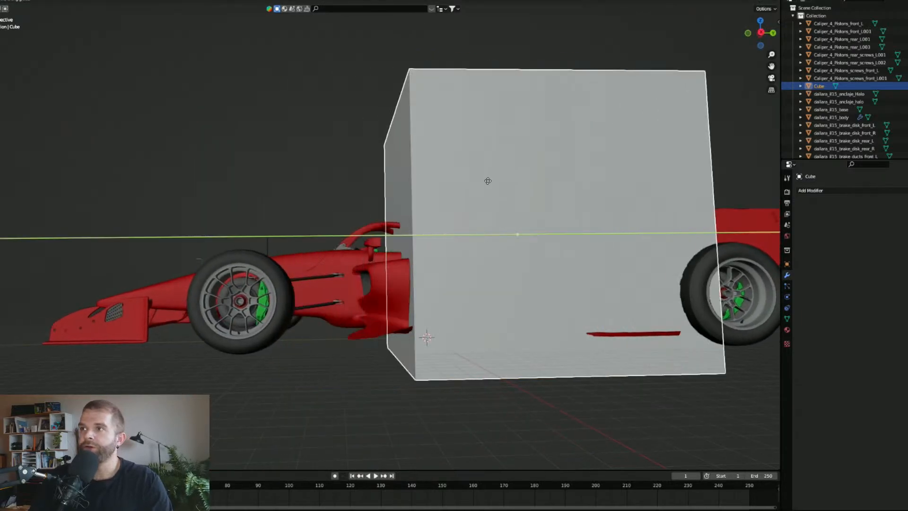
click(598, 193)
Step: Widen the cube along X and lengthen it along Y so it encloses everything behind the front suspension
middle_drag(597, 193, 465, 180)
scroll(428, 196, down, 5)
key(s)
key(x)
click(469, 223)
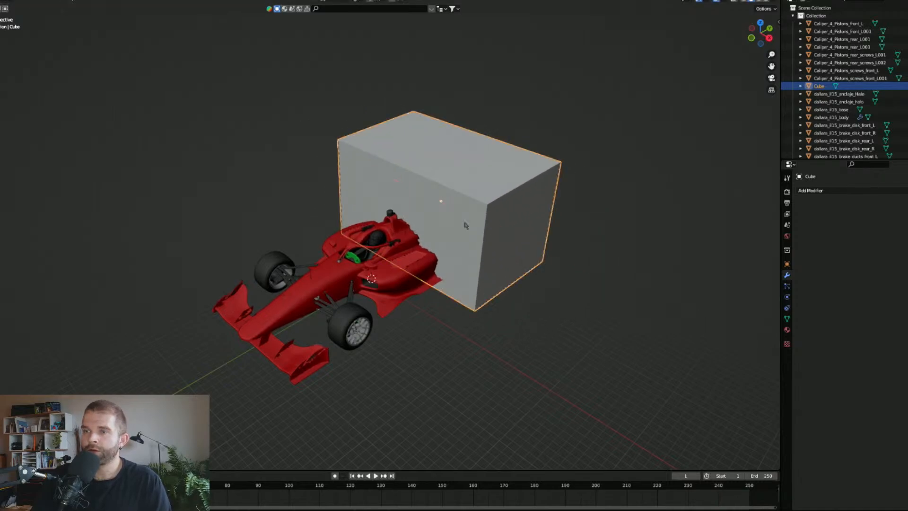
key(s)
key(y)
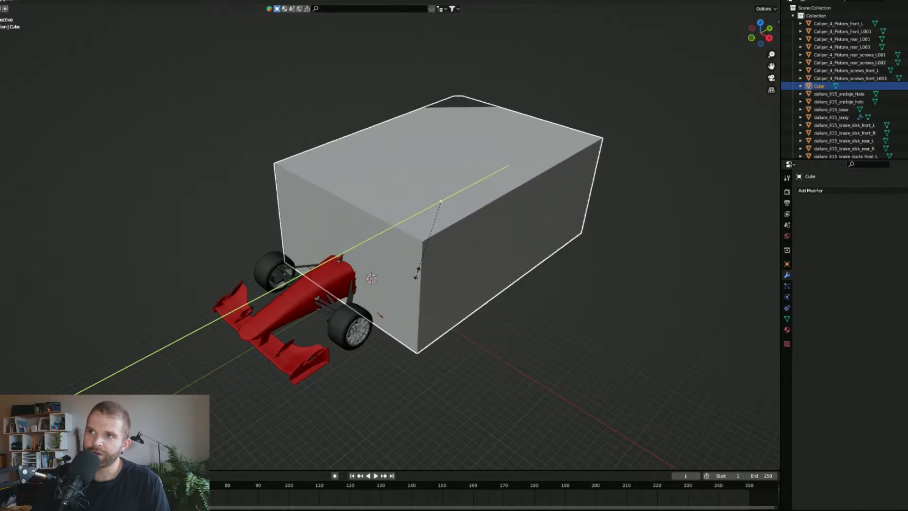
click(417, 273)
Step: Select the car body and assign the cube as the object of its Boolean modifier
scroll(345, 262, up, 6)
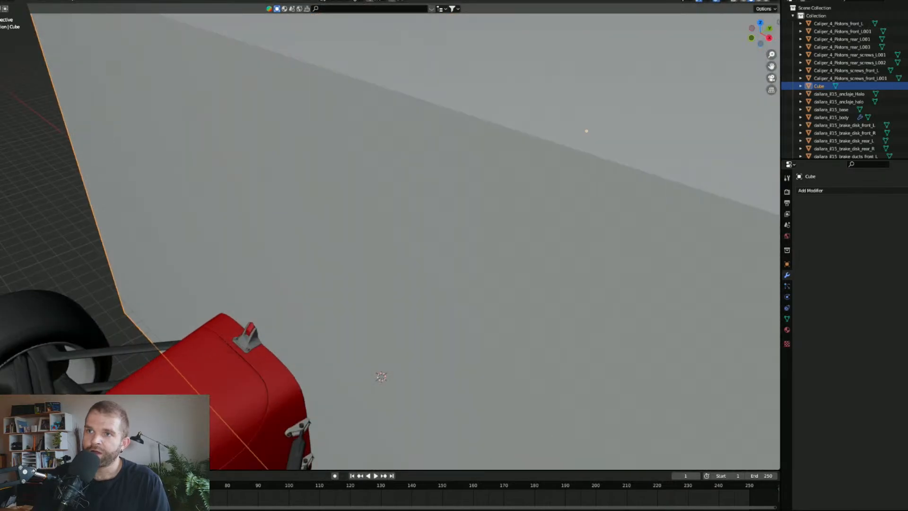
click(243, 364)
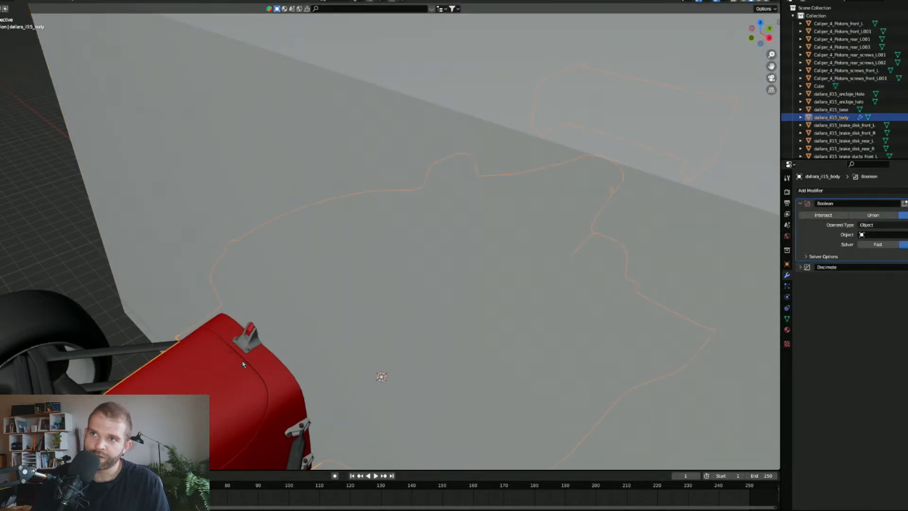
scroll(246, 351, down, 3)
middle_drag(268, 318, 211, 287)
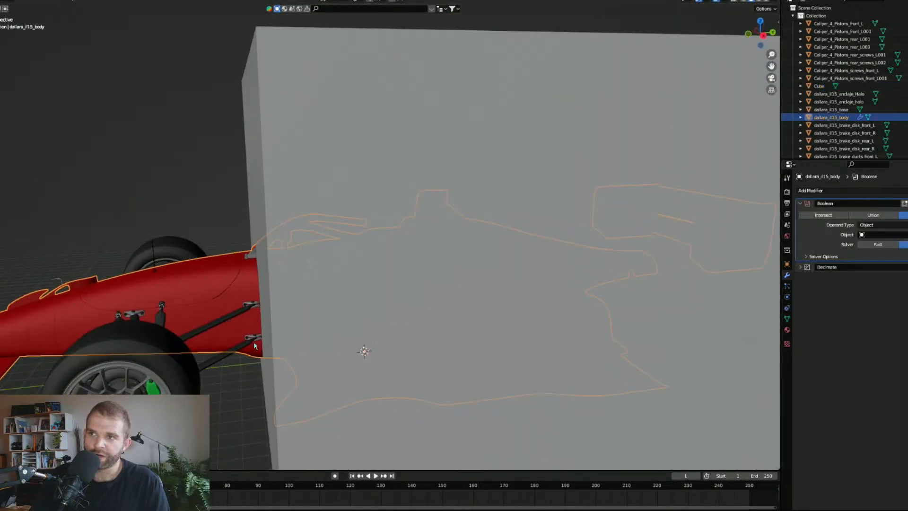
scroll(254, 318, down, 5)
middle_drag(304, 308, 293, 366)
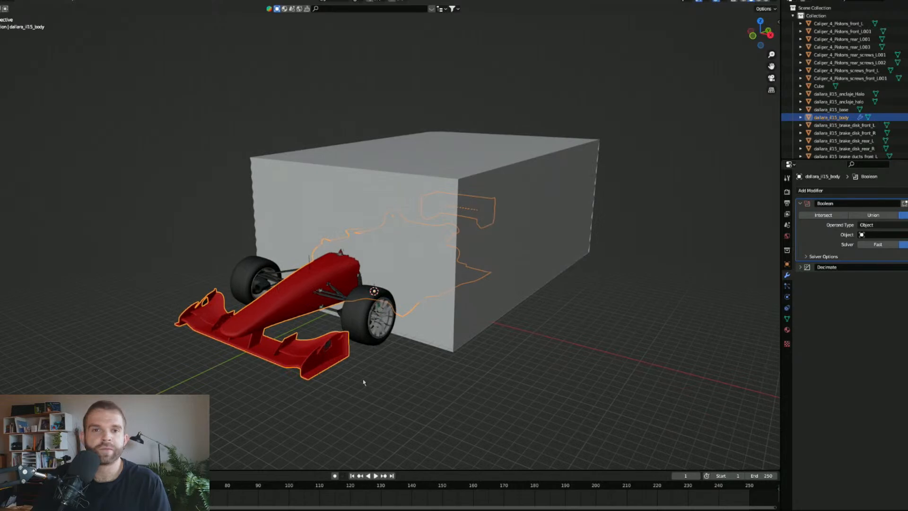
scroll(376, 359, up, 4)
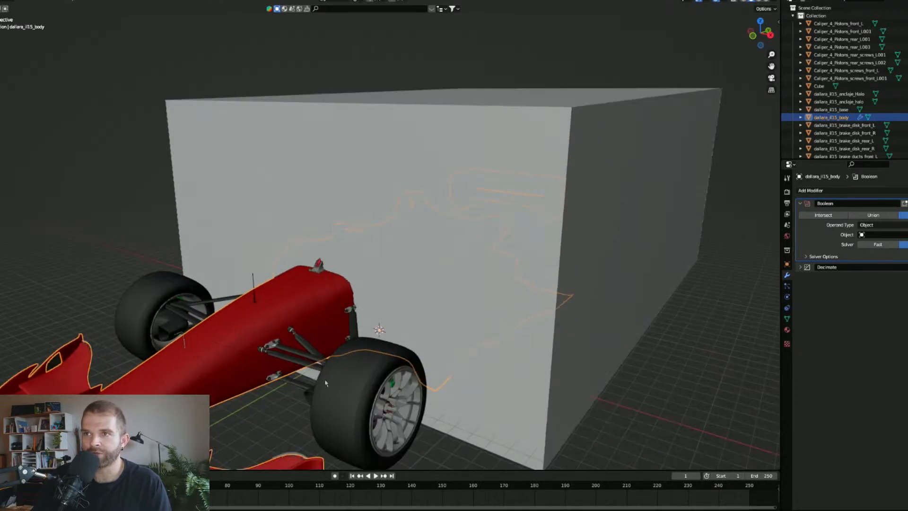
mouse_move(299, 384)
middle_down()
mouse_move(308, 365)
mouse_move(313, 372)
mouse_move(289, 394)
middle_up()
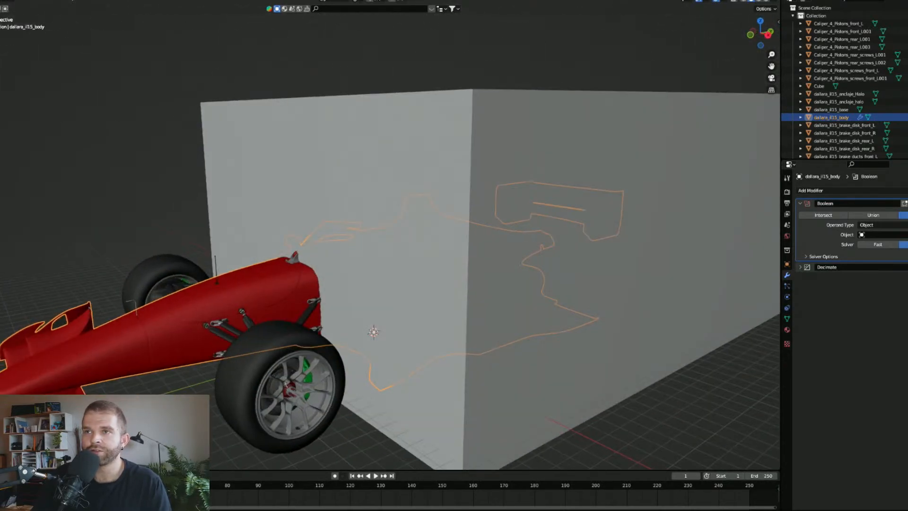
scroll(376, 360, down, 3)
mouse_move(377, 358)
middle_down()
mouse_move(385, 360)
mouse_move(371, 364)
middle_up()
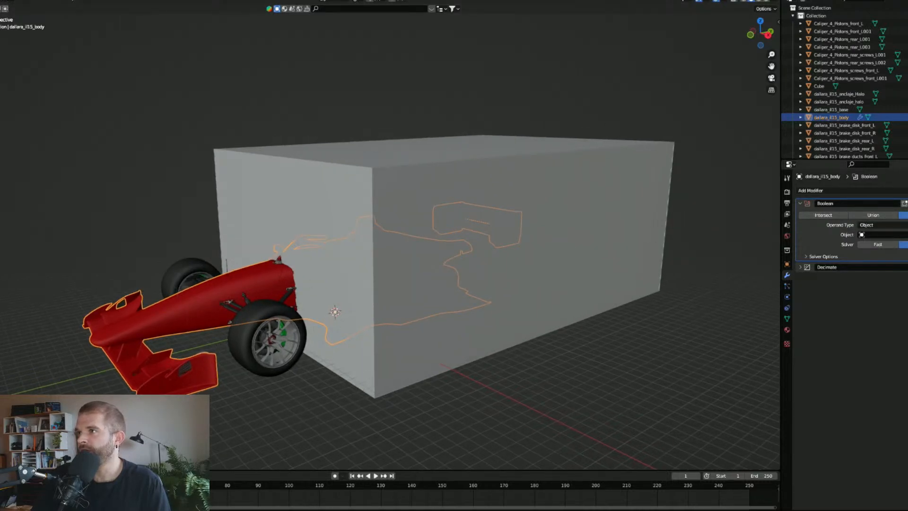
click(529, 168)
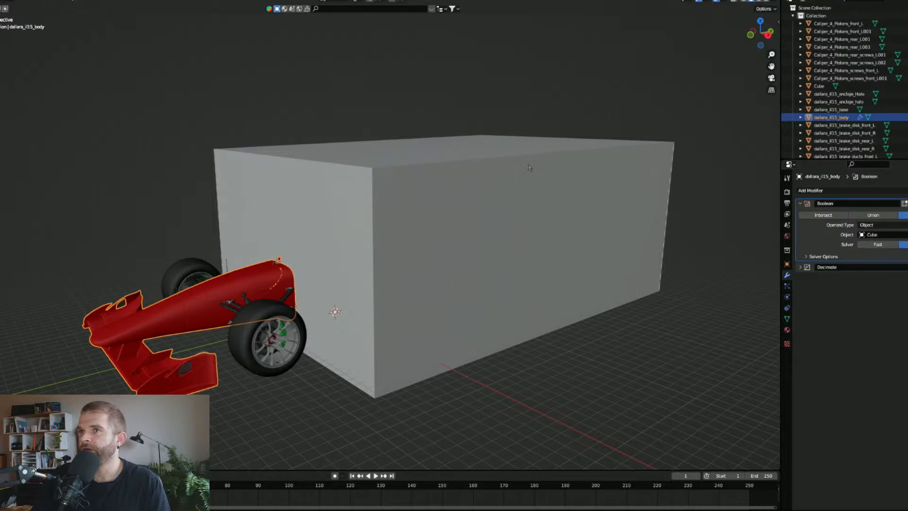
Step: Copy the car body and paste a duplicate of it in place
click(445, 222)
click(230, 300)
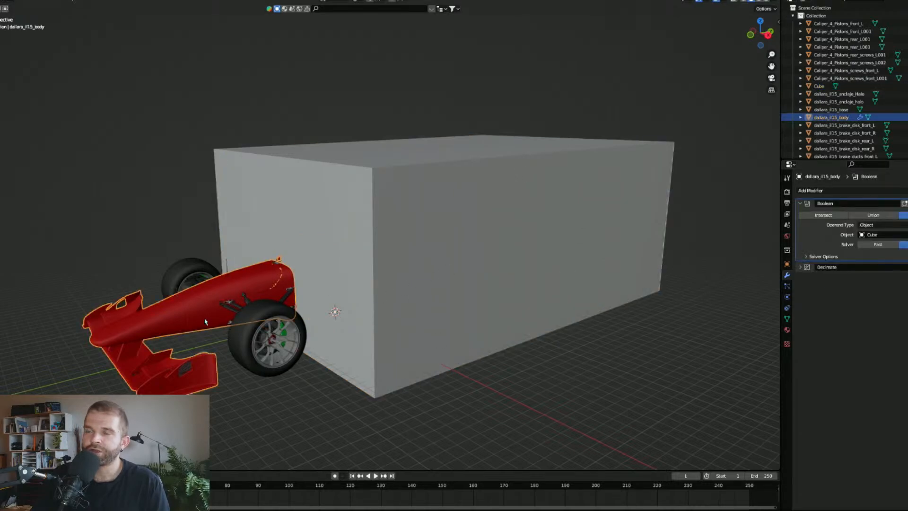
mouse_move(205, 317)
middle_down()
mouse_move(189, 322)
mouse_move(200, 323)
middle_up()
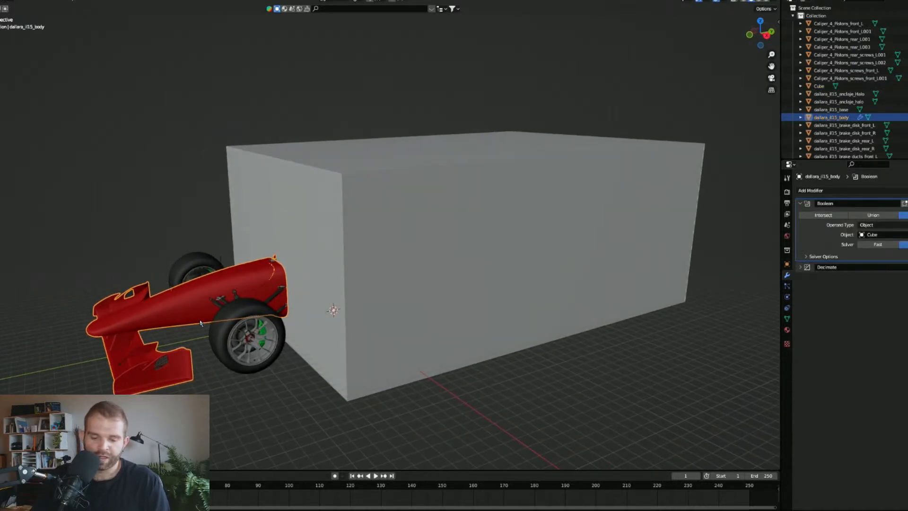
key(ctrl+v)
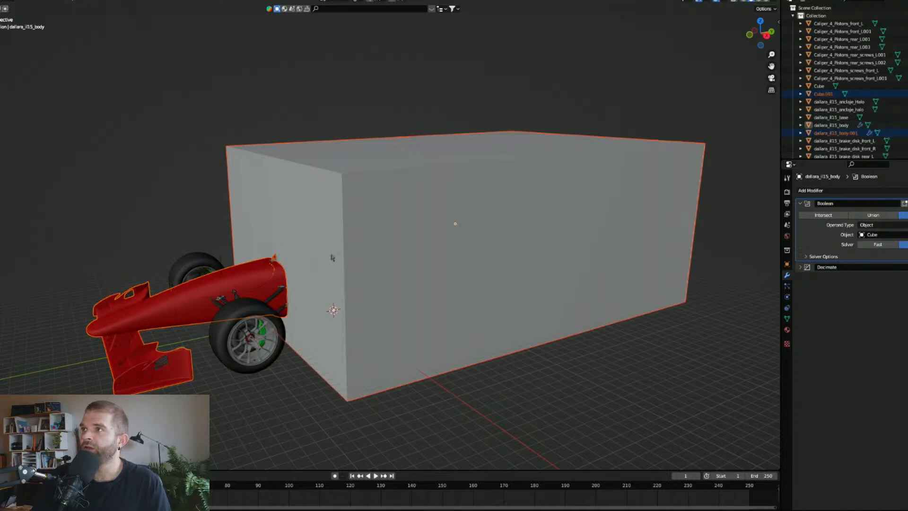
Step: Hide the unwanted cube copy pasted along with the body, then delete it
click(432, 324)
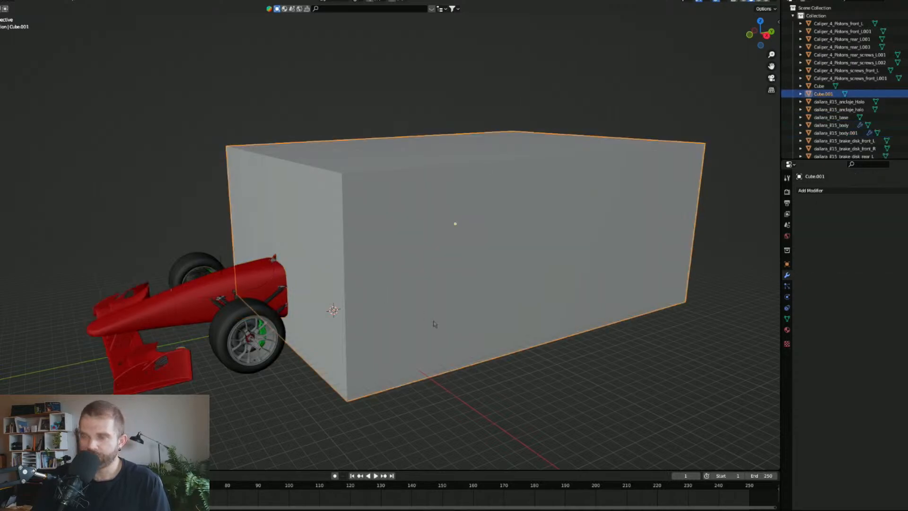
key(h)
click(437, 279)
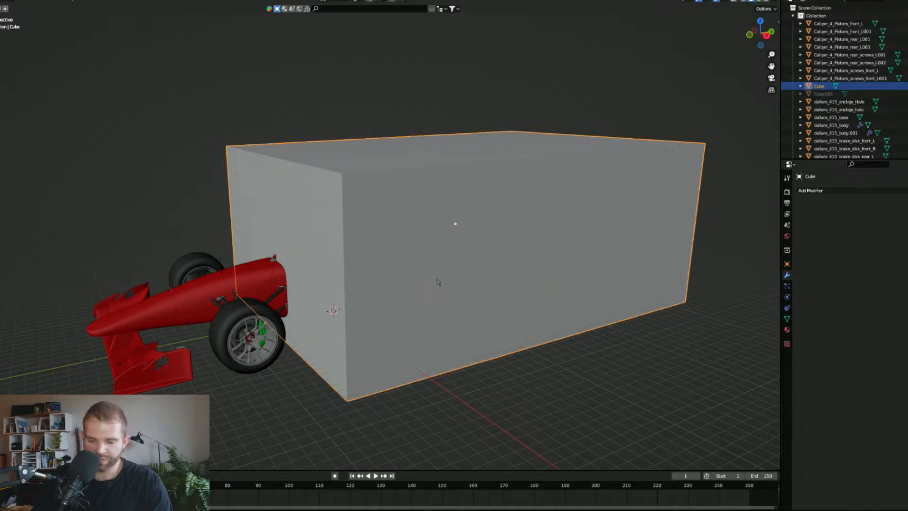
click(814, 94)
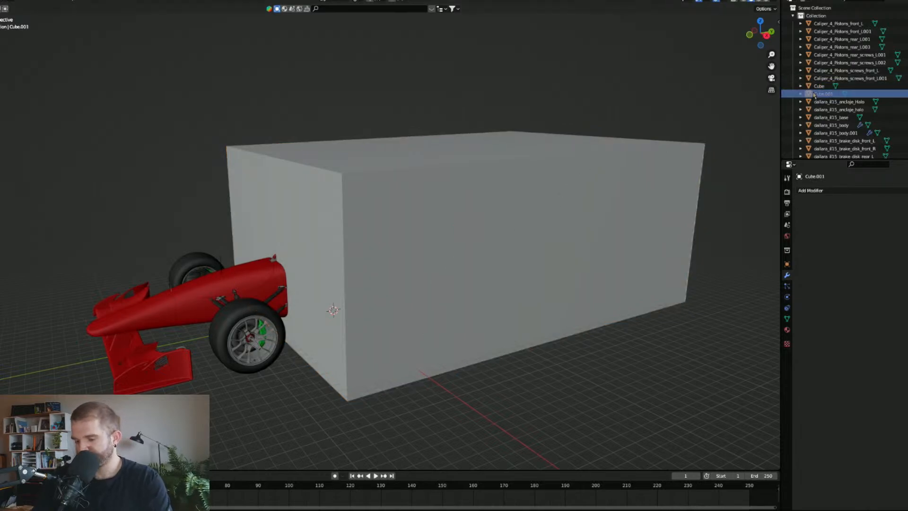
key(Delete)
Step: Set the duplicate body's Boolean modifier to Intersect and assign the original cube as its object
click(188, 293)
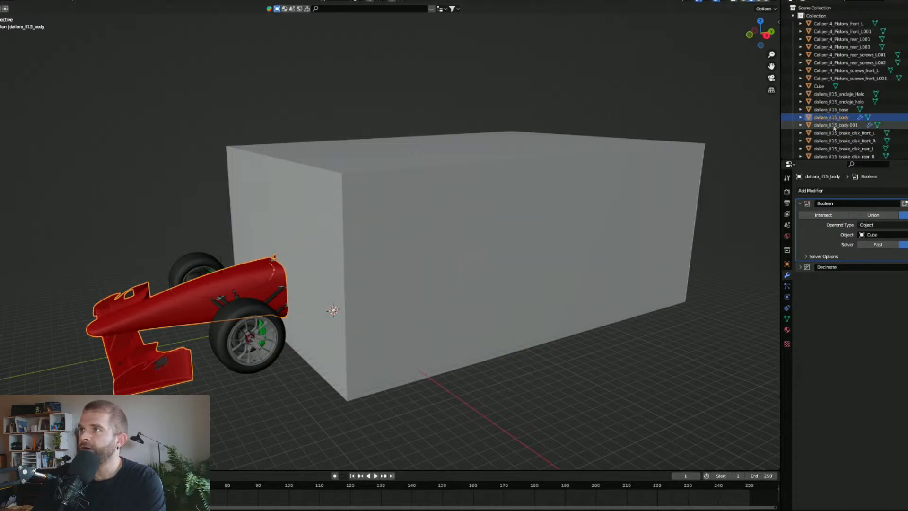
click(831, 117)
click(833, 127)
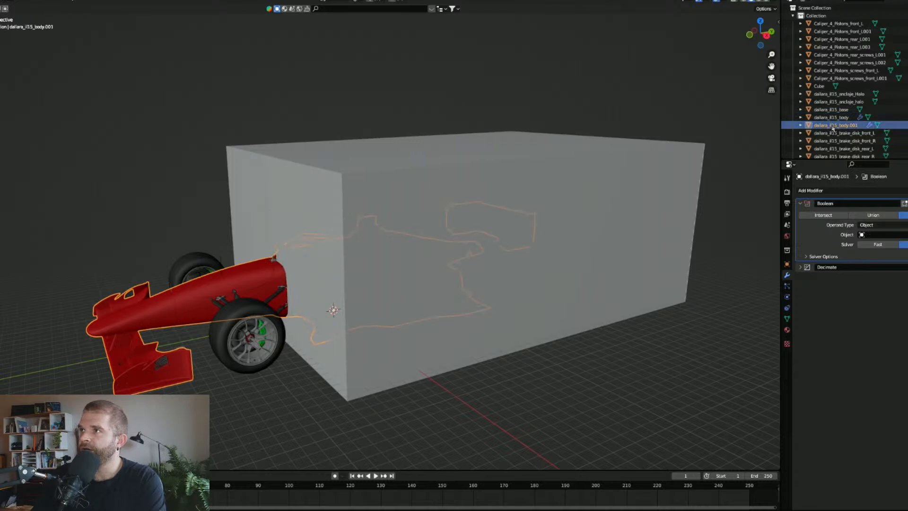
click(832, 118)
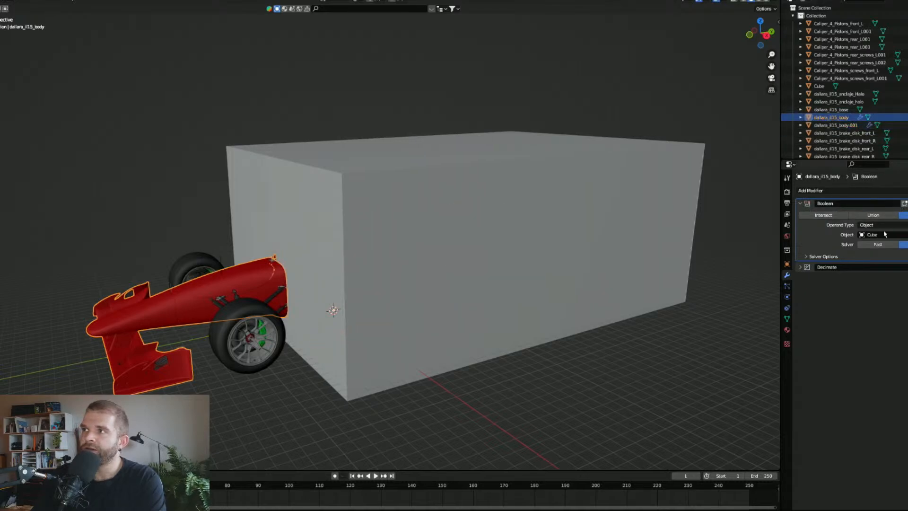
click(835, 125)
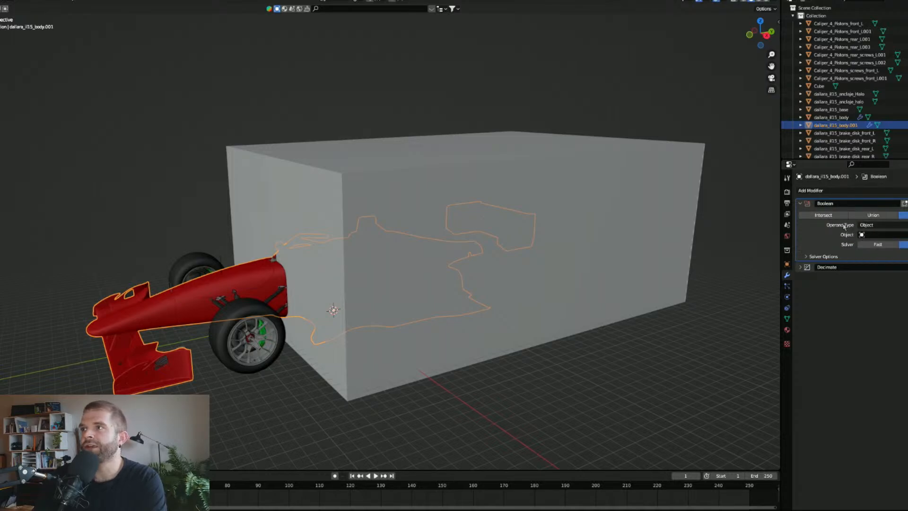
click(825, 215)
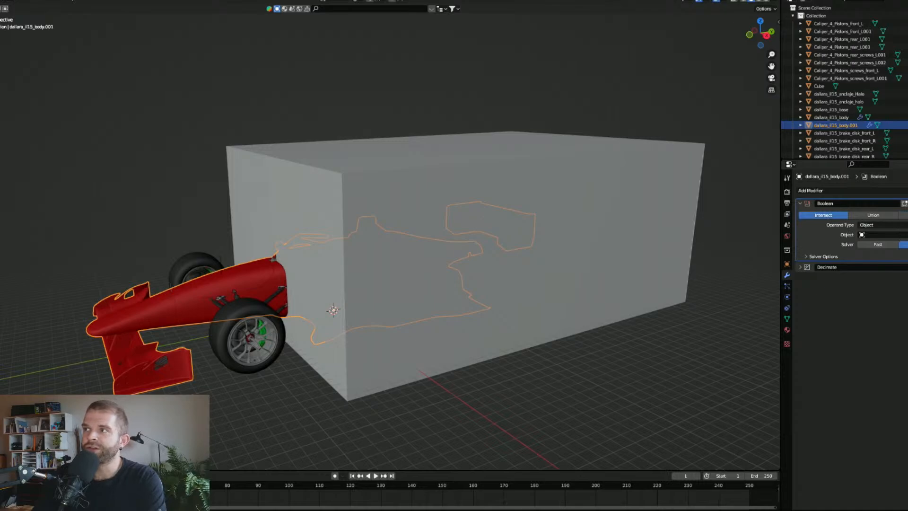
click(629, 198)
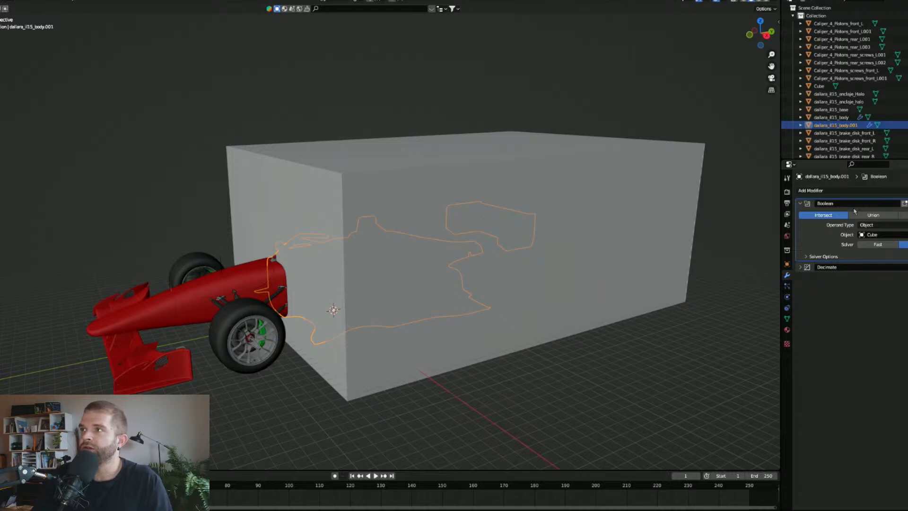
Step: Apply the Boolean modifiers on both the duplicate and the original body, keeping their Decimate modifiers
key(ctrl+a)
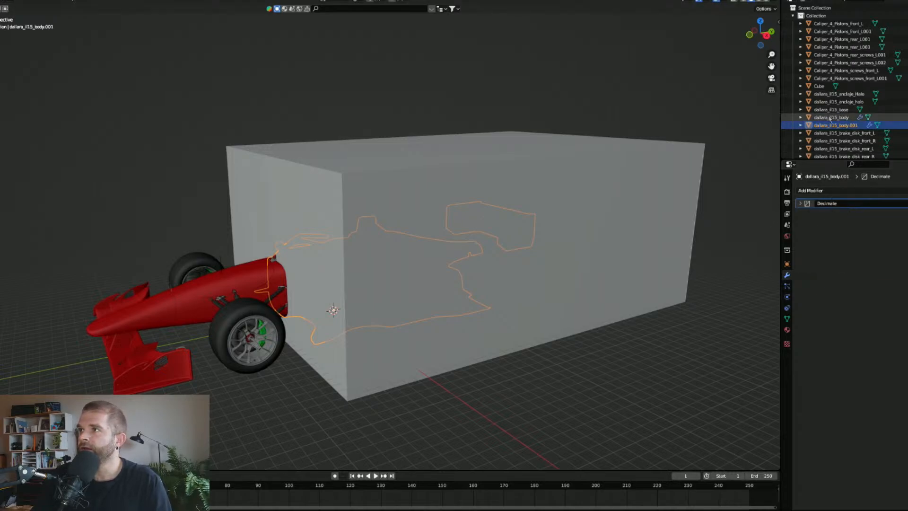
click(842, 118)
key(ctrl+a)
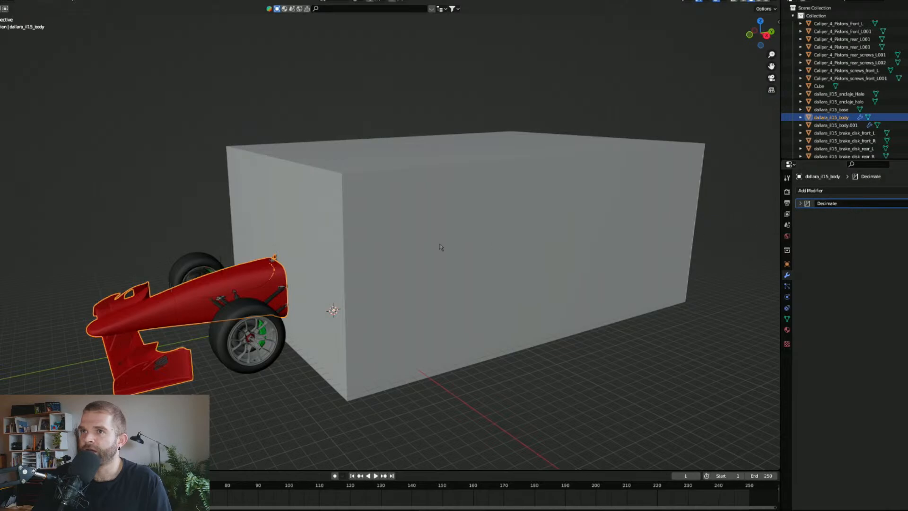
Step: Undo the accidental deletion of the front body part and delete the cutting cube instead
key(ctrl+z)
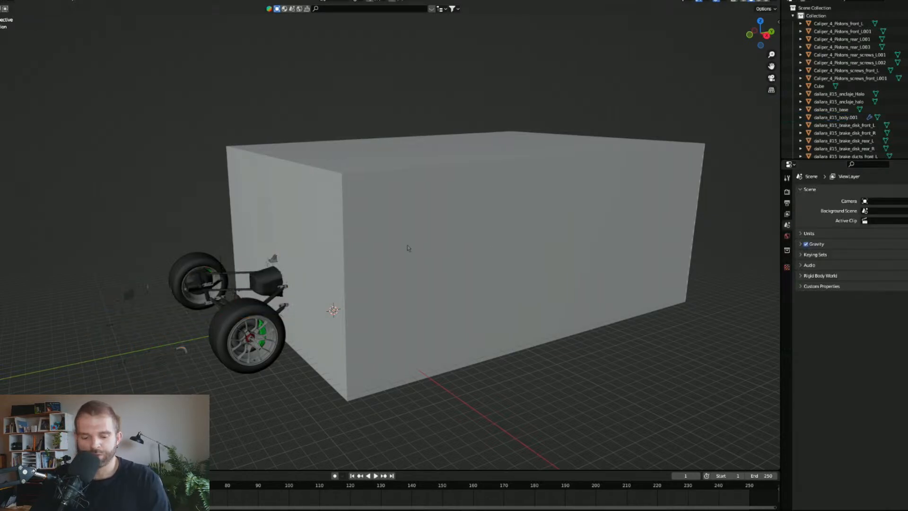
key(ctrl+shift+z)
click(355, 170)
key(Delete)
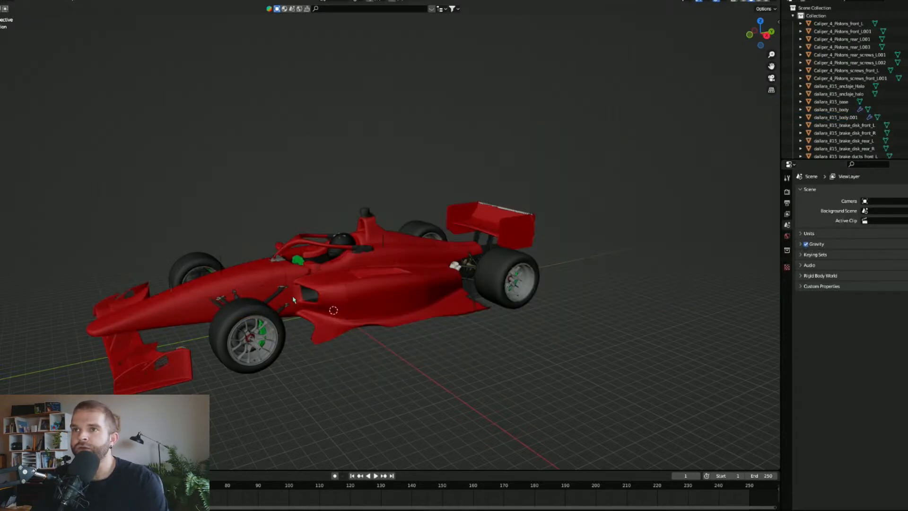
Step: Examine the split between the front and rear body parts around the cockpit, halo and sidepod
scroll(367, 303, up, 5)
scroll(366, 302, up, 6)
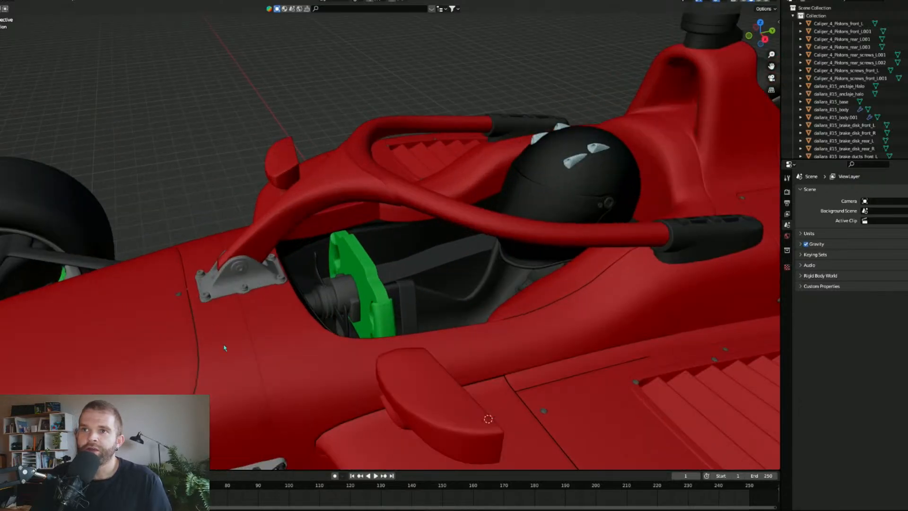
click(260, 348)
click(167, 187)
middle_drag(200, 240, 244, 259)
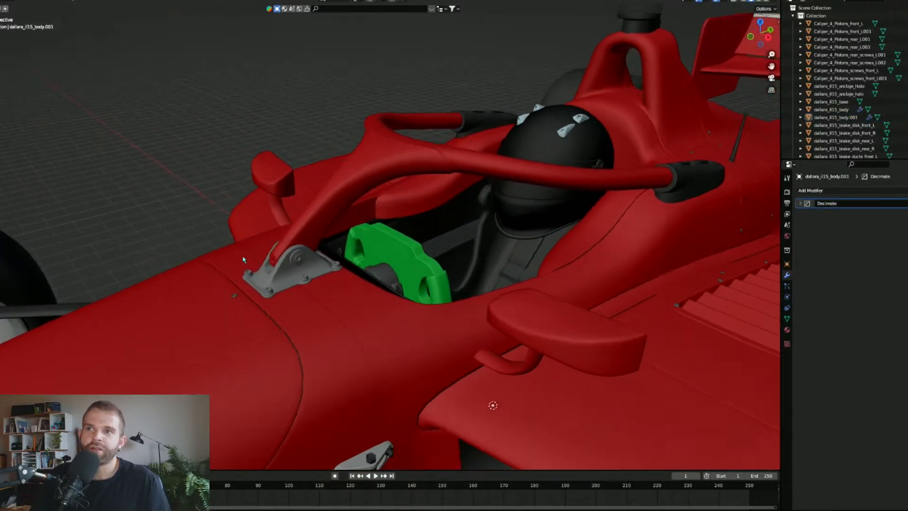
middle_drag(272, 328, 222, 345)
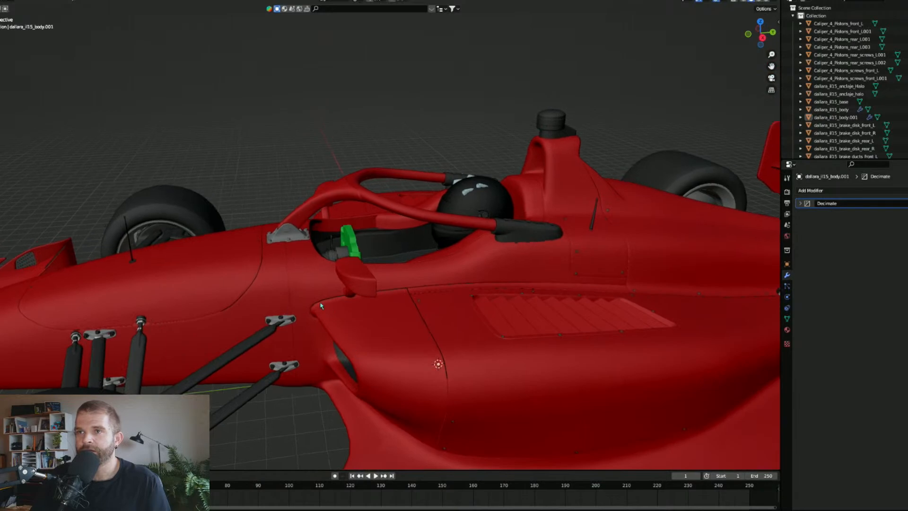
scroll(222, 345, up, 2)
mouse_move(348, 339)
middle_down()
mouse_move(337, 341)
mouse_move(347, 332)
middle_up()
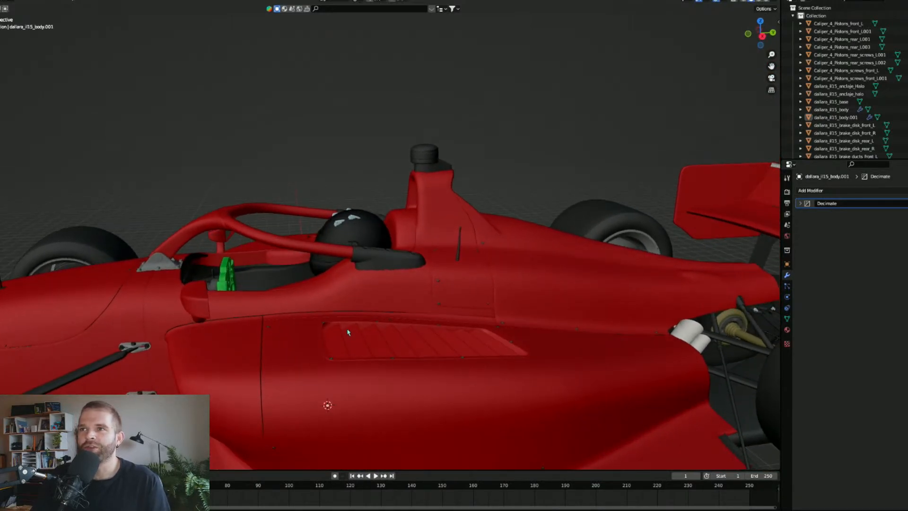
Step: Inspect the join between the nose and the cockpit section around the halo mount in Solid shading
middle_drag(138, 315, 263, 283)
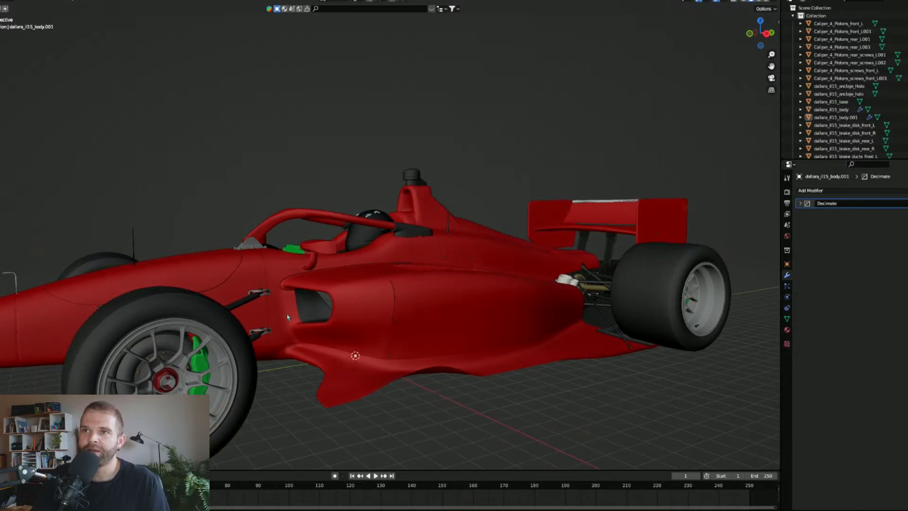
middle_drag(287, 316, 289, 330)
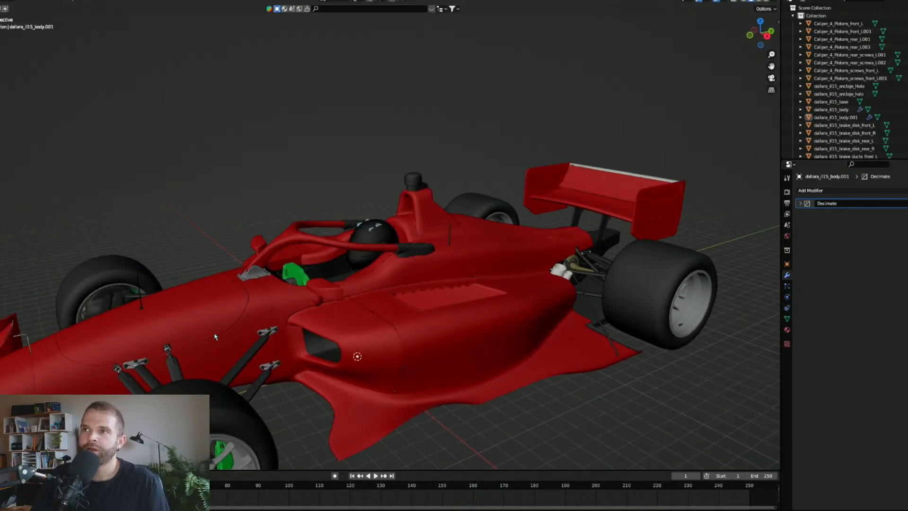
scroll(224, 350, up, 5)
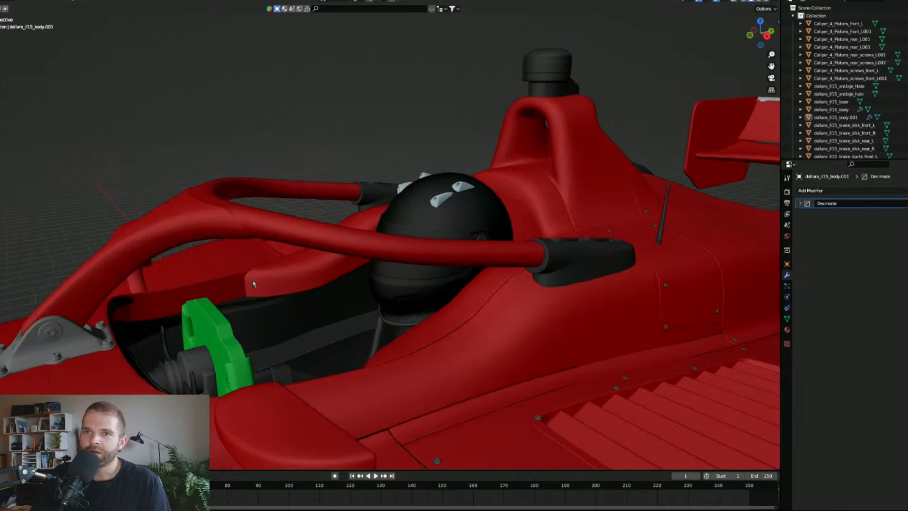
mouse_move(254, 284)
shift+middle_down()
mouse_move(445, 75)
mouse_move(419, 136)
shift+middle_up()
scroll(445, 89, up, 3)
scroll(402, 156, down, 4)
key(z)
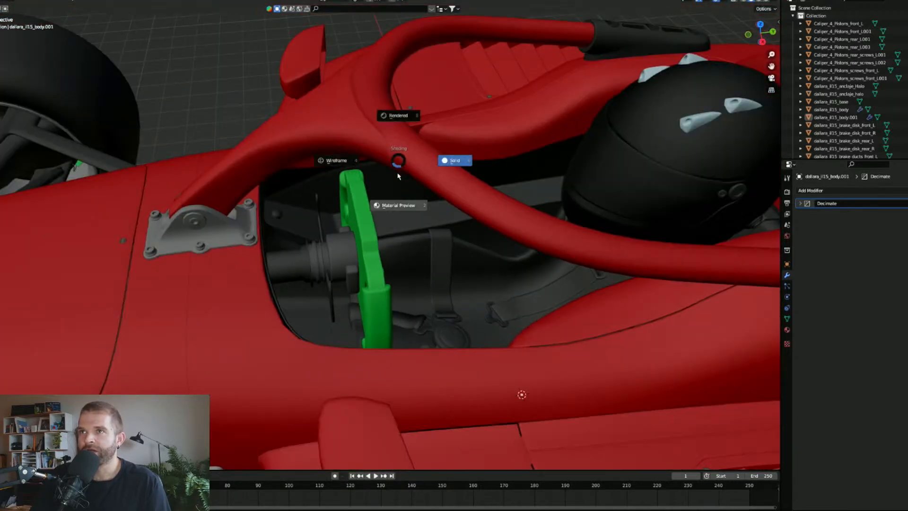
click(482, 156)
Step: Preview the nose and cockpit join in Material Preview shading, and return the viewport to Solid shading
scroll(372, 220, down, 5)
middle_drag(341, 264, 348, 253)
scroll(327, 263, up, 4)
key(z)
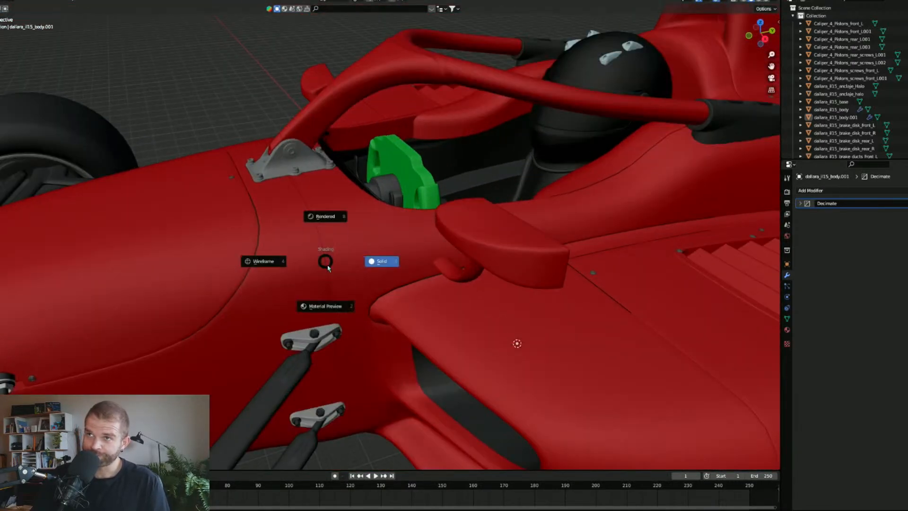
click(335, 363)
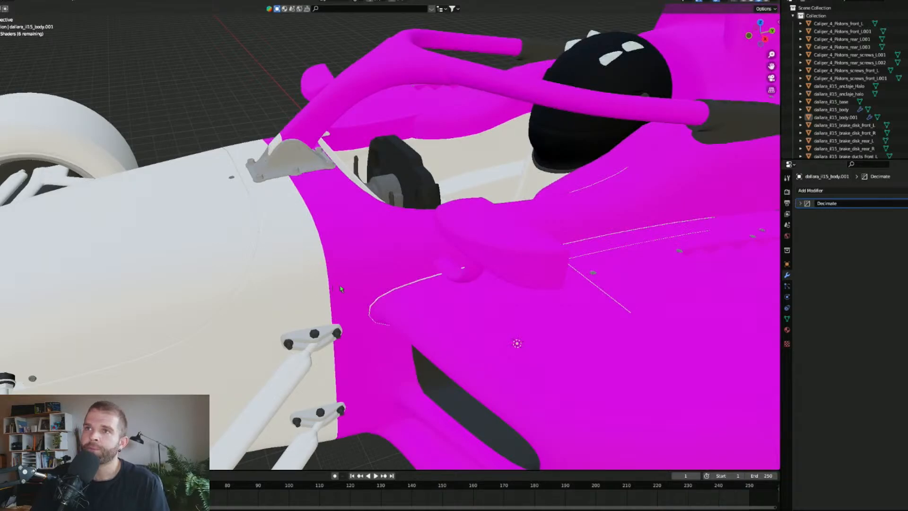
middle_drag(340, 288, 340, 286)
key(z)
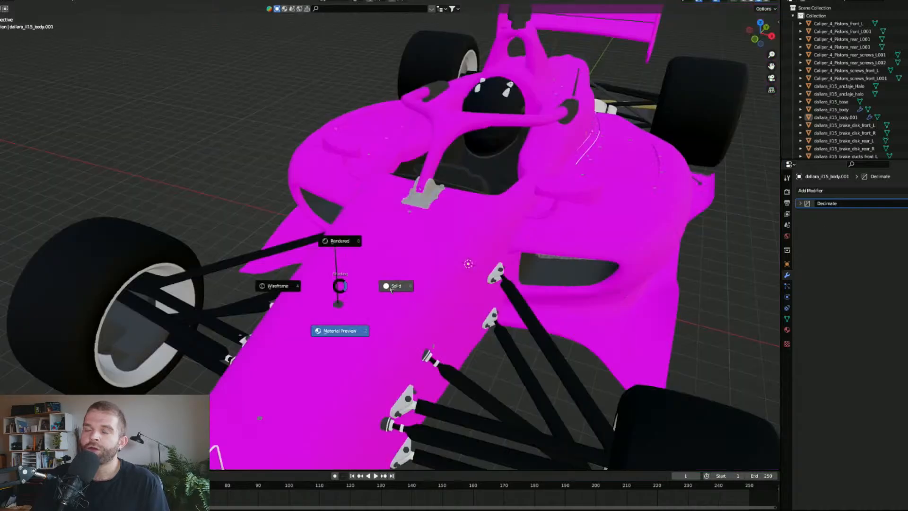
click(424, 289)
middle_drag(475, 279, 437, 272)
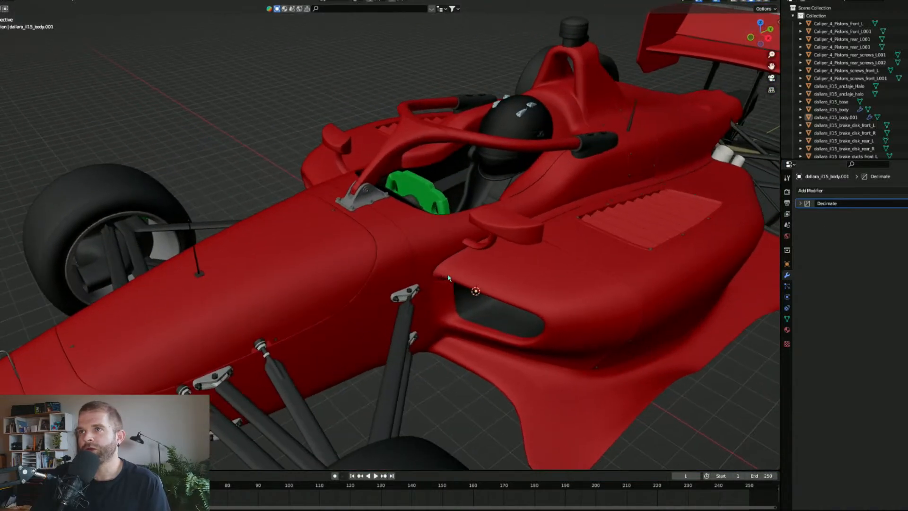
Step: Check the body's cut line again in Material Preview by selecting the front part, and restore Solid shading
scroll(434, 246, up, 3)
key(z)
click(432, 348)
scroll(453, 215, up, 3)
middle_drag(453, 215, 435, 244)
middle_drag(428, 303, 357, 234)
middle_drag(428, 211, 238, 241)
scroll(279, 282, down, 4)
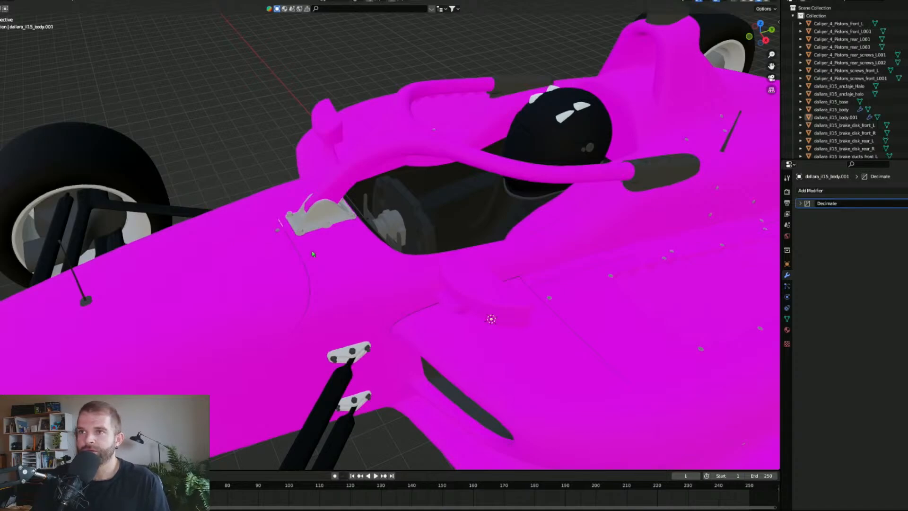
click(335, 269)
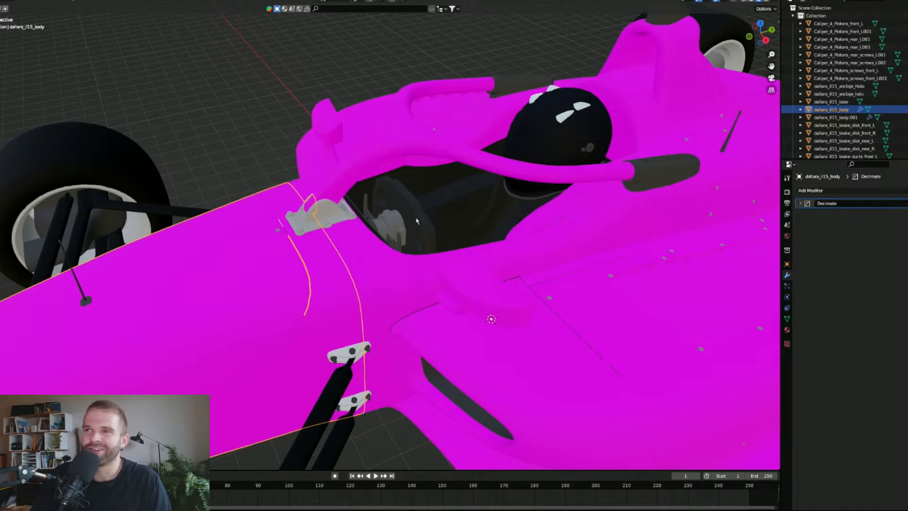
click(372, 305)
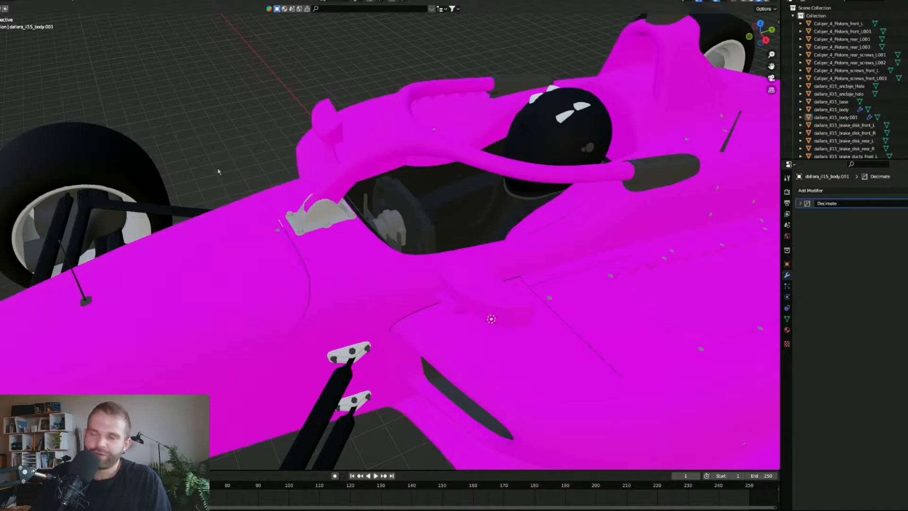
key(z)
click(431, 181)
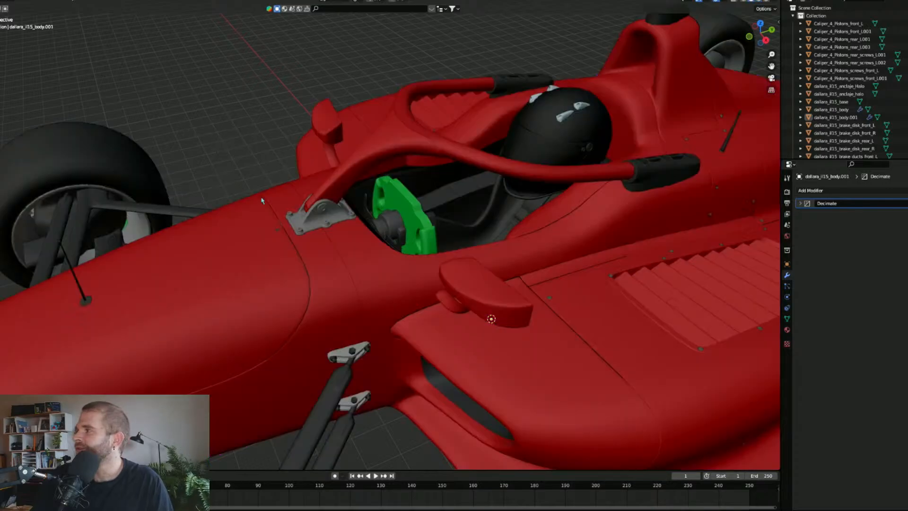
Step: Select the edge loop along the cut at the rear end of the front body part in edge select mode
middle_drag(323, 253, 318, 295)
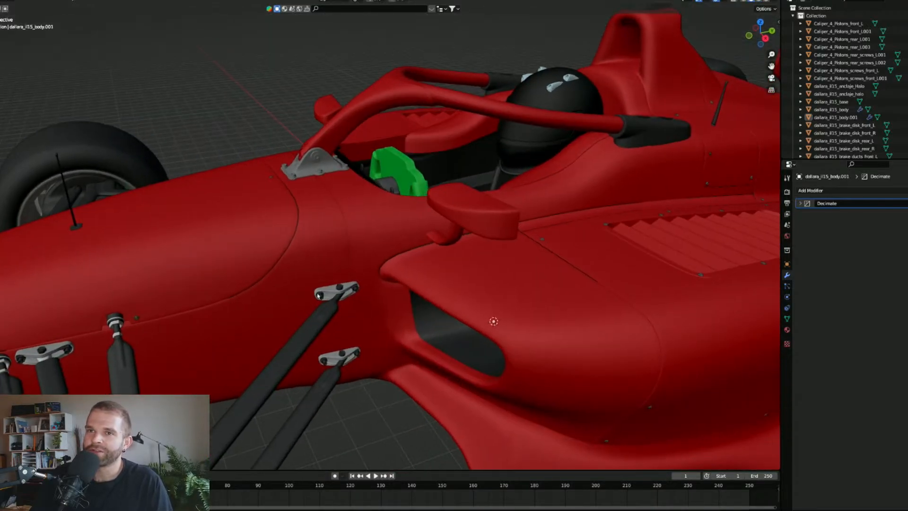
middle_drag(288, 267, 322, 276)
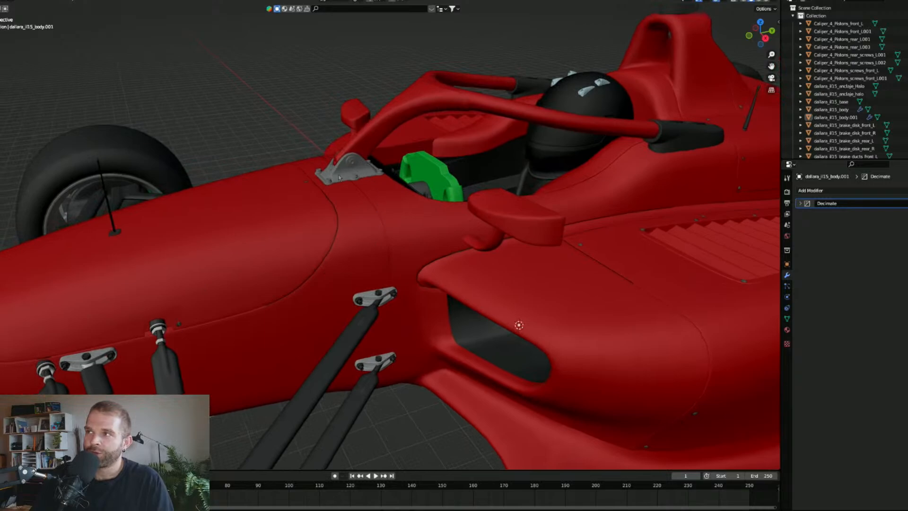
click(330, 273)
click(423, 228)
click(387, 242)
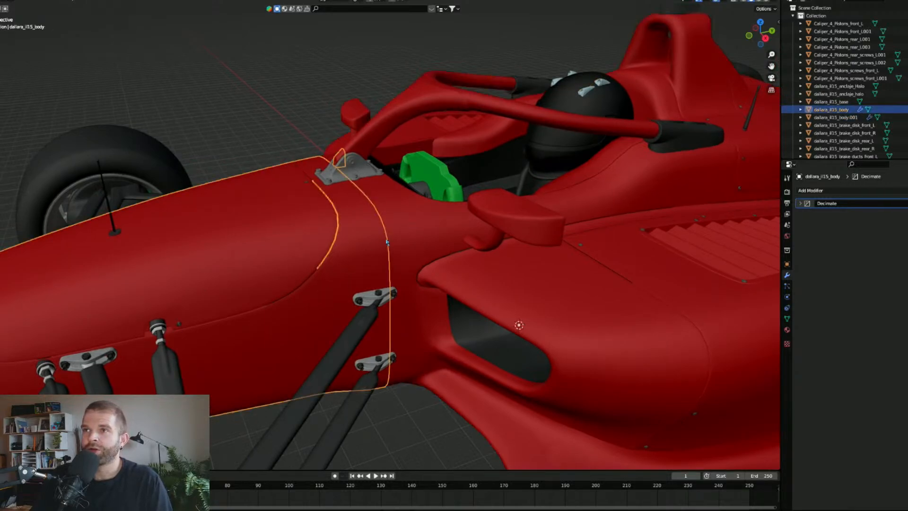
key(Tab)
scroll(386, 241, up, 3)
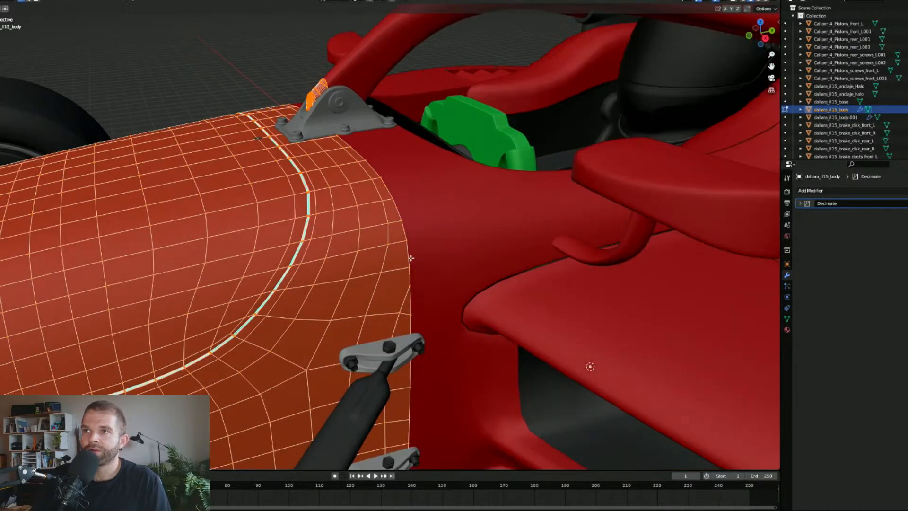
key(alt+a)
click(27, 1)
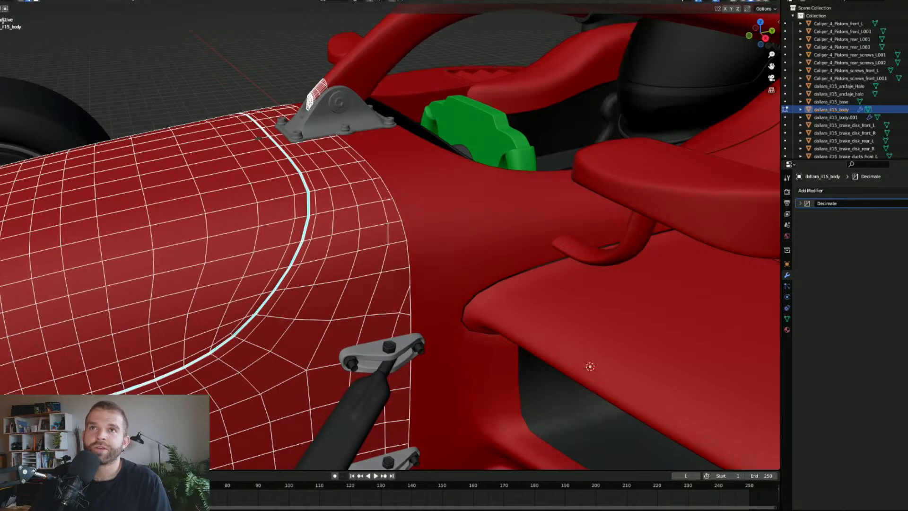
alt+click(406, 253)
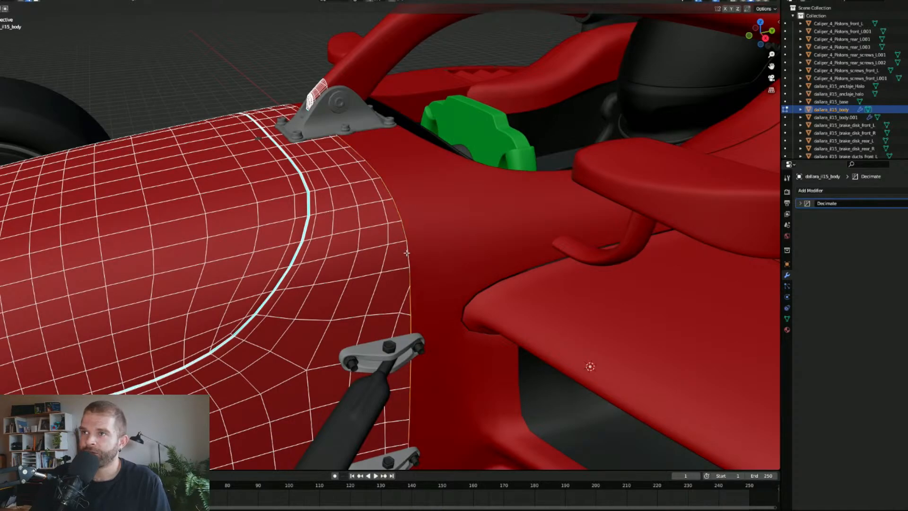
Step: Mark the front body's selected cut loop as a seam and as sharp, and return to Object Mode
scroll(395, 242, down, 4)
middle_drag(400, 287, 402, 300)
scroll(398, 254, up, 2)
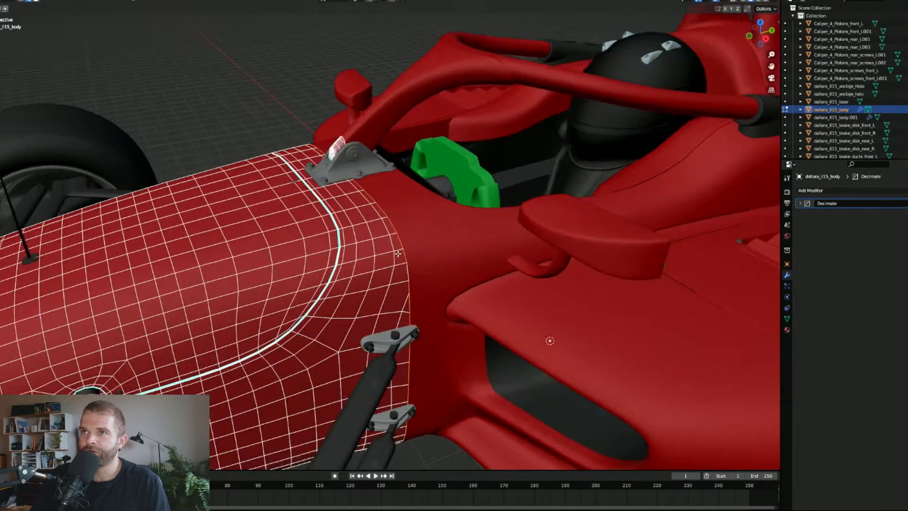
right_click(403, 242)
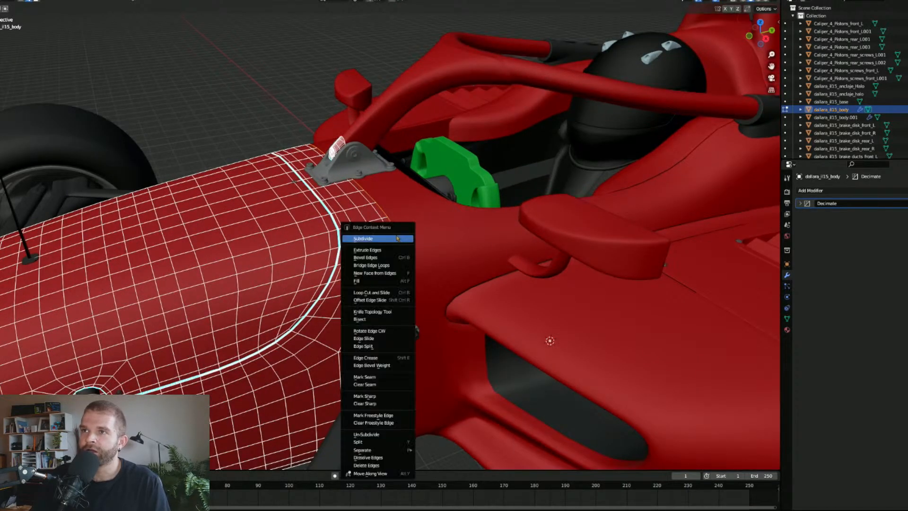
click(391, 380)
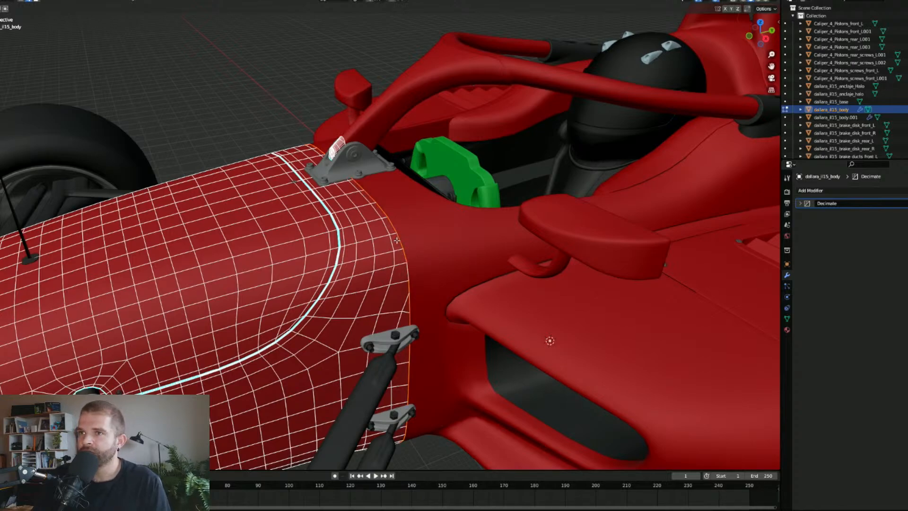
right_click(395, 239)
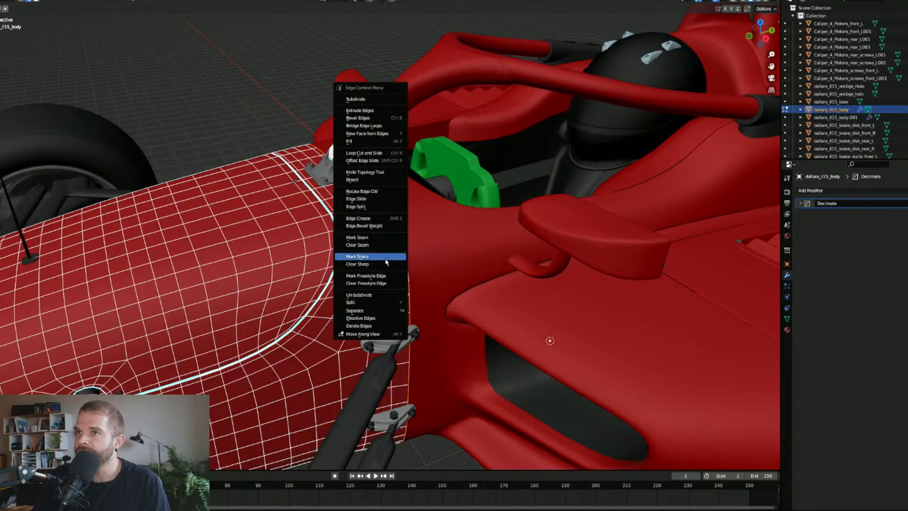
click(390, 257)
key(Tab)
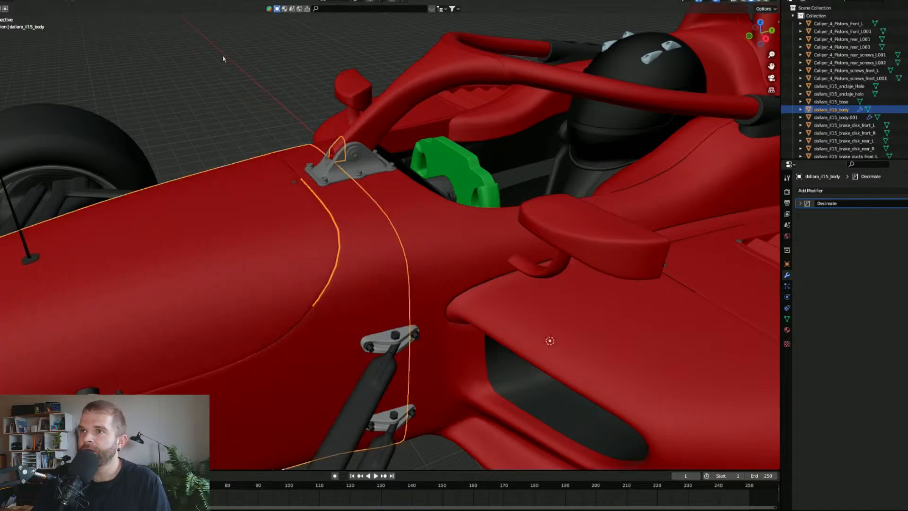
Step: Mark the matching cut edge loop on the rear body part as sharp, and return to Object Mode
click(407, 228)
key(Tab)
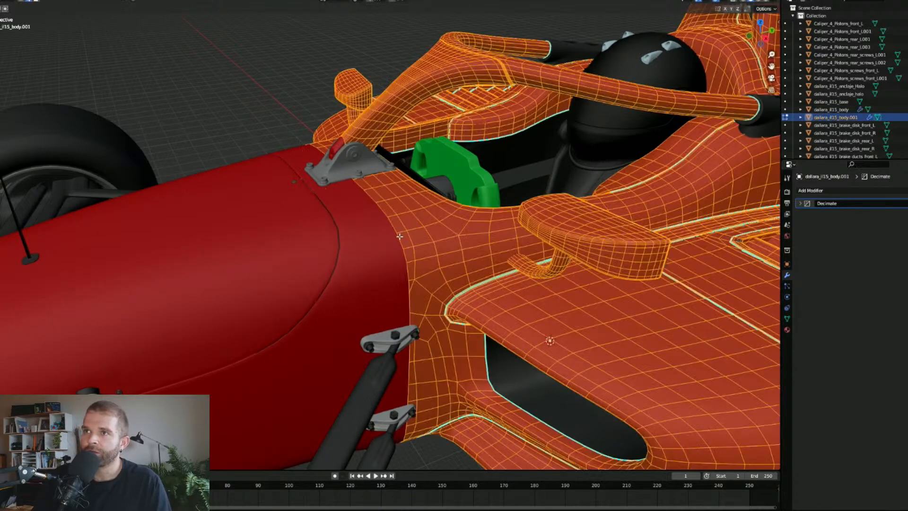
key(alt+a)
scroll(388, 228, down, 4)
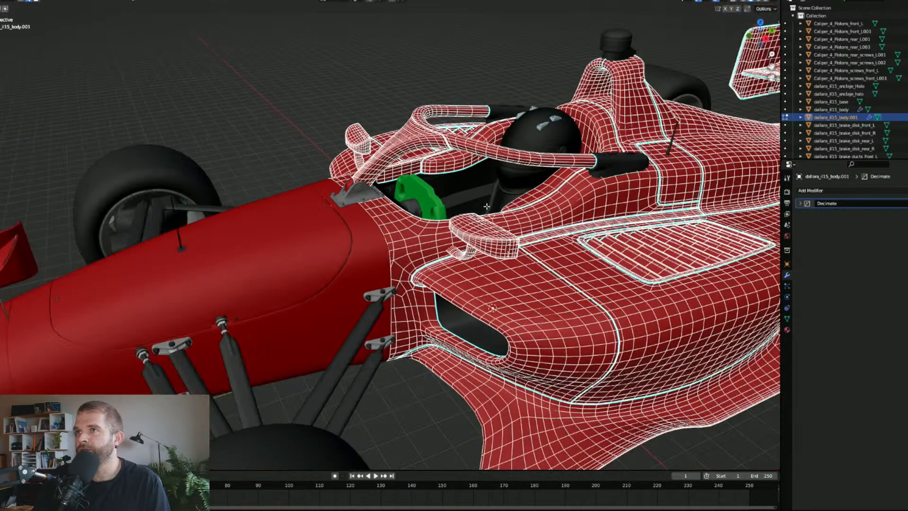
middle_drag(487, 206, 464, 205)
scroll(367, 227, up, 6)
middle_drag(367, 227, 383, 221)
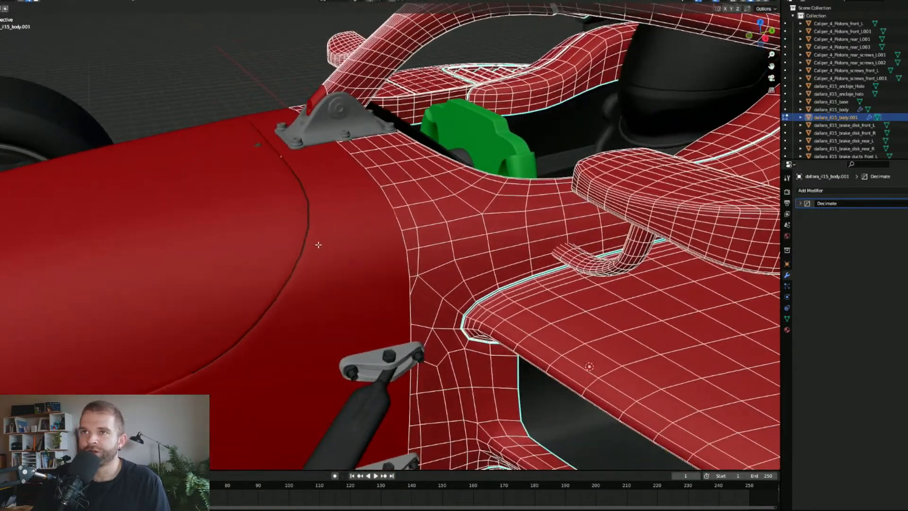
alt+click(389, 200)
right_click(390, 201)
click(390, 202)
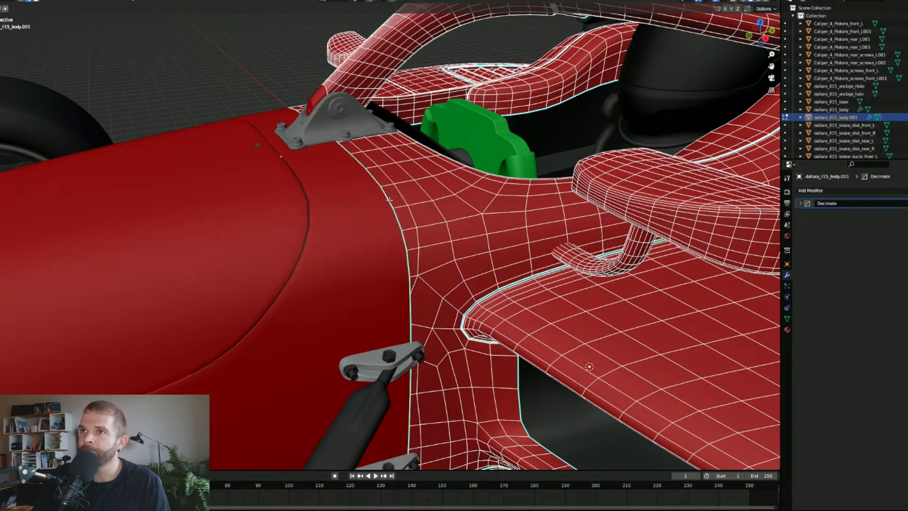
key(Tab)
Step: Expand the front body part's Decimate modifier and enable it in the viewport
click(335, 181)
scroll(339, 189, down, 3)
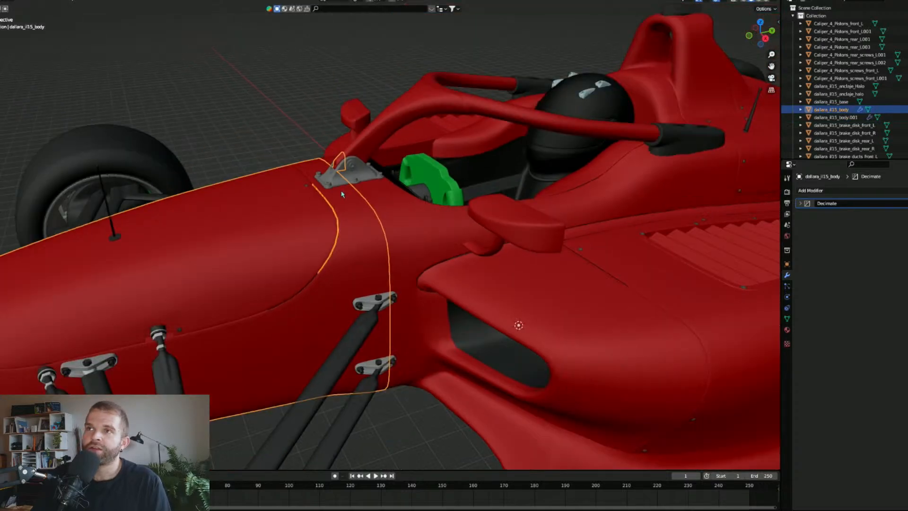
middle_drag(342, 192, 363, 182)
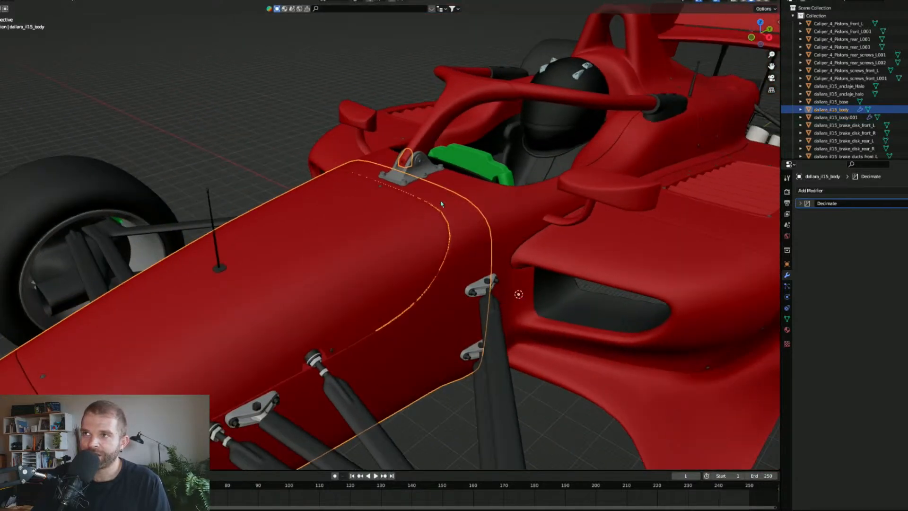
click(801, 203)
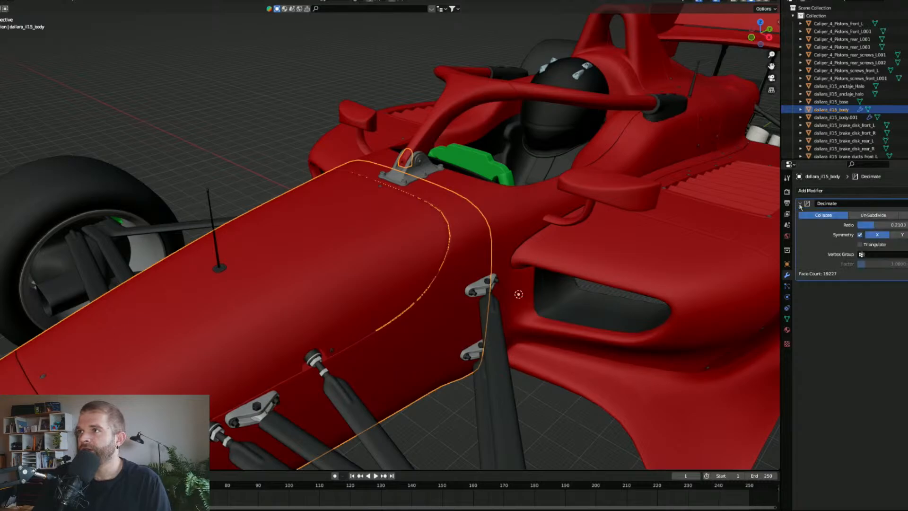
click(907, 203)
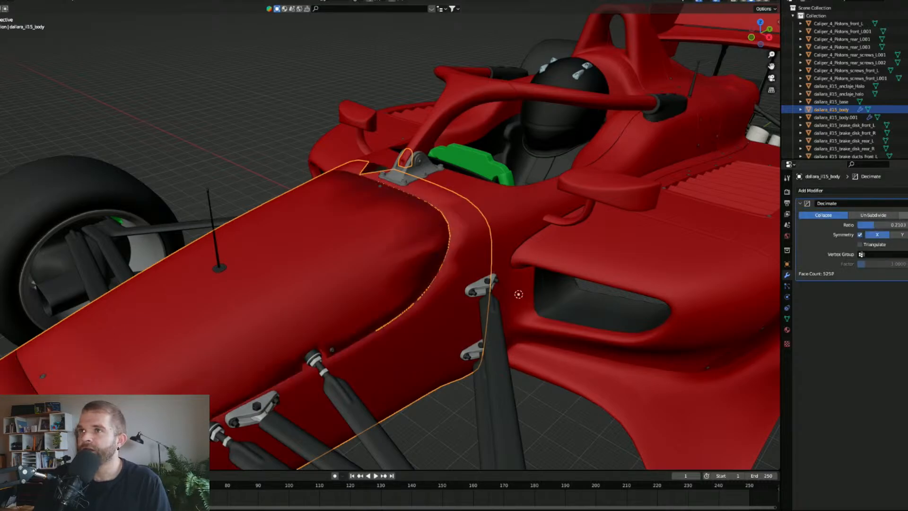
Step: Examine the decimated surface around the halo mount and raise the front body's Decimate ratio to 0.4720
middle_drag(464, 220, 432, 207)
scroll(432, 206, up, 3)
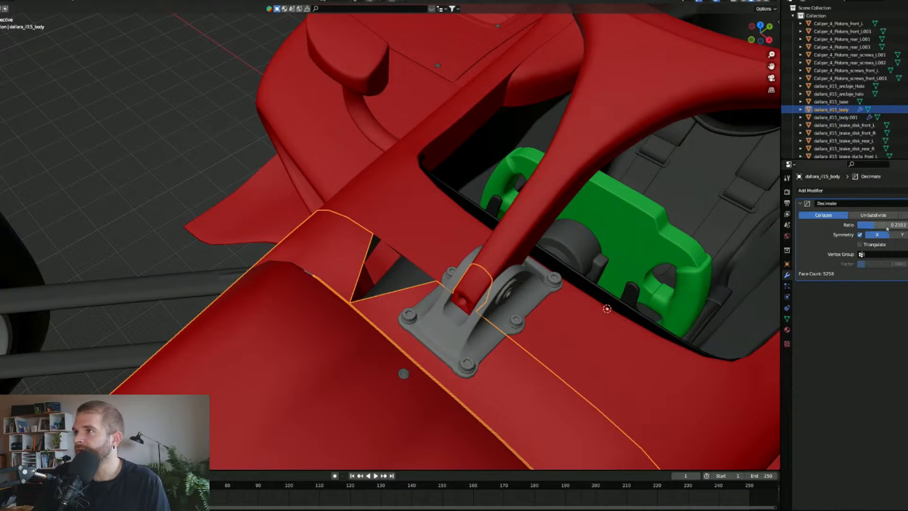
mouse_move(887, 228)
mouse_down()
mouse_move(870, 228)
mouse_move(891, 228)
mouse_up()
scroll(255, 241, down, 2)
middle_drag(255, 241, 308, 258)
scroll(354, 227, down, 6)
scroll(353, 237, down, 3)
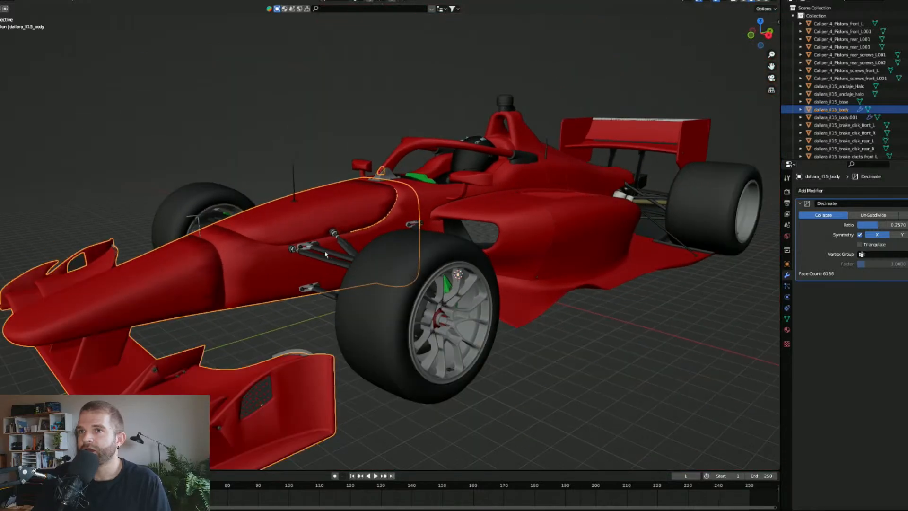
middle_drag(318, 318, 329, 322)
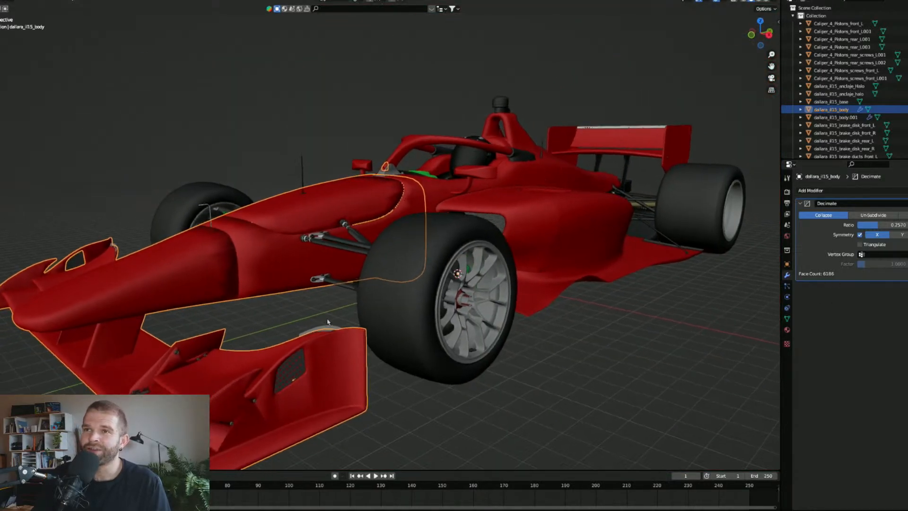
drag(877, 225, 895, 225)
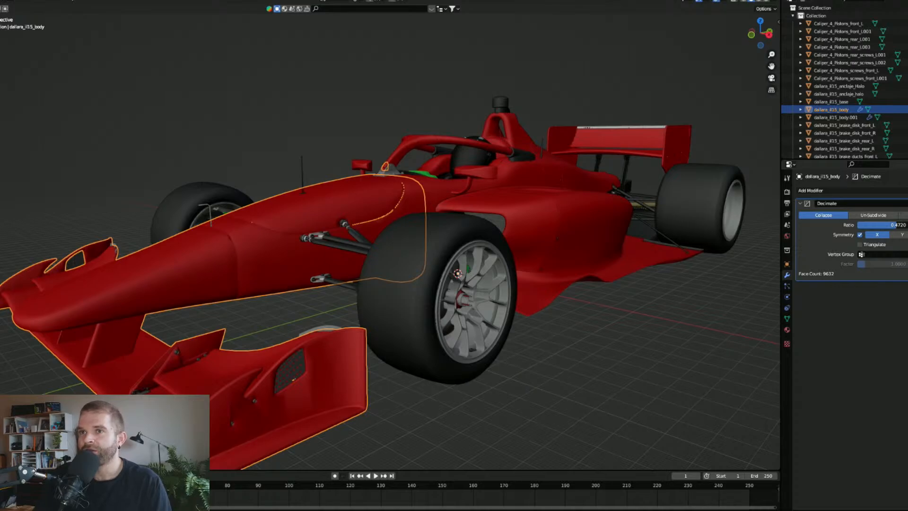
Step: Try the Un-Subdivide mode on the front body's Decimate modifier and switch it back to Collapse
middle_drag(307, 364, 292, 363)
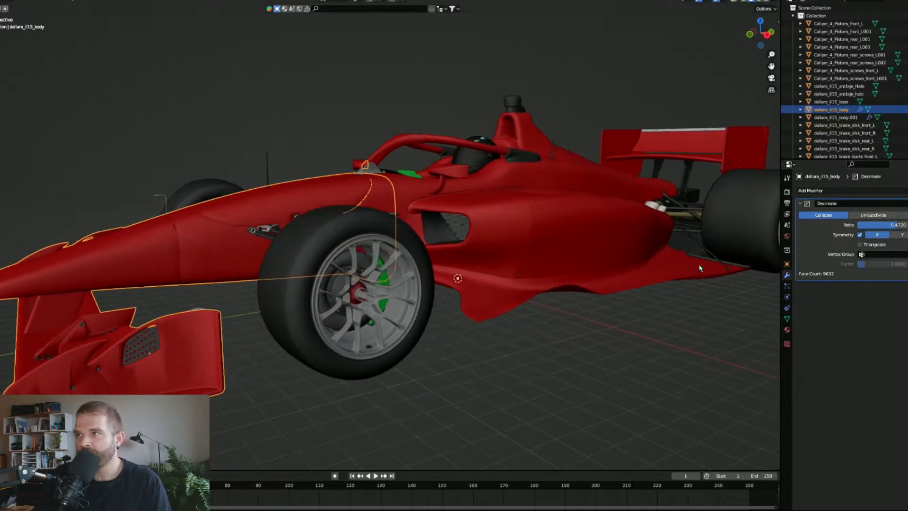
middle_drag(96, 377, 449, 330)
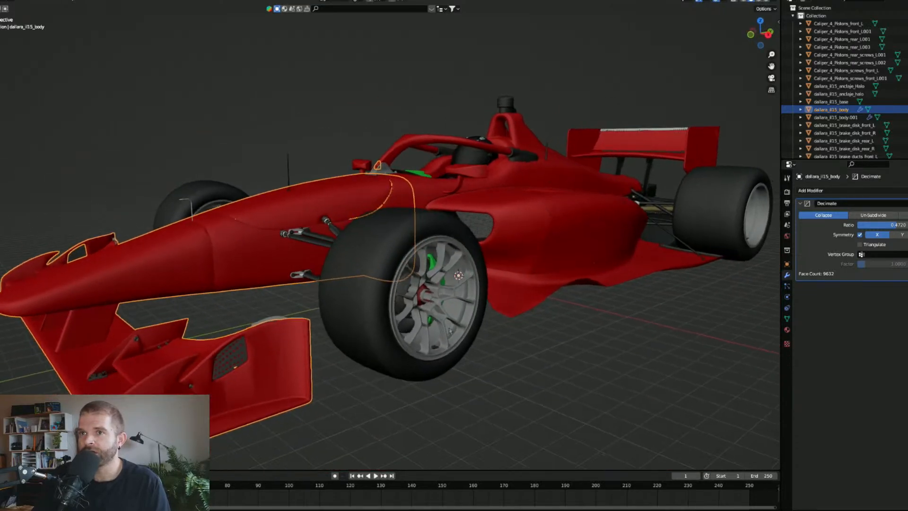
mouse_move(876, 226)
mouse_down()
mouse_move(889, 226)
mouse_move(875, 226)
mouse_up()
click(879, 215)
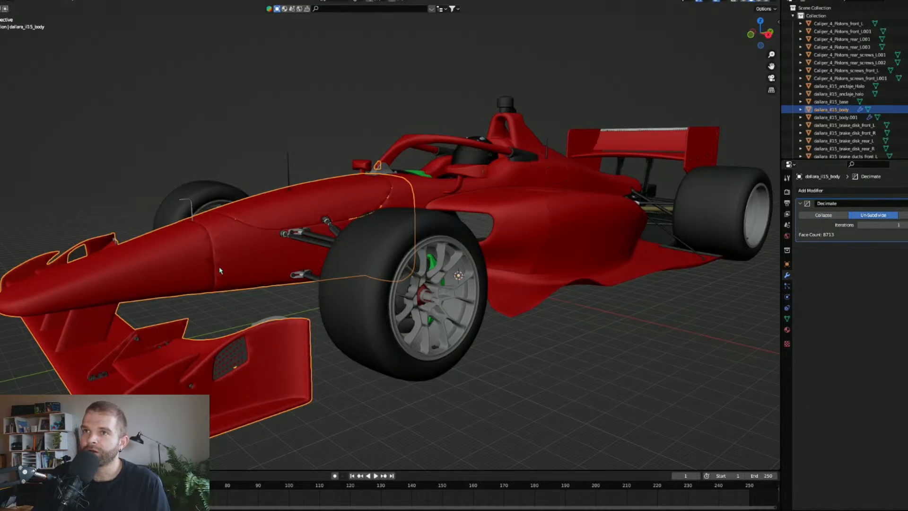
click(823, 215)
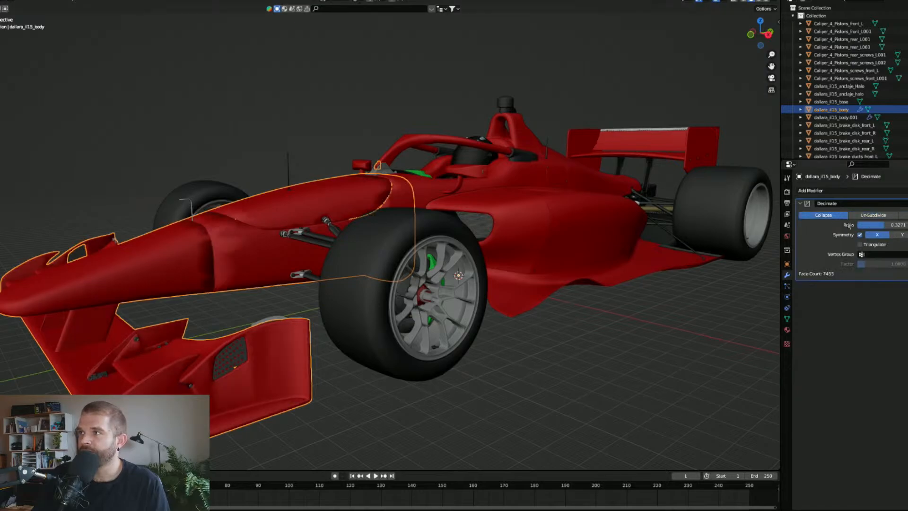
Step: Adjust the front body's Decimate ratio while checking the surface, and settle on 0.5000
mouse_move(883, 225)
mouse_down()
mouse_move(869, 225)
mouse_move(898, 225)
mouse_up()
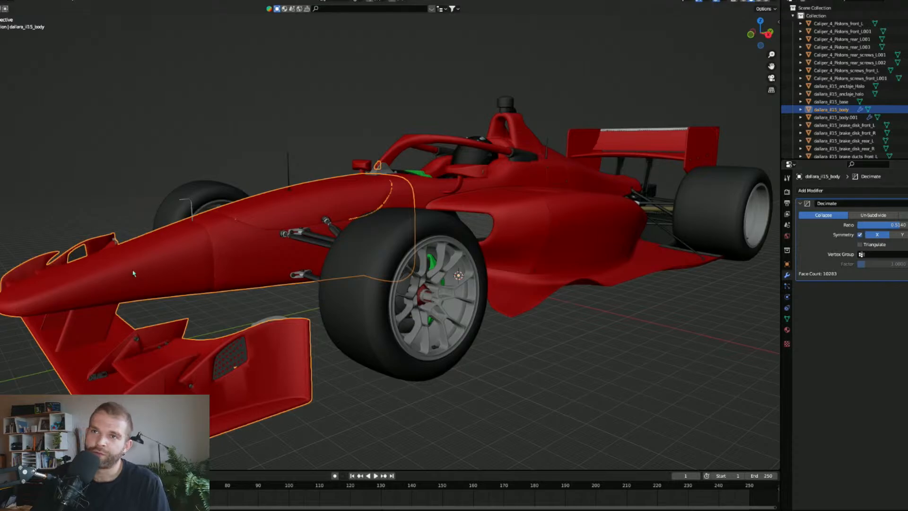
scroll(349, 218, up, 2)
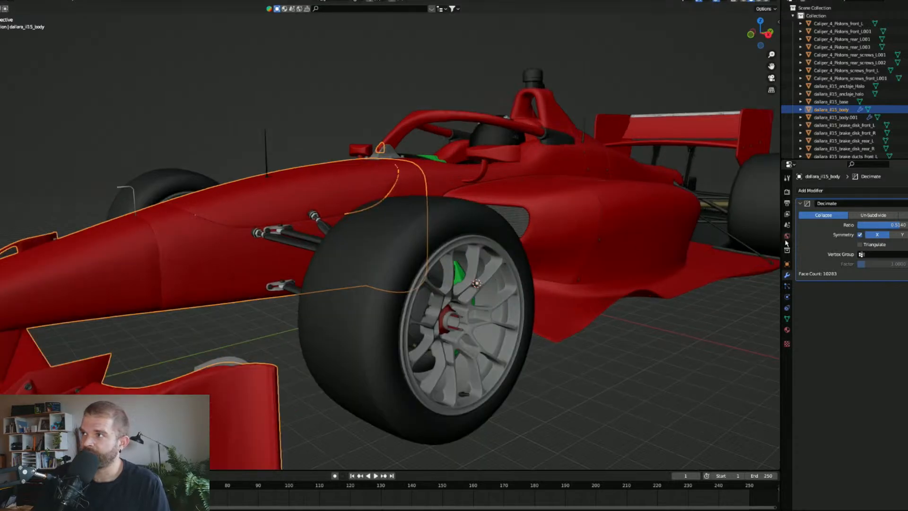
drag(899, 224, 898, 225)
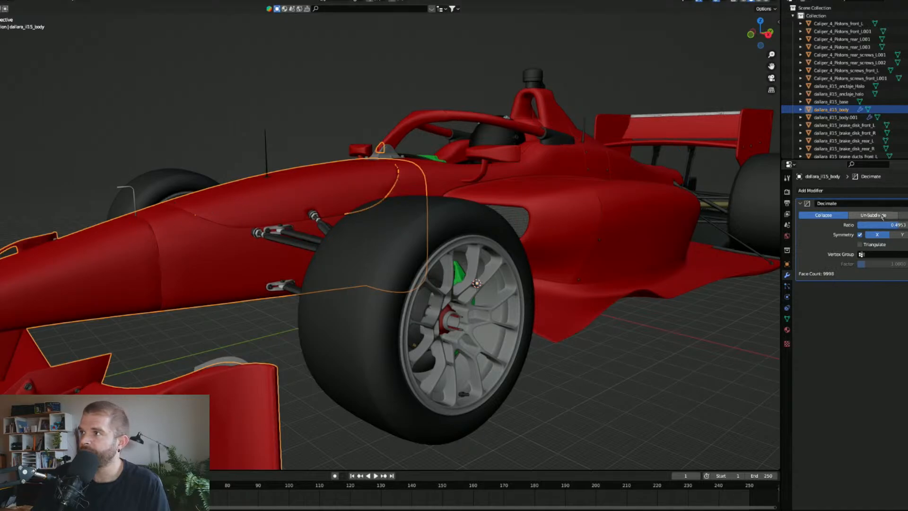
drag(896, 225, 898, 225)
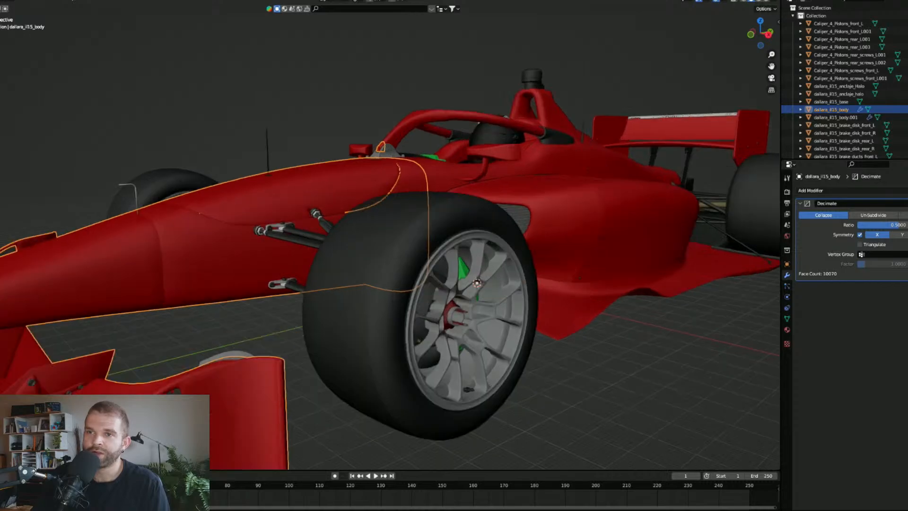
Step: Try the Un-Subdivide and Planar modes on the front body's Decimate modifier, and return to Collapse
scroll(425, 246, down, 2)
middle_drag(426, 246, 439, 246)
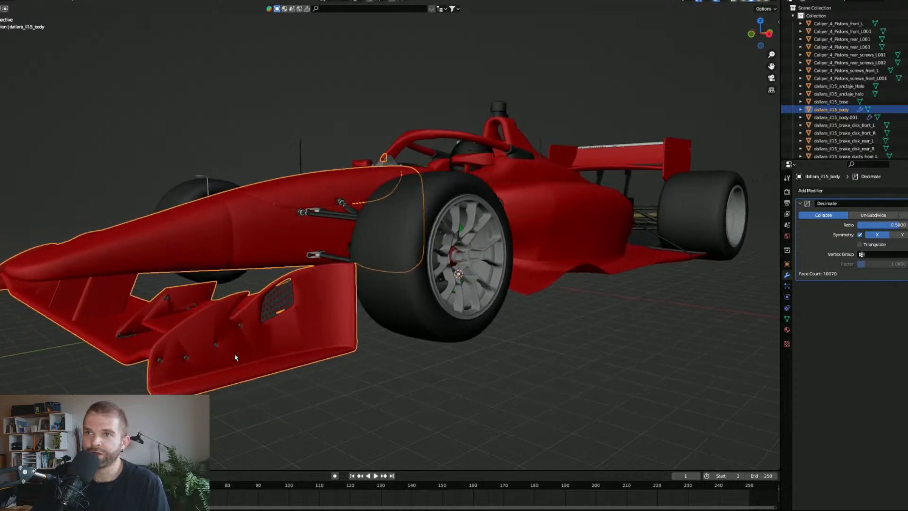
click(871, 216)
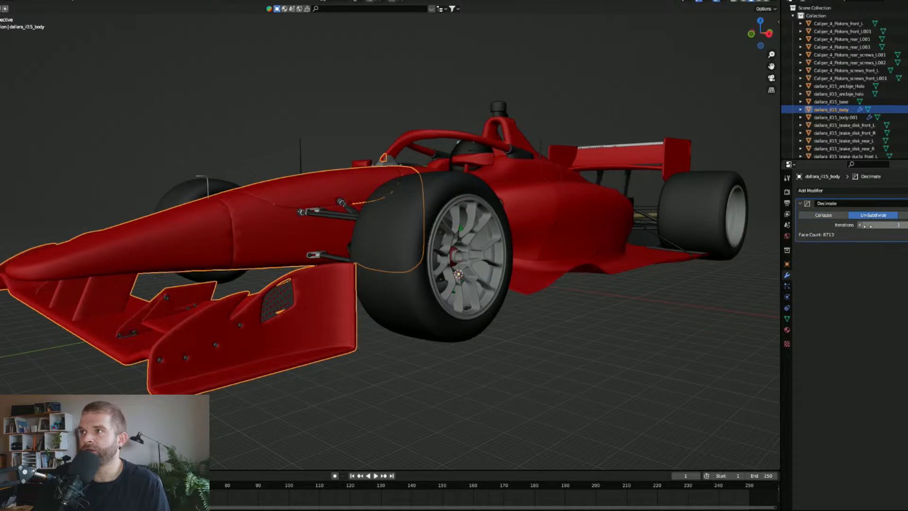
click(901, 215)
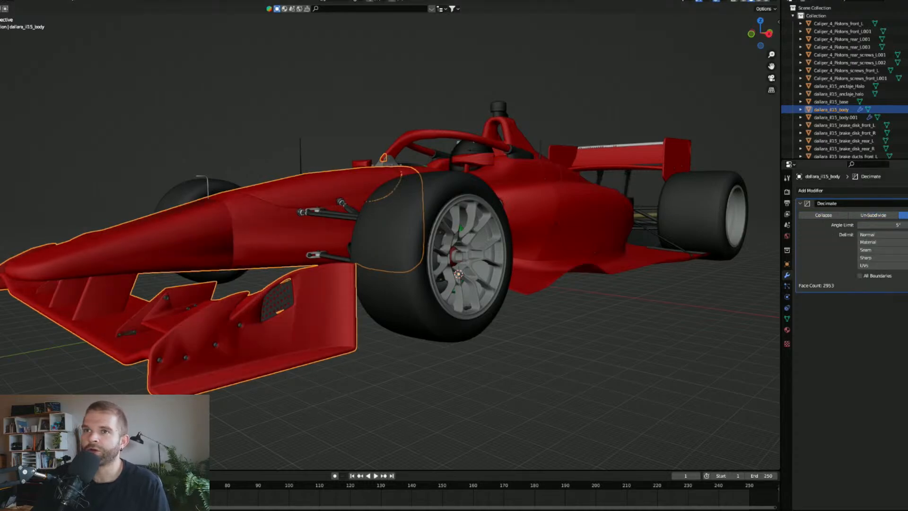
click(870, 216)
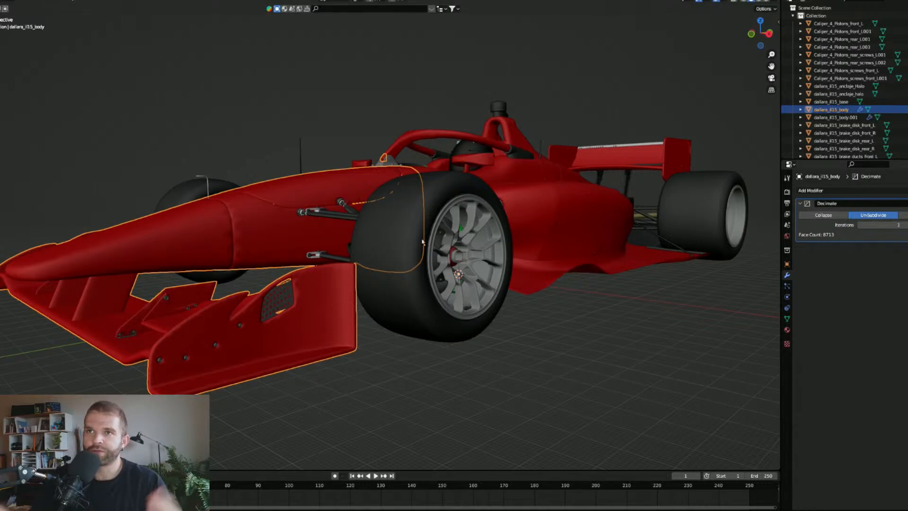
click(832, 215)
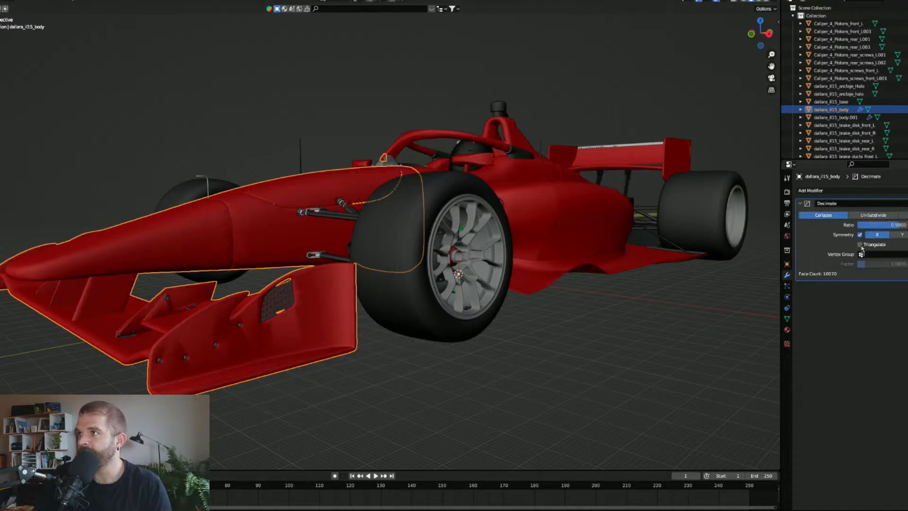
Step: Apply the front body's Decimate modifier and expand the Decimate settings of the rear body part
middle_drag(543, 274, 491, 298)
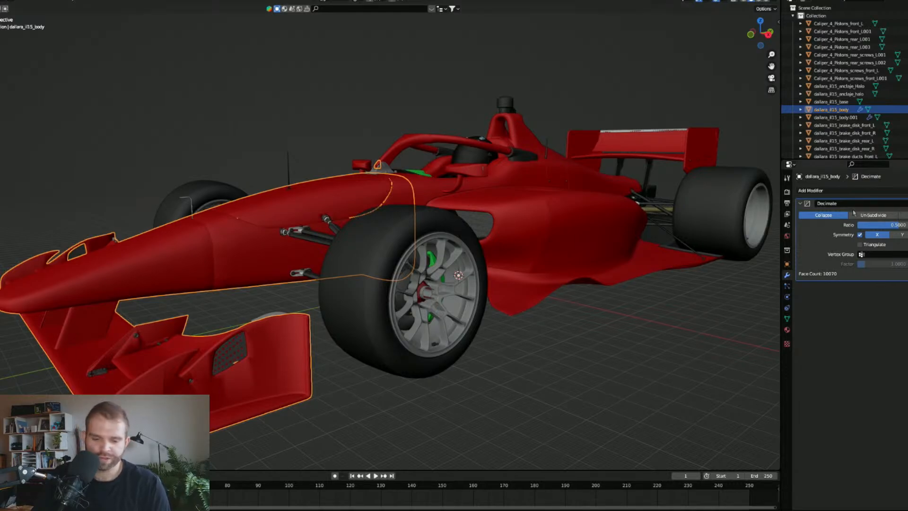
key(ctrl+a)
click(536, 206)
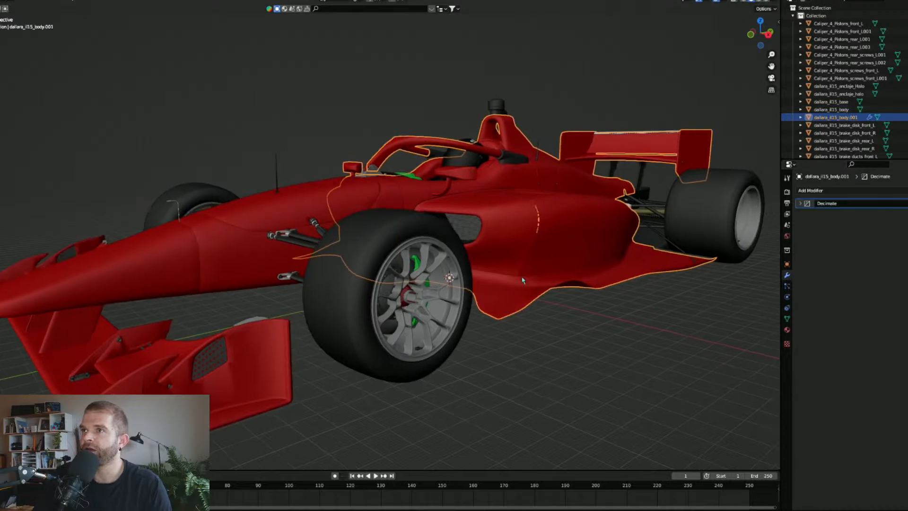
middle_drag(536, 205, 449, 217)
click(798, 203)
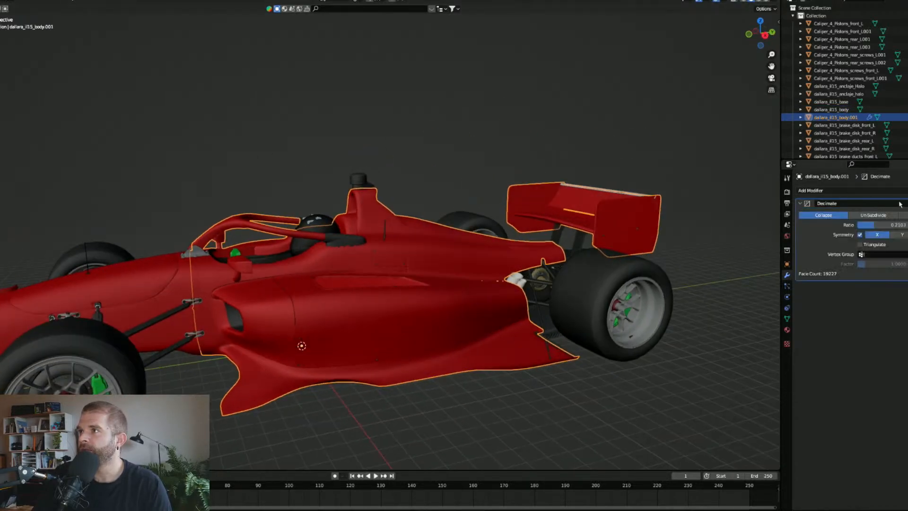
Step: Undo the recent changes back to before the front body's Decimate modifier was applied, keeping the front body selected
click(180, 196)
key(ctrl+z)
middle_drag(180, 196, 233, 215)
scroll(283, 140, down, 2)
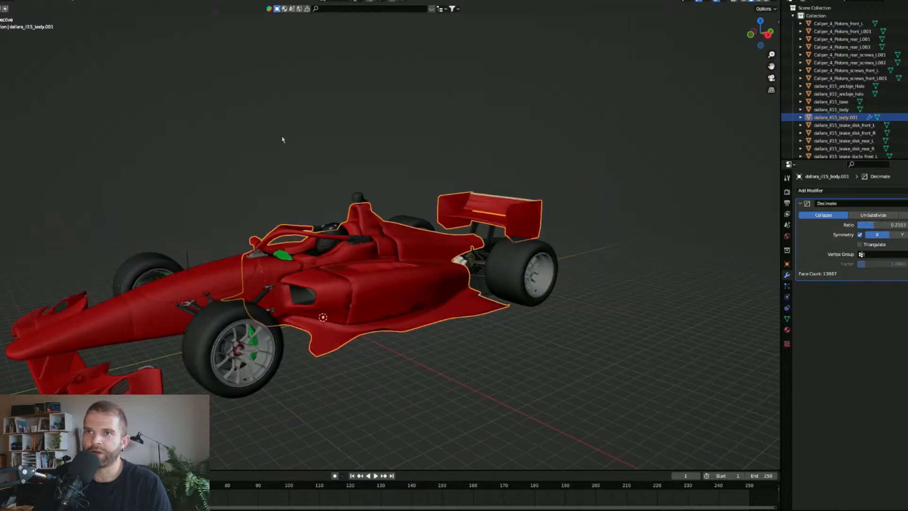
click(206, 175)
click(182, 301)
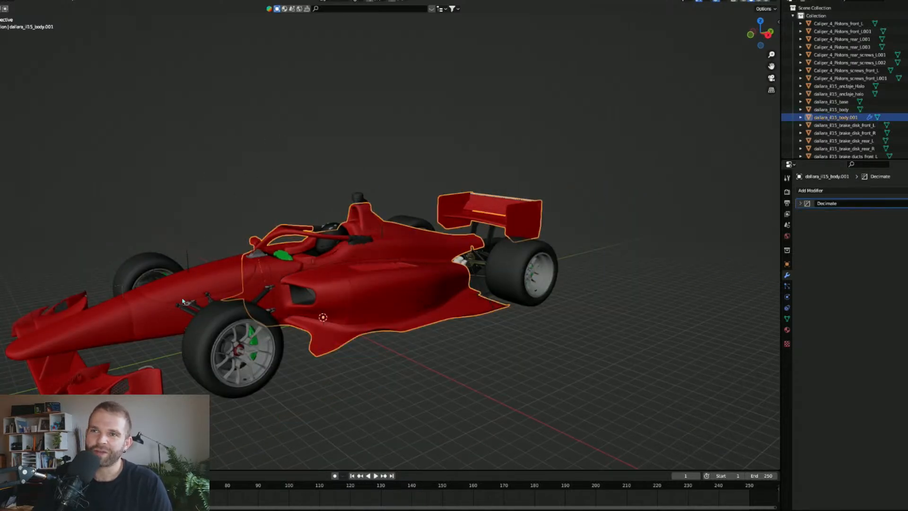
click(183, 302)
key(ctrl+z)
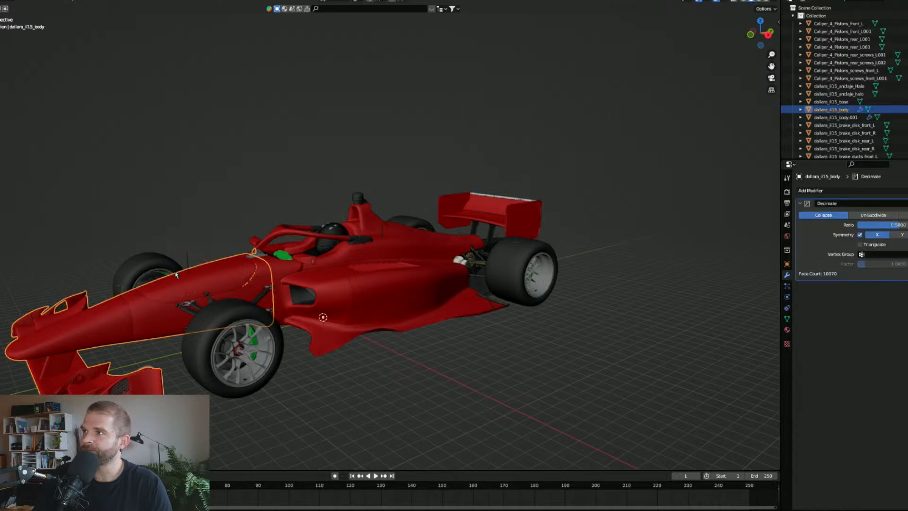
key(ctrl+z)
click(109, 340)
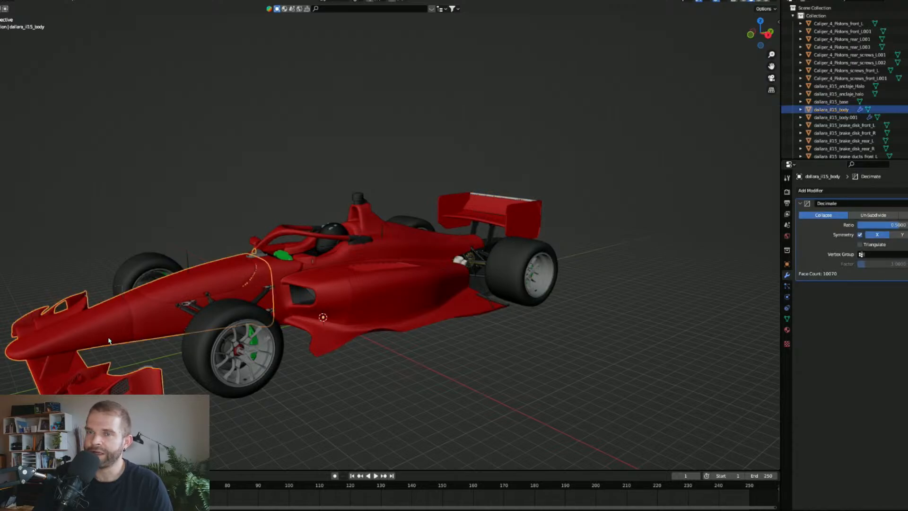
Step: Enable the rear body part's Decimate modifier in the viewport and raise its ratio to 0.2897
click(406, 290)
scroll(284, 293, up, 5)
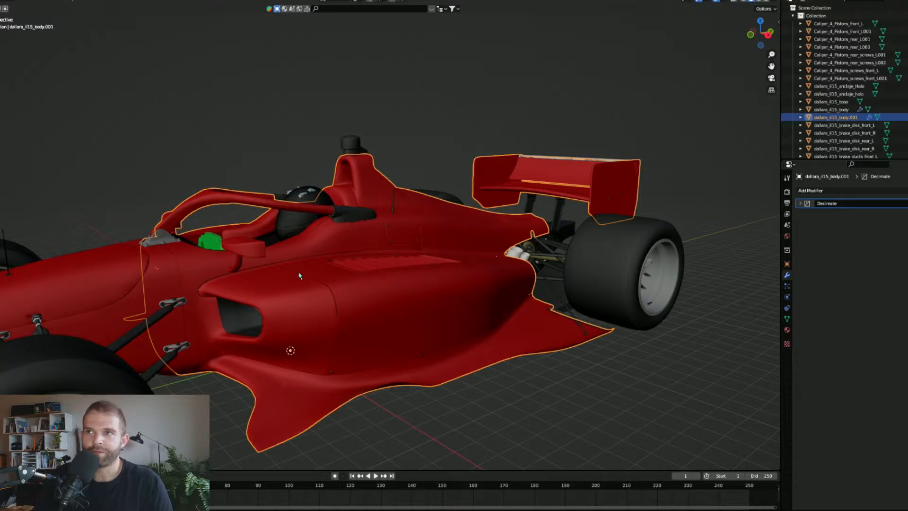
click(800, 204)
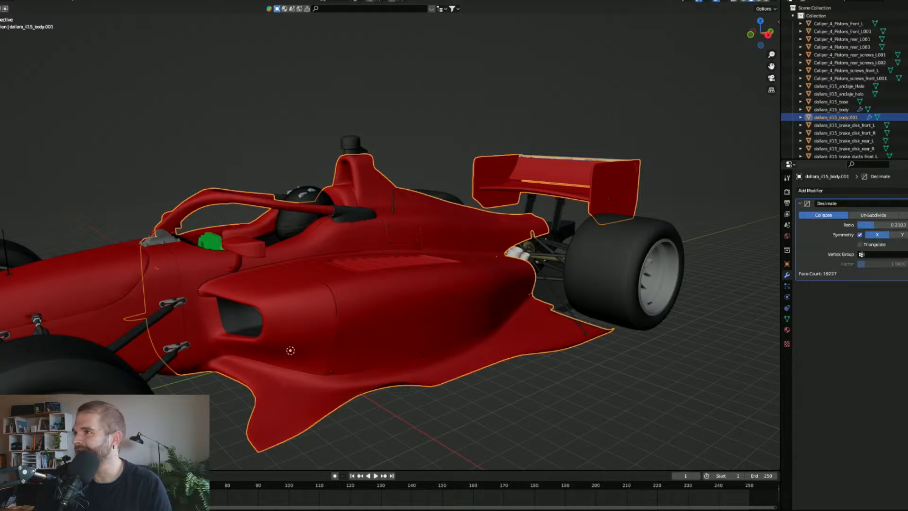
click(800, 204)
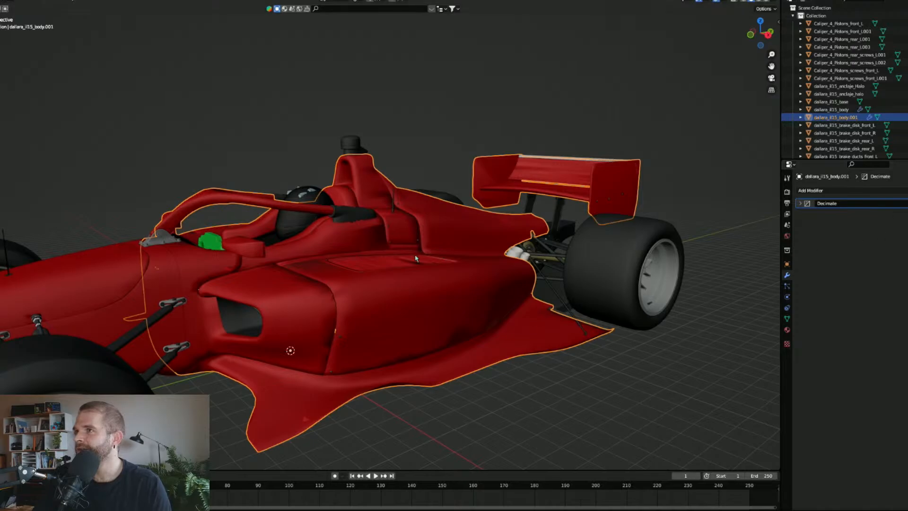
click(800, 203)
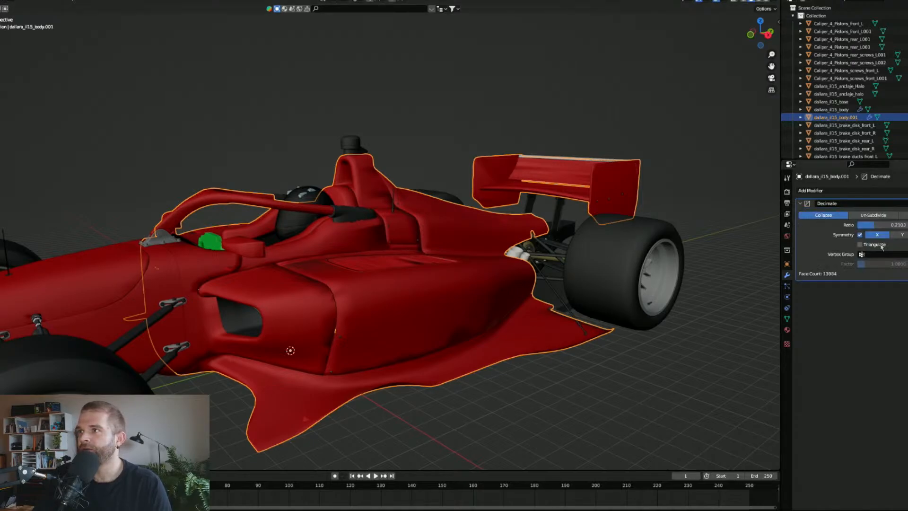
drag(873, 225, 880, 225)
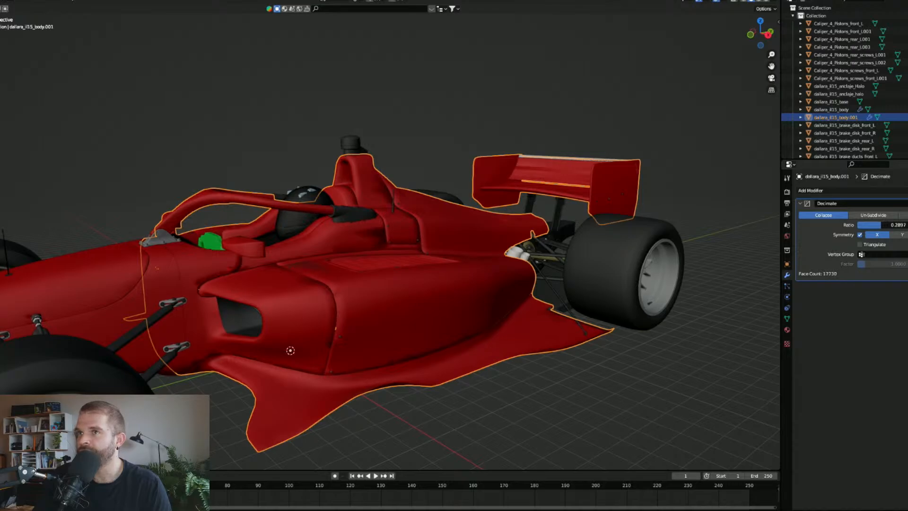
Step: Switch the rear body's Decimate modifier to Un-Subdivide with 2 iterations and collapse its settings
click(874, 215)
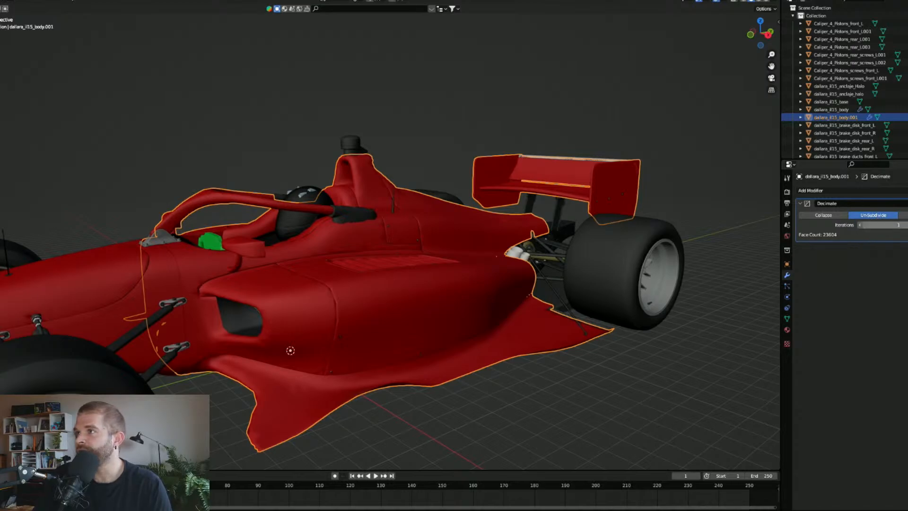
drag(879, 225, 887, 225)
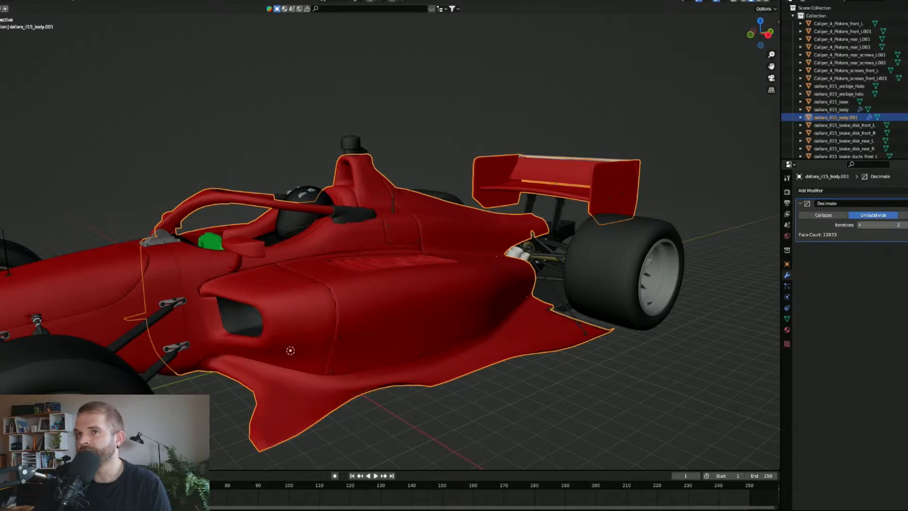
middle_drag(372, 306, 360, 325)
click(800, 204)
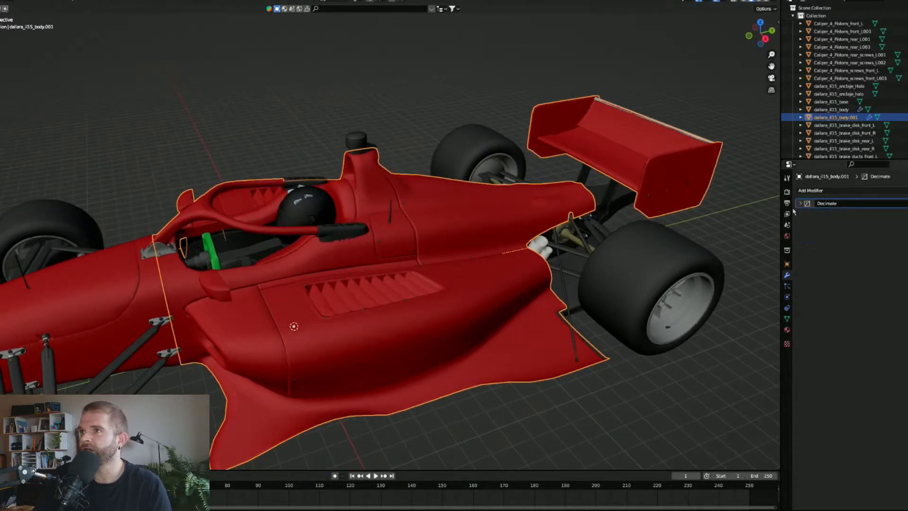
Step: Select the small mass screws around the brake disc inside the front wheel and add a Decimate modifier to them
scroll(279, 276, down, 3)
scroll(234, 363, up, 8)
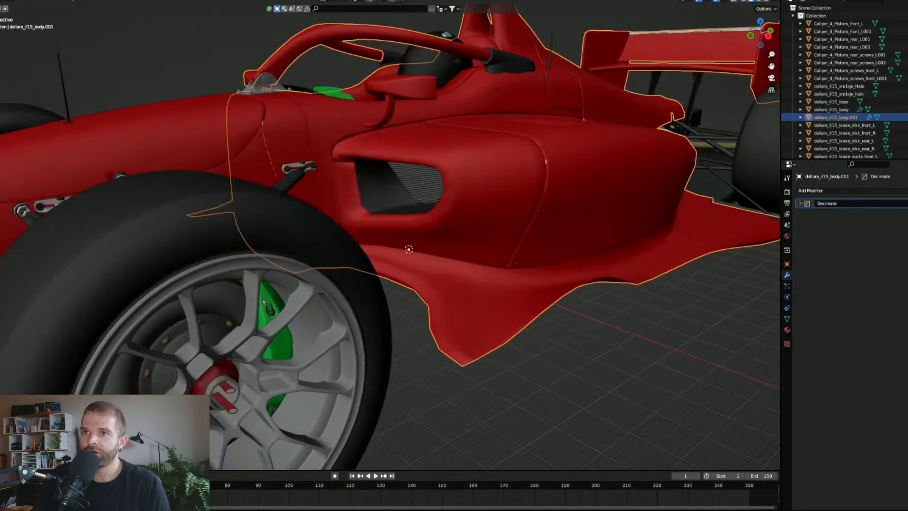
middle_drag(263, 301, 454, 259)
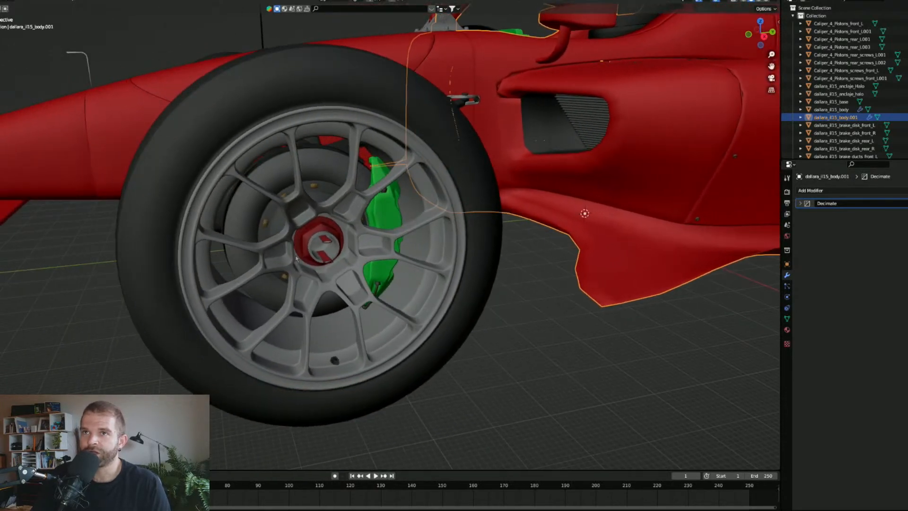
scroll(249, 231, up, 5)
scroll(236, 234, down, 3)
middle_drag(233, 235, 248, 240)
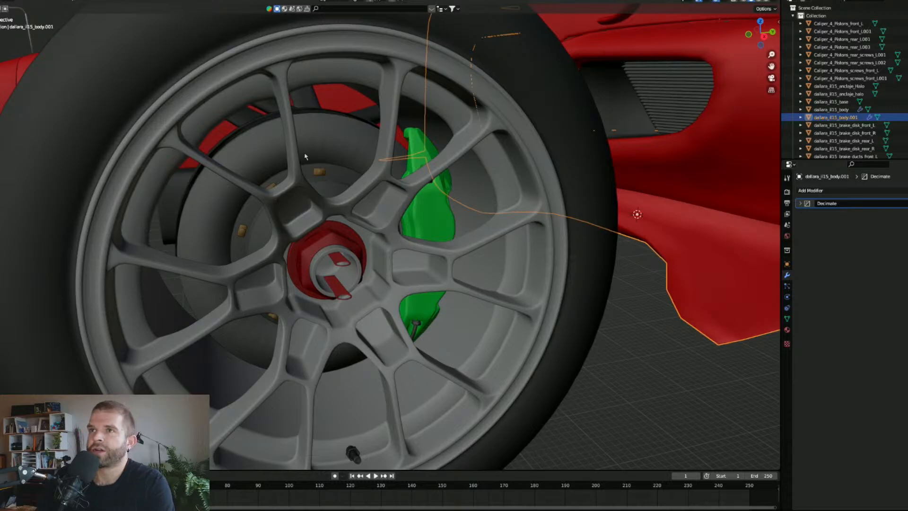
click(319, 172)
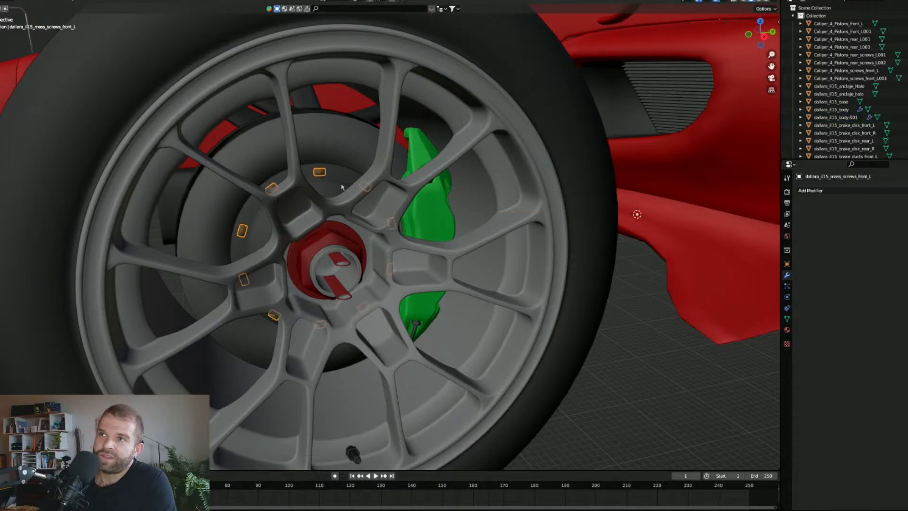
scroll(303, 165, up, 3)
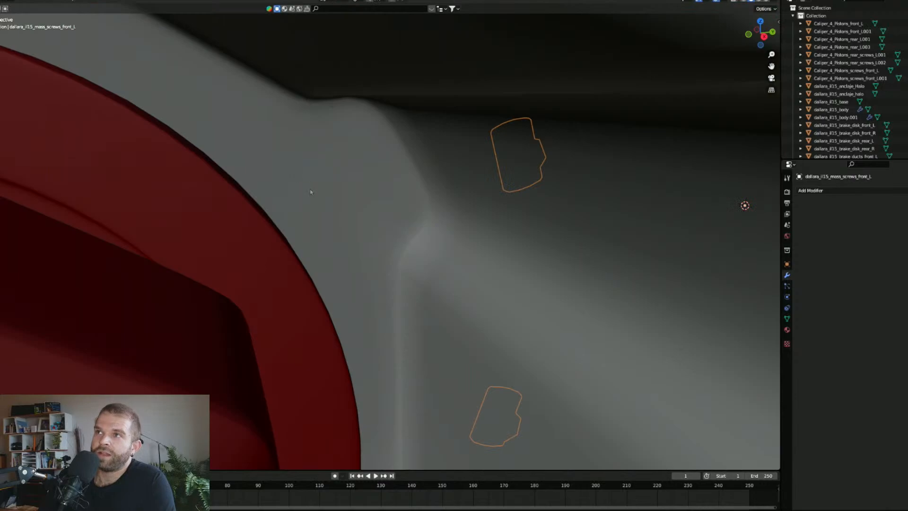
scroll(310, 191, down, 5)
scroll(310, 191, up, 2)
click(832, 190)
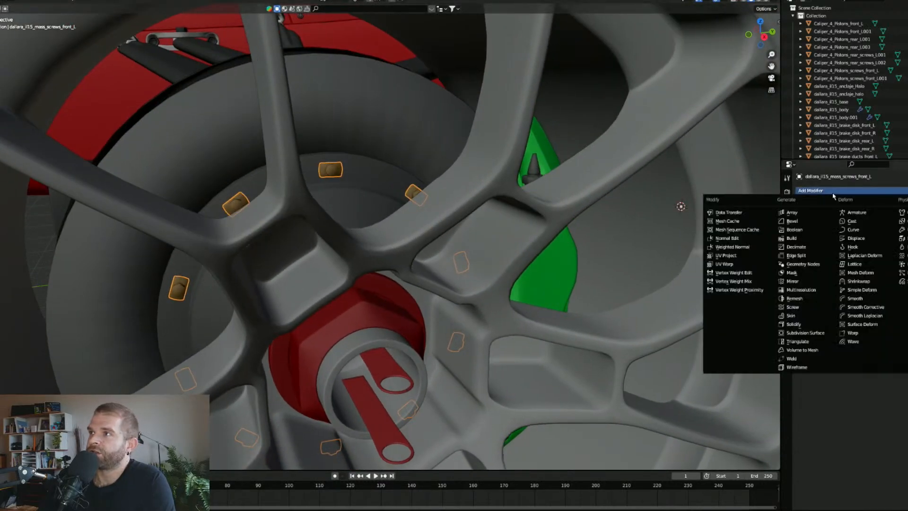
click(817, 247)
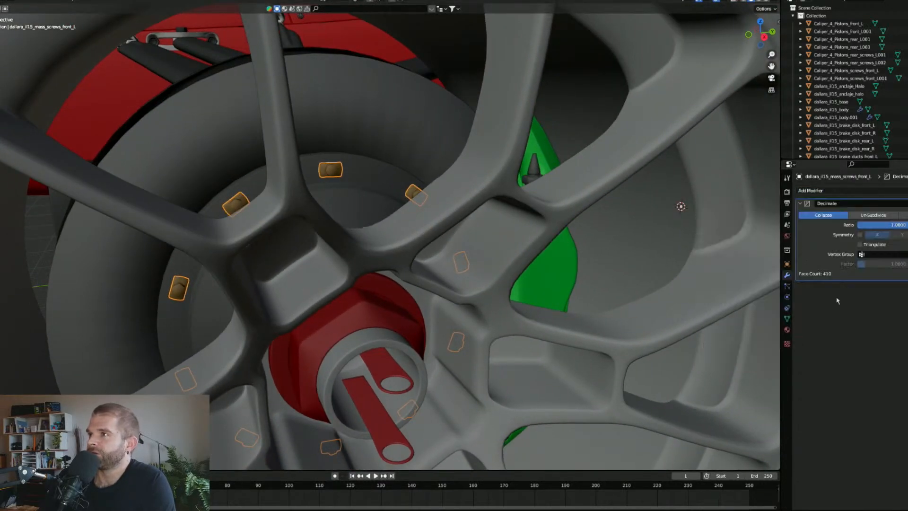
Step: Set the mass screws' Decimate ratio to 0.1449 and delete the valve inside the left front wheel
drag(889, 224, 866, 224)
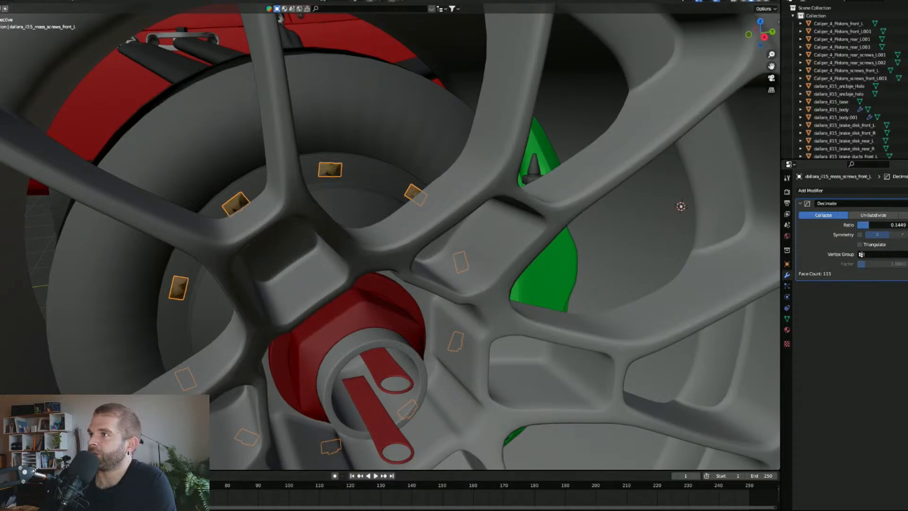
scroll(391, 162, down, 7)
middle_drag(368, 268, 362, 257)
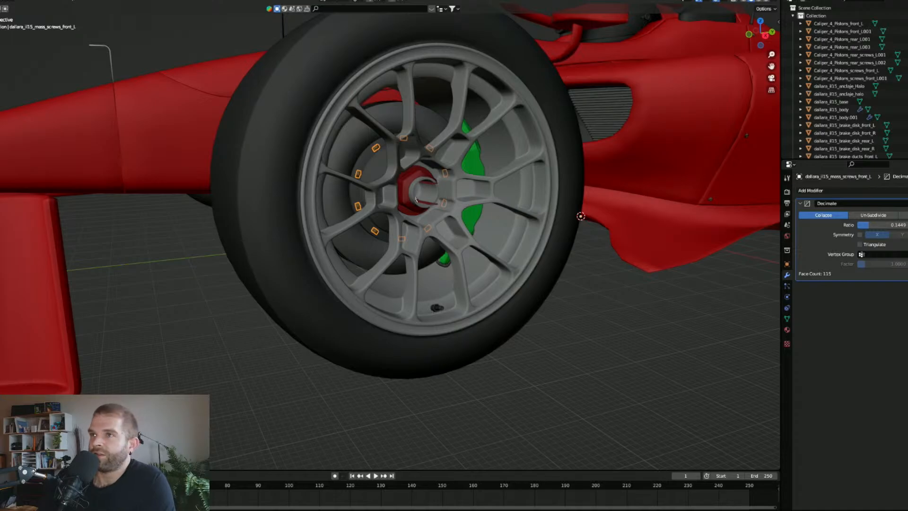
click(435, 308)
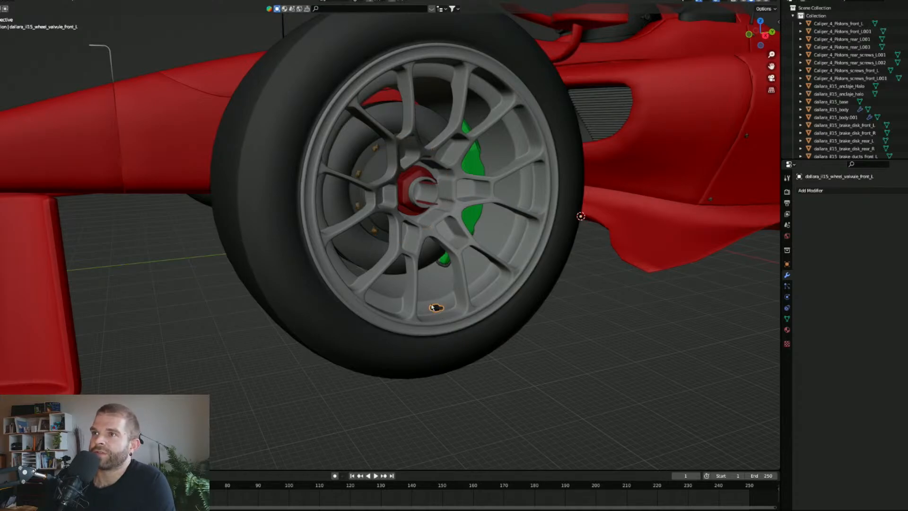
key(Delete)
Step: Delete the brake caliper screws inside the right and left front wheels
middle_drag(283, 307, 466, 379)
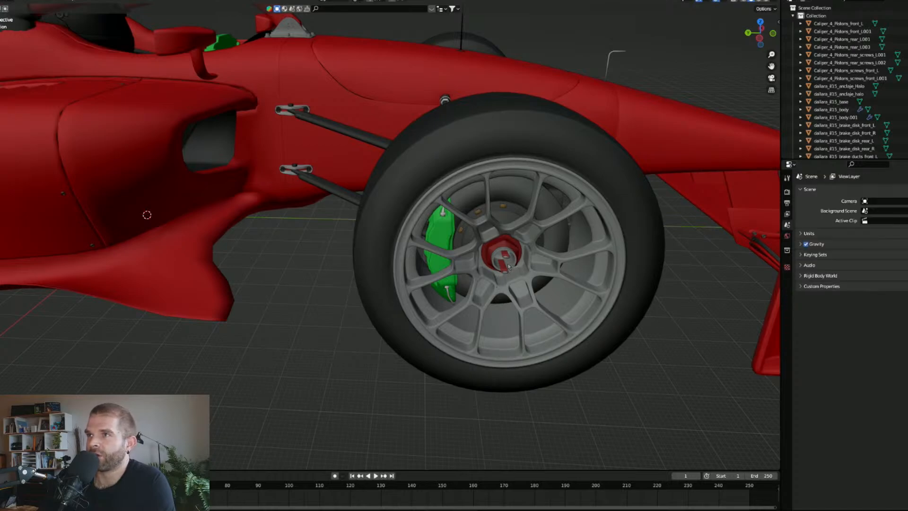
scroll(508, 266, up, 3)
click(463, 227)
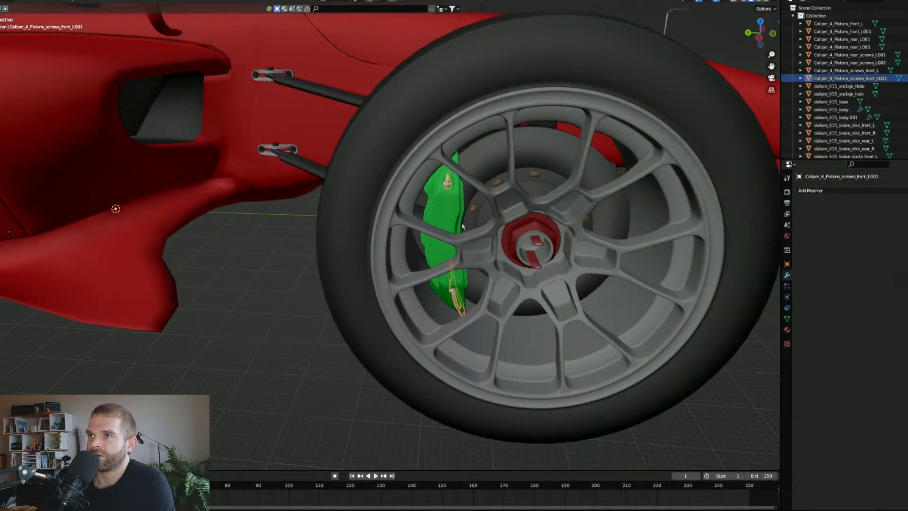
key(Delete)
scroll(510, 342, down, 5)
middle_drag(509, 341, 376, 293)
scroll(412, 253, up, 2)
click(416, 259)
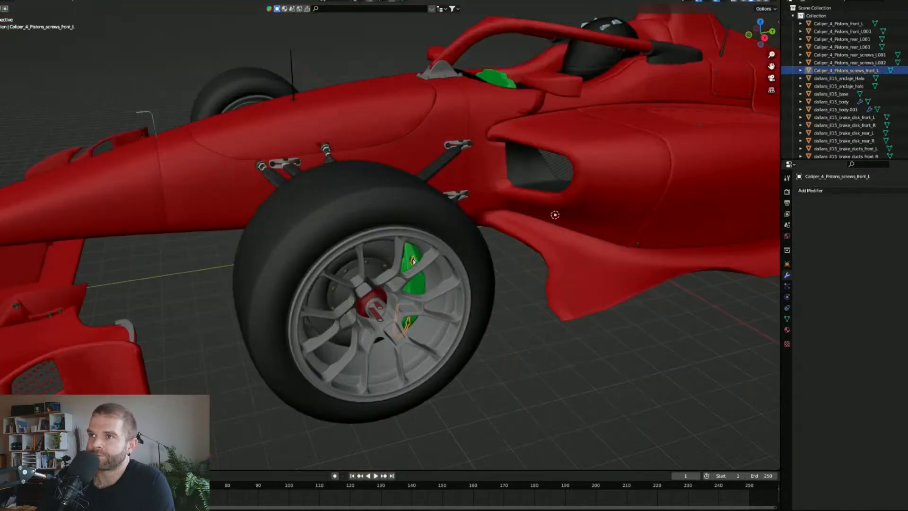
key(Delete)
Step: Delete the mass screws around the brake disc inside the left rear wheel
scroll(416, 260, down, 2)
middle_drag(418, 271, 352, 267)
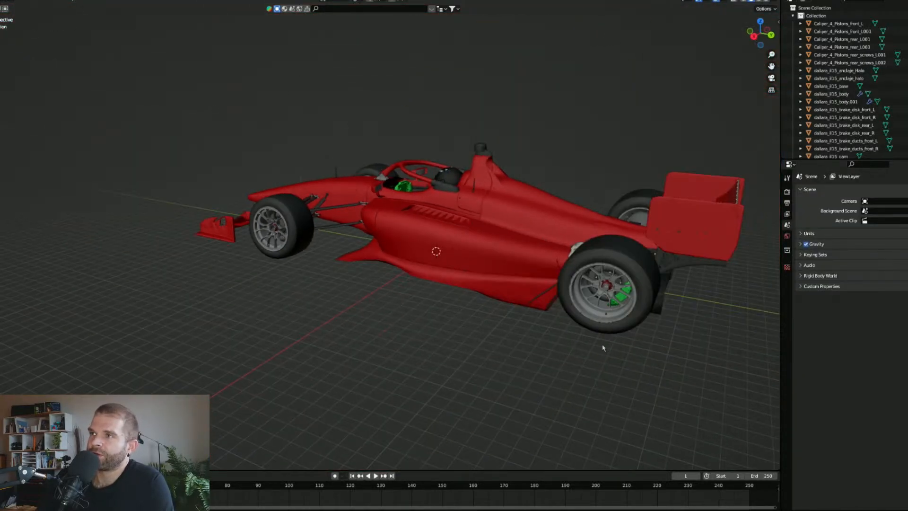
scroll(607, 299, up, 3)
middle_drag(603, 346, 367, 310)
scroll(366, 311, up, 3)
shift+middle_drag(175, 347, 233, 348)
scroll(230, 353, up, 5)
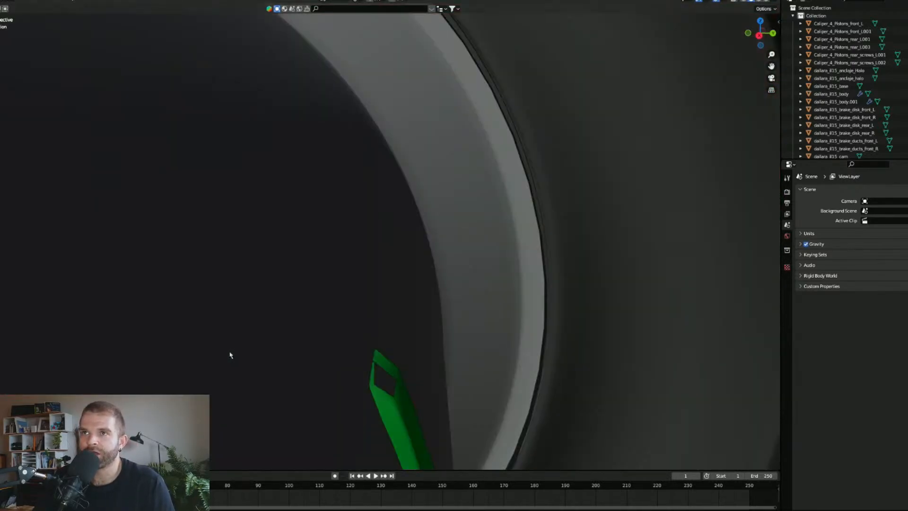
scroll(230, 354, down, 4)
scroll(236, 356, up, 2)
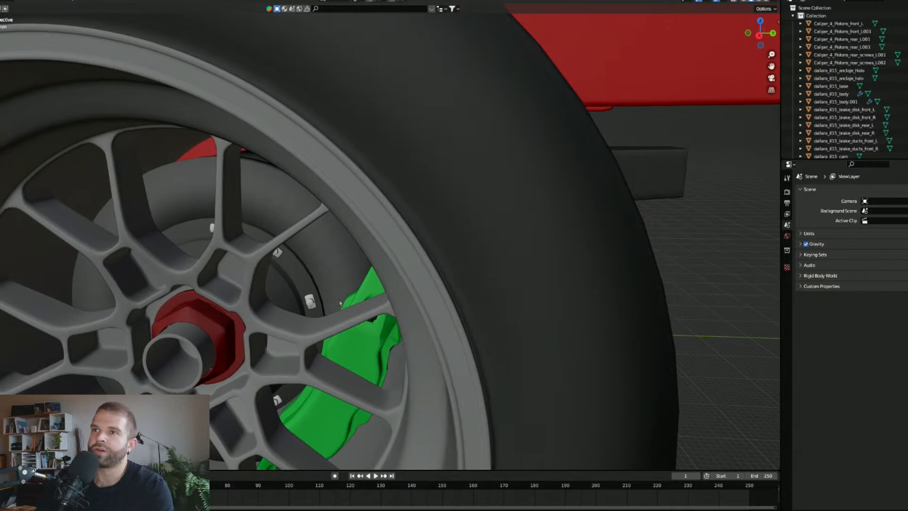
click(309, 301)
key(Delete)
Step: Delete the brake caliper screws inside the left rear wheel
shift+middle_drag(195, 414, 284, 358)
scroll(284, 362, down, 5)
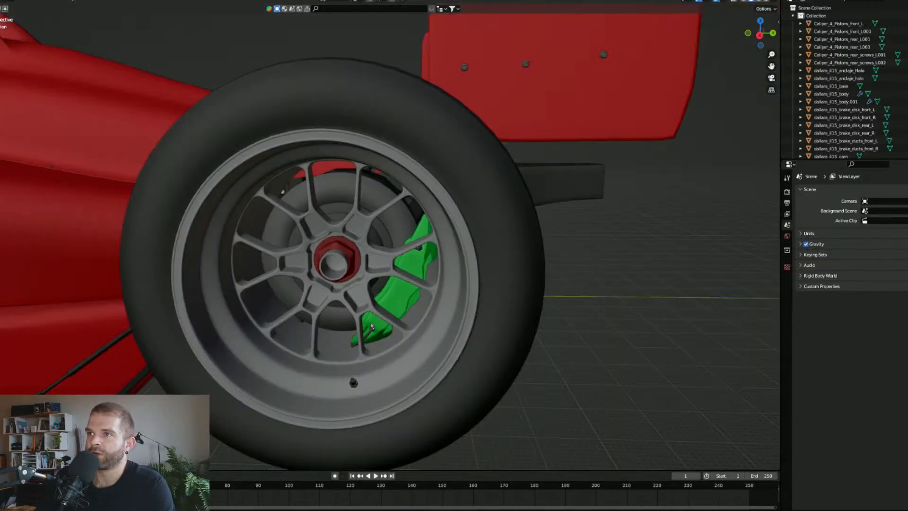
click(367, 334)
key(Delete)
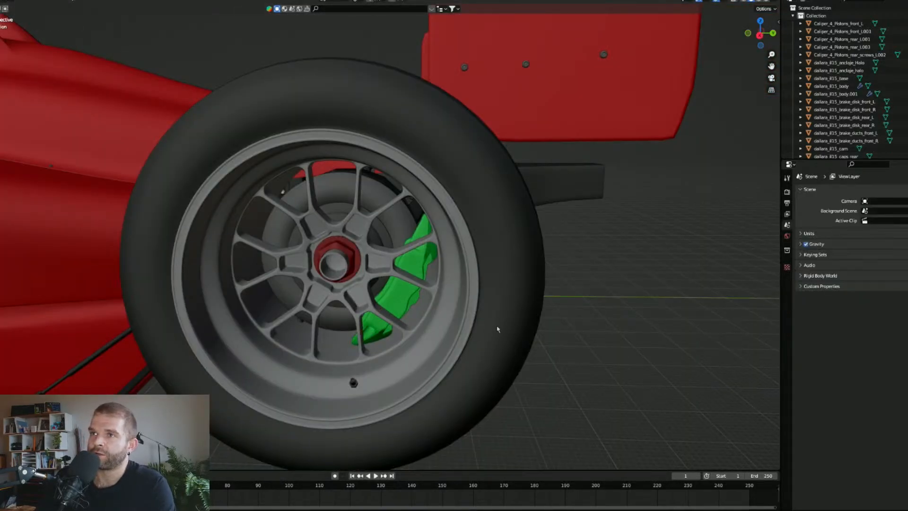
Step: Delete the valve and the brake disc's mass screws inside the right rear wheel
scroll(499, 328, down, 6)
middle_drag(498, 328, 326, 335)
scroll(350, 189, up, 6)
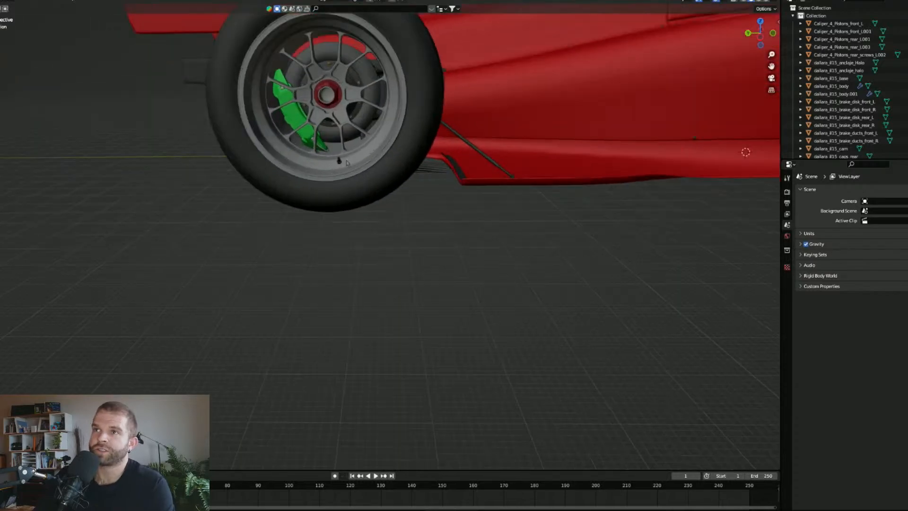
shift+middle_drag(359, 158, 451, 350)
scroll(451, 351, up, 4)
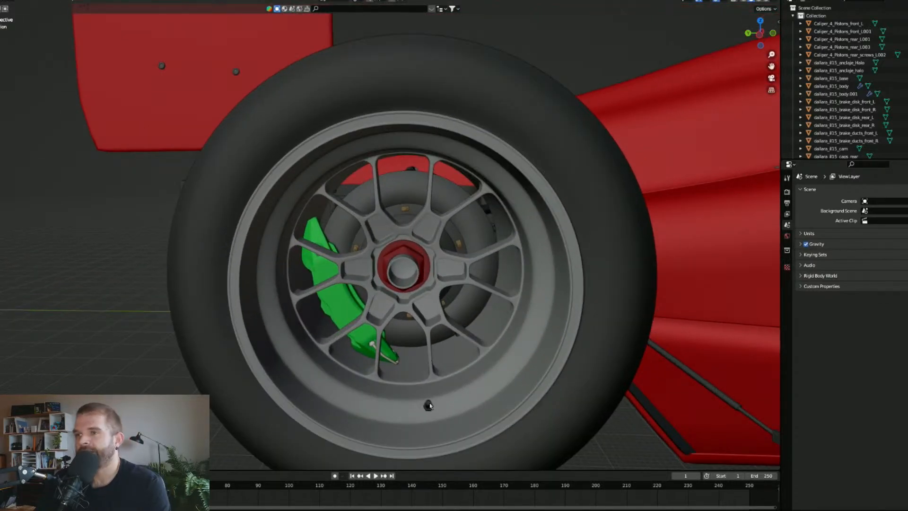
click(428, 407)
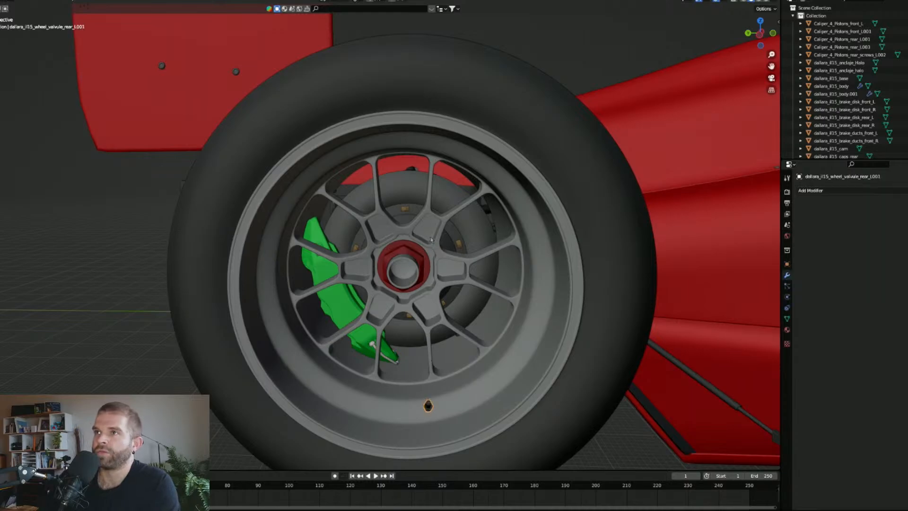
key(Delete)
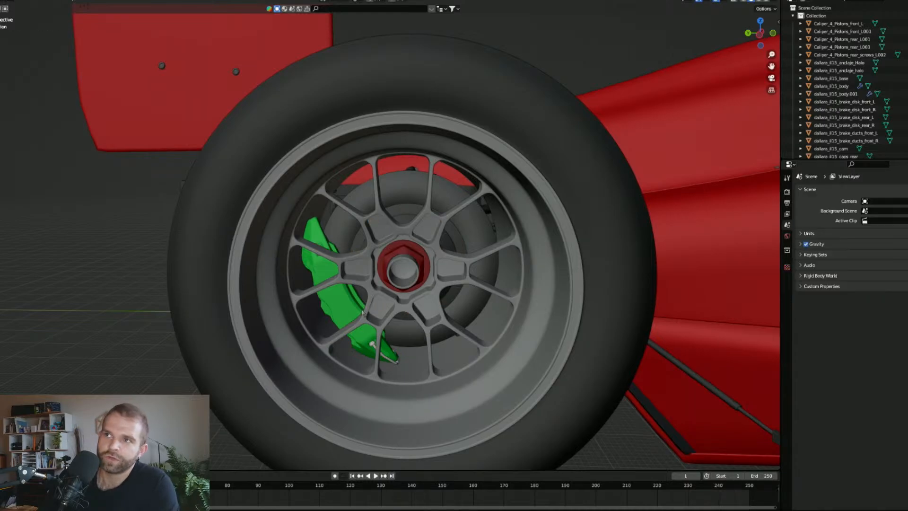
Step: Delete the brake caliper screws inside the right rear wheel
middle_drag(406, 213, 363, 320)
click(360, 347)
key(Delete)
Step: Look over the whole car from several angles and examine the right rear wheel up close
scroll(379, 361, down, 5)
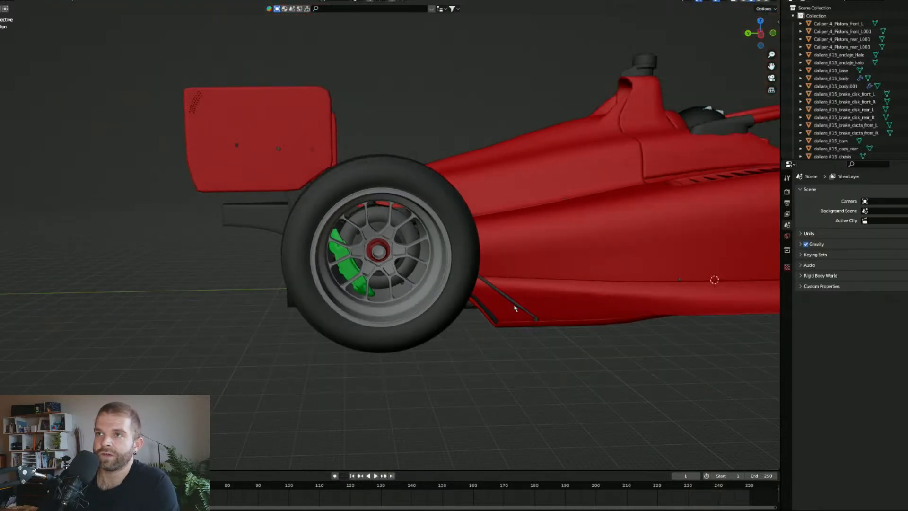
middle_drag(512, 306, 481, 309)
scroll(217, 270, down, 3)
scroll(458, 284, down, 4)
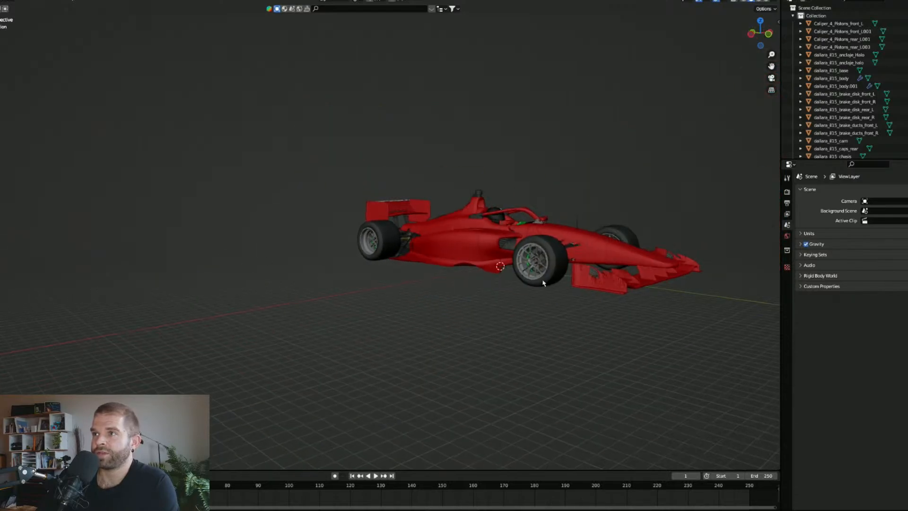
middle_drag(543, 279, 487, 290)
scroll(410, 362, up, 2)
middle_drag(409, 362, 503, 362)
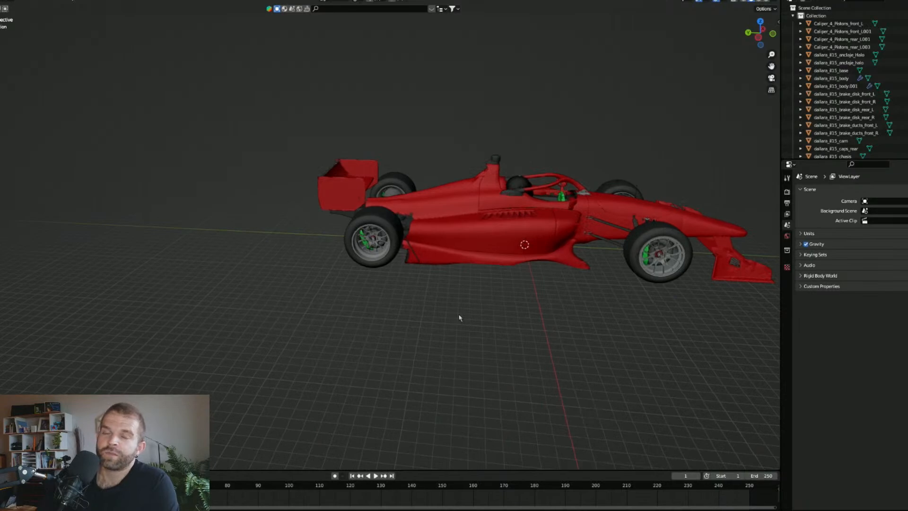
middle_drag(425, 318, 397, 267)
scroll(374, 184, up, 6)
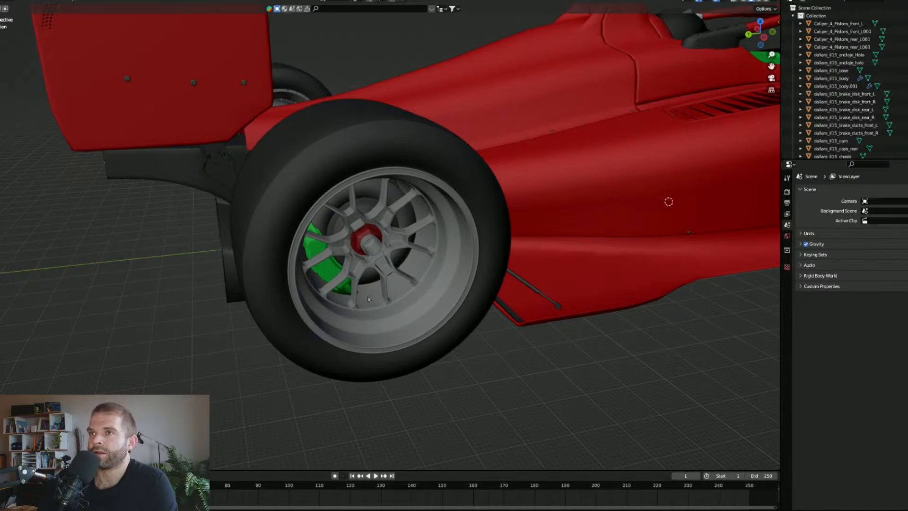
middle_drag(368, 299, 284, 261)
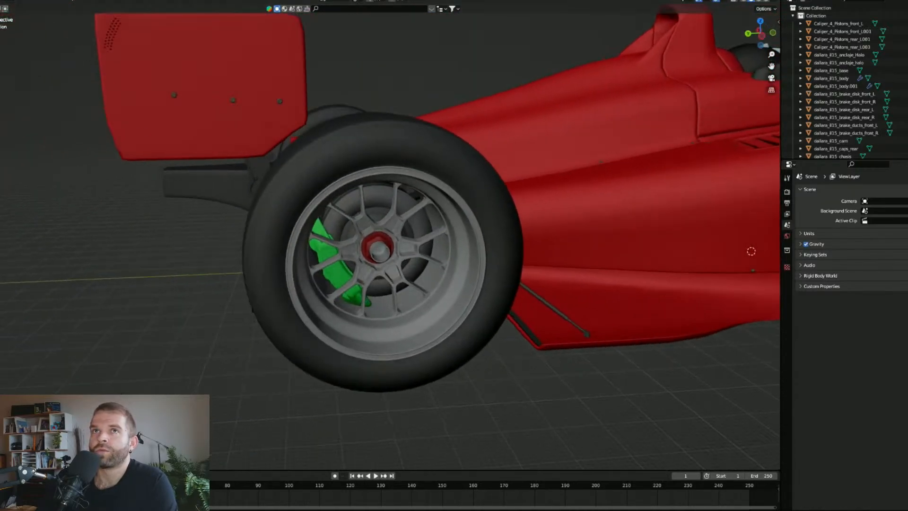
key(ctrl+shift+s)
click(458, 149)
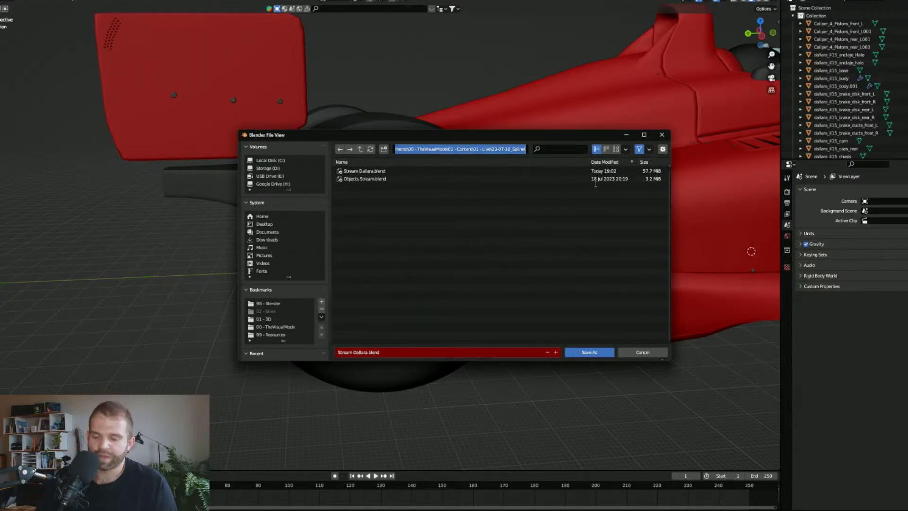
double_click(486, 149)
click(487, 150)
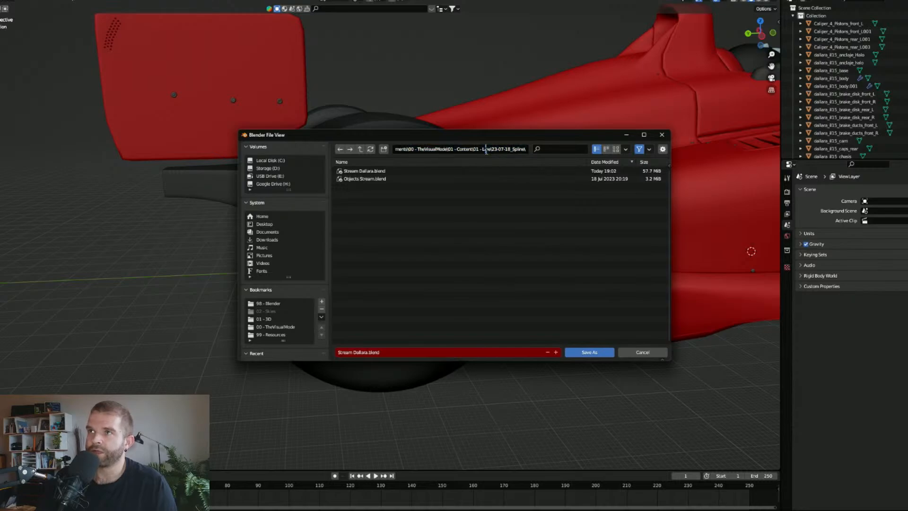
double_click(486, 149)
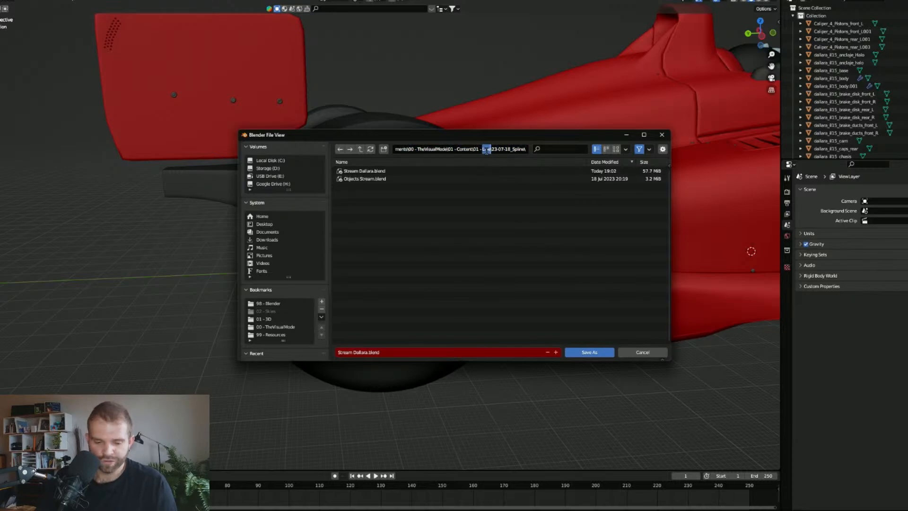
key(ctrl+a)
click(643, 354)
click(644, 354)
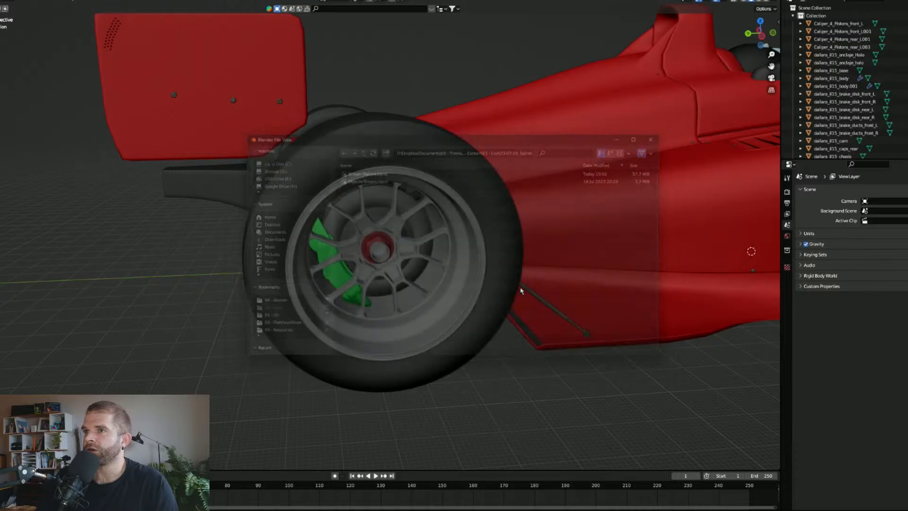
Step: Add a Decimate modifier to the right rear tire and lower its ratio to 0.0935
click(482, 213)
click(810, 192)
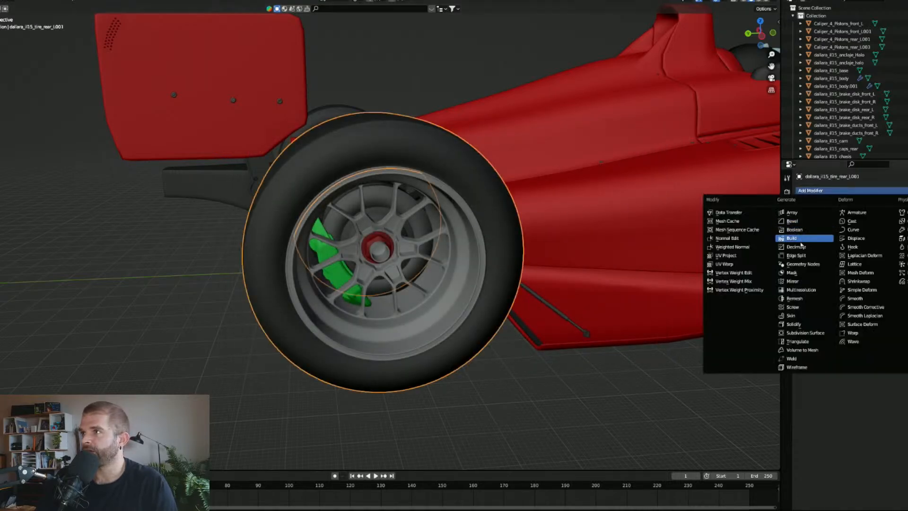
click(831, 245)
drag(899, 228, 865, 227)
Step: Select the other three tires with the right rear tire active and copy its modifiers to them
middle_drag(158, 279, 336, 265)
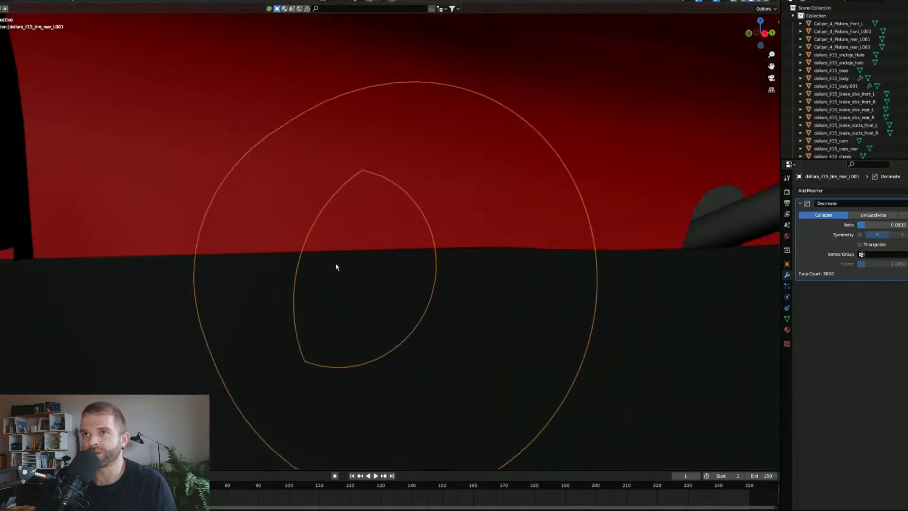
scroll(333, 279, down, 5)
scroll(372, 300, down, 3)
middle_drag(330, 296, 366, 240)
click(168, 316)
shift+click(47, 210)
shift+click(208, 163)
shift+click(366, 240)
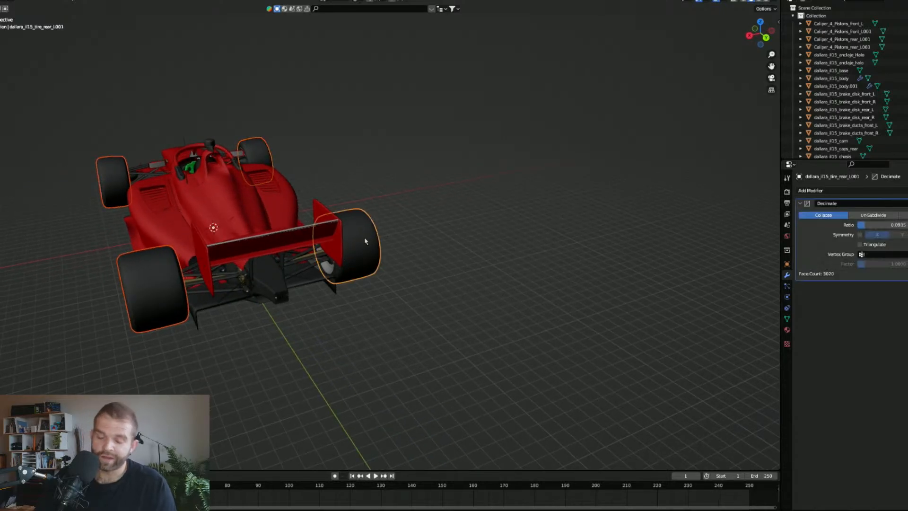
key(ctrl+l)
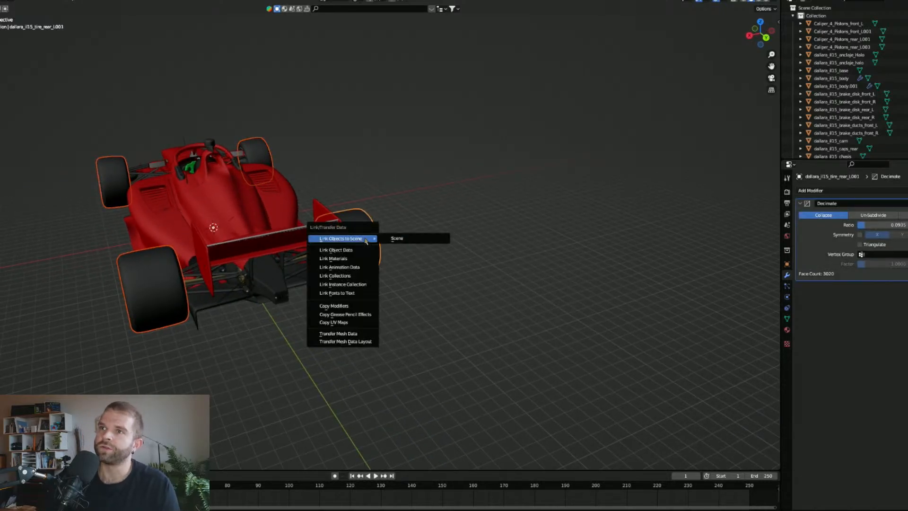
click(350, 306)
Step: Select the rims of all four wheels, ending with the left front rim as the active object
click(139, 307)
middle_drag(69, 337, 137, 314)
scroll(253, 347, up, 3)
shift+middle_drag(253, 347, 272, 332)
click(273, 330)
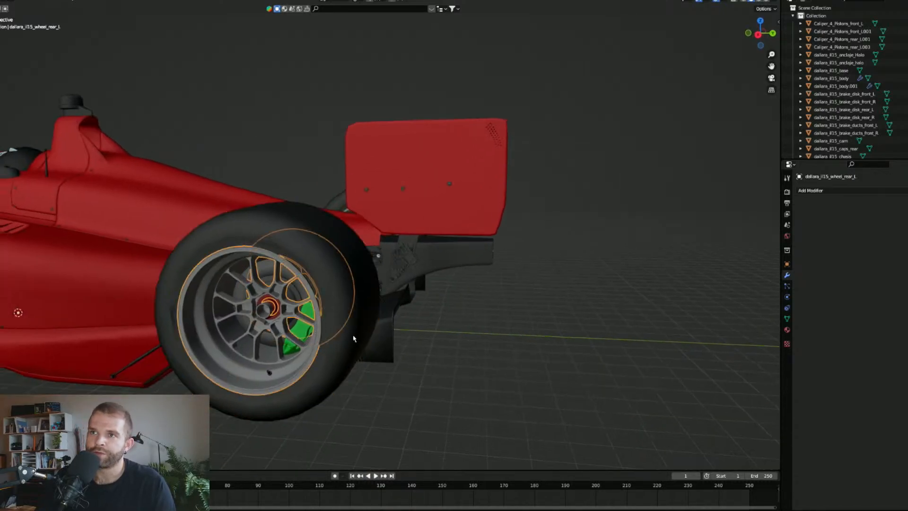
middle_drag(354, 339, 275, 317)
click(364, 257)
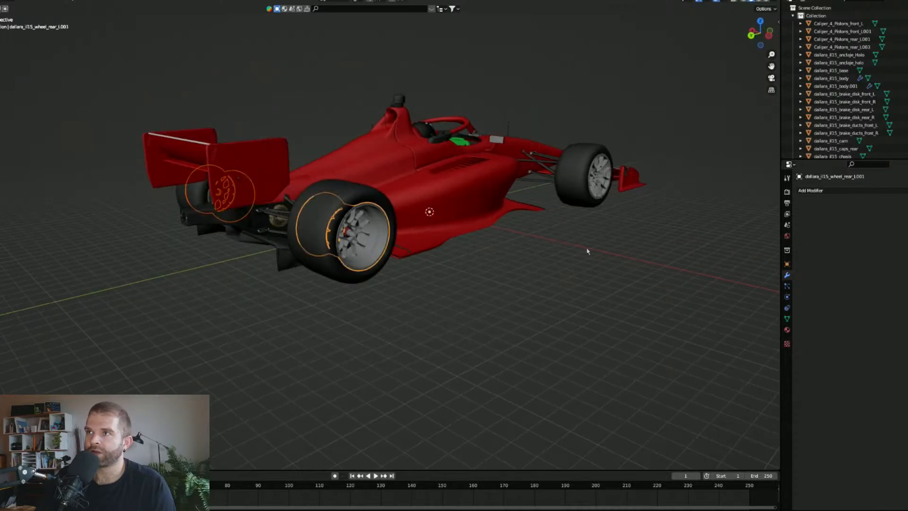
middle_drag(588, 250, 651, 204)
shift+click(689, 205)
middle_drag(93, 246, 265, 232)
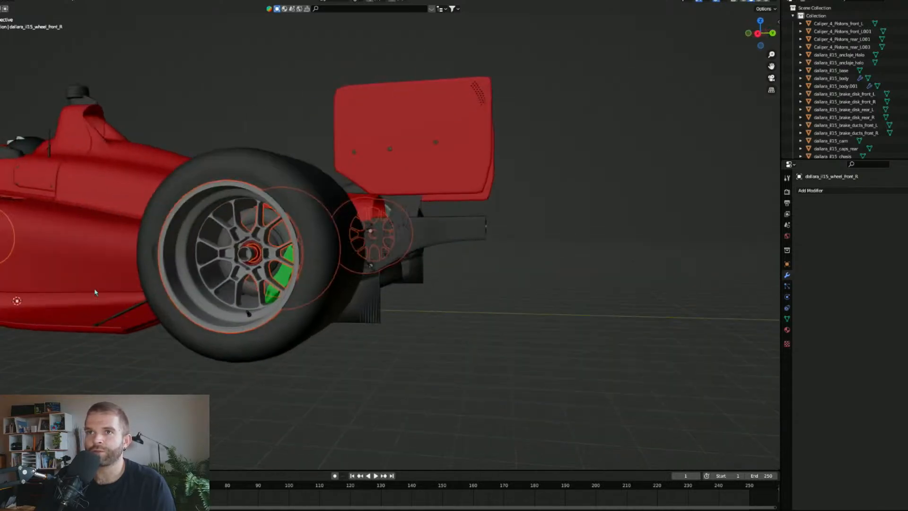
shift+middle_drag(95, 292, 425, 307)
shift+click(2, 307)
shift+middle_drag(2, 307, 345, 309)
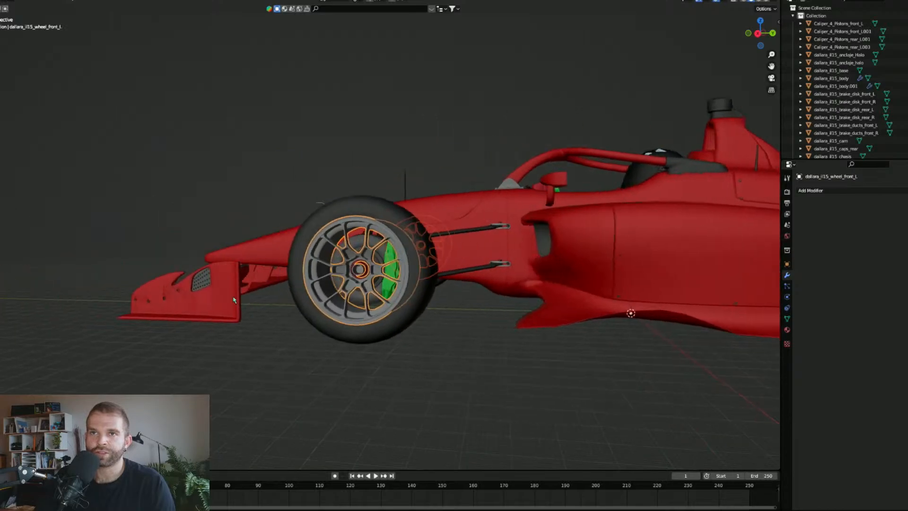
Step: Add a Decimate modifier with a ratio of 0.1916 to the left front rim and copy it to the other selected rims
scroll(345, 310, up, 5)
scroll(345, 310, down, 2)
click(853, 190)
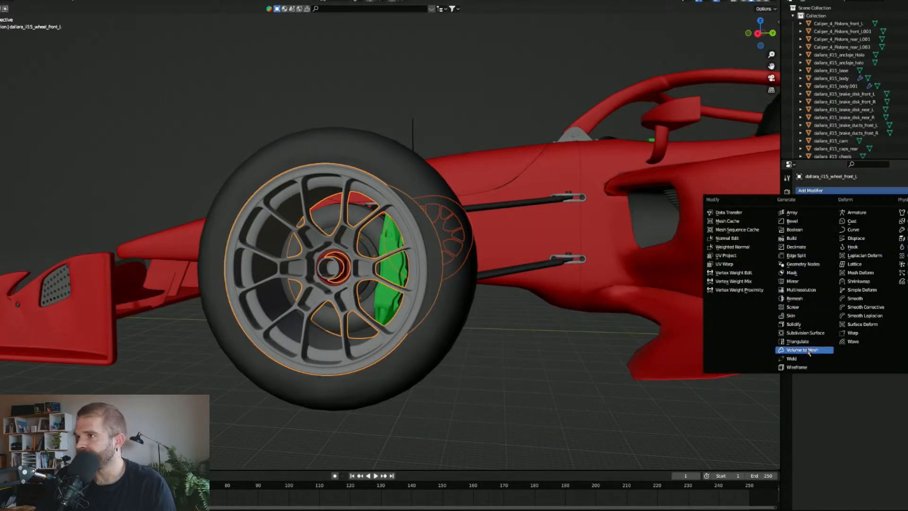
click(803, 247)
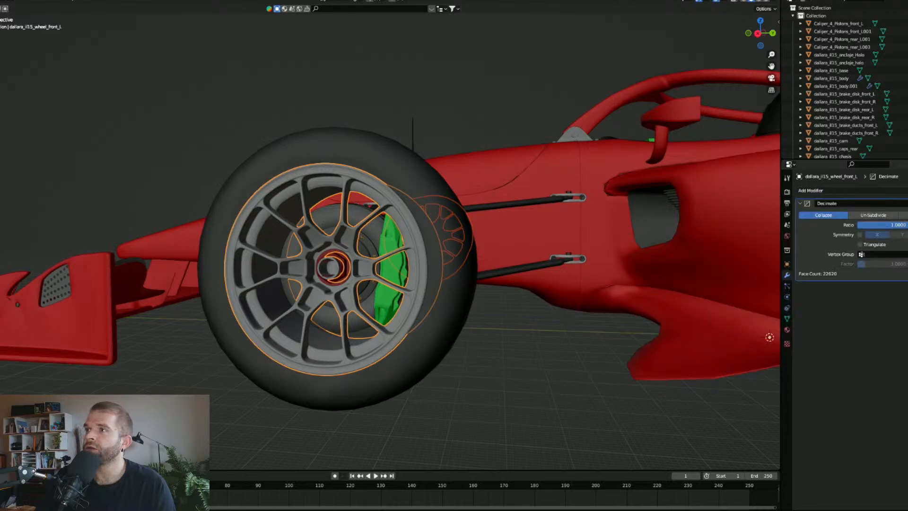
drag(898, 224, 859, 224)
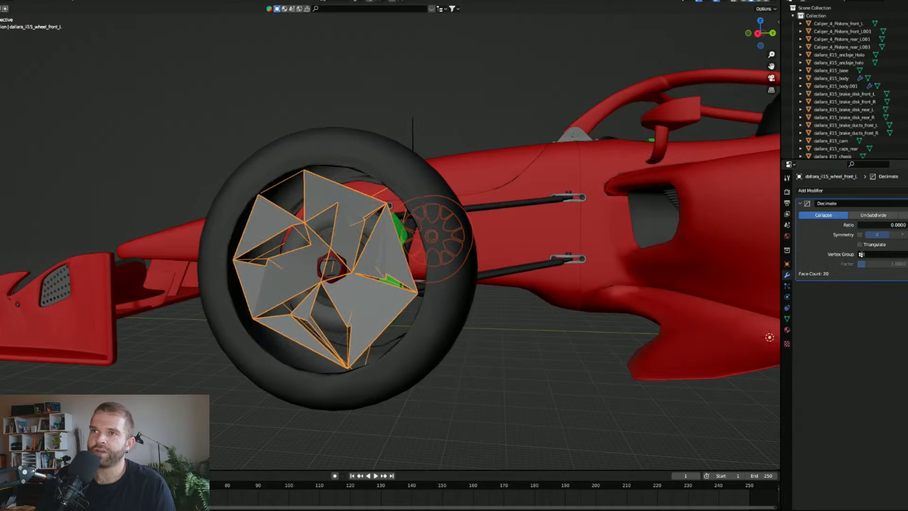
drag(859, 225, 871, 225)
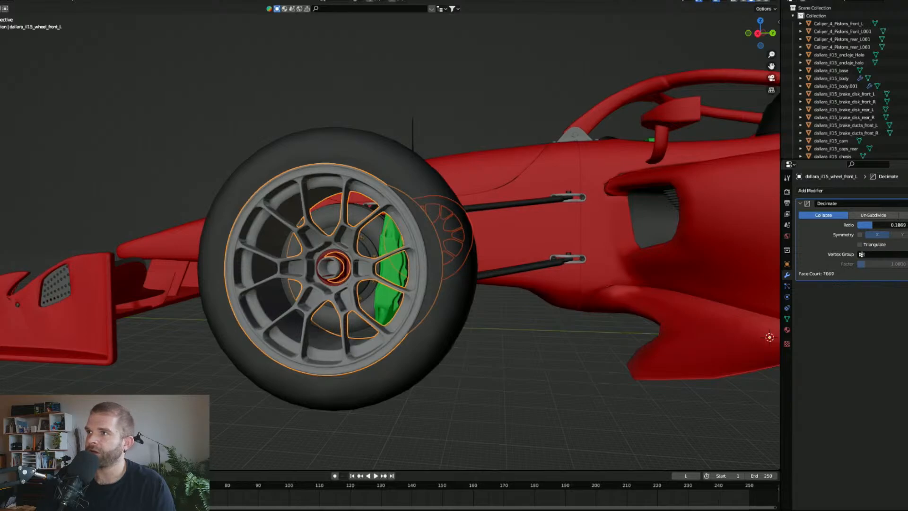
drag(871, 225, 872, 225)
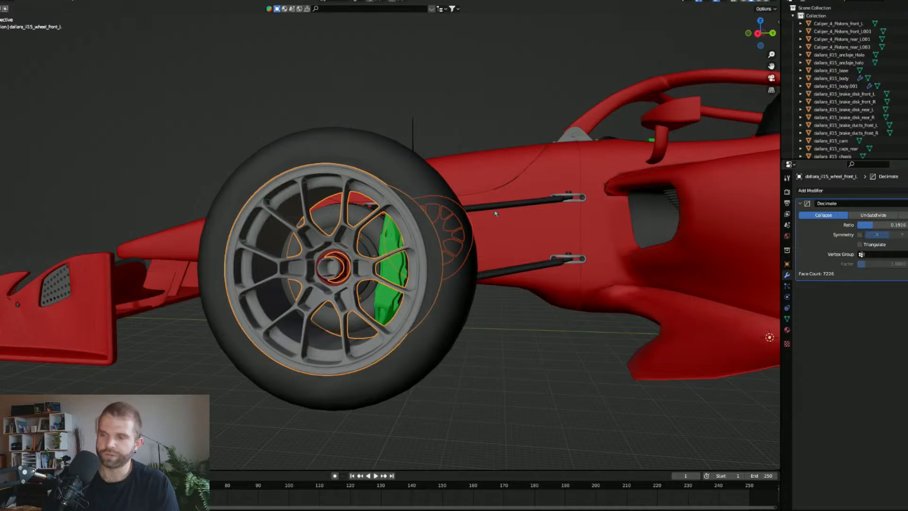
key(ctrl+l)
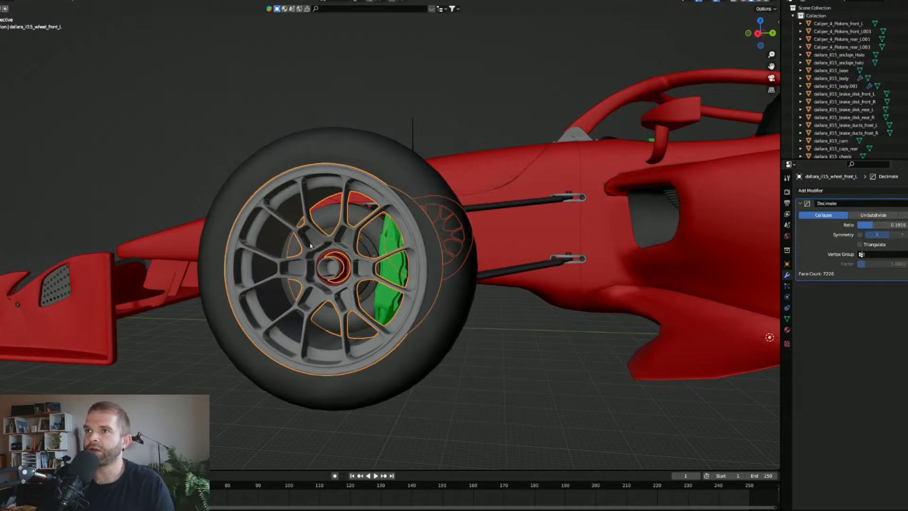
Step: Select the two front brake calipers, with the left front caliper as the active object
middle_drag(101, 237, 276, 285)
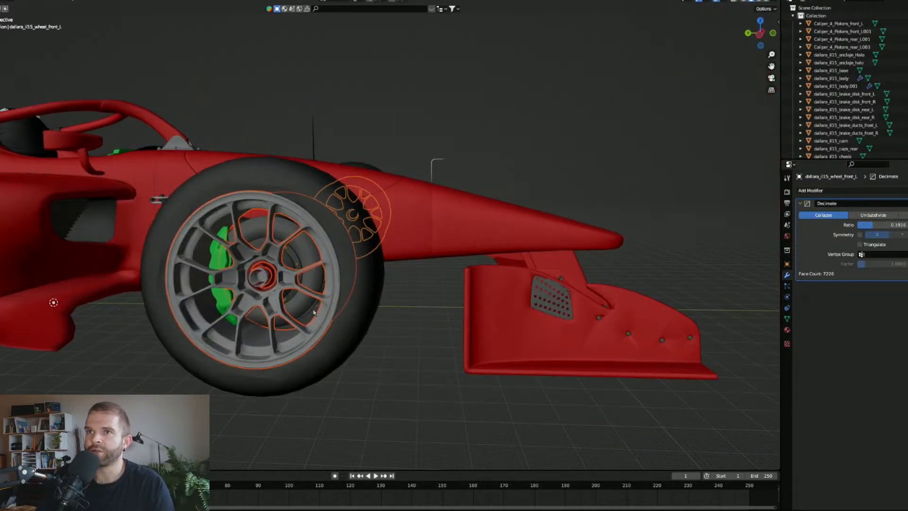
shift+middle_drag(220, 269, 286, 248)
scroll(364, 279, up, 3)
click(372, 285)
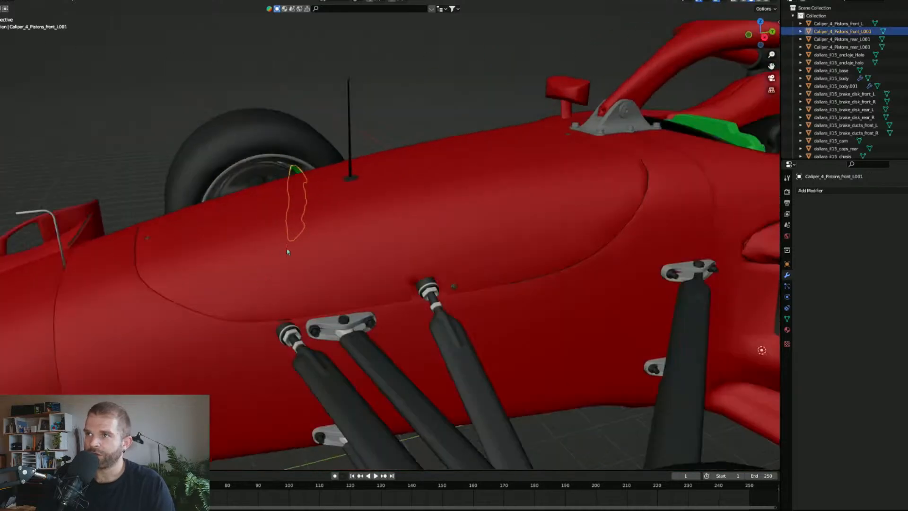
scroll(286, 250, down, 5)
middle_drag(456, 361, 406, 302)
scroll(404, 300, up, 4)
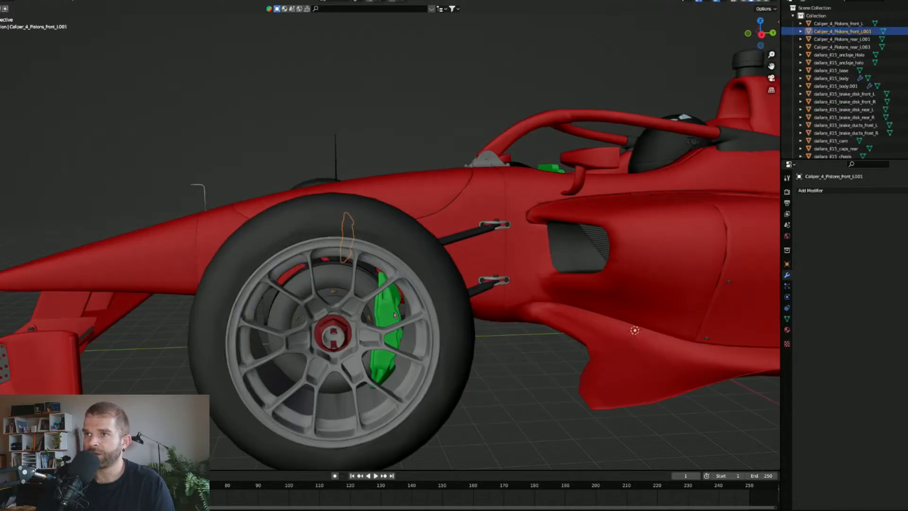
shift+click(394, 315)
Step: Inspect the calipers' material and expand the image texture settings of its base color
scroll(394, 314, down, 4)
shift+middle_drag(537, 326, 156, 326)
scroll(527, 301, up, 4)
shift+middle_drag(527, 302, 283, 248)
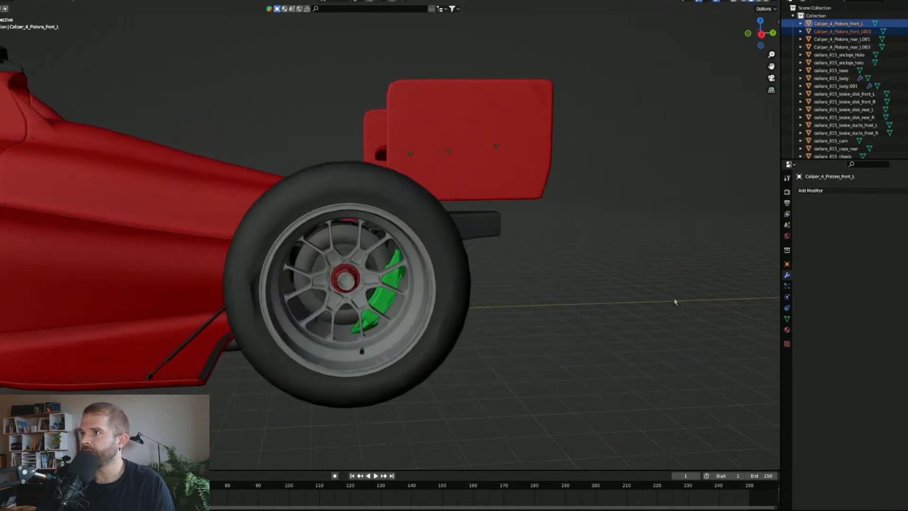
click(786, 331)
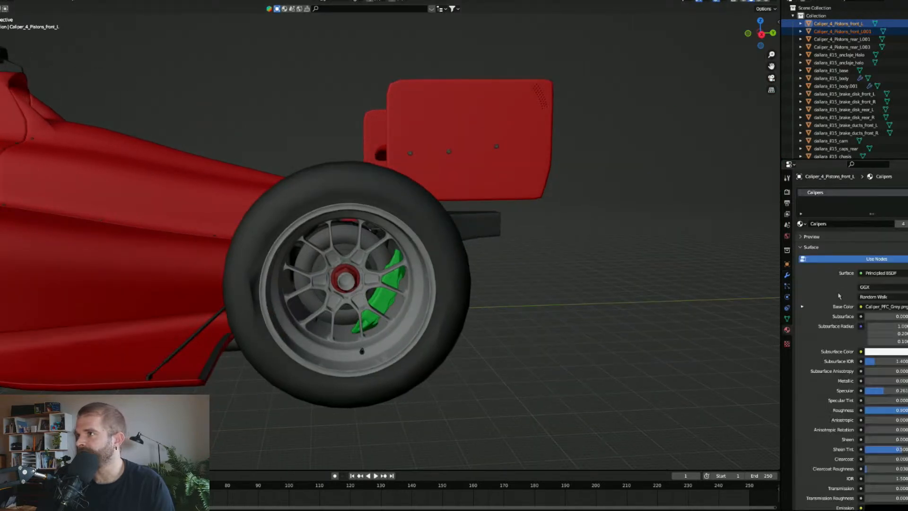
click(802, 307)
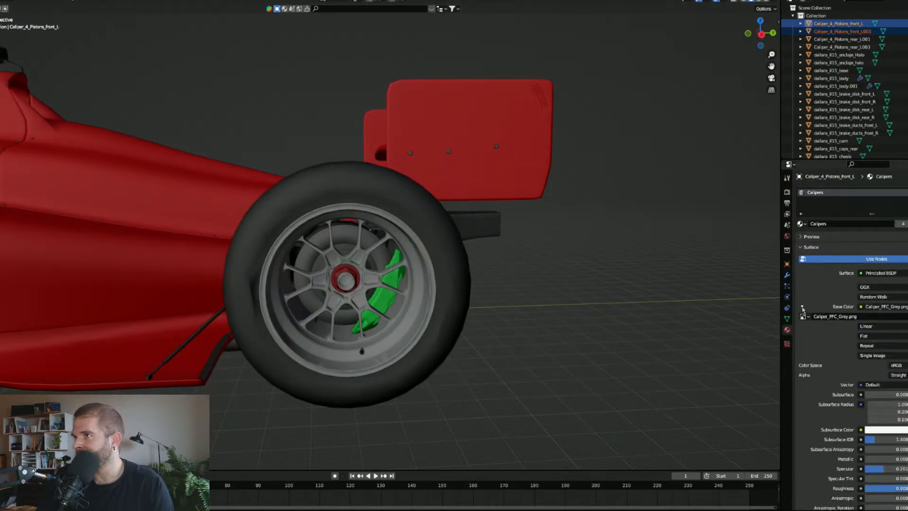
Step: Add both rear brake calipers to the selection, ending with the right rear caliper as the active object
shift+click(376, 305)
middle_drag(610, 239, 388, 250)
scroll(386, 268, up, 2)
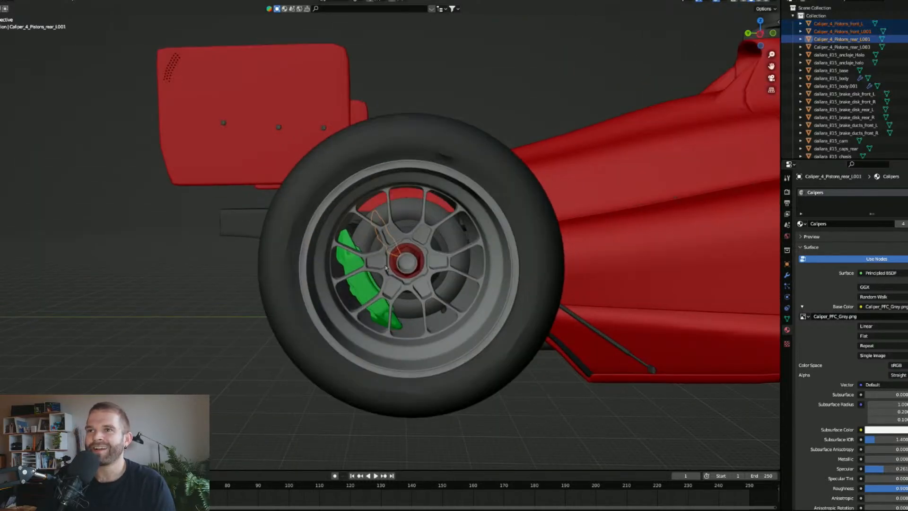
scroll(385, 267, up, 2)
shift+click(371, 303)
middle_drag(281, 265, 420, 257)
scroll(308, 278, down, 6)
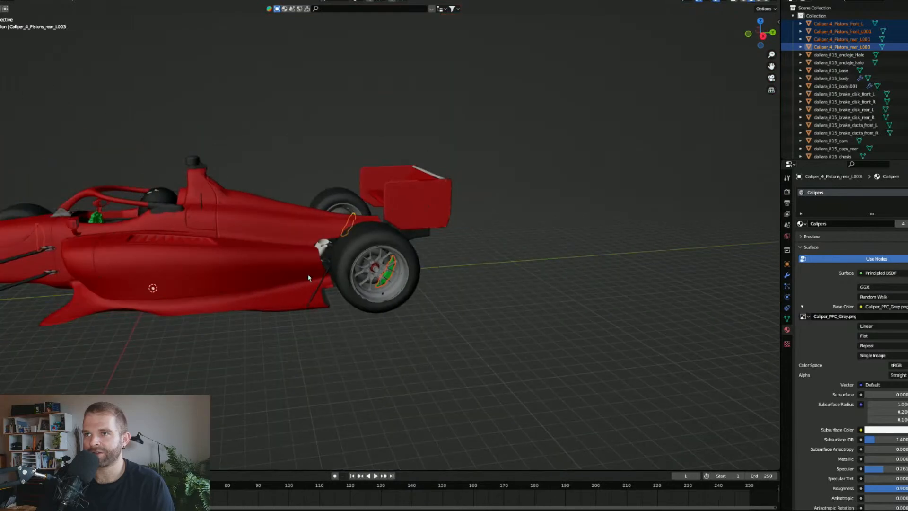
Step: Add a Decimate modifier to the active right rear brake caliper
shift+middle_drag(309, 278, 510, 263)
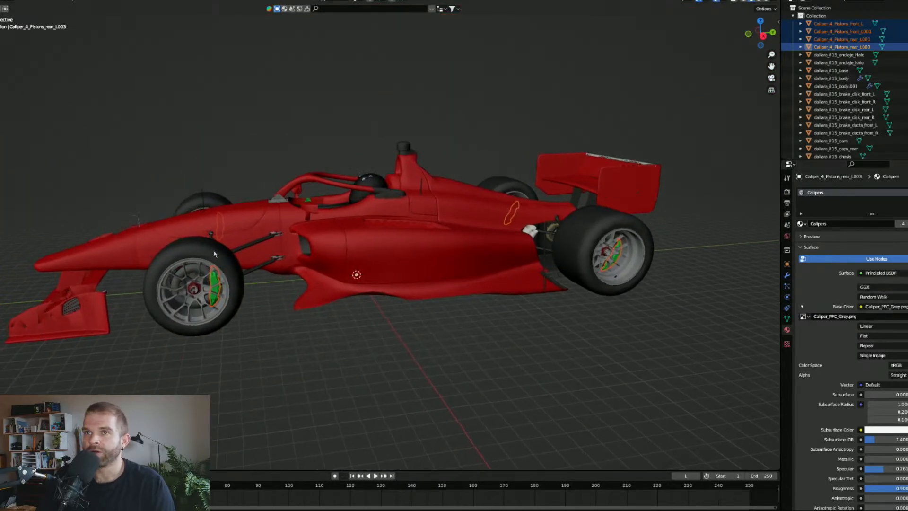
middle_drag(232, 288, 249, 294)
click(787, 275)
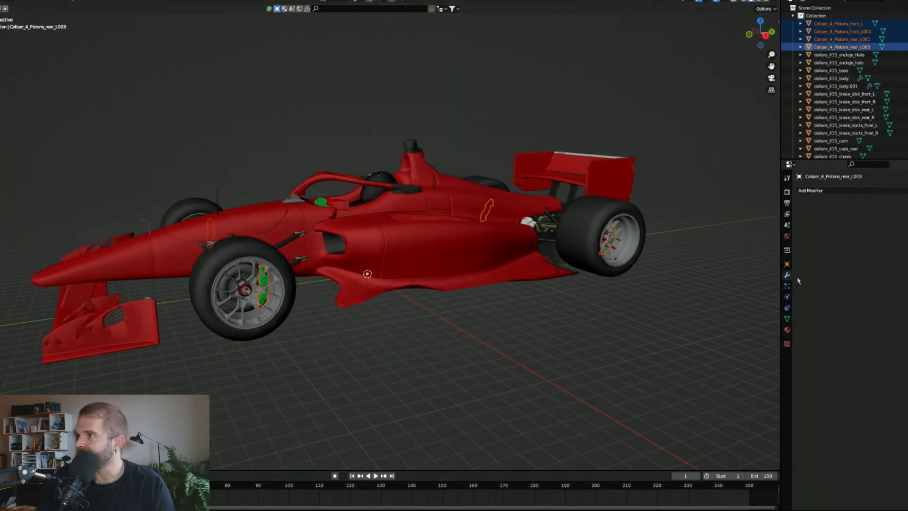
click(809, 192)
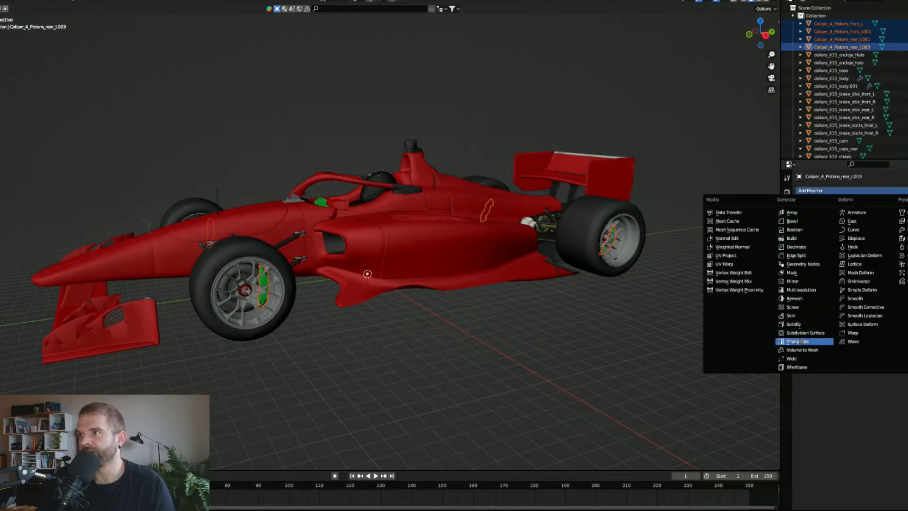
click(807, 249)
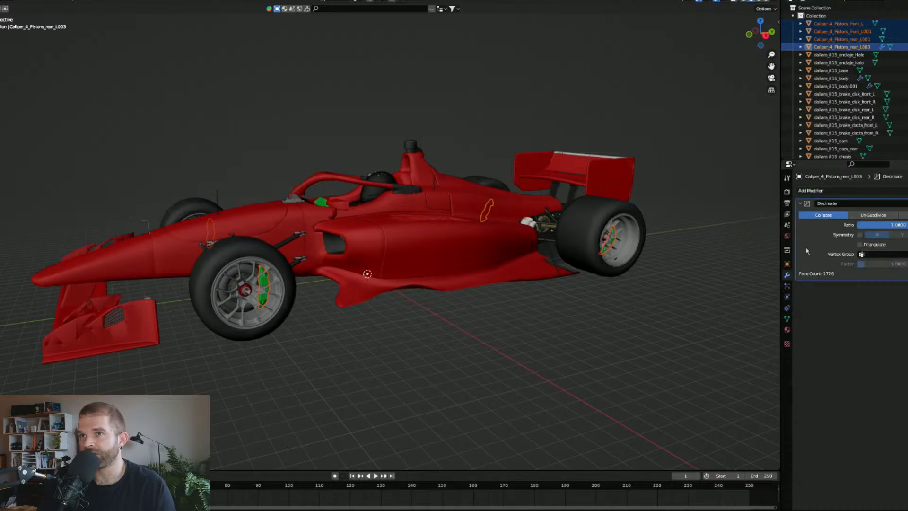
Step: Lower the Decimate ratio of the right rear caliper to 0.4206
middle_drag(428, 281, 486, 286)
middle_drag(284, 253, 335, 264)
scroll(264, 321, up, 4)
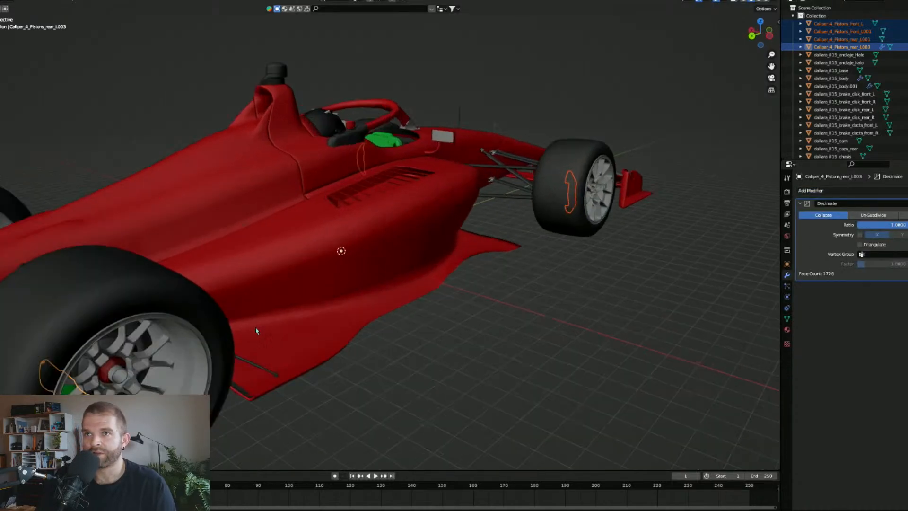
middle_drag(255, 330, 209, 309)
key(KP_Decimal)
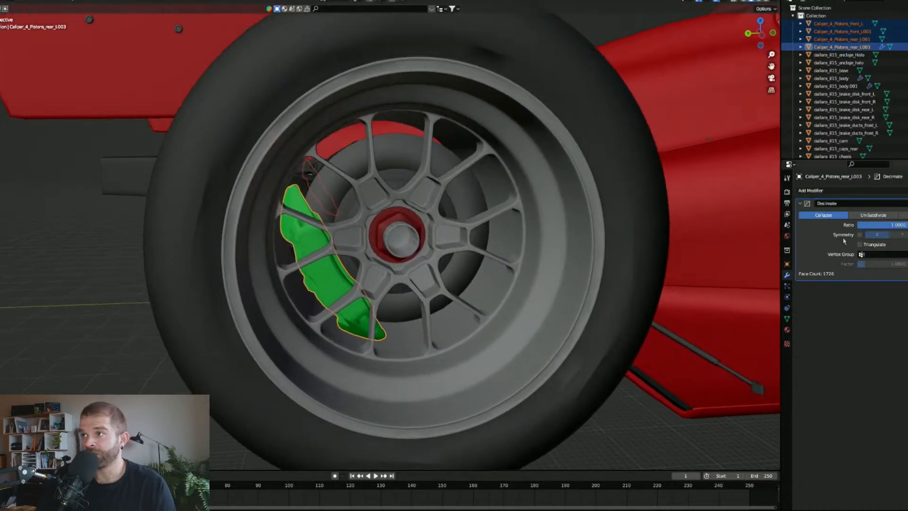
mouse_move(891, 224)
mouse_down()
mouse_move(858, 224)
mouse_move(884, 224)
mouse_up()
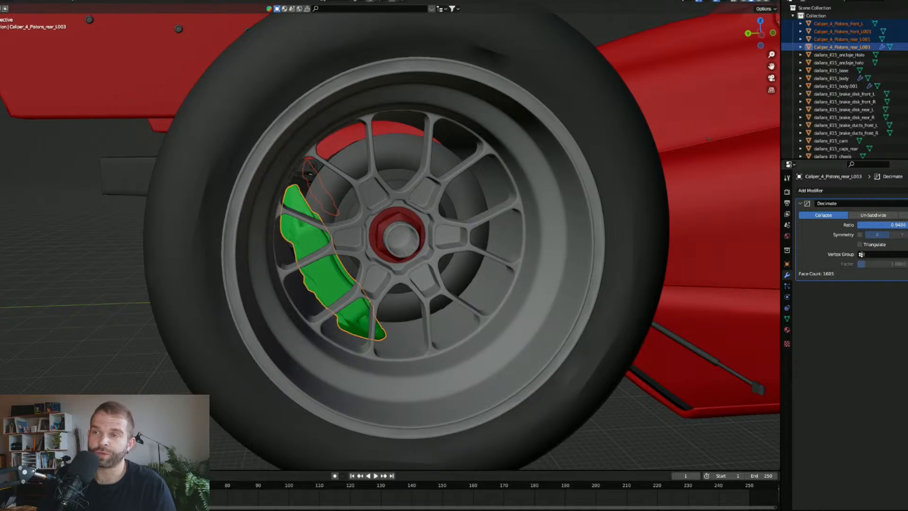
drag(907, 224, 892, 224)
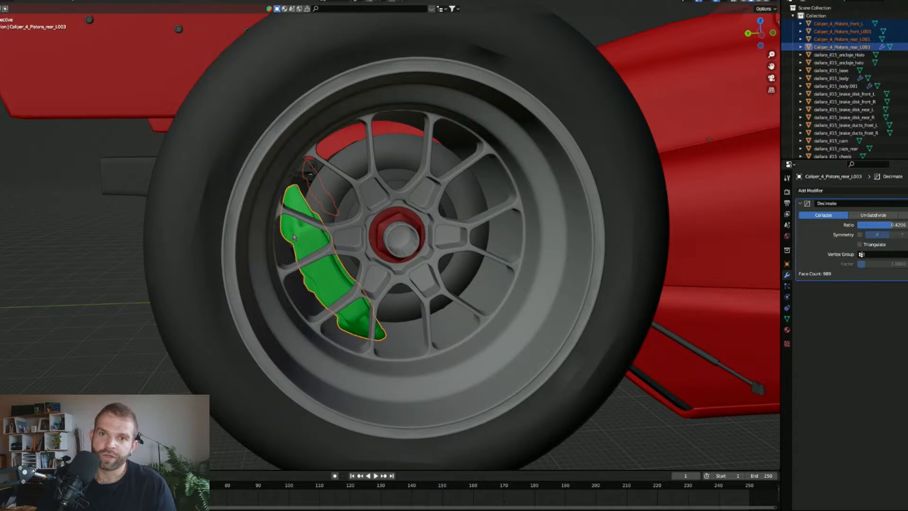
Step: Lower the right rear caliper's Decimate ratio to 0.0187 and copy its modifiers to the other three calipers
scroll(293, 235, down, 7)
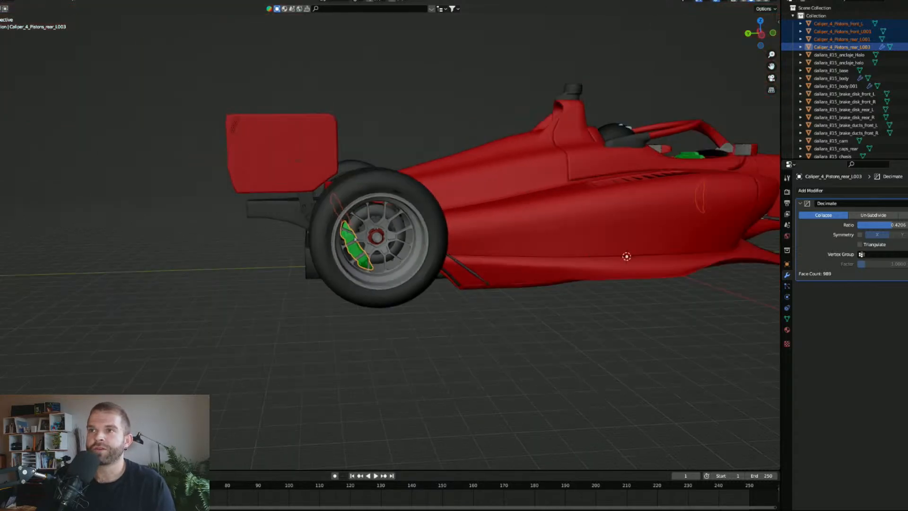
middle_drag(392, 236, 352, 276)
scroll(343, 259, down, 1)
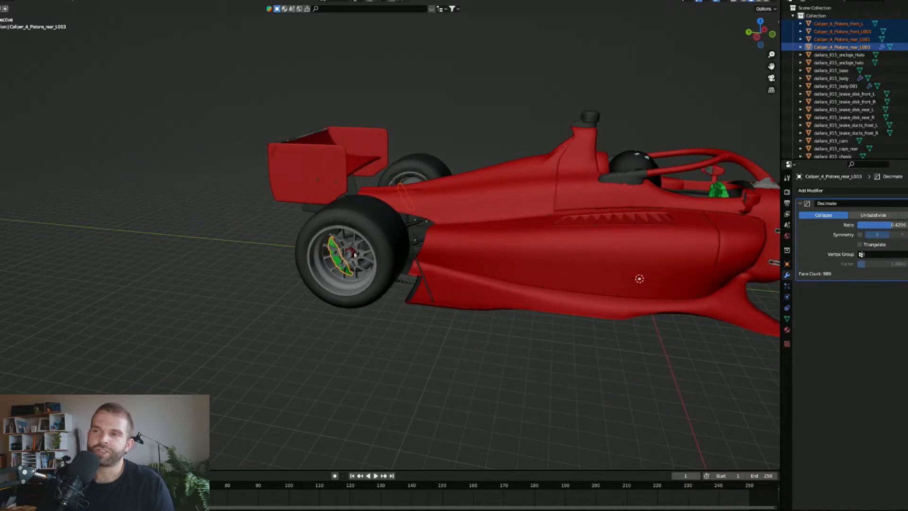
drag(884, 225, 859, 225)
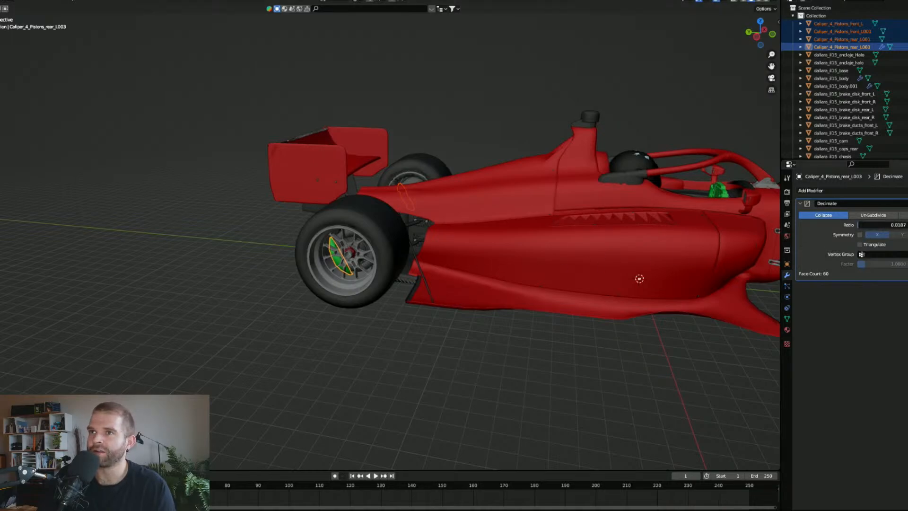
drag(860, 225, 903, 225)
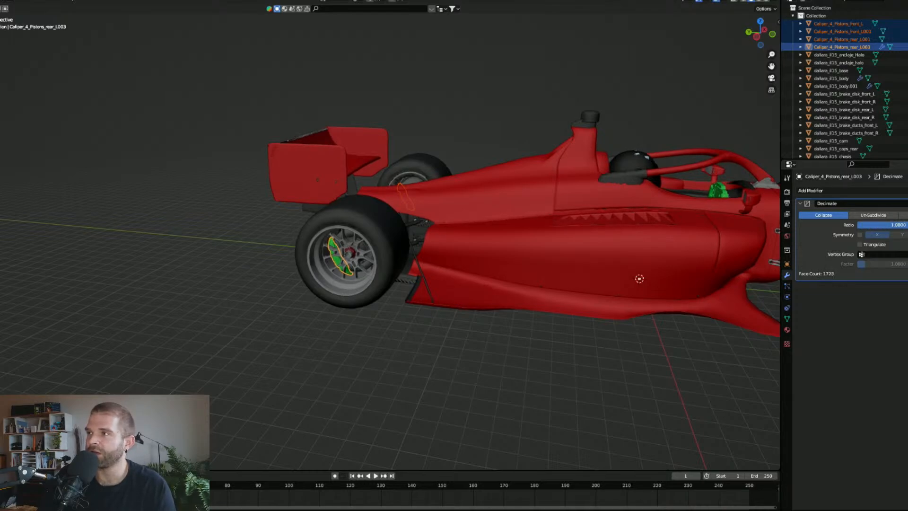
drag(904, 225, 858, 224)
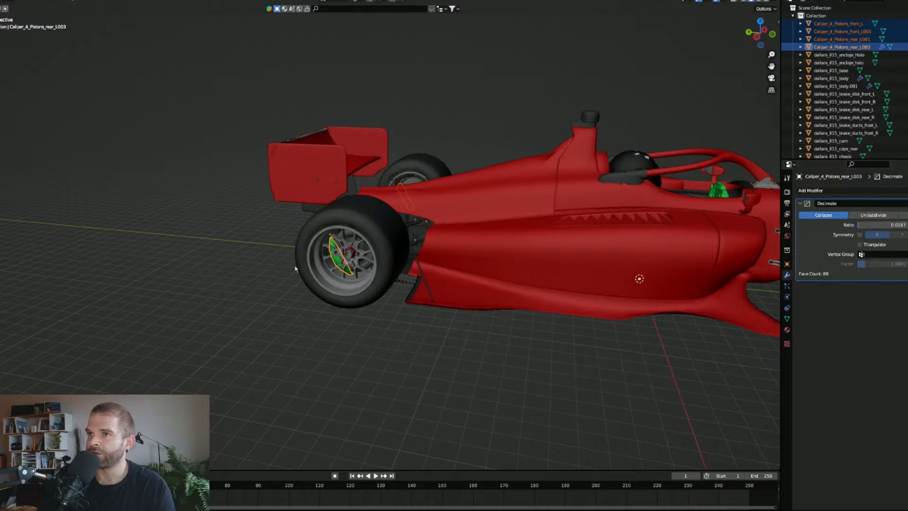
key(ctrl+l)
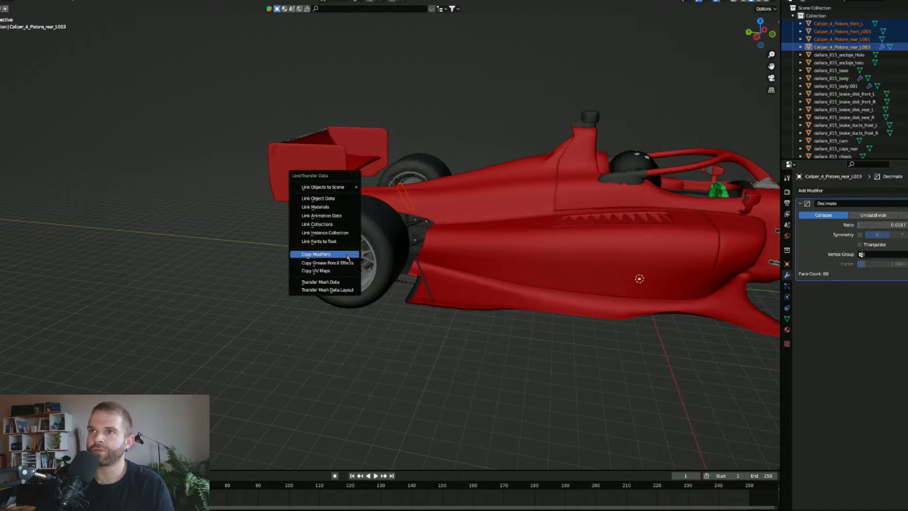
click(316, 254)
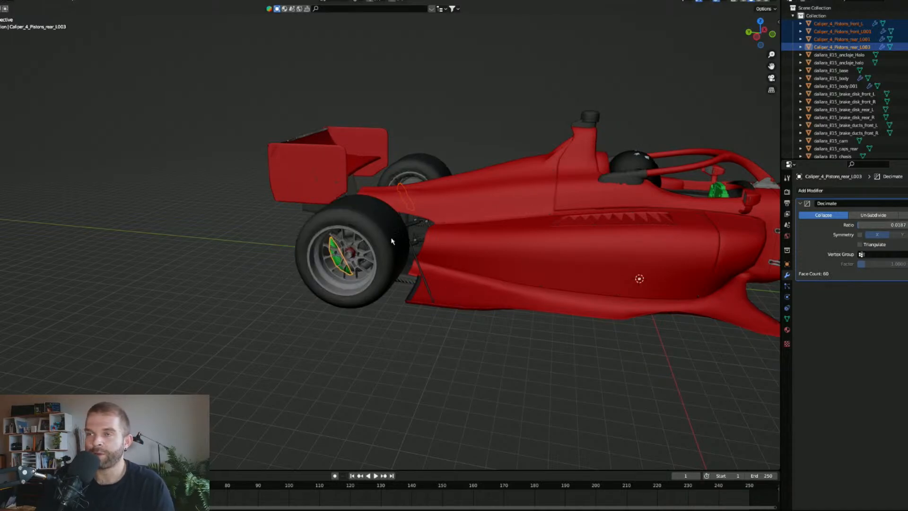
Step: Select the right rear wheel nut and examine the hubs of both rear wheels up close
scroll(367, 253, up, 8)
shift+middle_drag(288, 312, 334, 284)
scroll(334, 283, up, 6)
click(322, 361)
scroll(331, 319, down, 6)
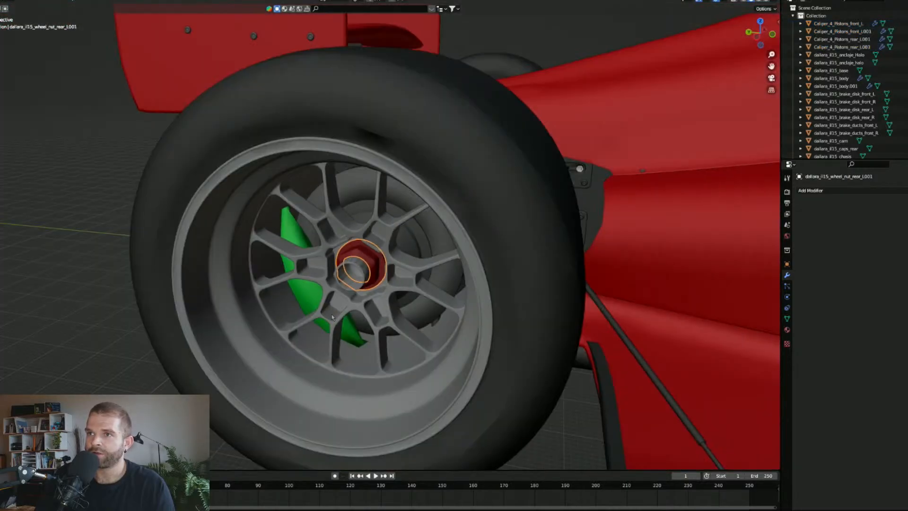
middle_drag(331, 317, 359, 314)
scroll(446, 320, down, 6)
scroll(354, 313, up, 5)
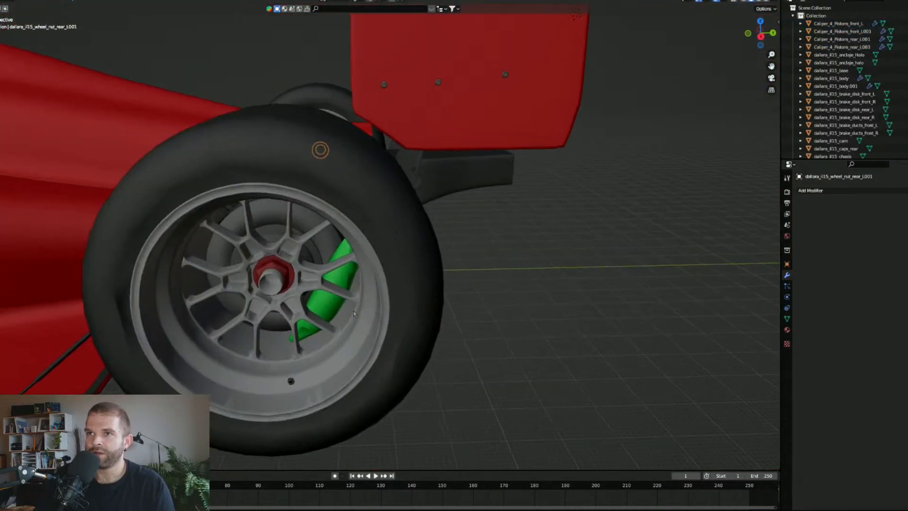
Step: Try to delete the left rear wheel nut
scroll(353, 311, up, 4)
click(235, 366)
middle_drag(251, 355, 451, 348)
click(446, 341)
click(446, 340)
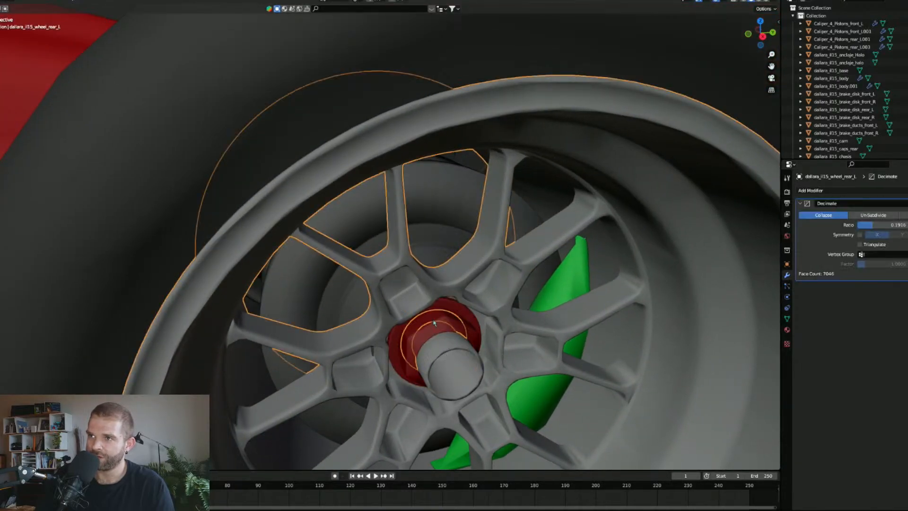
click(433, 321)
key(Delete)
scroll(434, 322, down, 5)
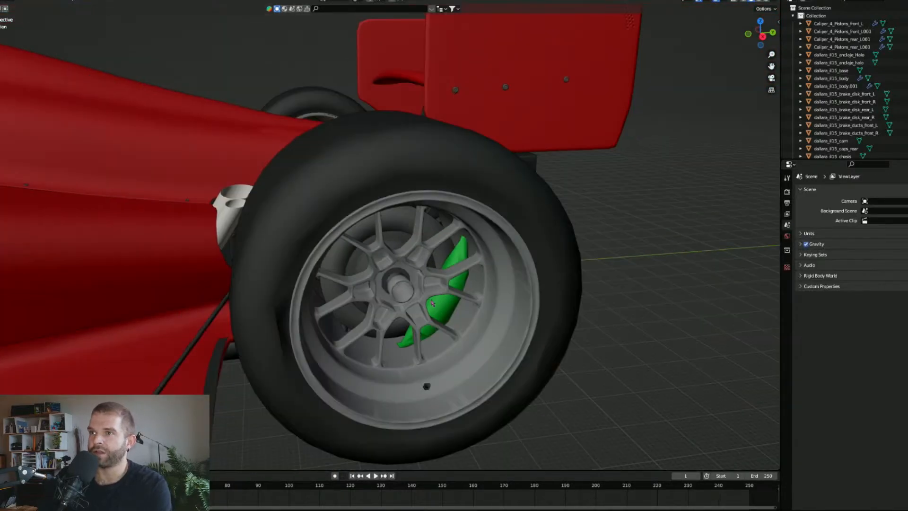
middle_drag(433, 323, 438, 299)
key(ctrl+z)
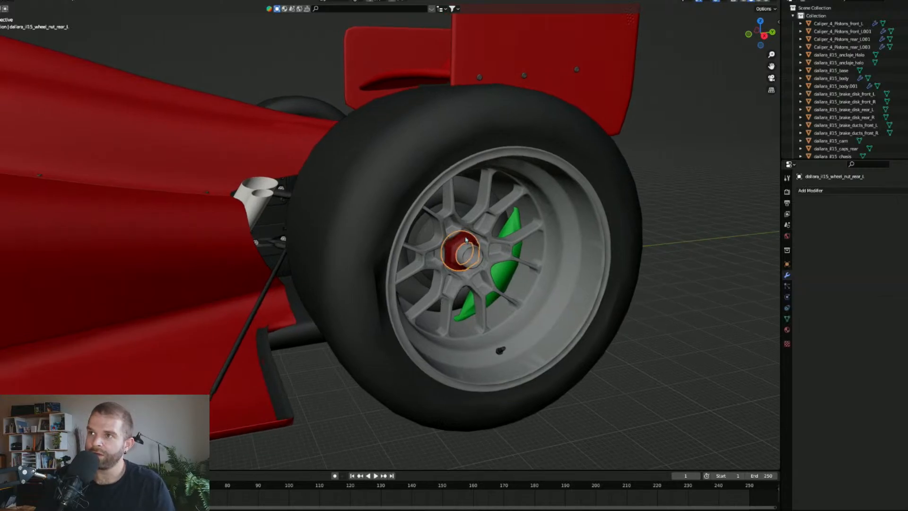
Step: Add the right rear and right front wheel nuts to the selection
scroll(557, 274, up, 2)
middle_drag(558, 275, 435, 296)
scroll(376, 297, up, 4)
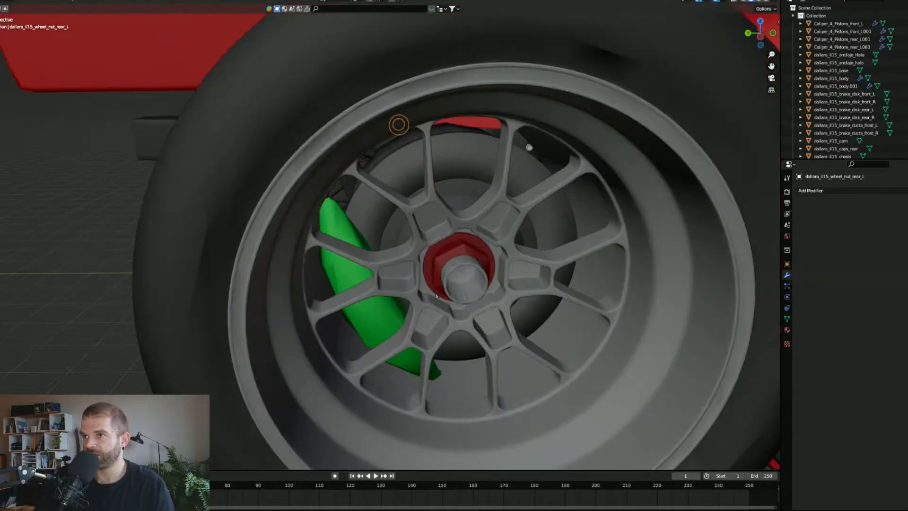
click(471, 255)
scroll(471, 255, down, 6)
shift+middle_drag(601, 320, 634, 203)
scroll(286, 352, up, 4)
scroll(331, 278, up, 2)
click(331, 278)
Step: Add the left front wheel nut to the selection as the active object
middle_drag(655, 248, 492, 267)
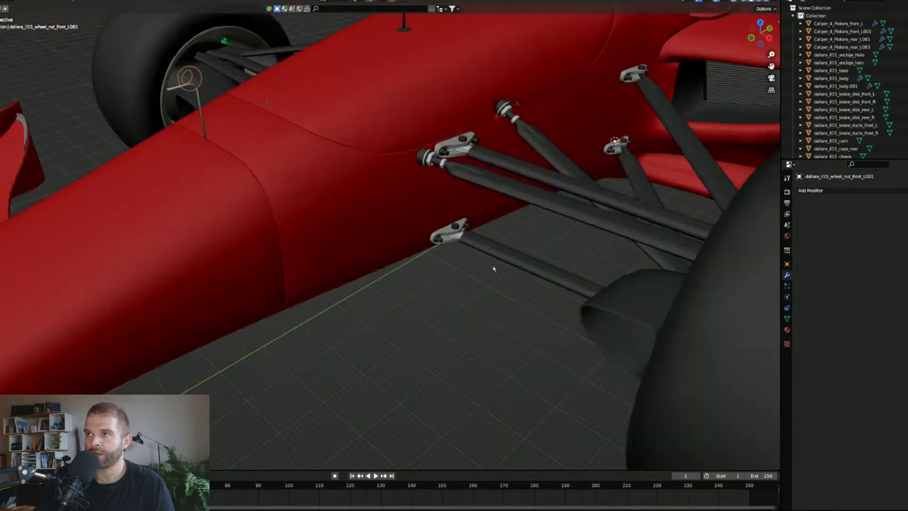
scroll(583, 284, down, 3)
scroll(582, 285, up, 2)
middle_drag(619, 338, 433, 256)
scroll(504, 310, up, 2)
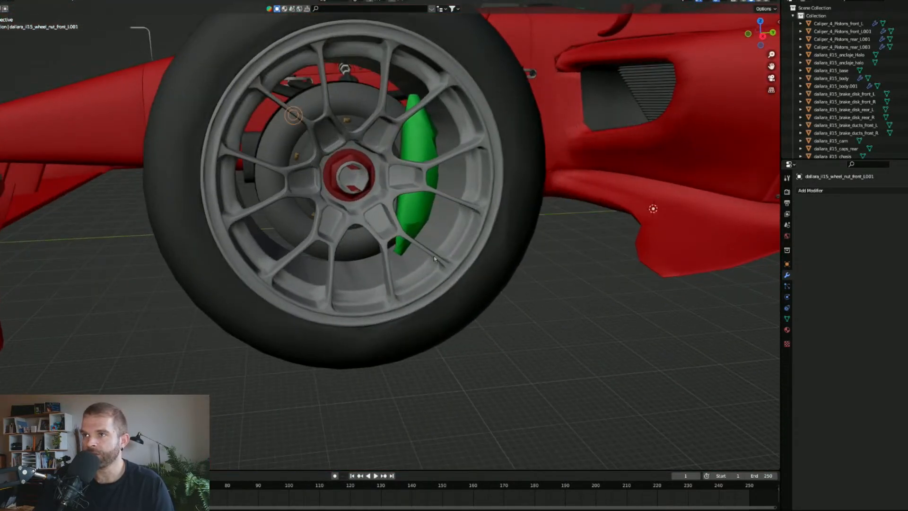
scroll(403, 195, up, 4)
middle_drag(402, 195, 405, 251)
click(448, 284)
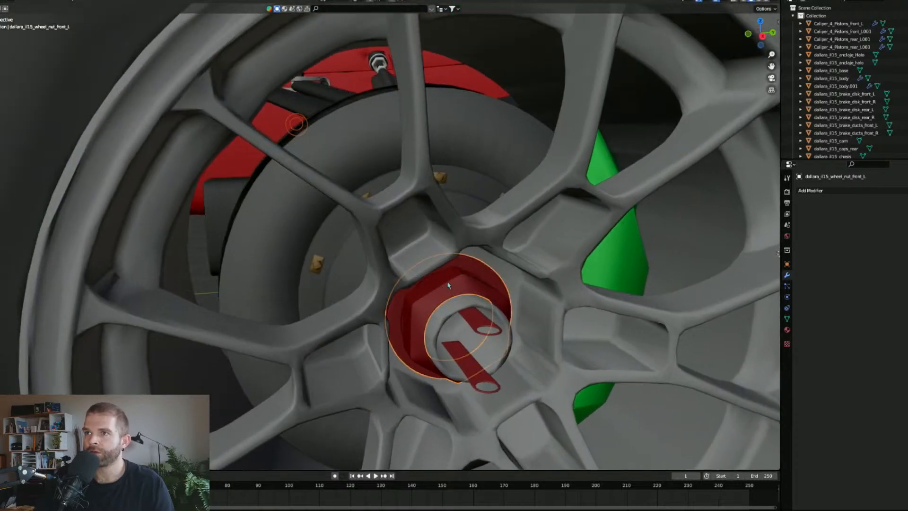
Step: Add a Decimate modifier with ratio 0.0701 to the left front wheel nut and copy its modifiers to the other wheel nuts
click(837, 188)
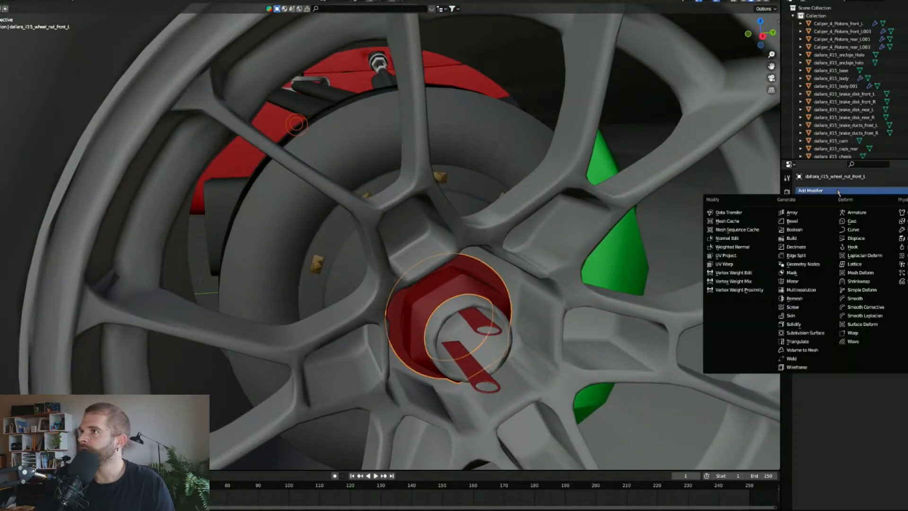
click(806, 244)
drag(894, 225, 860, 226)
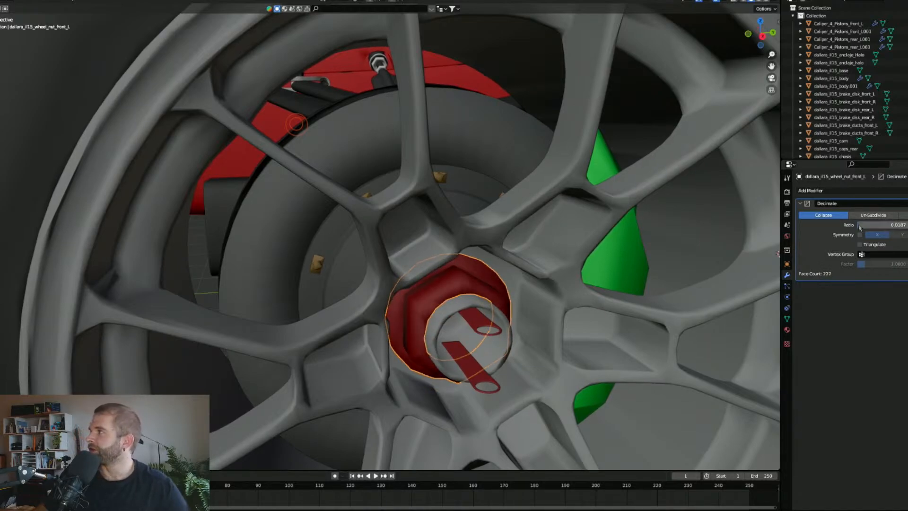
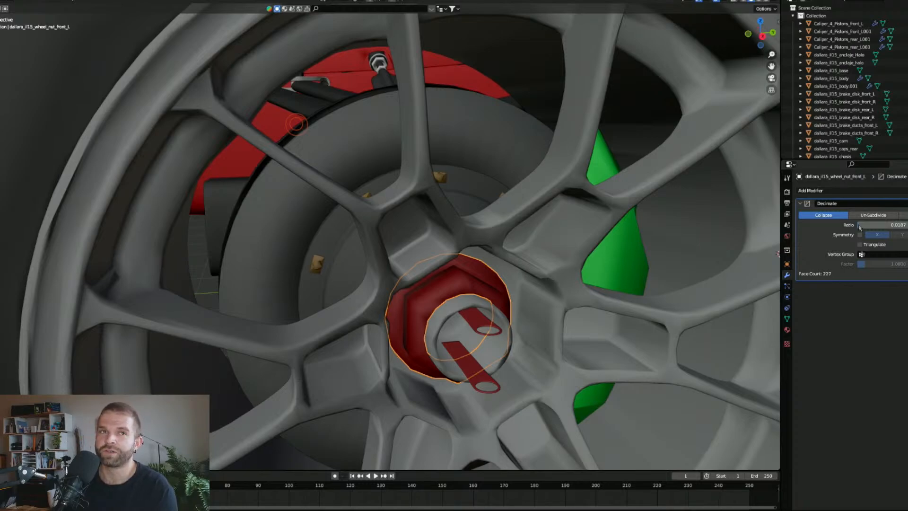
drag(860, 227, 863, 227)
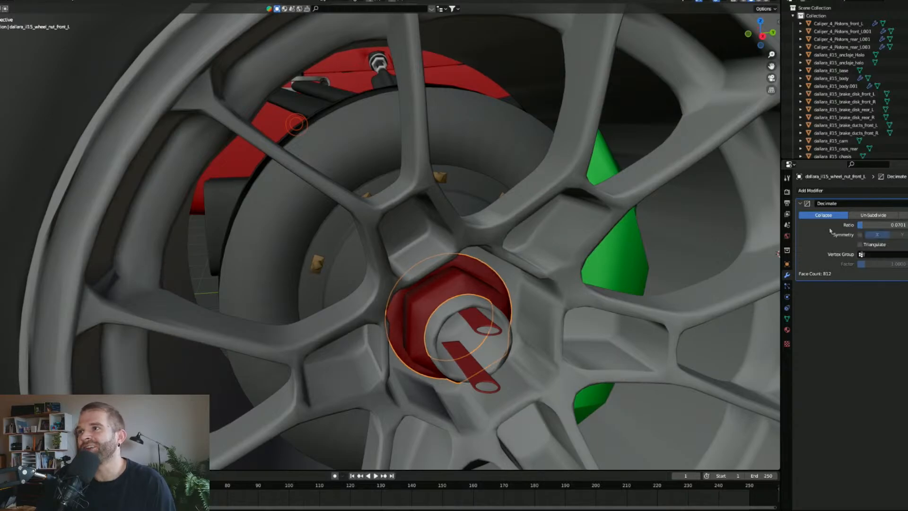
scroll(473, 217, down, 5)
right_click(473, 217)
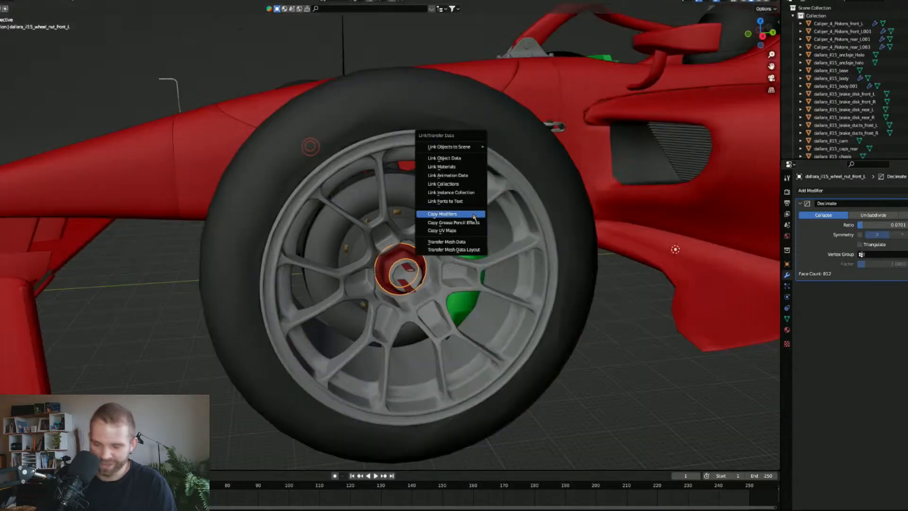
Step: Delete the small gold hub screws behind the left front rim
click(315, 238)
scroll(358, 251, up, 2)
shift+middle_drag(358, 251, 373, 257)
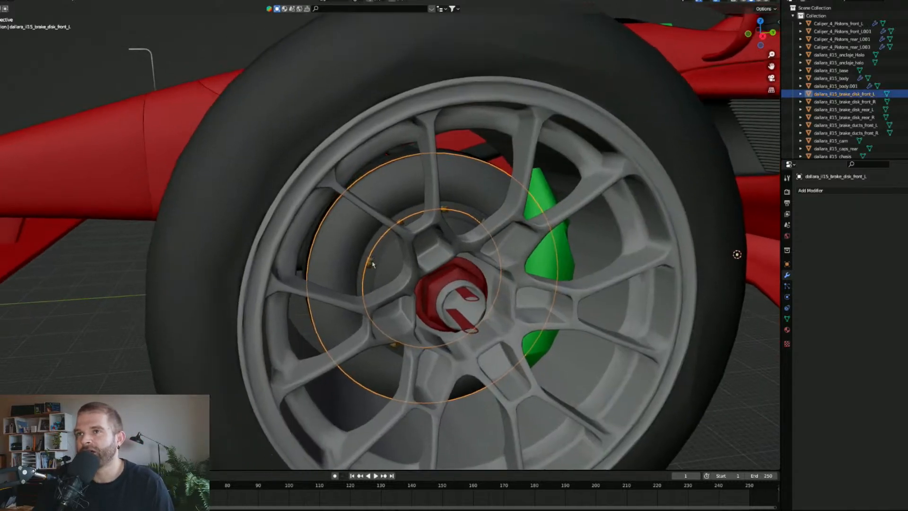
click(371, 263)
key(Delete)
Step: Add a Decimate modifier to the left front wheel hub and lower its ratio to 0.2991
click(369, 256)
click(364, 262)
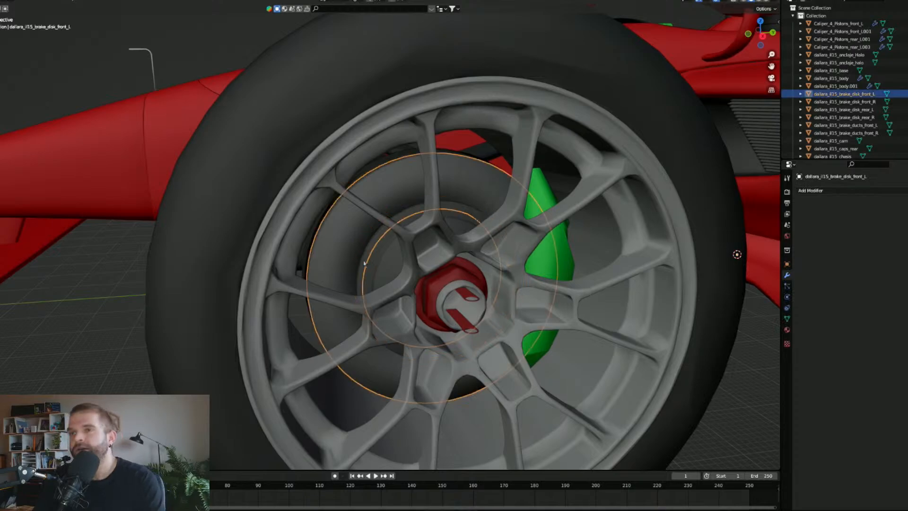
click(364, 262)
click(818, 190)
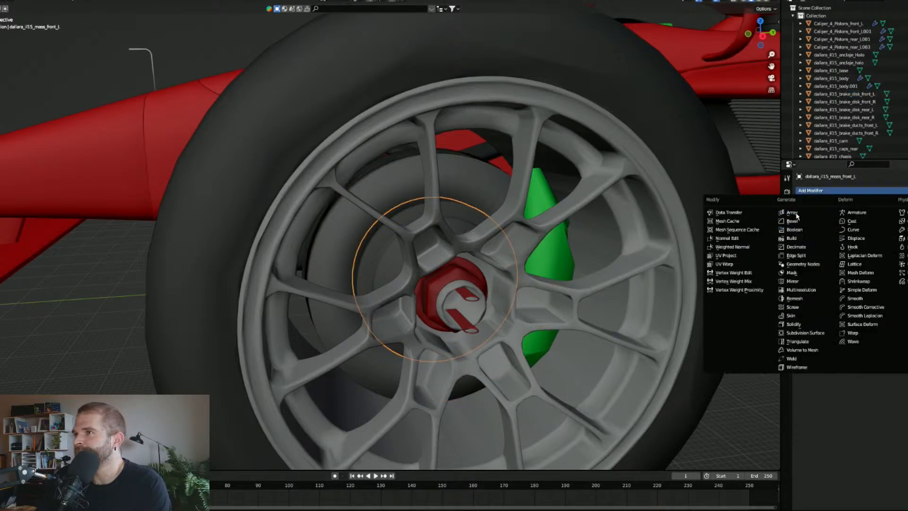
click(799, 246)
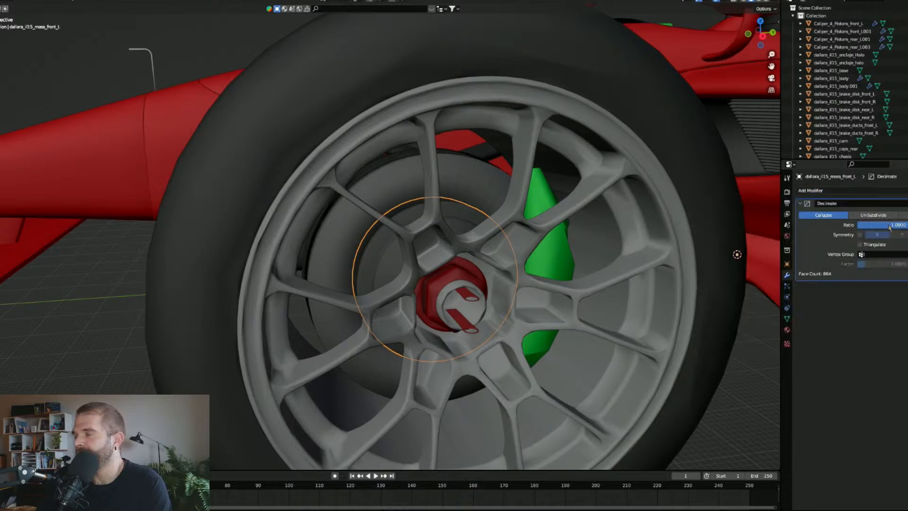
mouse_move(891, 225)
mouse_down()
mouse_move(840, 224)
mouse_move(882, 226)
mouse_up()
Step: Add the right front wheel hub to the selection
scroll(407, 192, down, 4)
middle_drag(340, 189, 369, 250)
scroll(381, 207, up, 3)
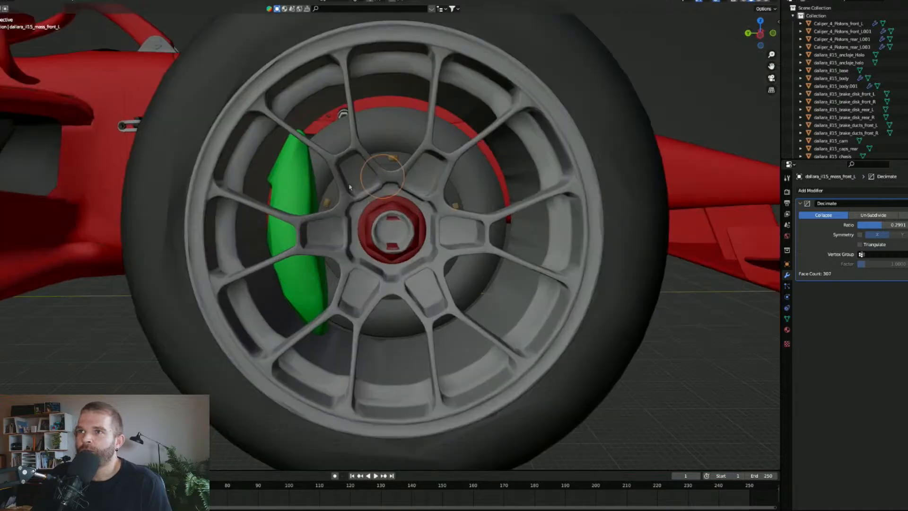
middle_drag(356, 192, 373, 195)
shift+click(425, 208)
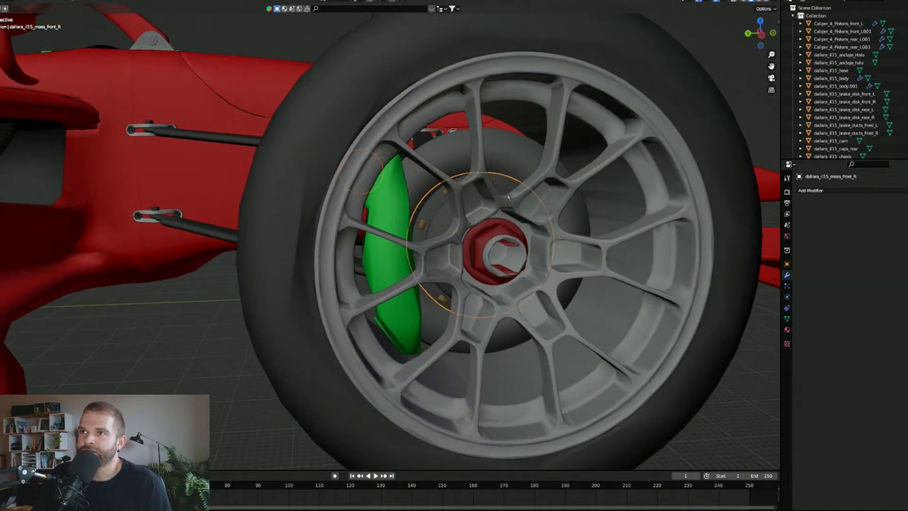
Step: Select the right rear brake disk together with the left rear brake disk as the active object
scroll(407, 213, down, 5)
shift+middle_drag(208, 236, 440, 241)
shift+middle_drag(155, 301, 350, 288)
scroll(397, 237, up, 6)
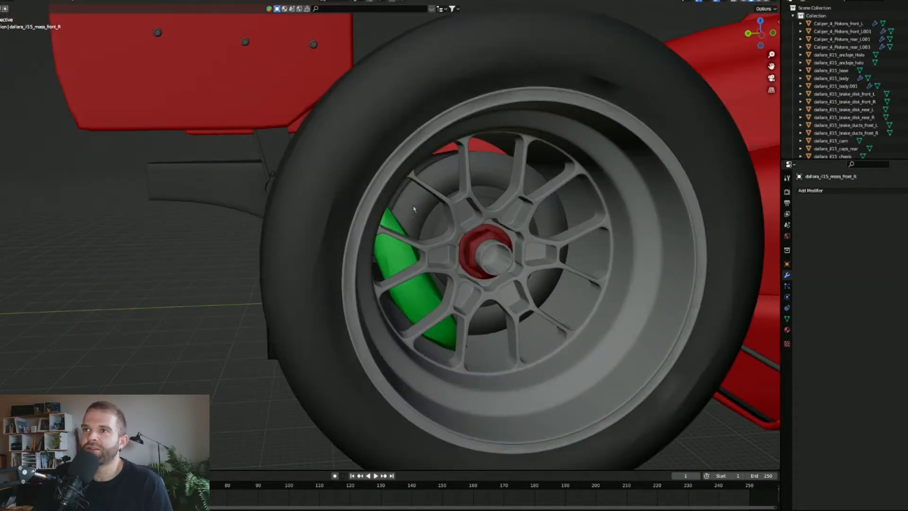
click(415, 206)
scroll(135, 271, down, 5)
middle_drag(135, 271, 331, 247)
scroll(330, 248, up, 5)
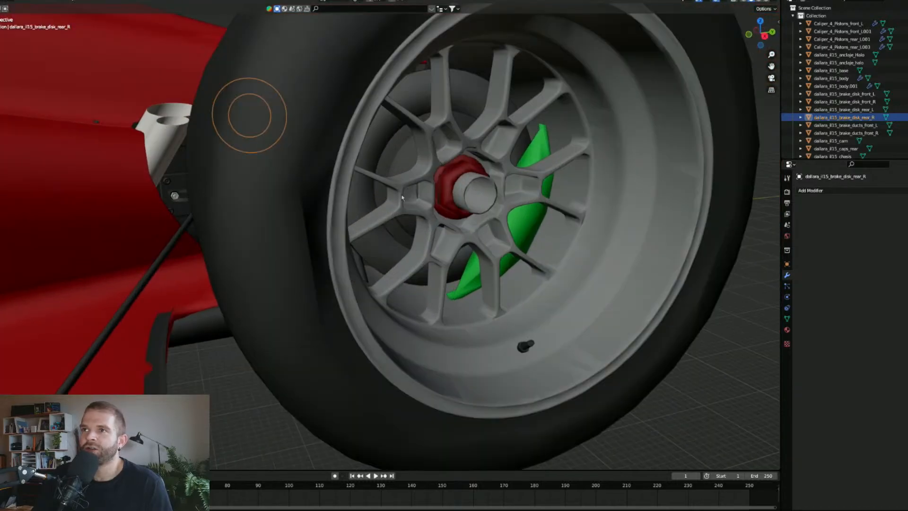
shift+middle_drag(401, 165, 394, 225)
shift+click(412, 198)
scroll(413, 198, down, 3)
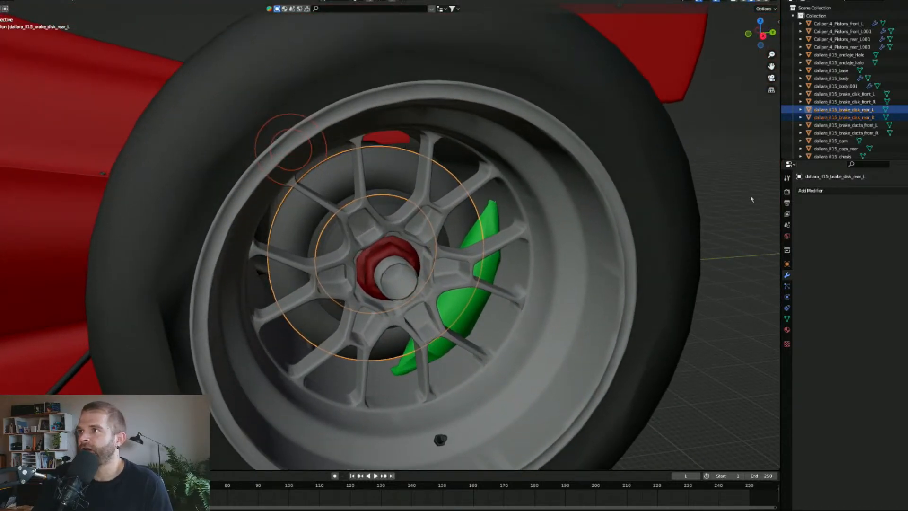
Step: Decimate the left rear brake disk with a ratio of 0.4813 and copy its modifiers to the right rear disk
click(810, 190)
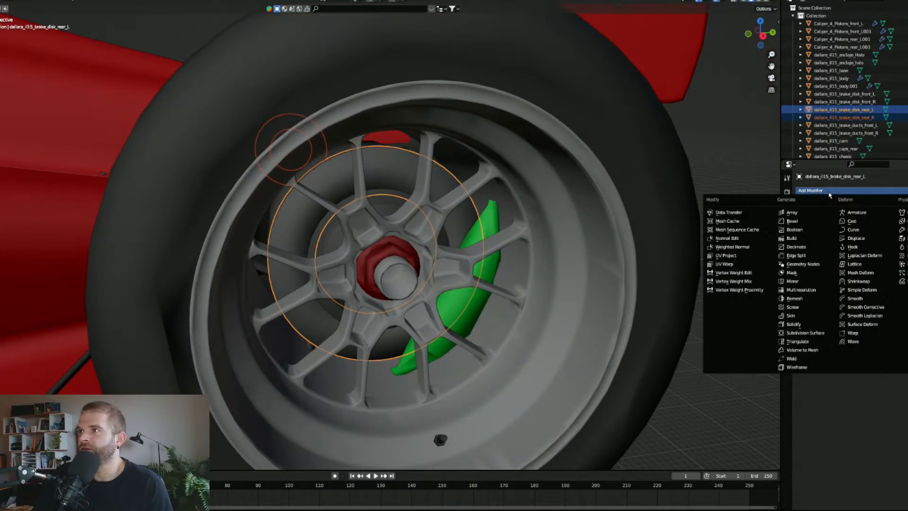
click(804, 247)
mouse_move(889, 224)
mouse_down()
mouse_move(864, 225)
mouse_move(880, 224)
mouse_up()
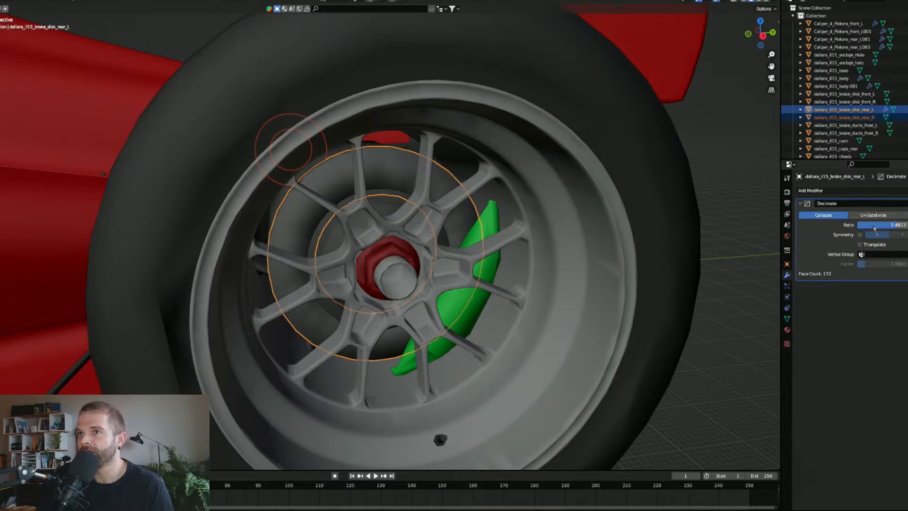
key(ctrl+l)
click(420, 215)
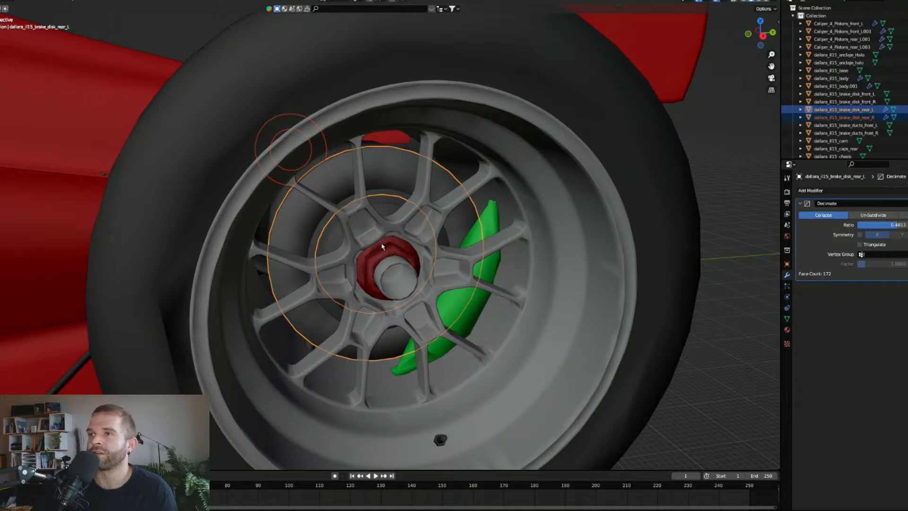
Step: Delete the tire valve inside the left rear rim
scroll(399, 259, down, 5)
shift+middle_drag(431, 248, 485, 262)
scroll(484, 265, up, 4)
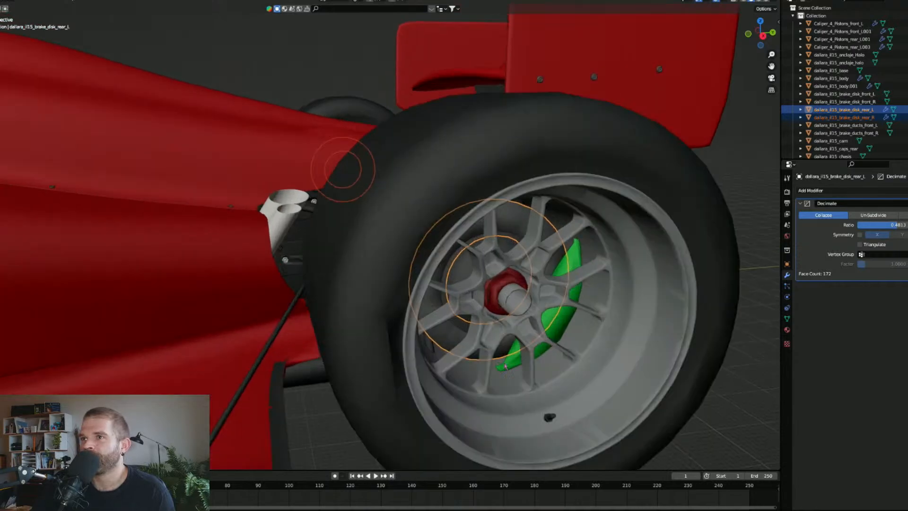
middle_drag(477, 338, 538, 403)
click(516, 384)
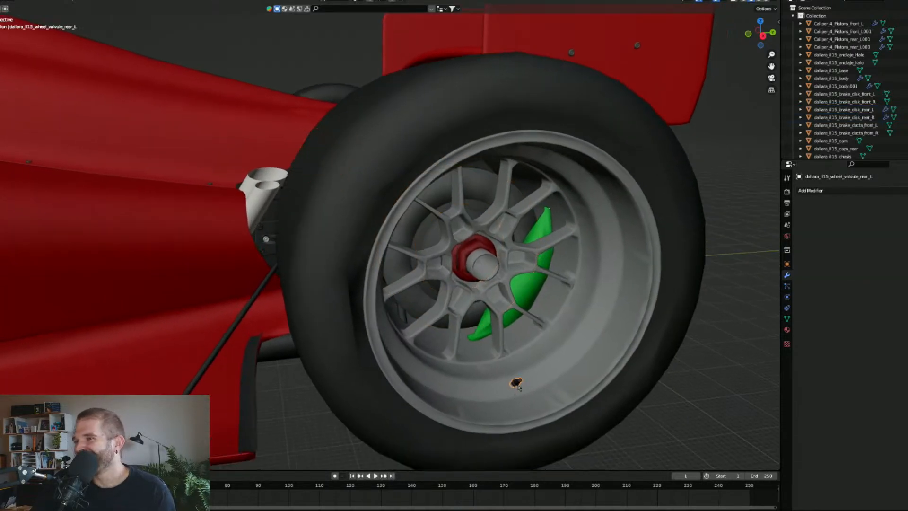
key(Delete)
Step: Examine the front of the car and the perforated endplate of the front wing up close
scroll(500, 361, down, 6)
shift+middle_drag(289, 326, 501, 350)
shift+middle_drag(142, 334, 344, 289)
scroll(201, 322, up, 2)
middle_drag(115, 371, 233, 349)
scroll(233, 348, down, 3)
scroll(439, 326, down, 2)
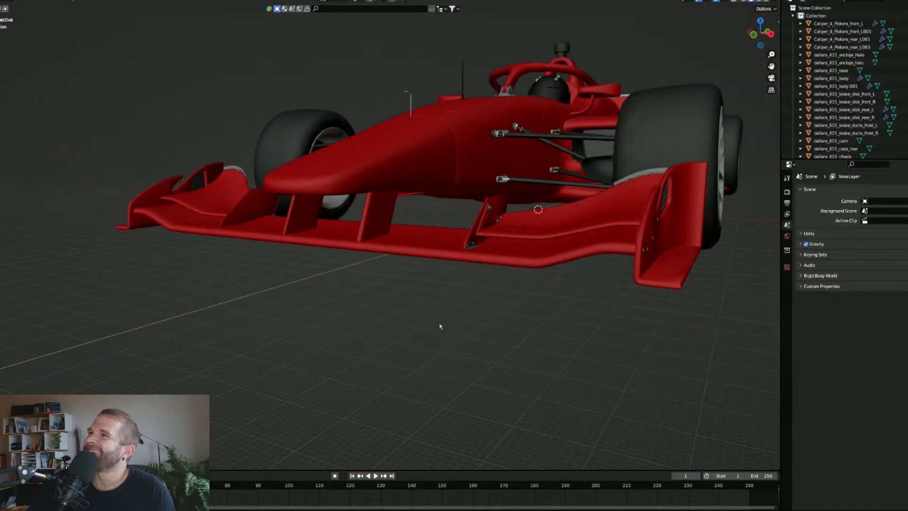
middle_drag(440, 326, 342, 321)
scroll(343, 321, up, 8)
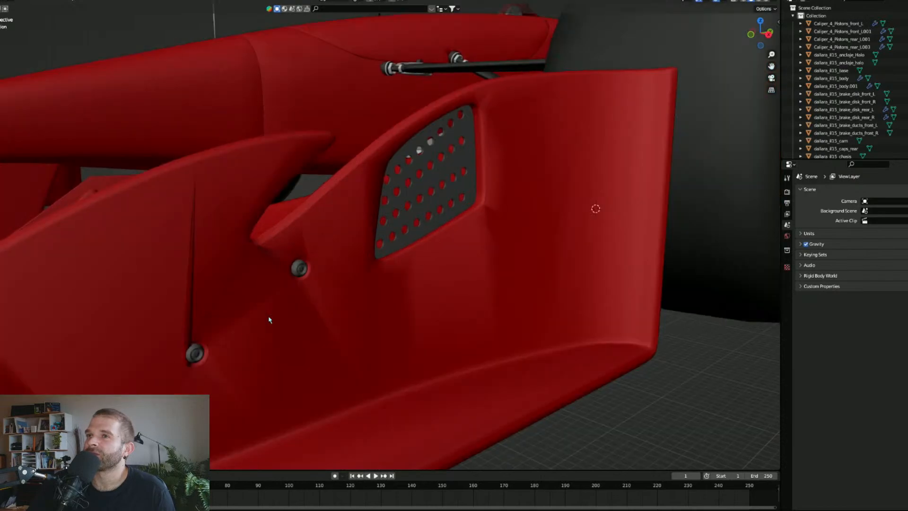
middle_drag(249, 338, 265, 334)
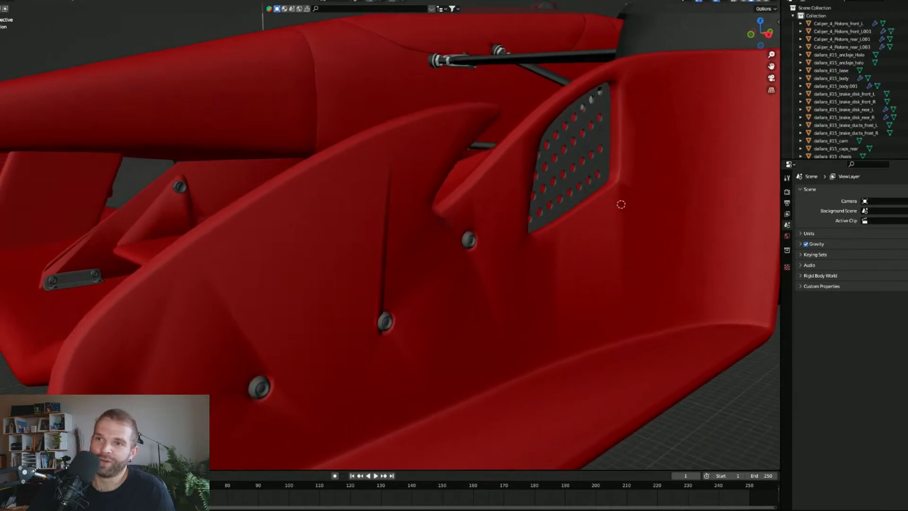
Step: Select the front wing screws and examine where they sit around the wing
click(260, 387)
key(alt+a)
click(146, 402)
click(147, 402)
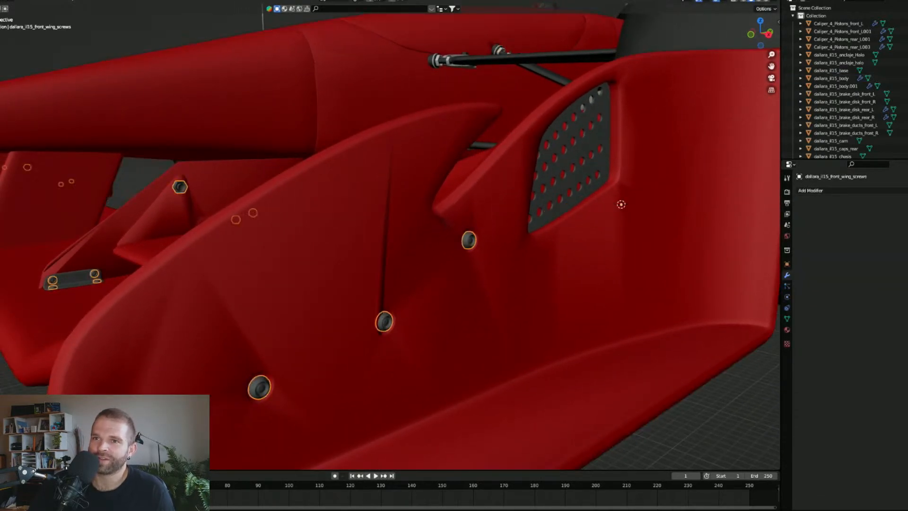
scroll(171, 370, down, 4)
middle_drag(187, 367, 272, 362)
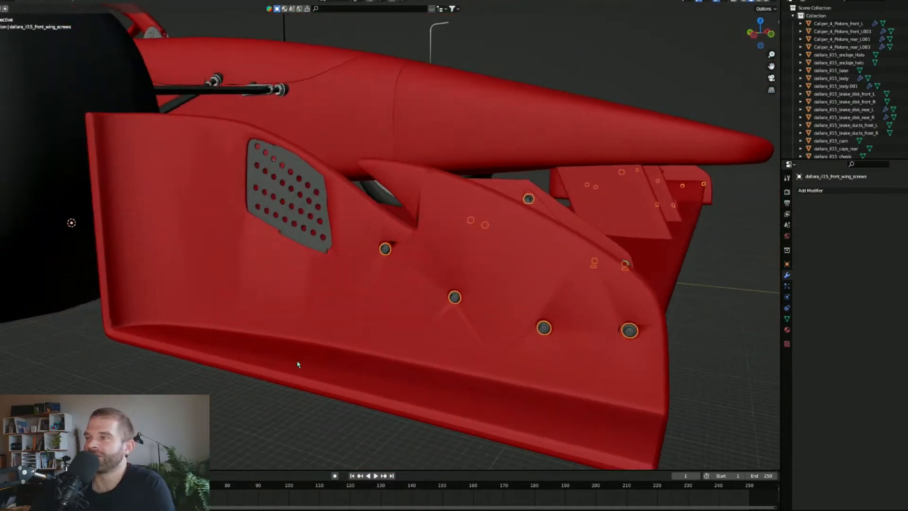
Step: Delete the hub screws behind the right front rim
middle_drag(285, 230, 380, 257)
click(350, 245)
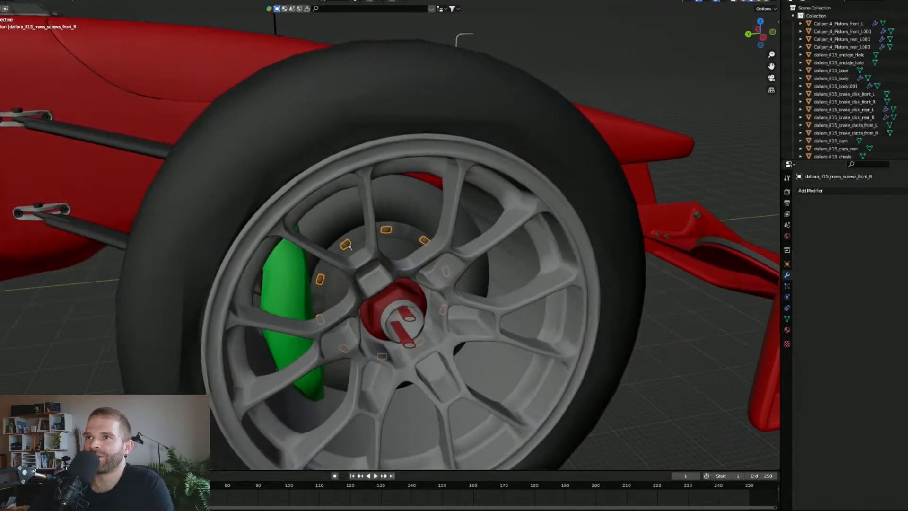
key(Delete)
Step: Look over the whole car for remaining small details, ending at the rear wing and rear suspension
scroll(361, 220, down, 7)
middle_drag(261, 265, 277, 255)
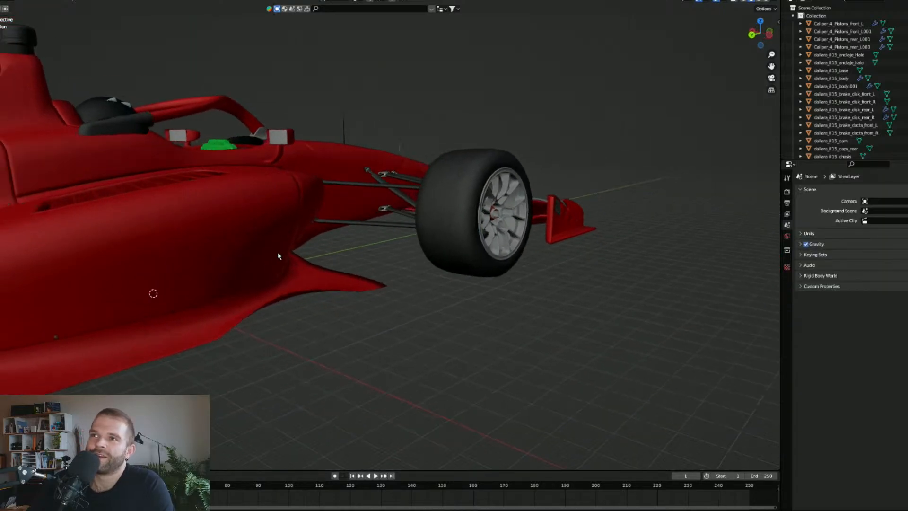
scroll(278, 255, down, 4)
shift+middle_drag(99, 297, 312, 293)
middle_drag(312, 293, 213, 277)
shift+middle_drag(161, 232, 293, 290)
scroll(293, 291, up, 5)
scroll(312, 288, up, 4)
shift+middle_drag(142, 338, 424, 208)
scroll(492, 224, down, 8)
scroll(424, 208, down, 3)
scroll(378, 172, up, 3)
scroll(350, 319, up, 3)
shift+middle_drag(379, 172, 424, 279)
scroll(233, 290, down, 3)
shift+middle_drag(184, 367, 236, 350)
shift+middle_drag(87, 324, 385, 358)
scroll(461, 328, down, 1)
scroll(462, 328, up, 2)
scroll(562, 338, down, 1)
scroll(384, 337, down, 3)
scroll(384, 358, down, 3)
shift+middle_drag(302, 356, 109, 411)
scroll(186, 374, up, 4)
shift+middle_drag(254, 333, 370, 375)
scroll(371, 375, up, 6)
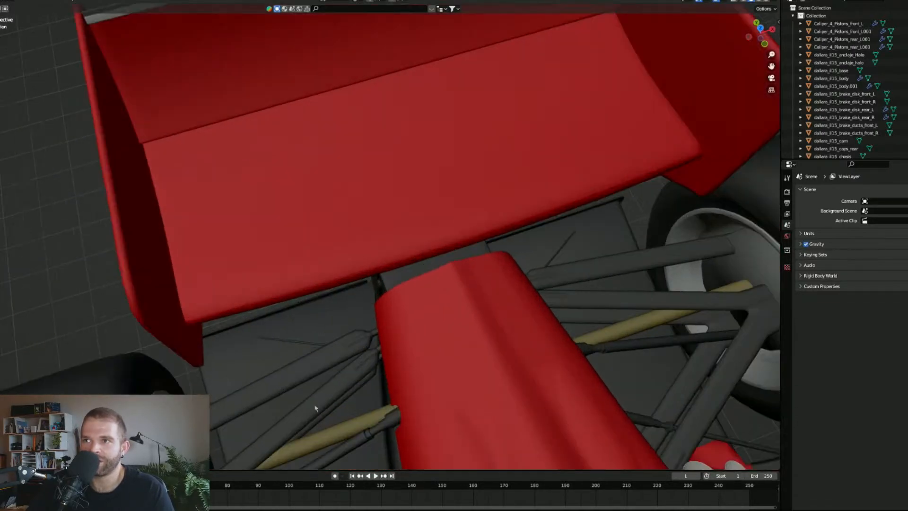
Step: Add a Decimate modifier to the transmission screws on the rear suspension mounts and lower its ratio to 0.0187
middle_drag(284, 424, 304, 316)
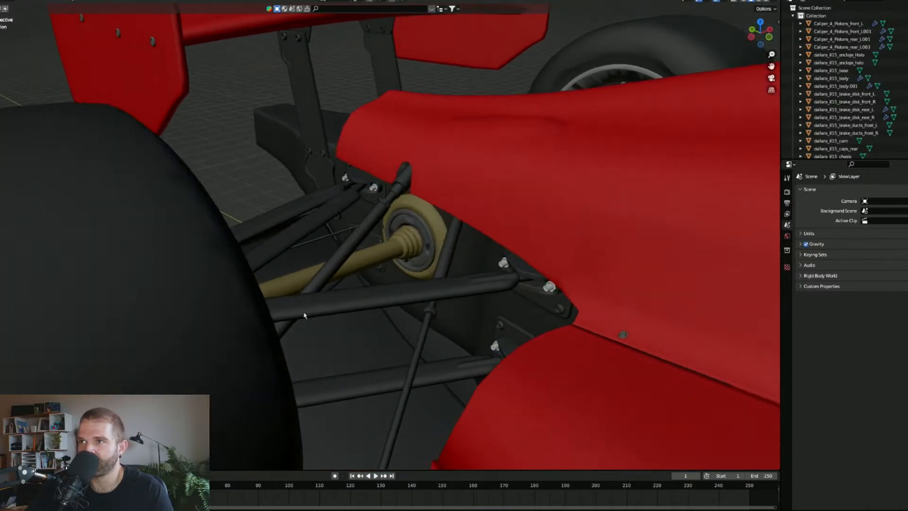
shift+middle_drag(373, 310, 344, 304)
scroll(344, 304, up, 3)
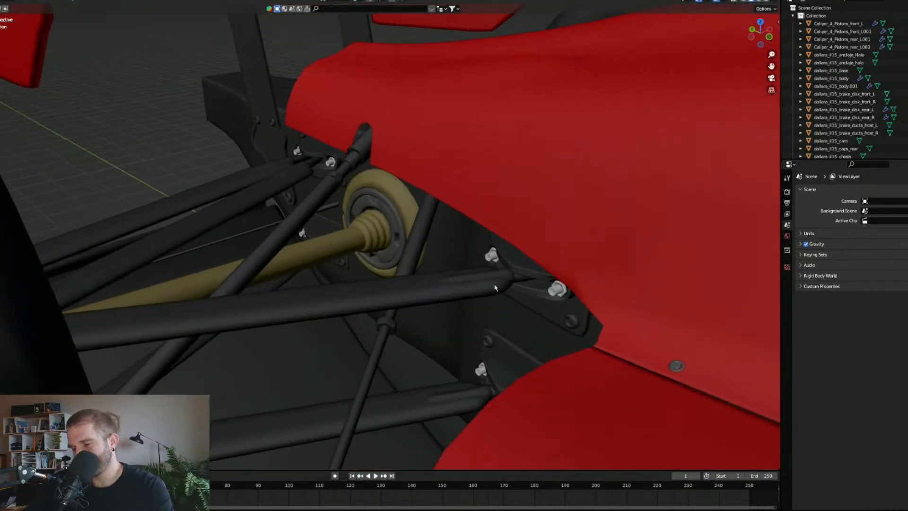
click(555, 290)
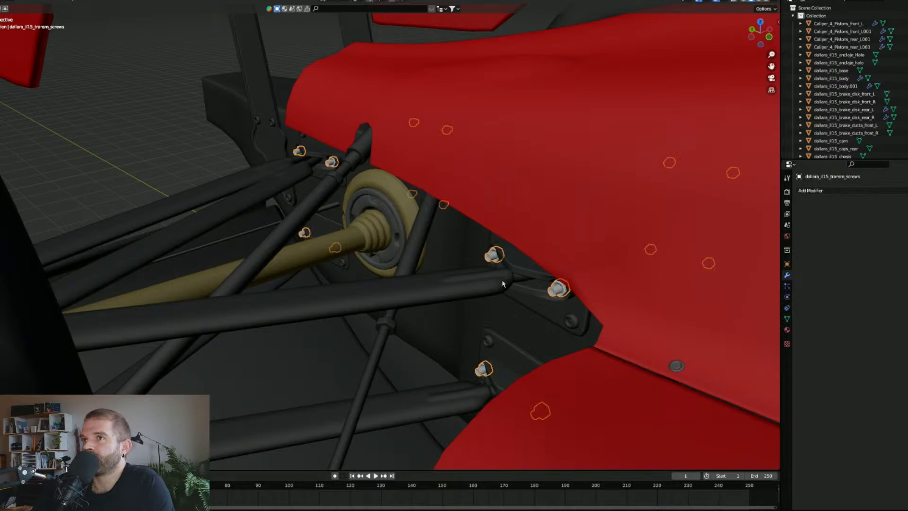
scroll(503, 283, down, 5)
scroll(503, 283, up, 3)
click(824, 191)
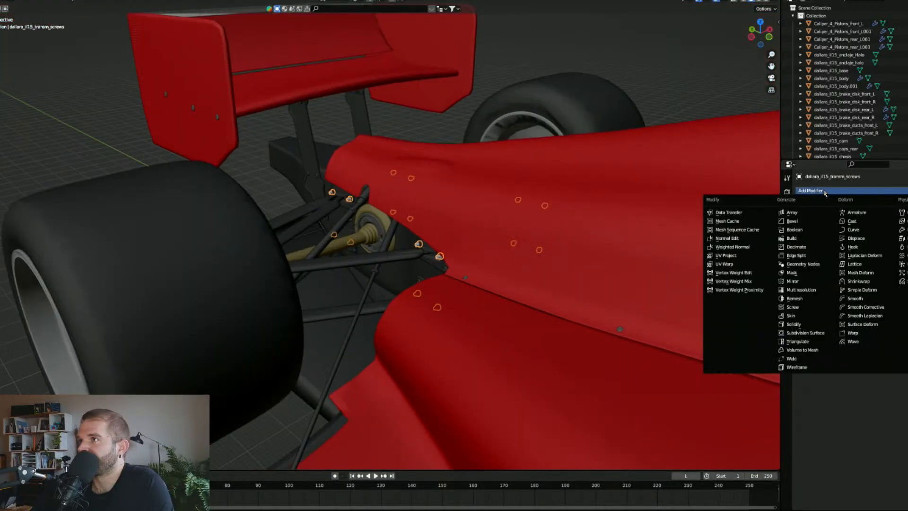
click(818, 247)
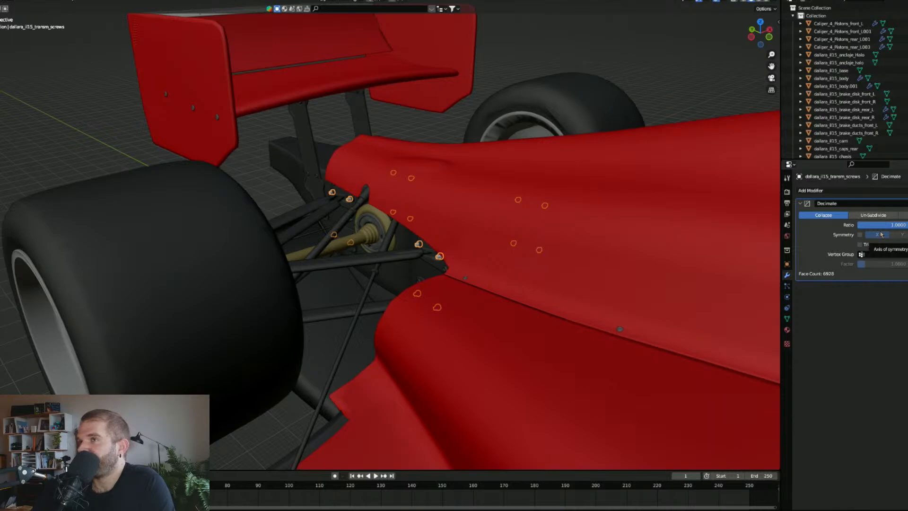
drag(880, 224, 833, 225)
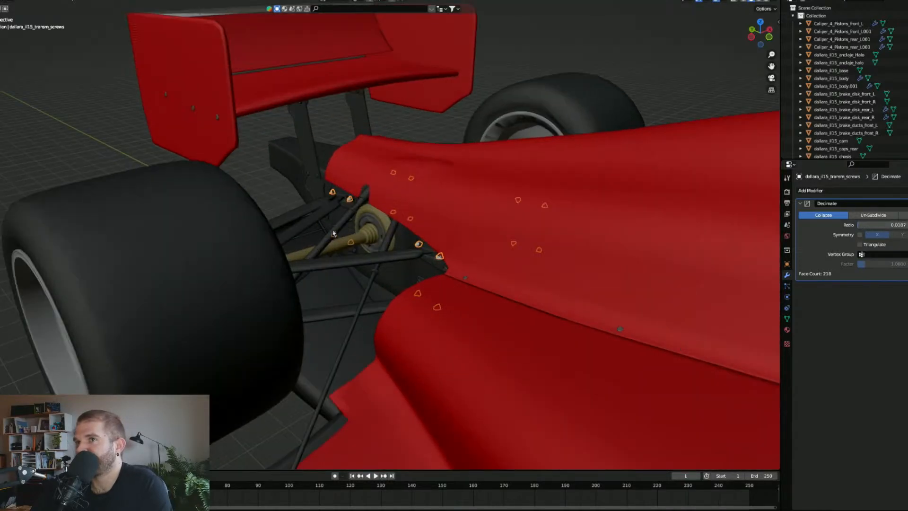
Step: Set the transmission screws' Decimate ratio to 0.0327 and apply the modifier
scroll(333, 233, up, 3)
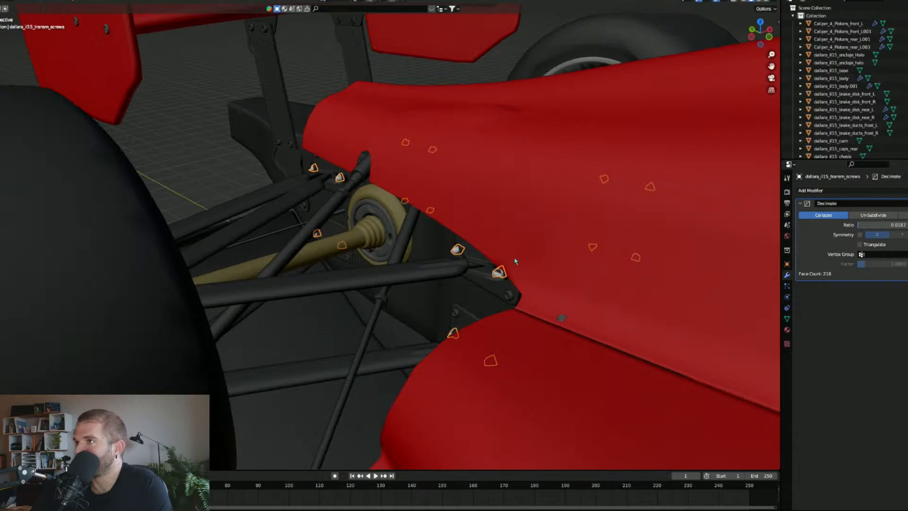
scroll(482, 263, up, 3)
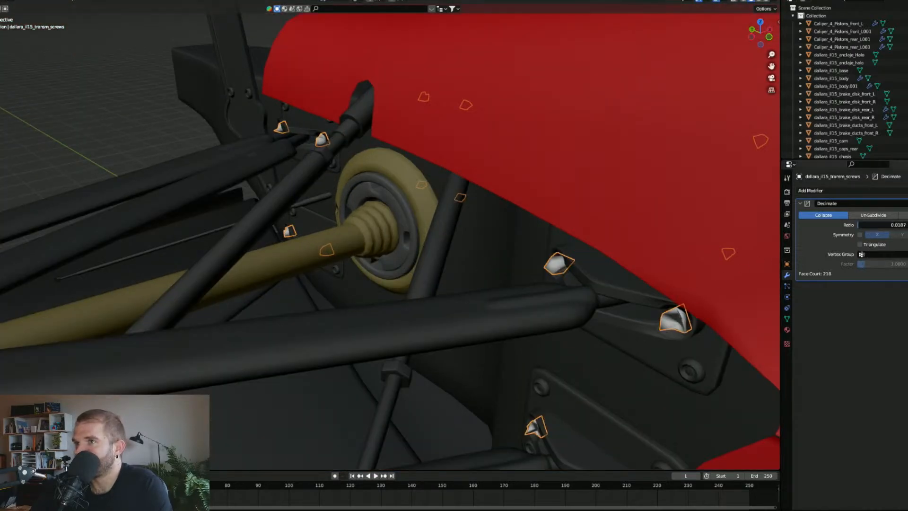
drag(854, 227, 855, 230)
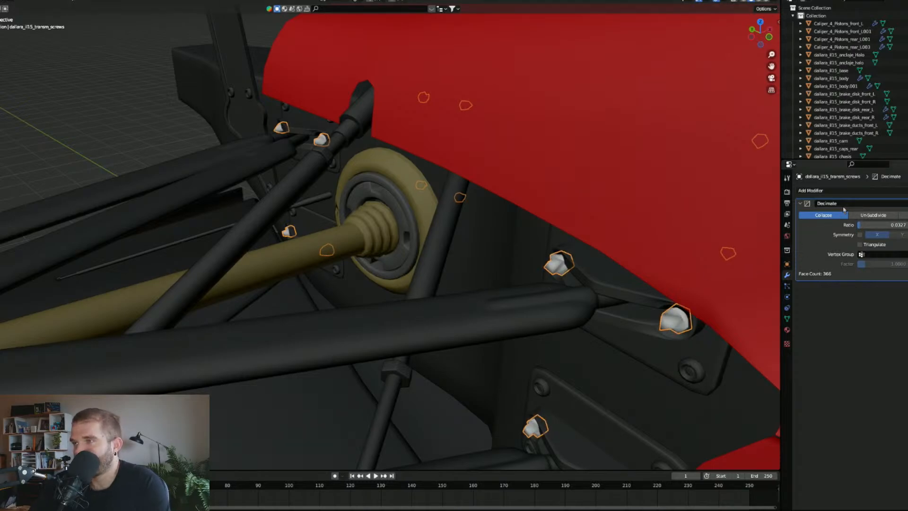
key(ctrl+a)
Step: Add a Decimate modifier to the chassis behind the rear suspension and lower its ratio
scroll(520, 220, down, 4)
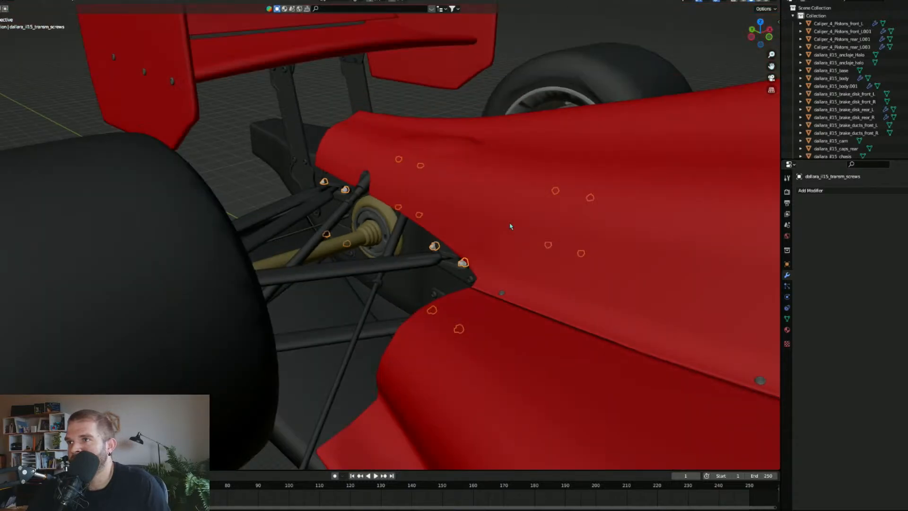
middle_drag(511, 225, 486, 251)
scroll(441, 289, up, 4)
middle_drag(439, 295, 428, 320)
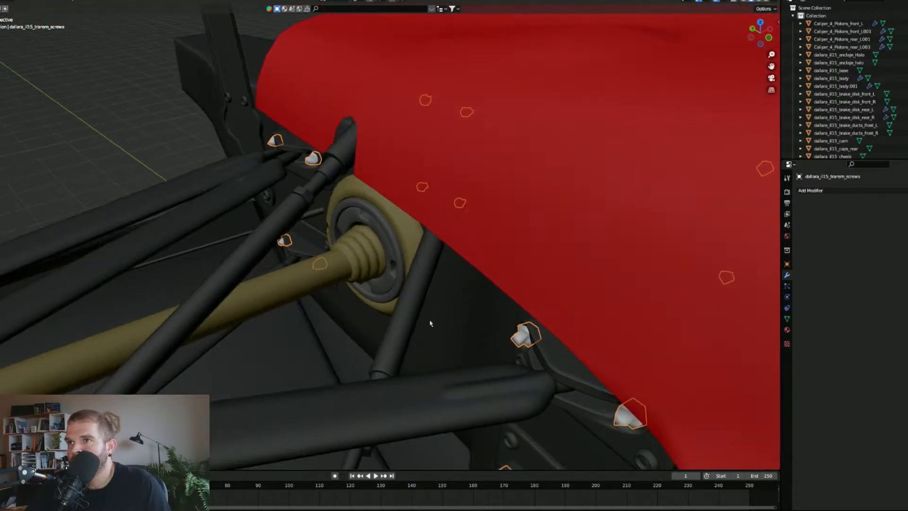
click(453, 324)
scroll(531, 375, down, 3)
click(810, 190)
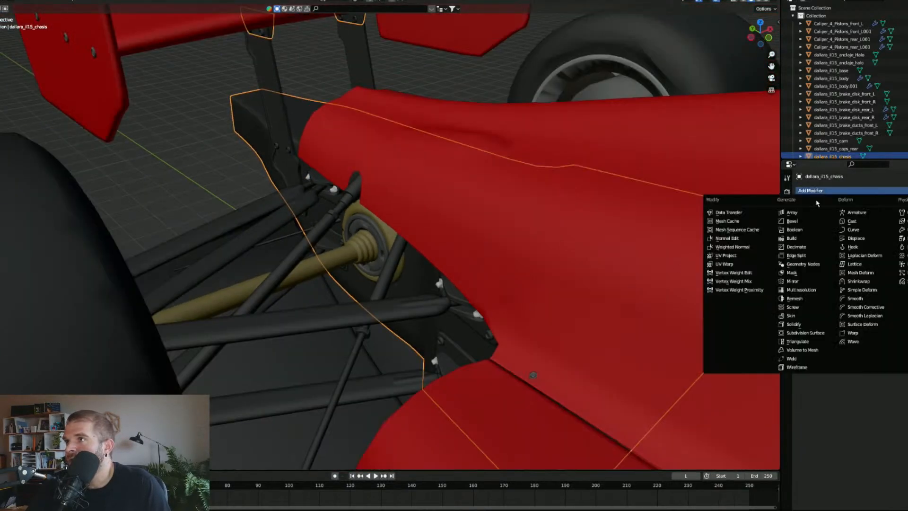
click(796, 246)
drag(905, 225, 863, 225)
Step: Add a Decimate modifier to the rear wing supports and suspension brackets with a ratio of 0.1449
scroll(451, 187, down, 4)
shift+middle_drag(366, 145, 390, 209)
click(389, 209)
scroll(397, 194, up, 2)
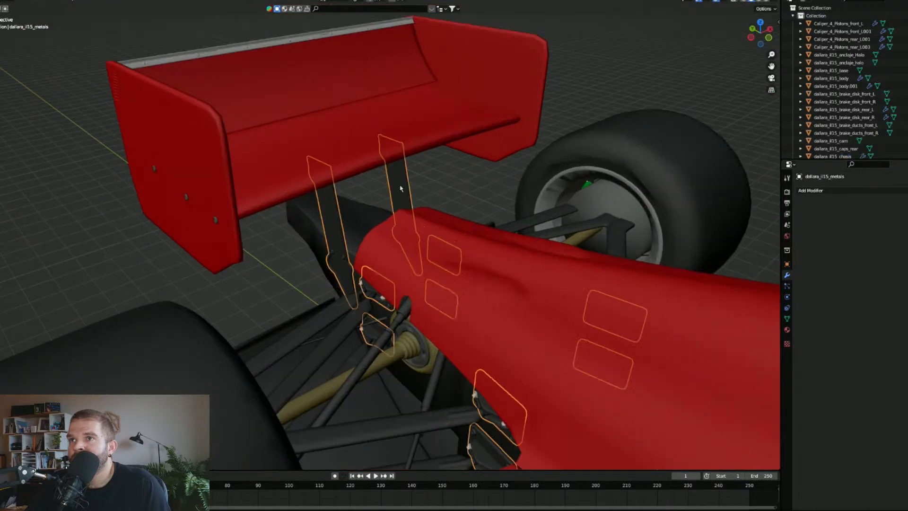
click(810, 190)
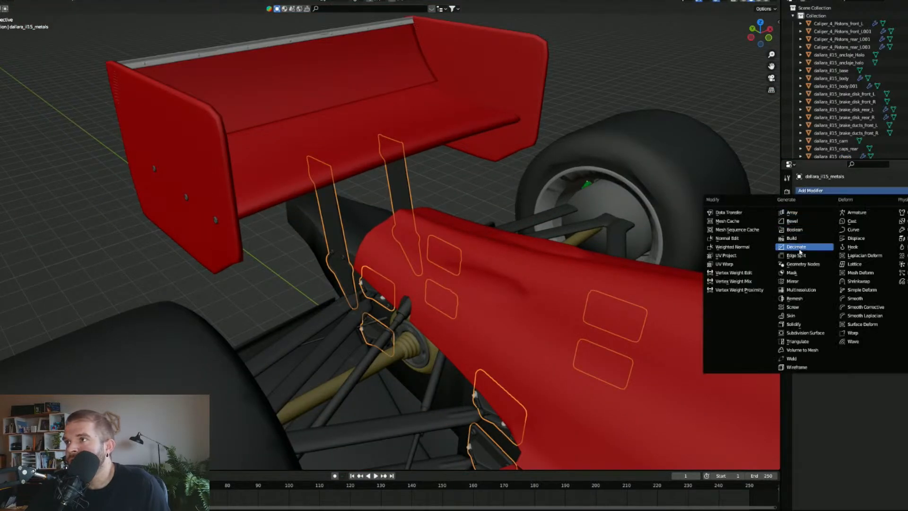
click(803, 242)
drag(889, 225, 865, 225)
Step: Lower the metal brackets' Decimate ratio to 0.0514, apply the modifier and undo applying it
scroll(454, 257, up, 8)
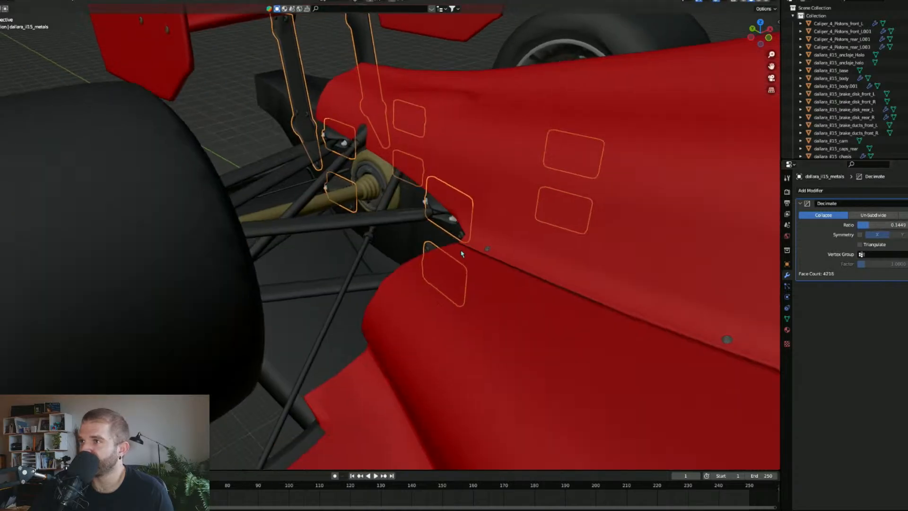
middle_drag(454, 257, 528, 315)
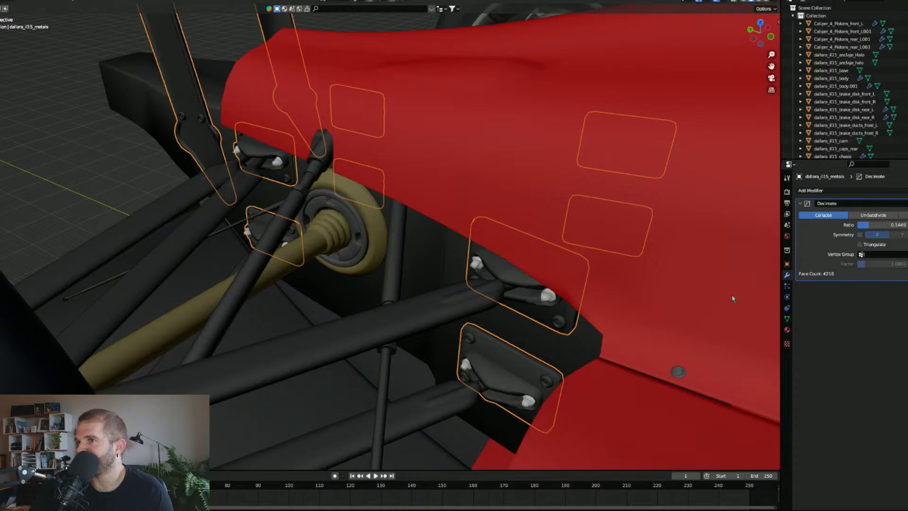
drag(869, 225, 867, 225)
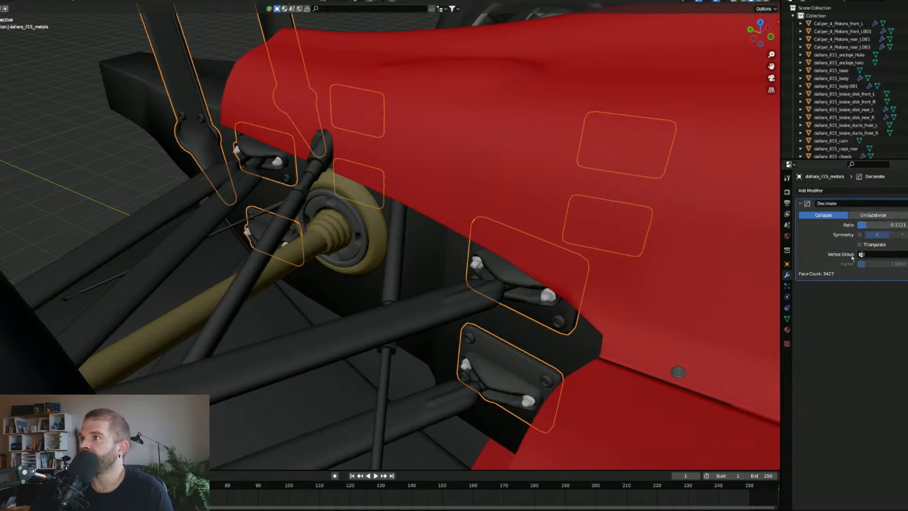
drag(871, 226, 865, 226)
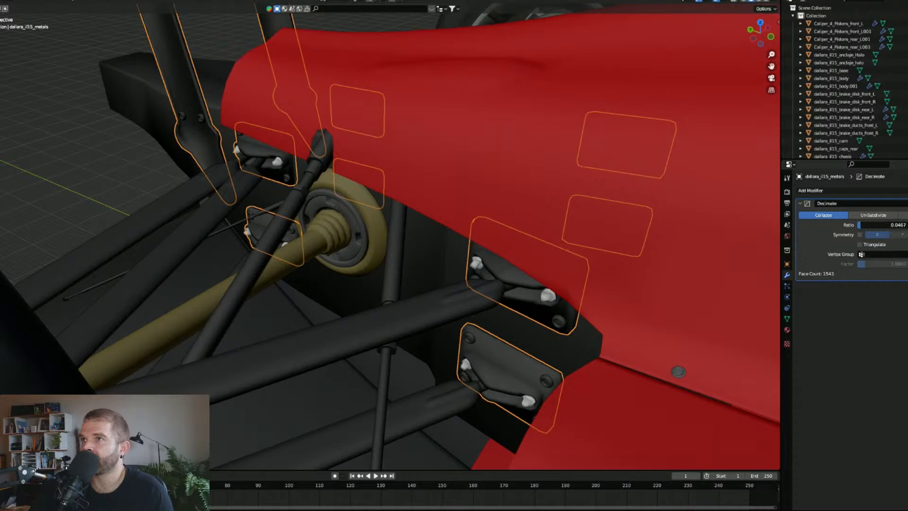
key(ctrl+a)
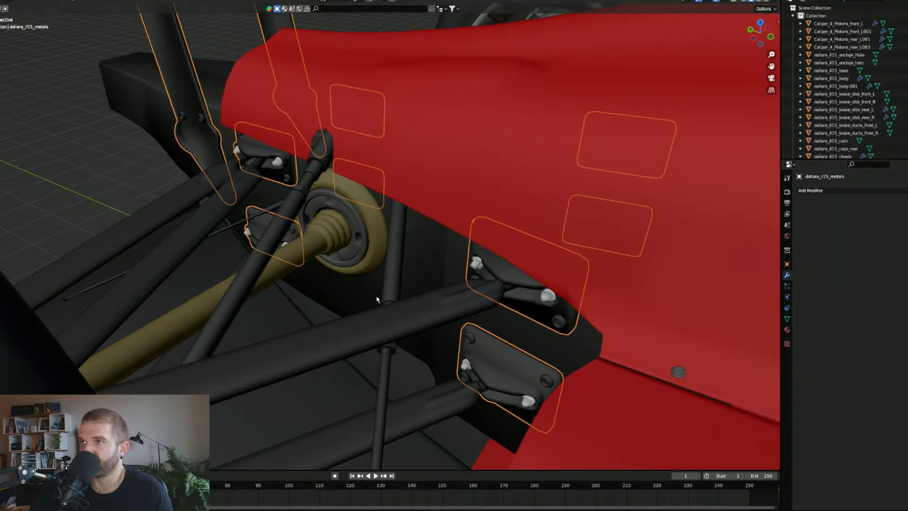
key(ctrl+z)
Step: Add a Decimate modifier to the small round screws on the metal brackets and set its ratio to 0.0514
scroll(477, 308, down, 1)
scroll(449, 288, up, 2)
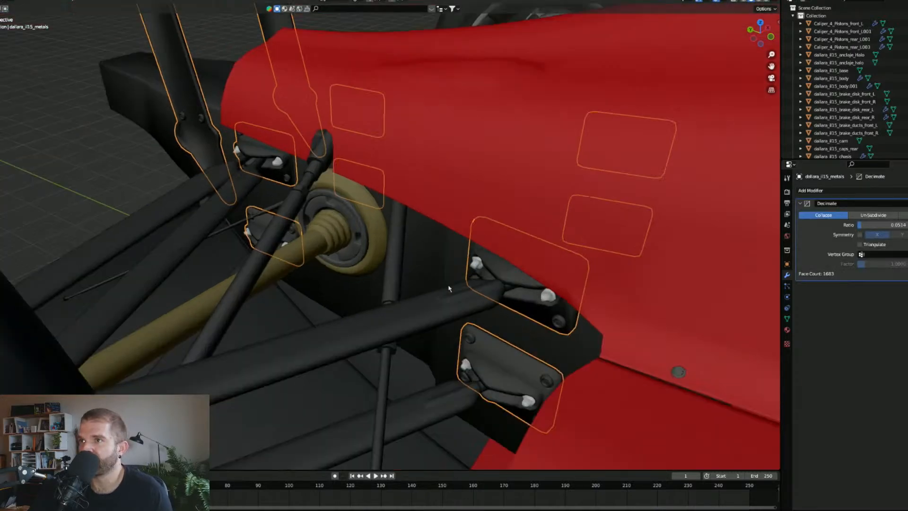
click(655, 369)
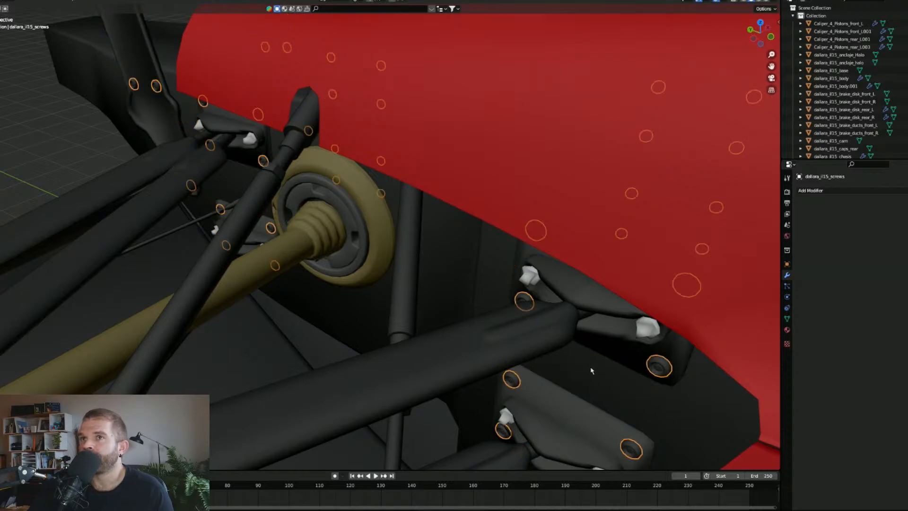
click(811, 191)
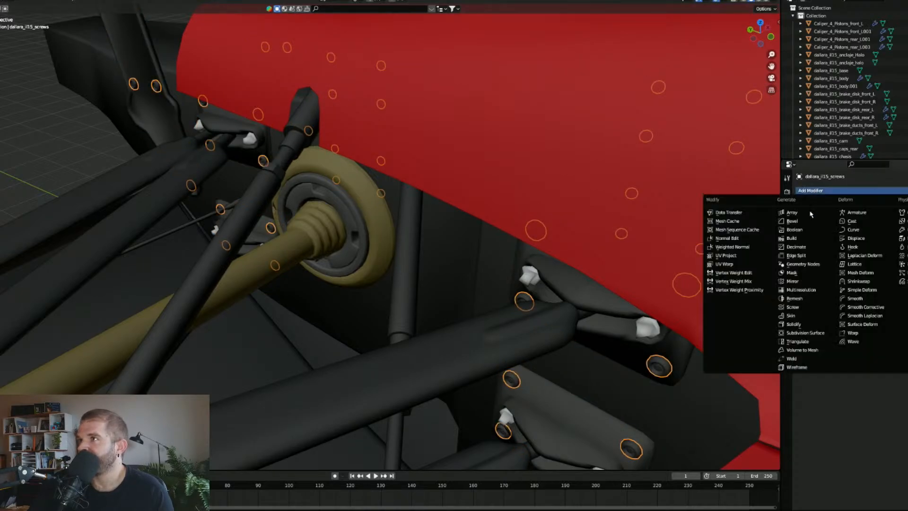
click(796, 247)
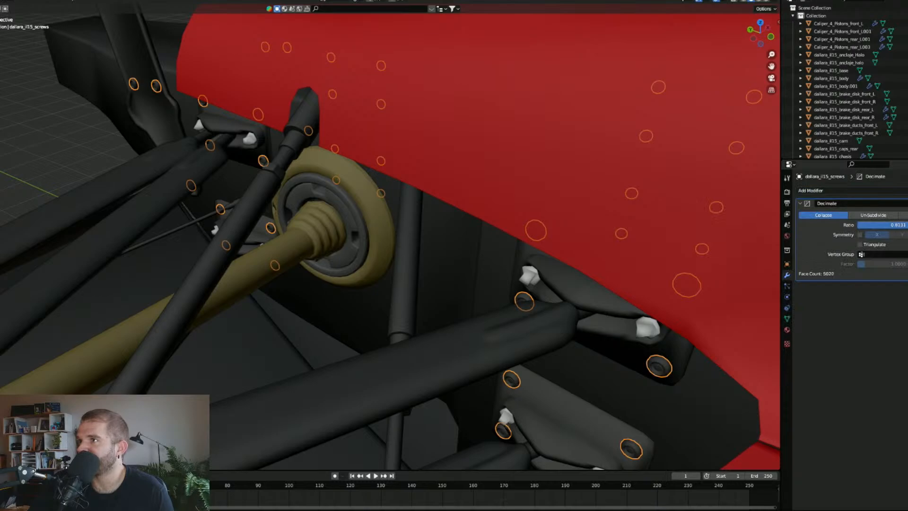
drag(896, 224, 860, 225)
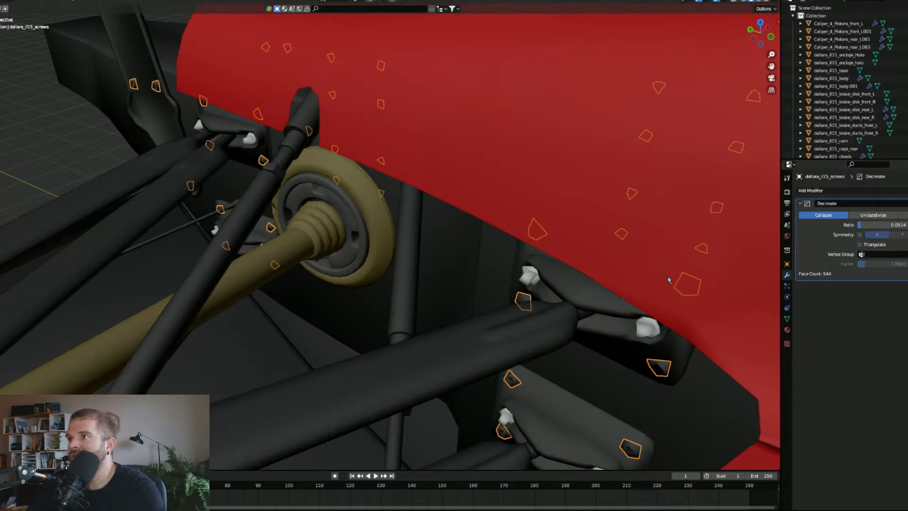
Step: Add a Decimate modifier to the yellow rear drive shaft and lower its ratio to 0.3224
click(358, 226)
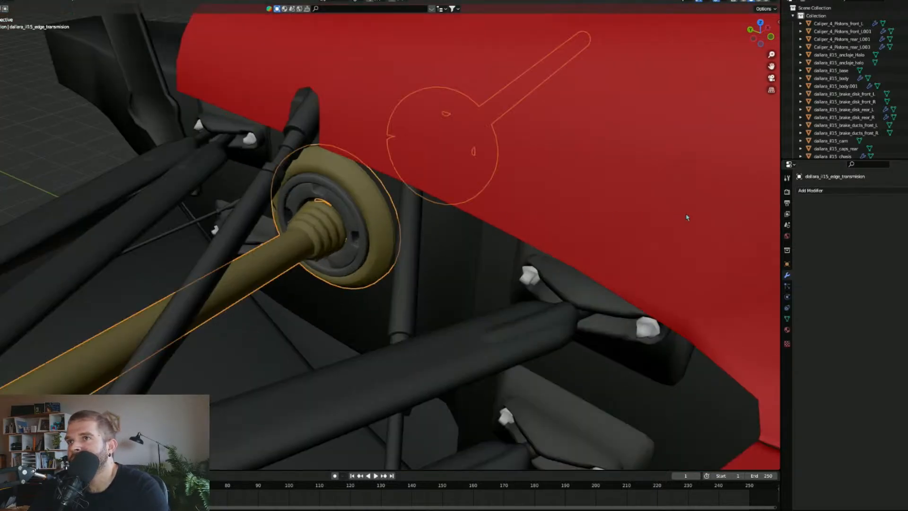
click(830, 191)
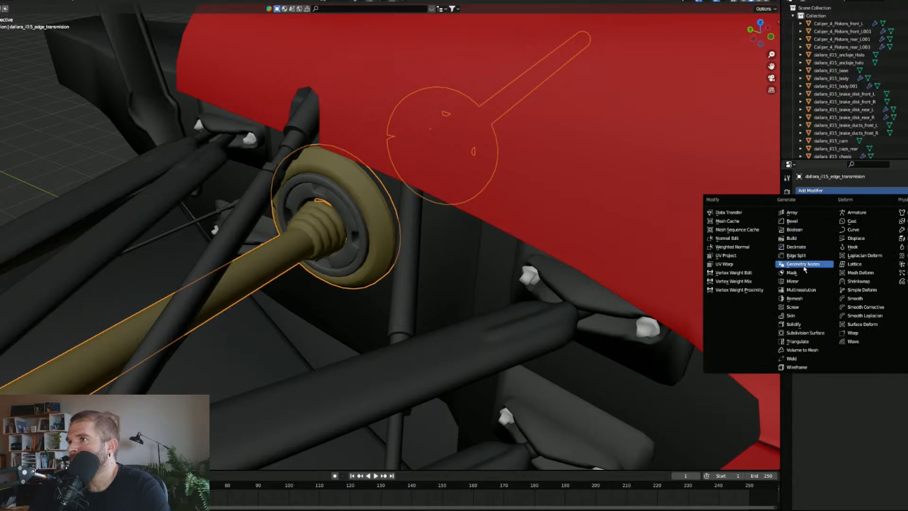
click(796, 246)
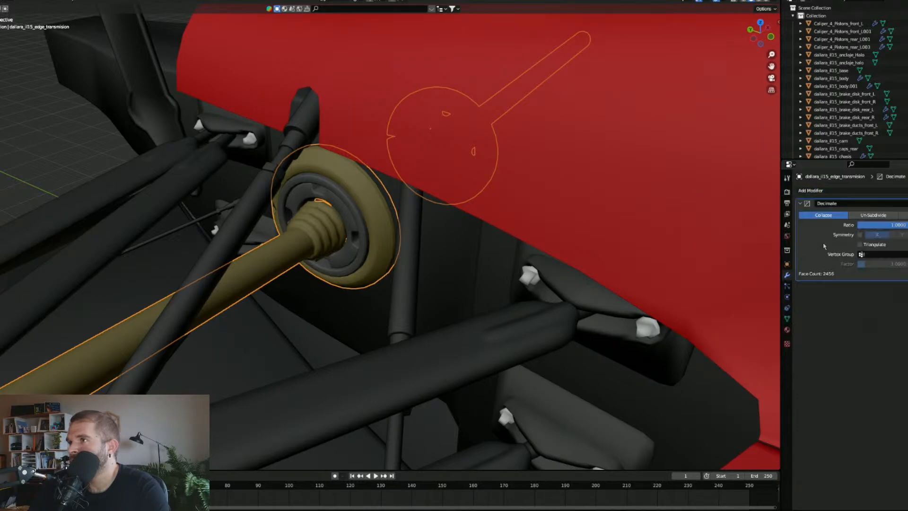
drag(906, 229, 882, 229)
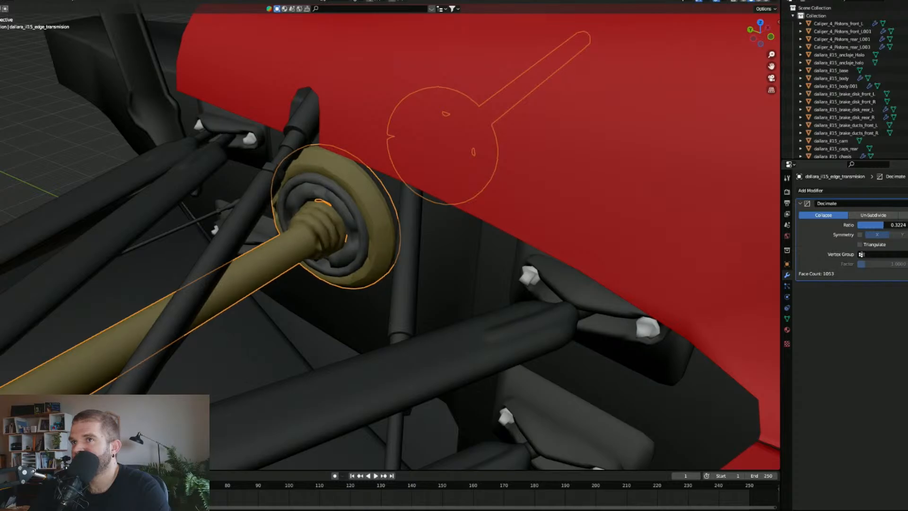
Step: Inspect the decimated drive shaft joint up close and apply Shade Auto Smooth to it
scroll(356, 220, up, 2)
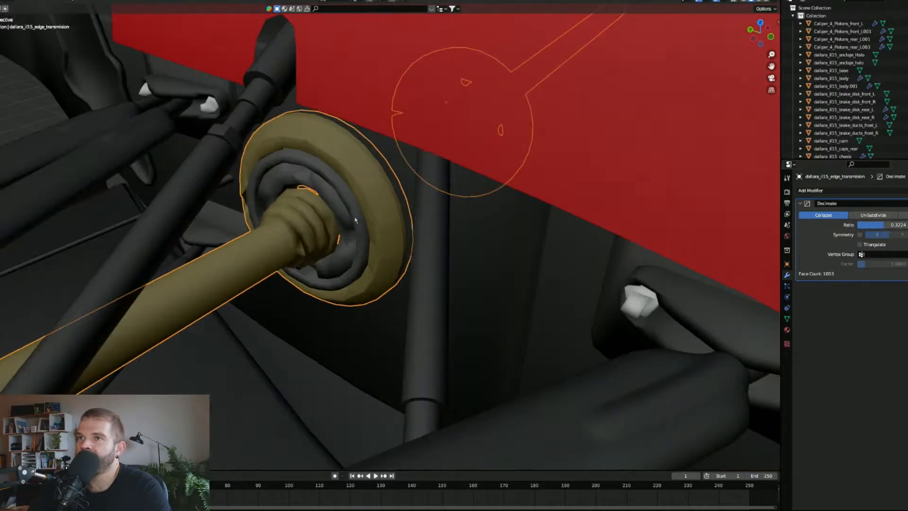
scroll(356, 220, up, 2)
middle_drag(347, 220, 392, 252)
scroll(373, 298, down, 2)
right_click(393, 251)
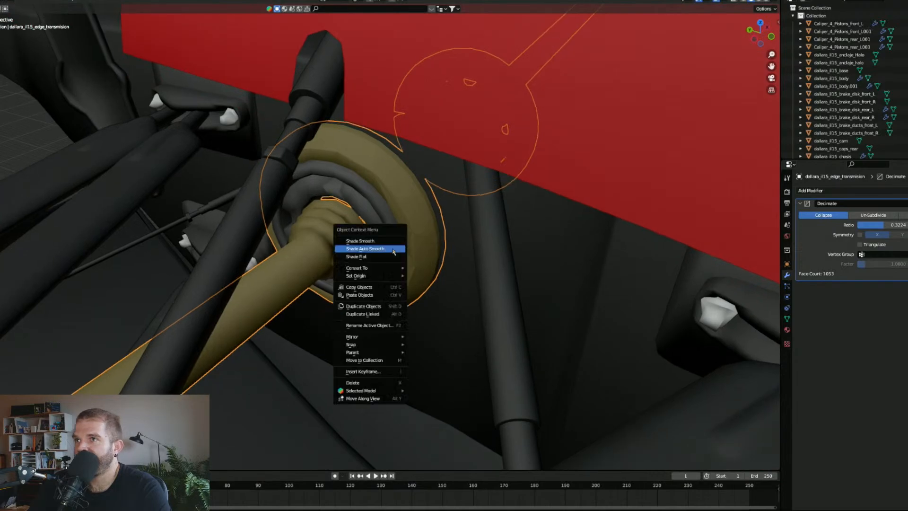
click(392, 249)
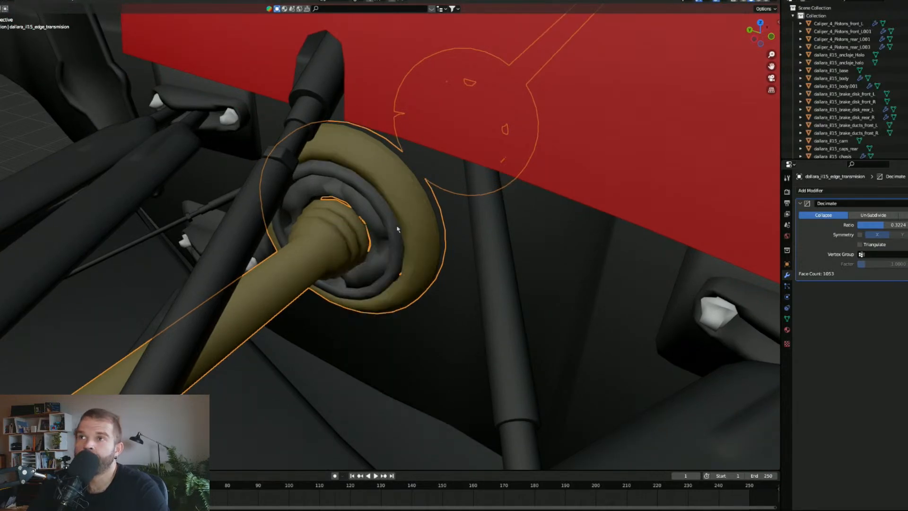
Step: Shade the drive shaft flat and examine the facets on its joint
right_click(359, 201)
click(359, 209)
scroll(368, 233, up, 3)
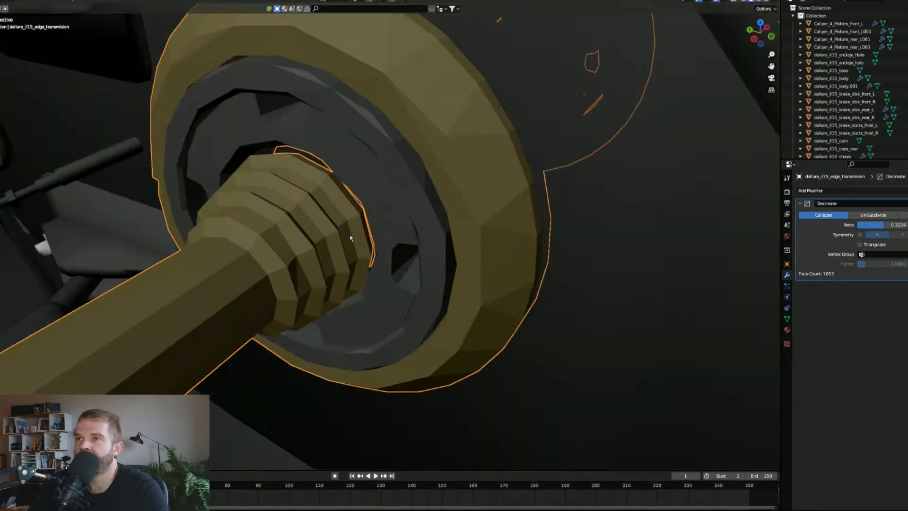
middle_drag(354, 242, 380, 280)
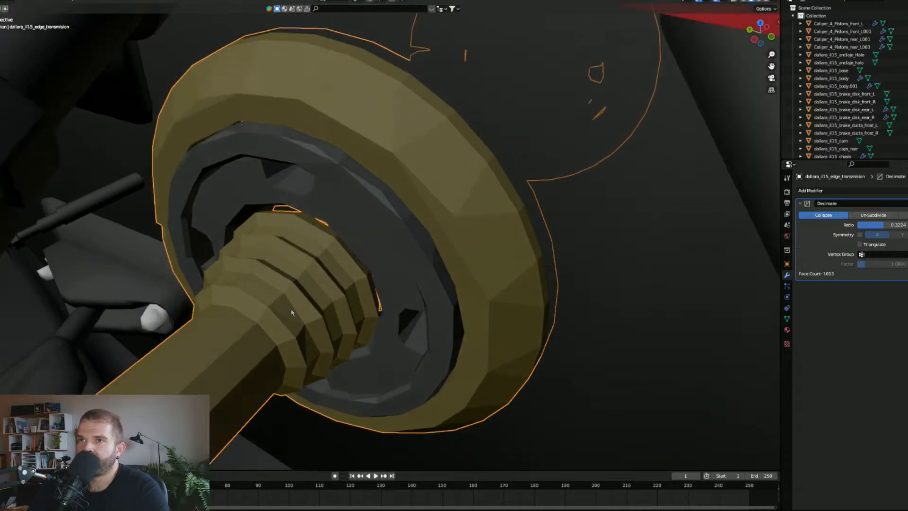
Step: Apply Shade Smooth to the rear drive shaft
scroll(254, 291, down, 5)
middle_drag(310, 277, 415, 229)
scroll(304, 264, up, 3)
right_click(415, 229)
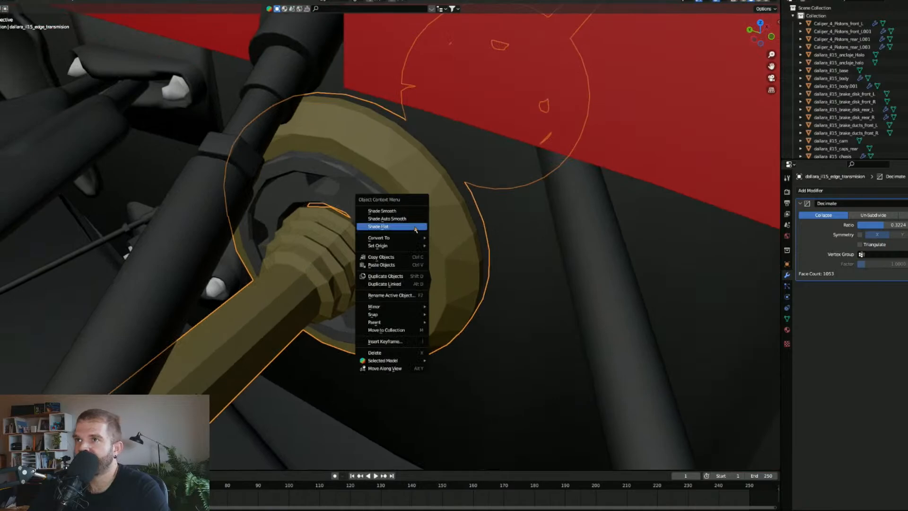
click(402, 211)
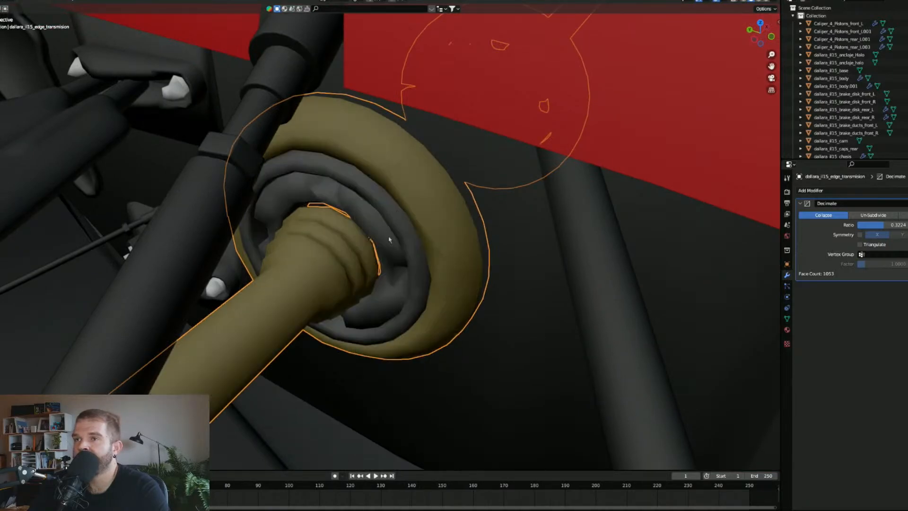
Step: Add a Decimate modifier to the black rear suspension arms and lower its ratio to 0.0935
middle_drag(343, 268, 333, 265)
scroll(332, 265, down, 8)
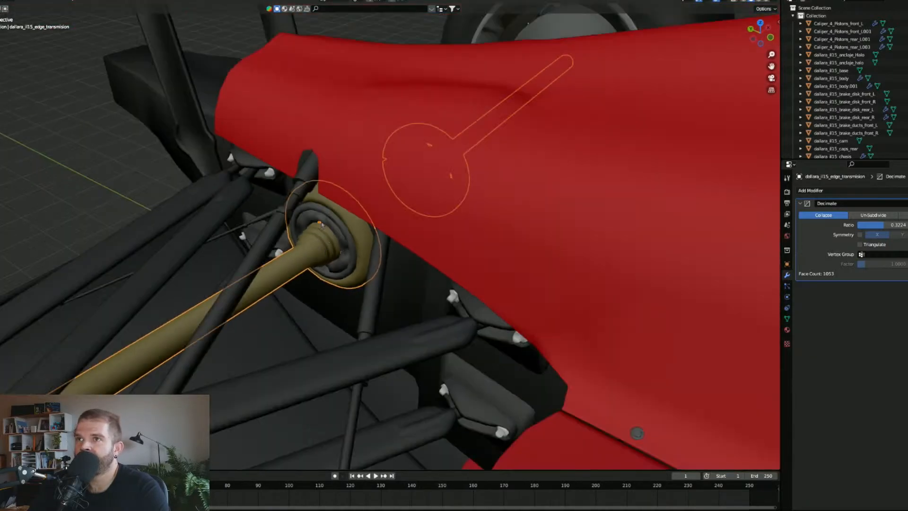
scroll(273, 227, down, 4)
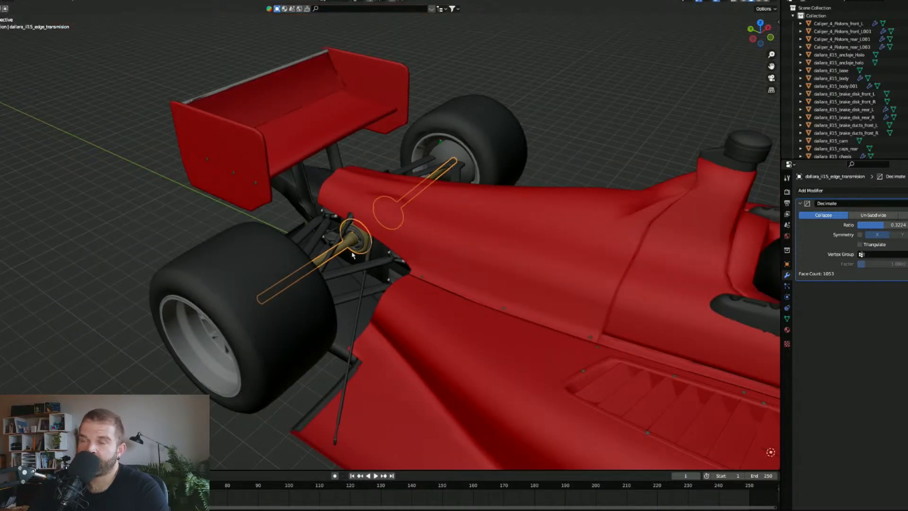
scroll(354, 238, up, 5)
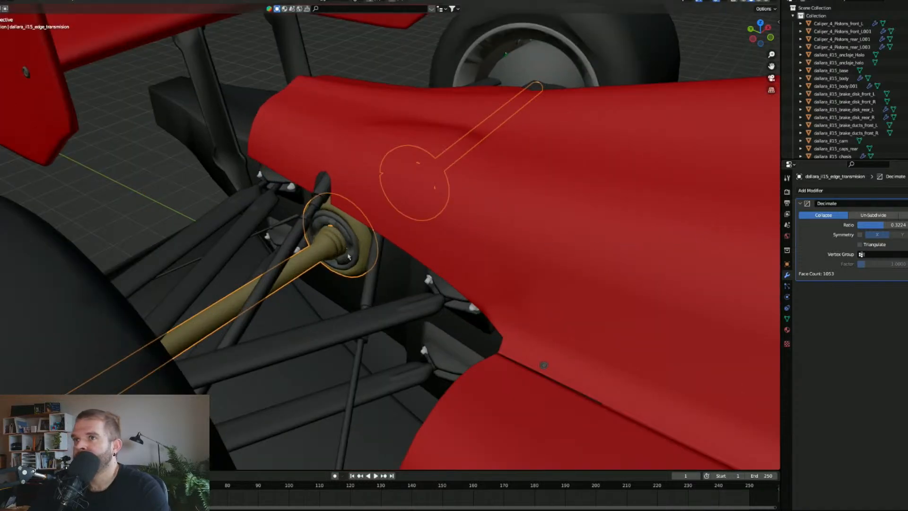
scroll(351, 291, down, 2)
click(301, 323)
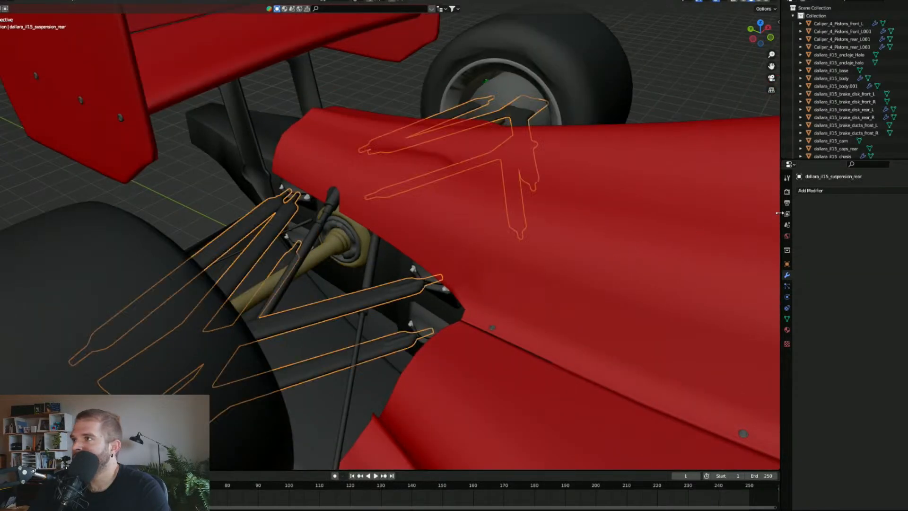
click(811, 190)
click(808, 247)
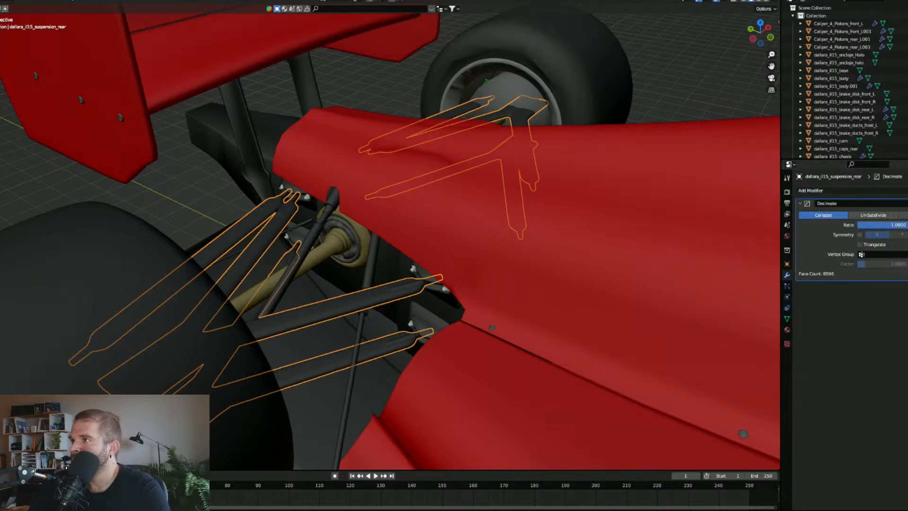
drag(888, 225, 861, 224)
scroll(538, 242, down, 3)
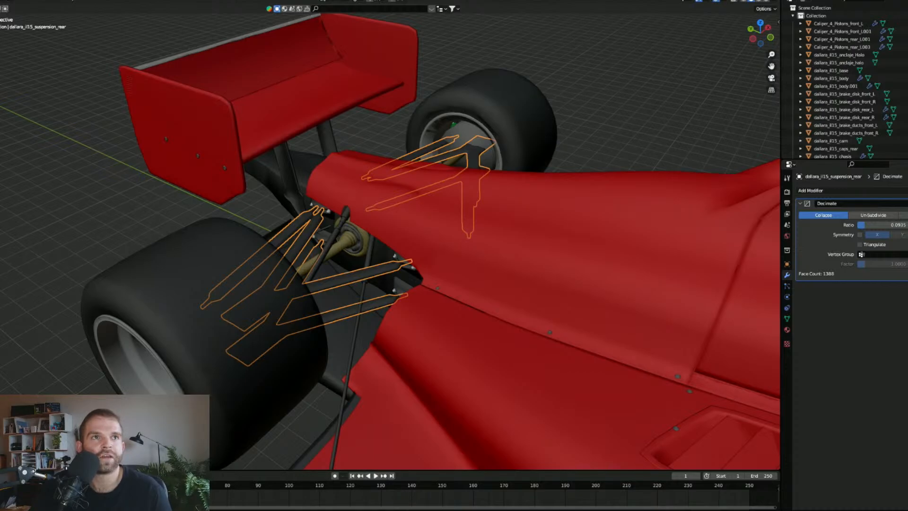
Step: Check the file size of Stream Dallara.blend in the 23-07-18_Spline folder and return to the 3D scene
drag(0, 66, 390, 48)
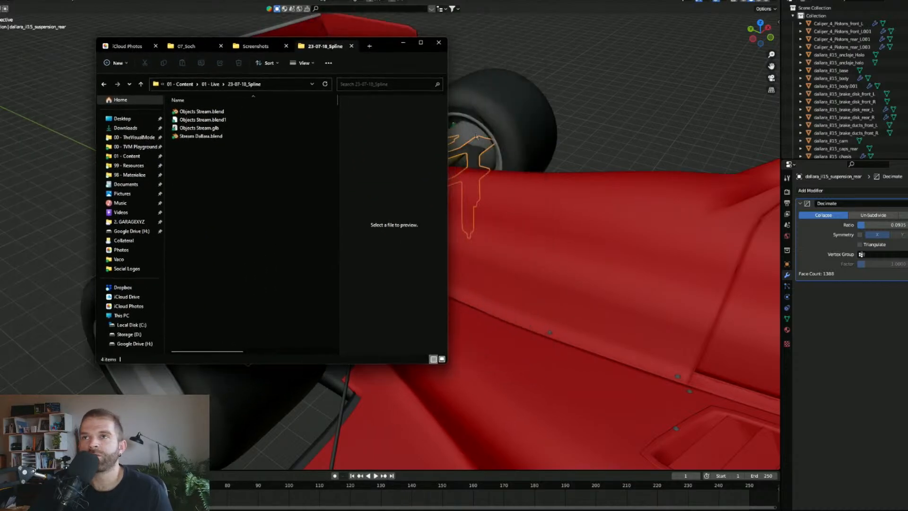
drag(446, 168, 767, 212)
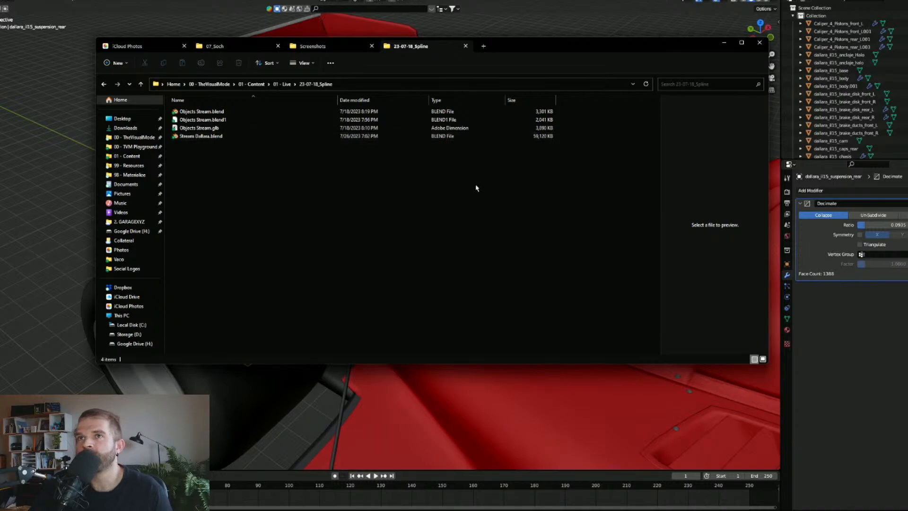
click(21, 185)
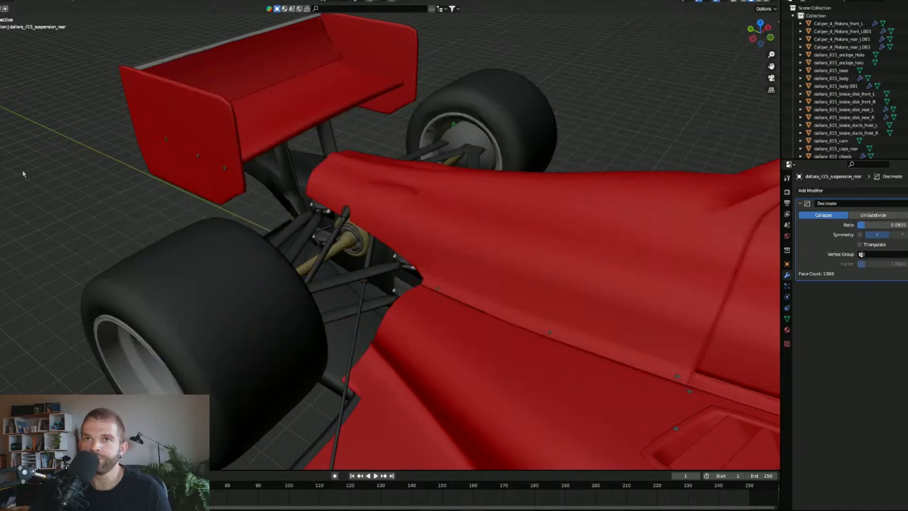
Step: Examine the whole car from the front, side and above, with all of its parts selected
scroll(330, 208, down, 5)
middle_drag(567, 302, 475, 243)
middle_drag(518, 296, 475, 277)
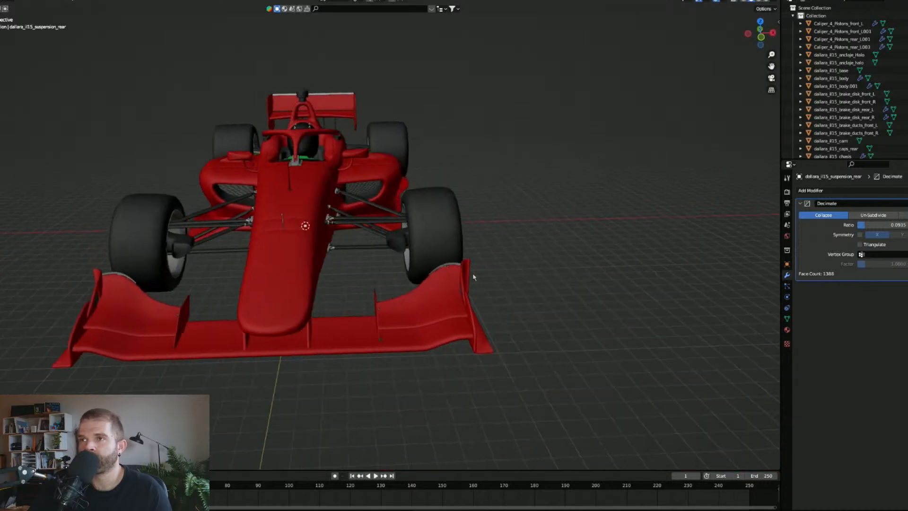
middle_drag(334, 275, 371, 278)
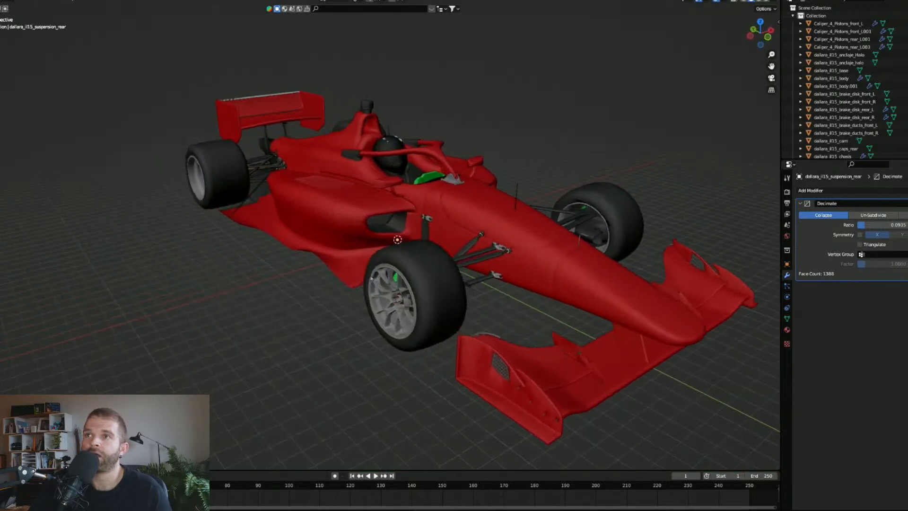
scroll(289, 262, down, 3)
middle_drag(302, 261, 320, 285)
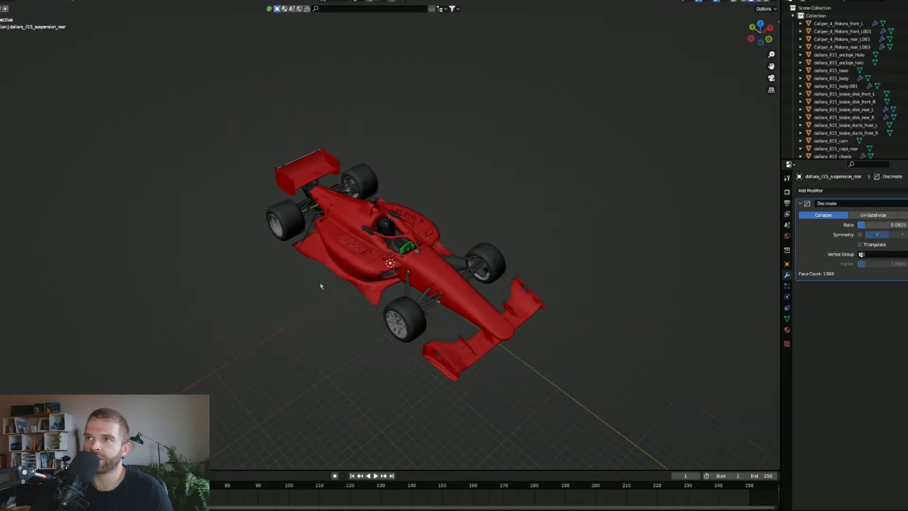
scroll(320, 285, up, 1)
scroll(320, 286, down, 1)
middle_drag(378, 284, 397, 284)
scroll(398, 284, up, 2)
drag(719, 427, 92, 77)
middle_drag(487, 264, 404, 255)
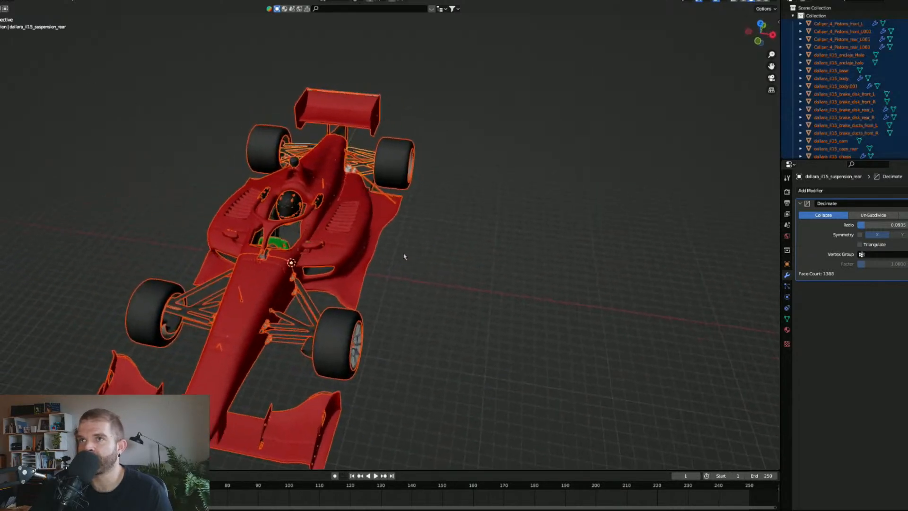
scroll(403, 255, up, 2)
middle_drag(534, 172, 576, 163)
scroll(575, 163, up, 2)
middle_drag(362, 176, 502, 192)
scroll(513, 197, up, 4)
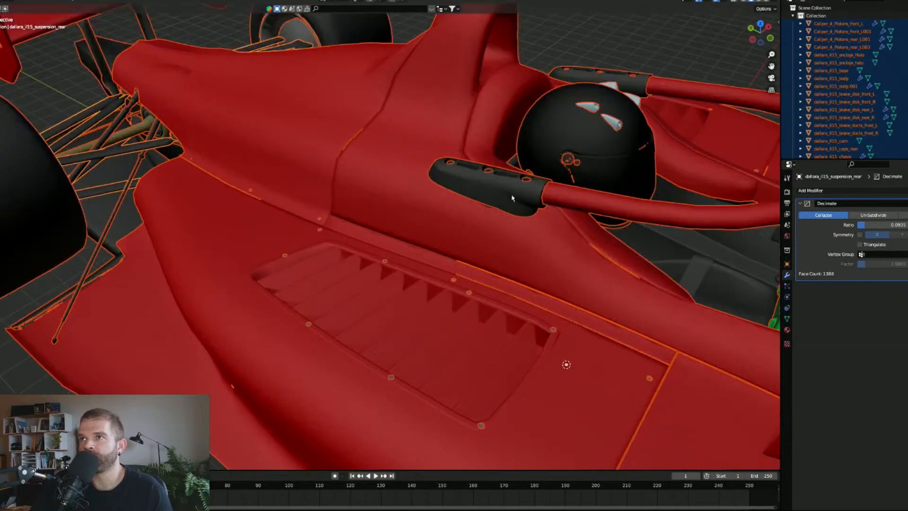
Step: Delete the black driver's helmet from the cockpit after looking over the car around it
click(592, 152)
middle_drag(591, 152, 570, 156)
scroll(570, 156, down, 4)
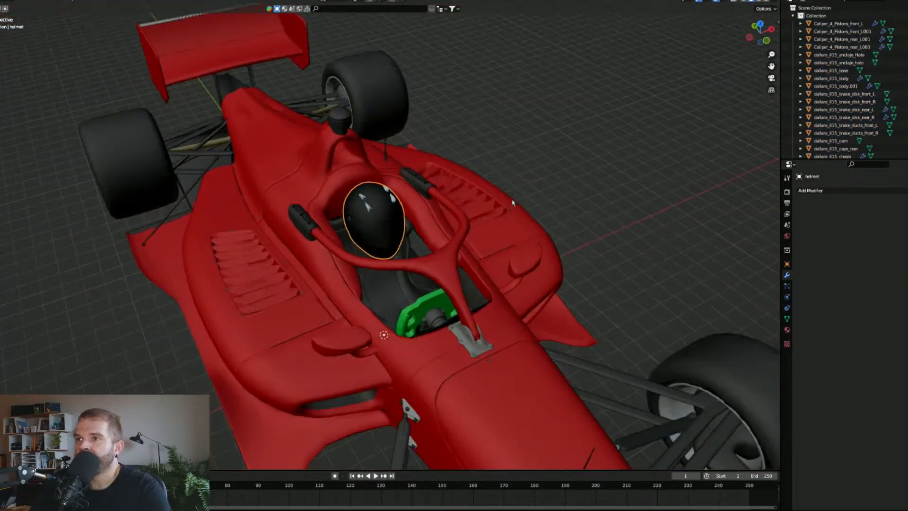
middle_drag(513, 203, 433, 189)
scroll(430, 188, up, 2)
scroll(389, 169, up, 2)
middle_drag(349, 187, 392, 176)
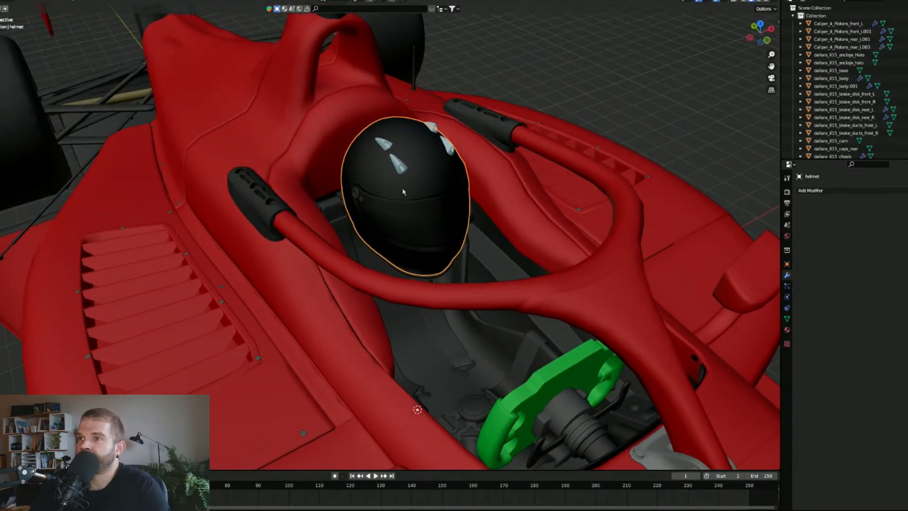
scroll(402, 171, down, 8)
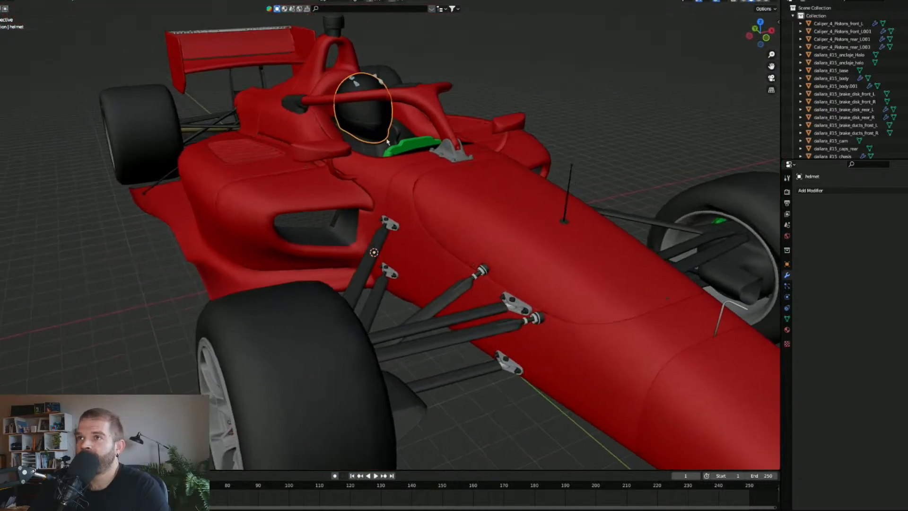
middle_drag(386, 141, 344, 136)
middle_drag(265, 140, 370, 151)
scroll(370, 150, up, 4)
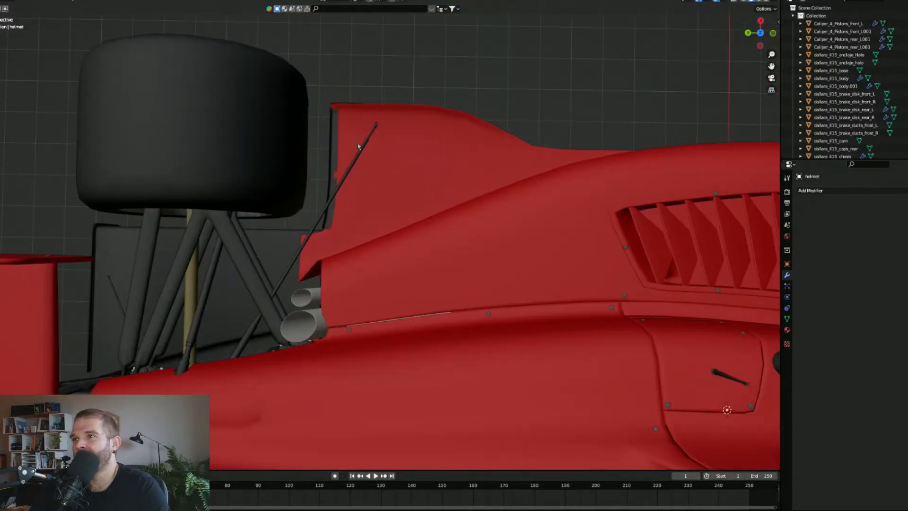
scroll(359, 146, down, 8)
scroll(431, 264, up, 2)
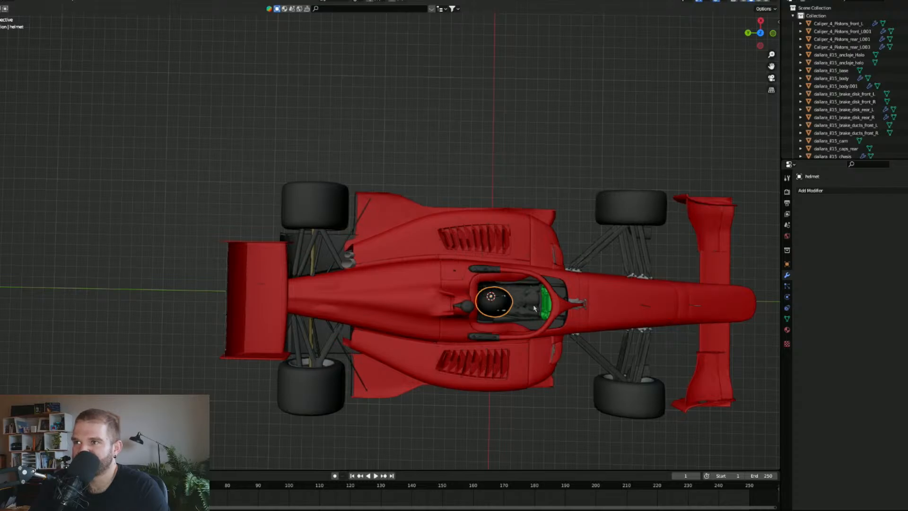
scroll(529, 320, up, 4)
middle_drag(549, 347, 490, 277)
scroll(490, 278, up, 3)
key(Delete)
Step: Delete the leftover helmet parts in the cockpit, including the pale fins, the side knobs and the edge trim
click(452, 204)
key(Delete)
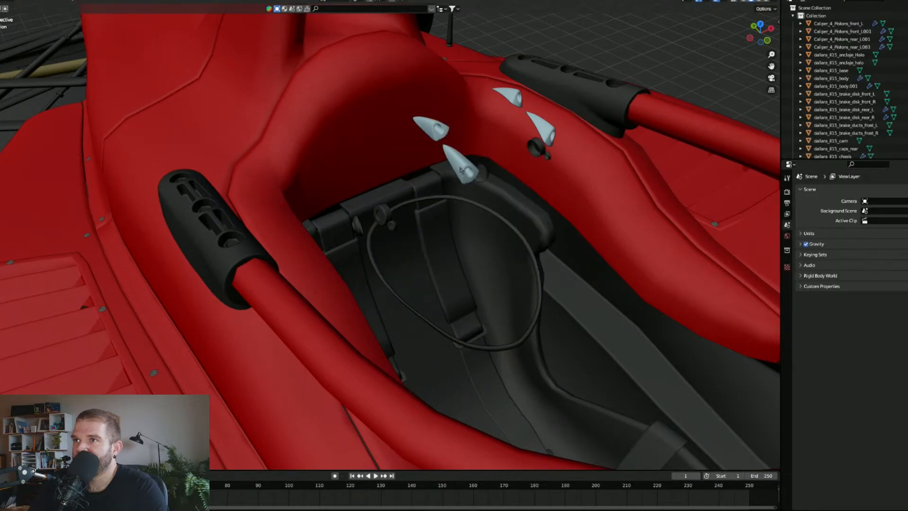
click(461, 169)
key(Delete)
click(422, 198)
key(Delete)
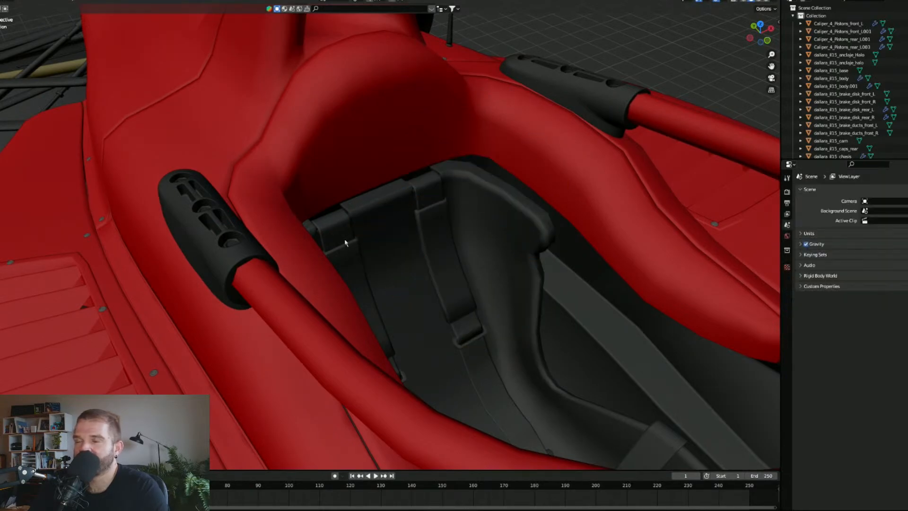
Step: Examine the open cockpit, sidepods, nose and front suspension for further parts to reduce
scroll(423, 199, down, 6)
scroll(357, 258, up, 2)
middle_drag(356, 259, 310, 157)
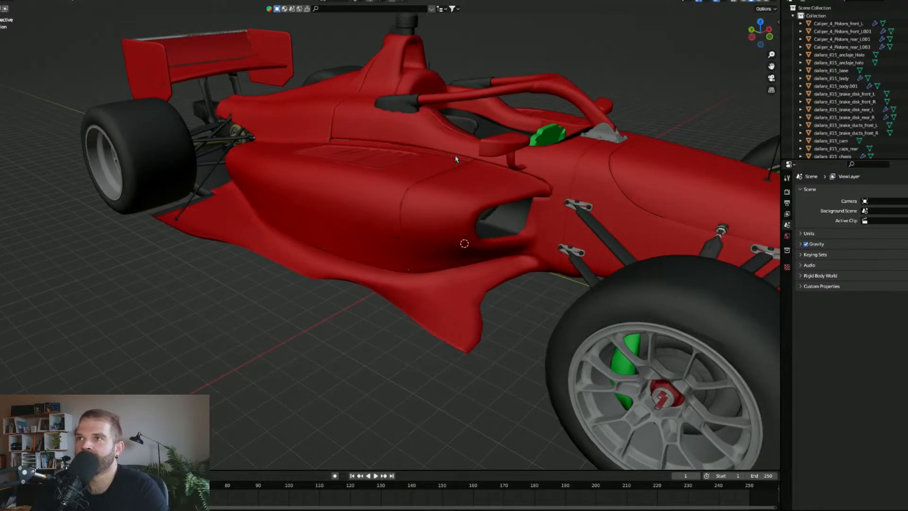
mouse_move(455, 158)
middle_down()
mouse_move(474, 165)
mouse_move(458, 168)
middle_up()
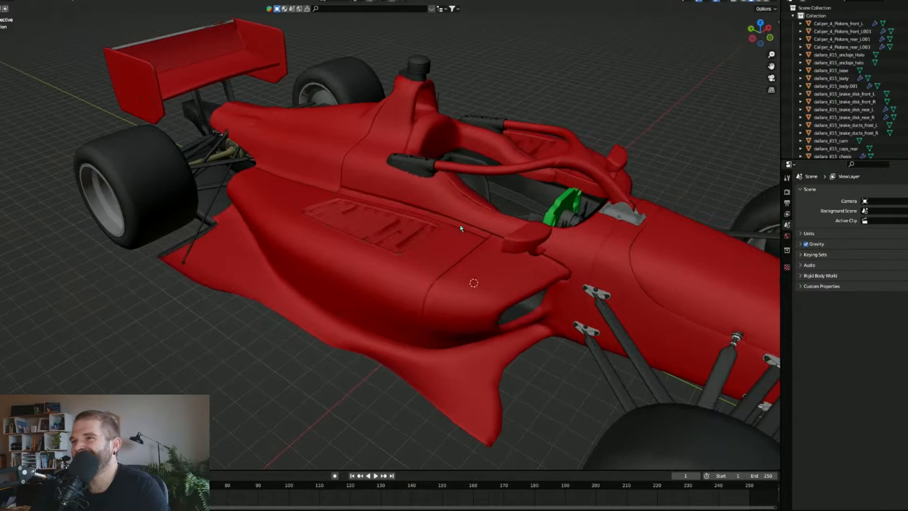
middle_drag(460, 229, 456, 228)
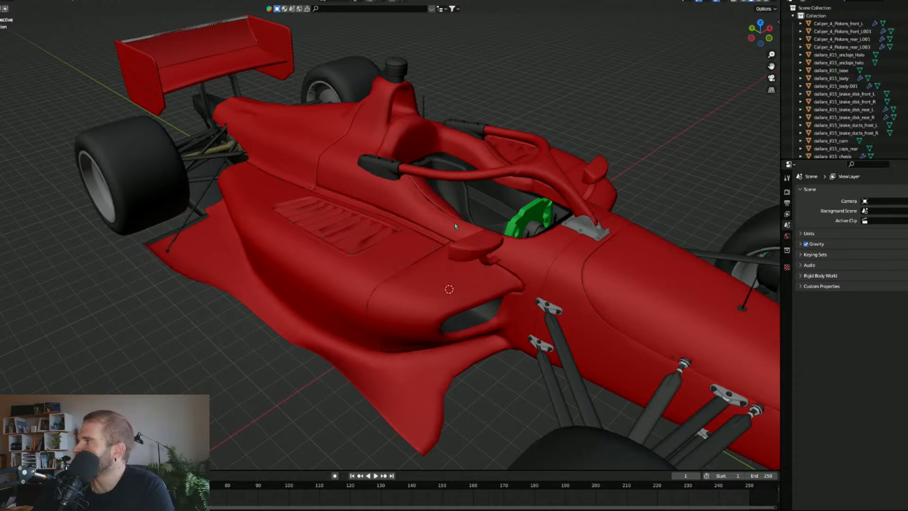
middle_drag(386, 231, 427, 229)
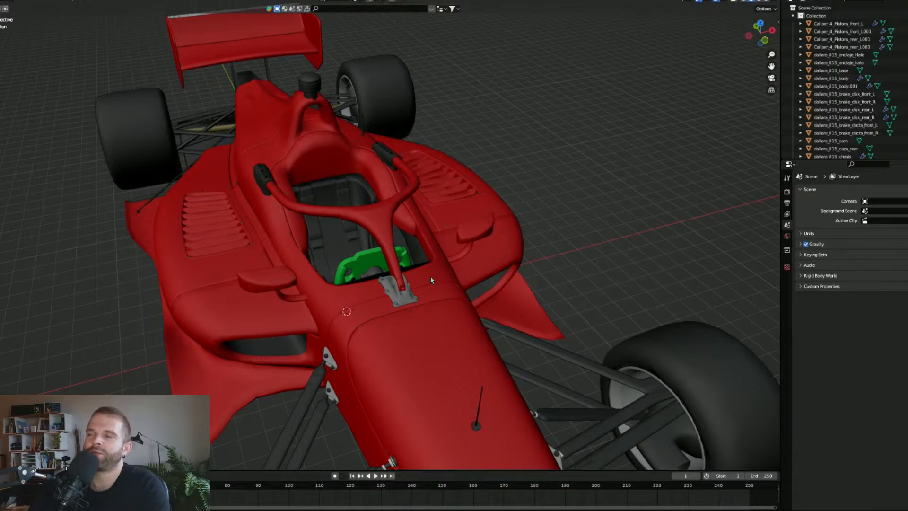
scroll(430, 280, down, 2)
mouse_move(400, 302)
middle_down()
mouse_move(384, 288)
mouse_move(391, 287)
middle_up()
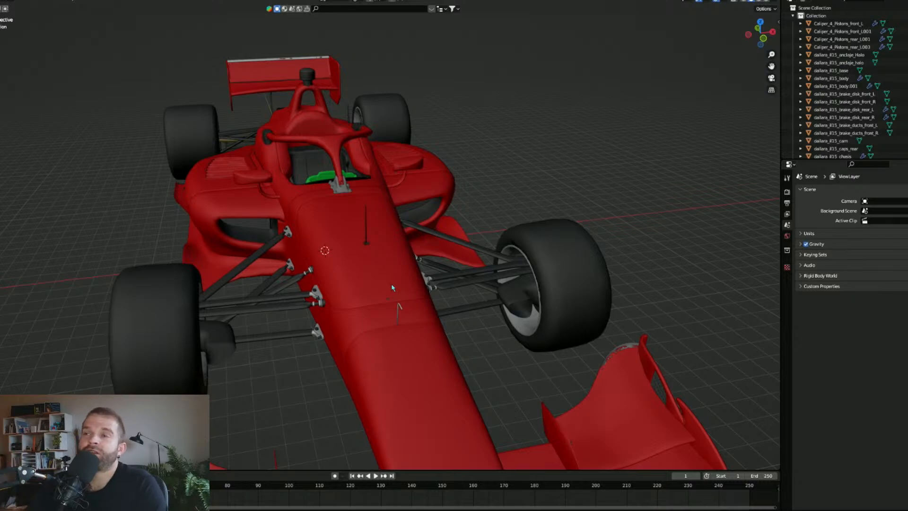
Step: Add a Decimate modifier to the front suspension arms and lower its ratio to 0.0607
click(480, 284)
click(810, 190)
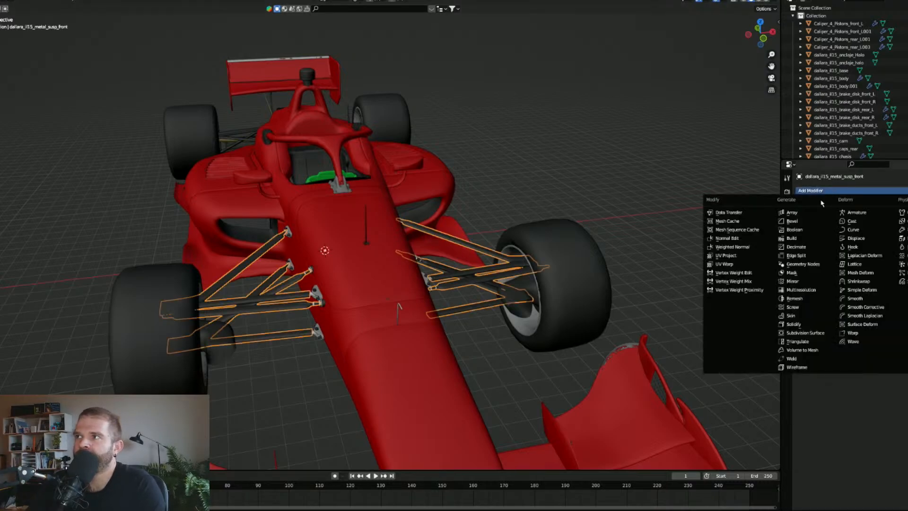
click(803, 230)
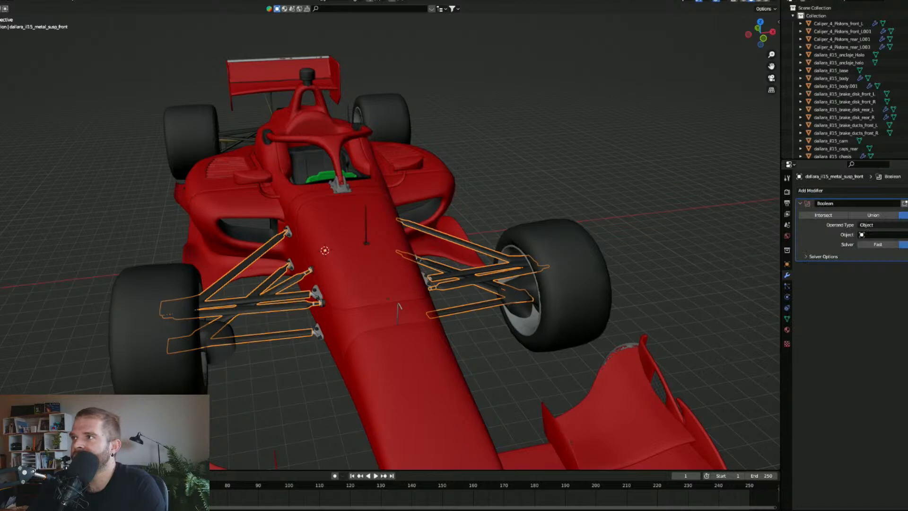
key(ctrl+z)
click(890, 191)
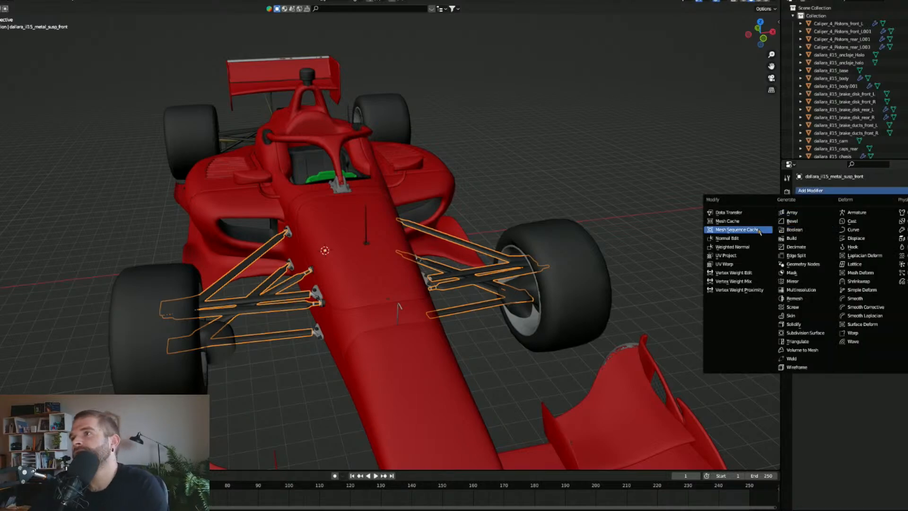
click(806, 247)
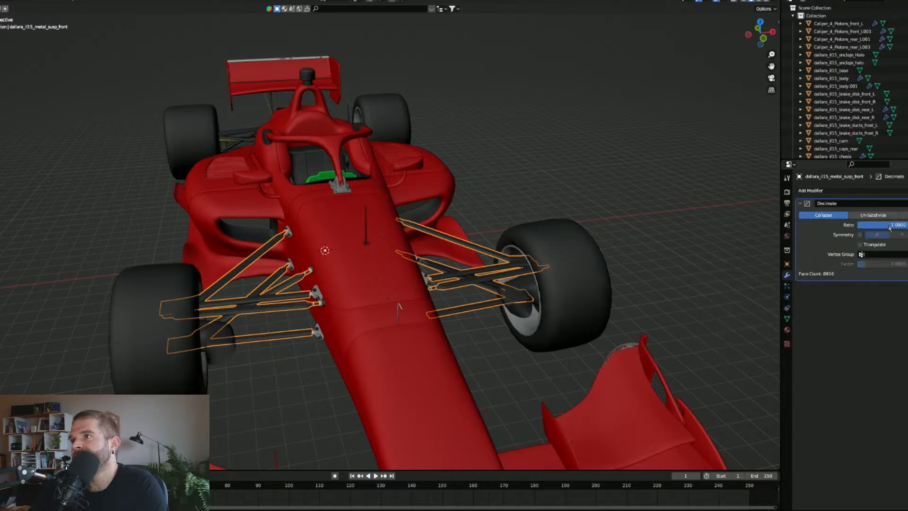
drag(889, 224, 862, 225)
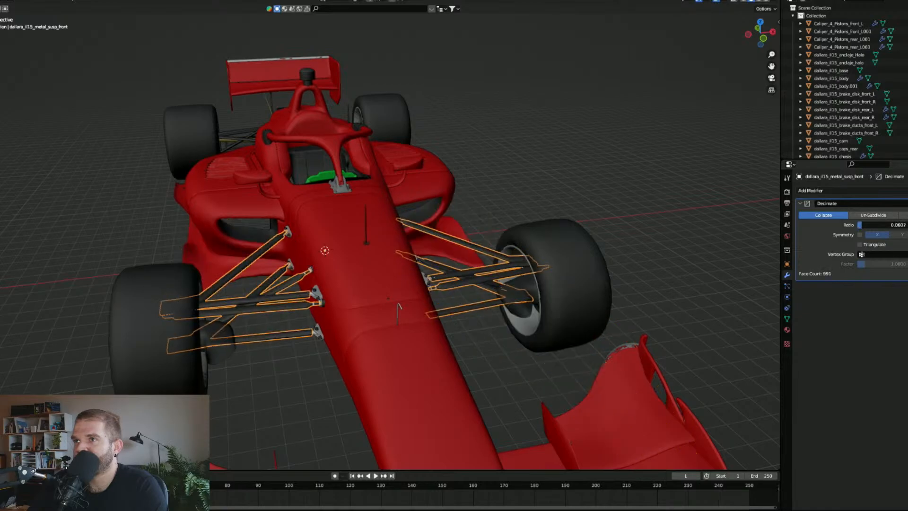
Step: Add a Decimate modifier to the left front brake duct inside the wheel and lower its ratio
middle_drag(409, 335, 426, 331)
scroll(425, 331, up, 3)
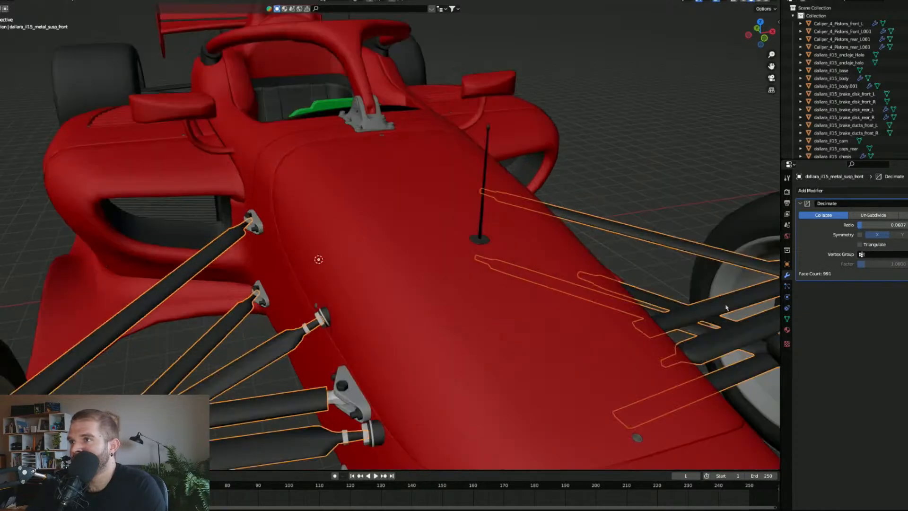
middle_drag(633, 321, 504, 368)
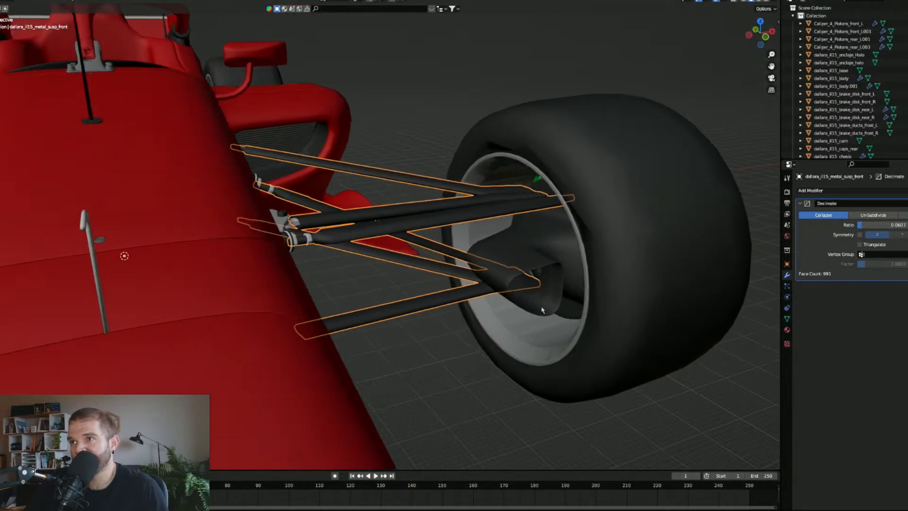
click(556, 304)
click(810, 190)
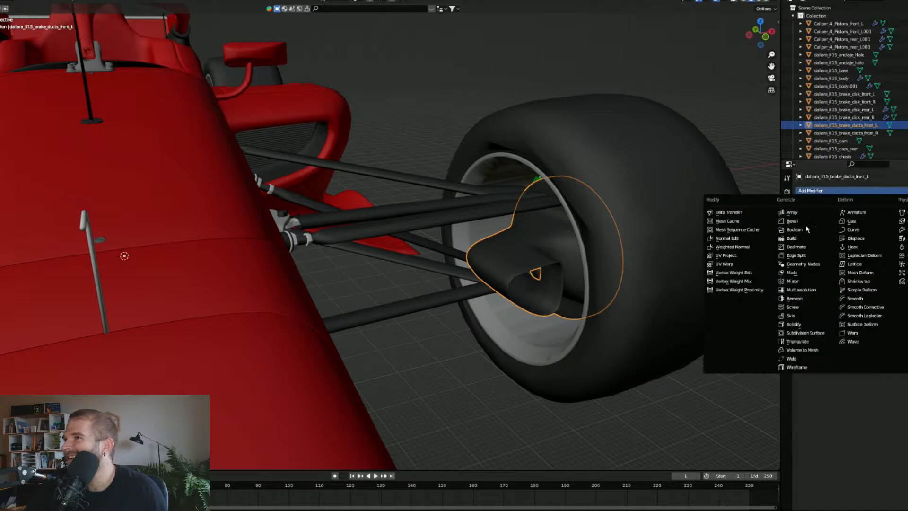
click(803, 248)
drag(888, 225, 831, 226)
Step: Add a Decimate modifier to the perforated panels on the front wing endplates and lower its ratio to 0.2430
scroll(479, 241, down, 8)
click(298, 340)
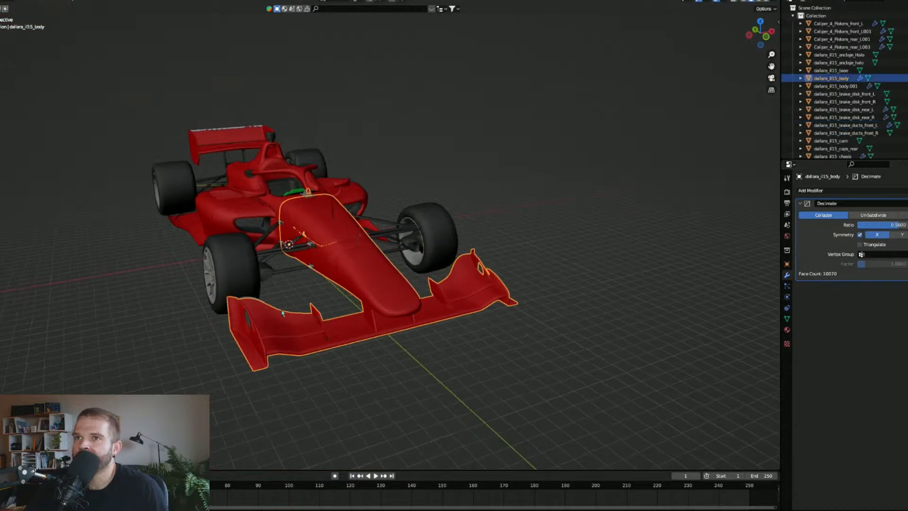
middle_drag(298, 340, 377, 335)
click(383, 340)
scroll(410, 358, up, 3)
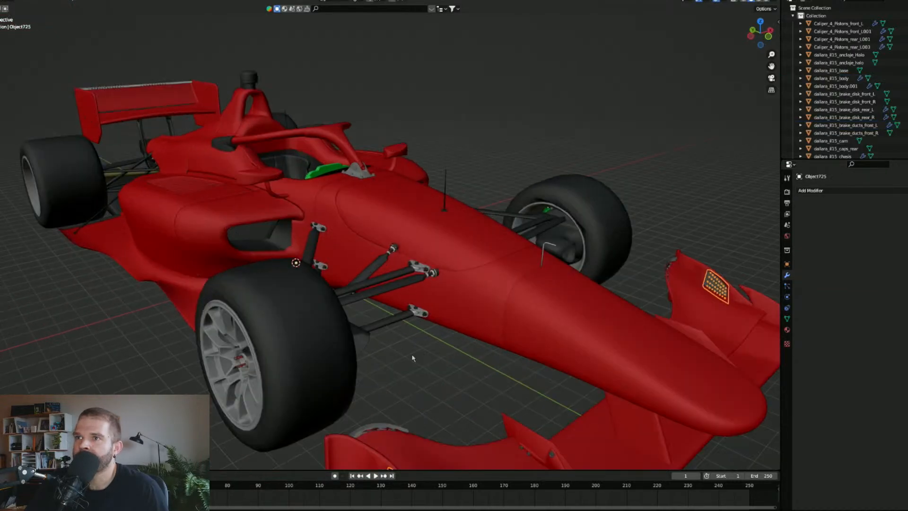
middle_drag(411, 359, 429, 355)
scroll(429, 354, up, 3)
scroll(432, 352, down, 3)
scroll(441, 164, up, 5)
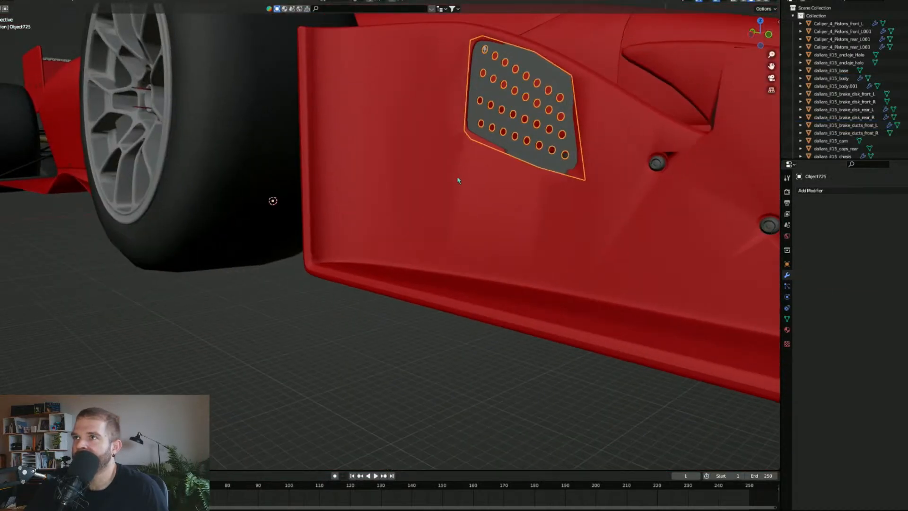
click(803, 190)
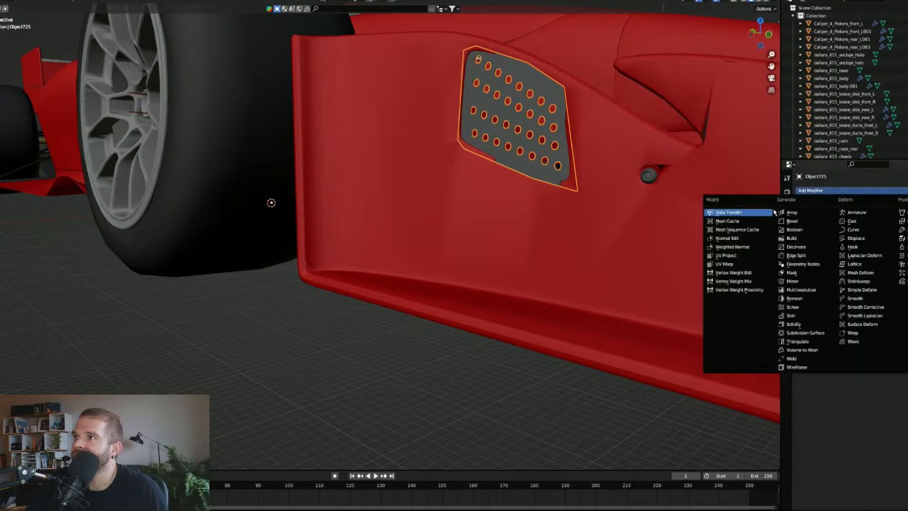
click(795, 247)
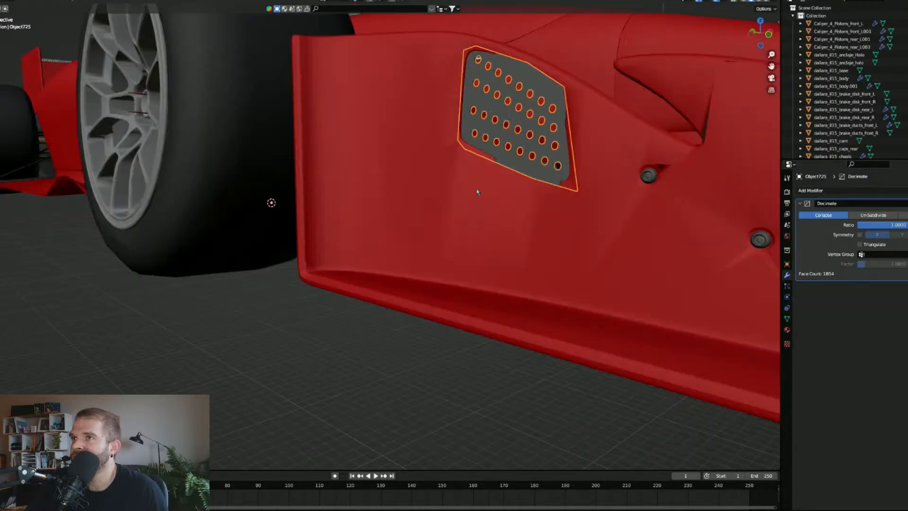
drag(884, 224, 871, 224)
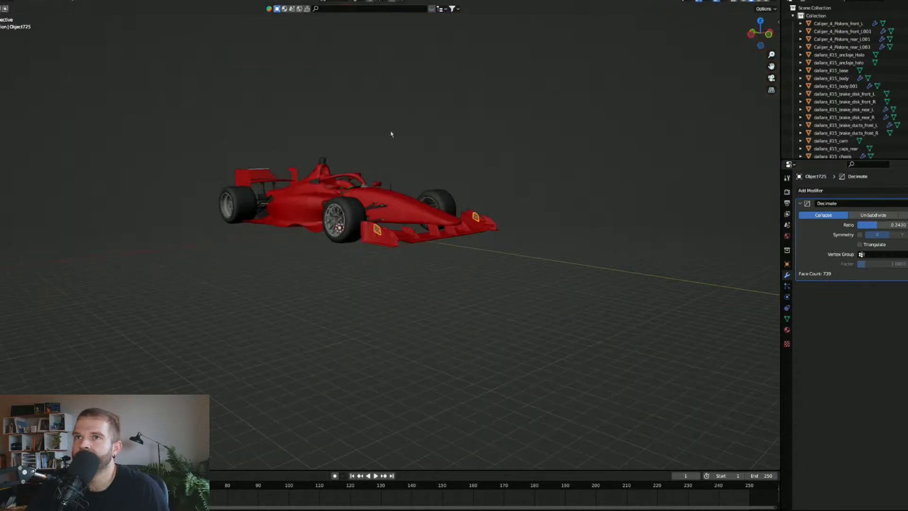
Step: Select the whole car and set up a glTF 2.0 export limited to the selected objects
middle_drag(392, 134, 406, 165)
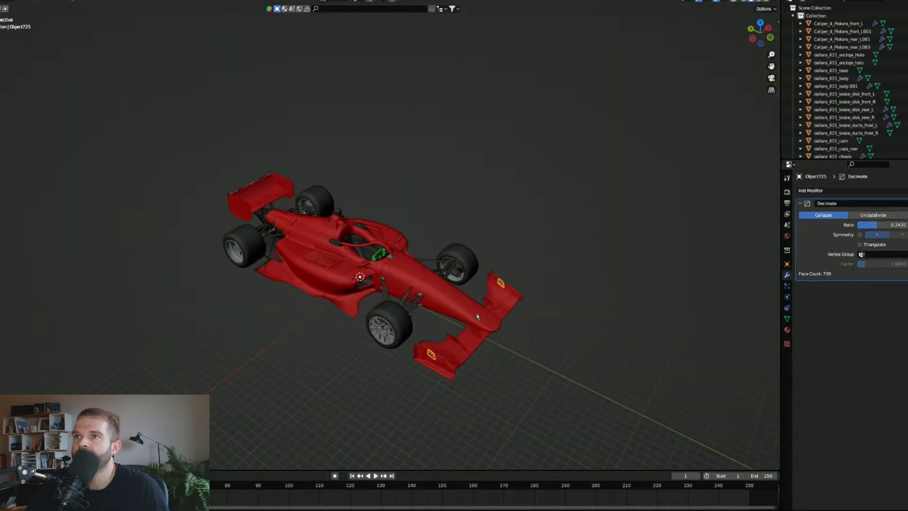
drag(568, 402, 91, 86)
click(1, 1)
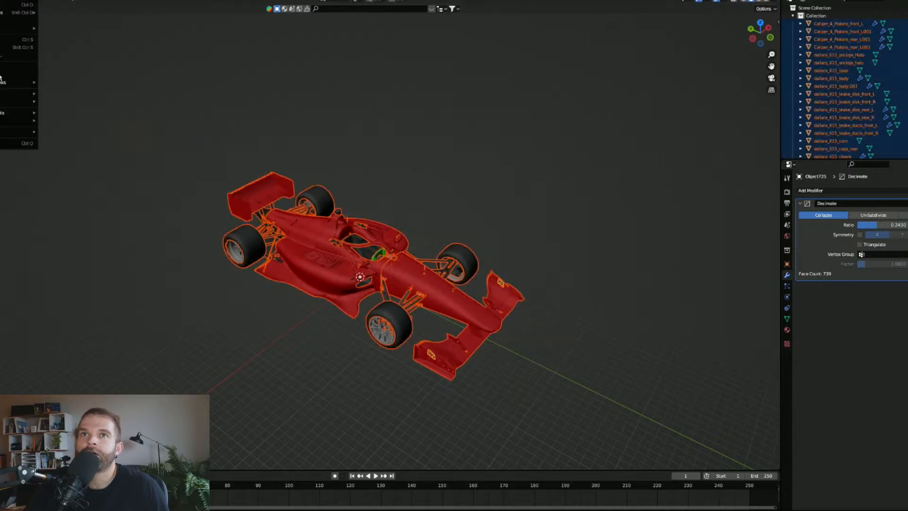
mouse_move(11, 104)
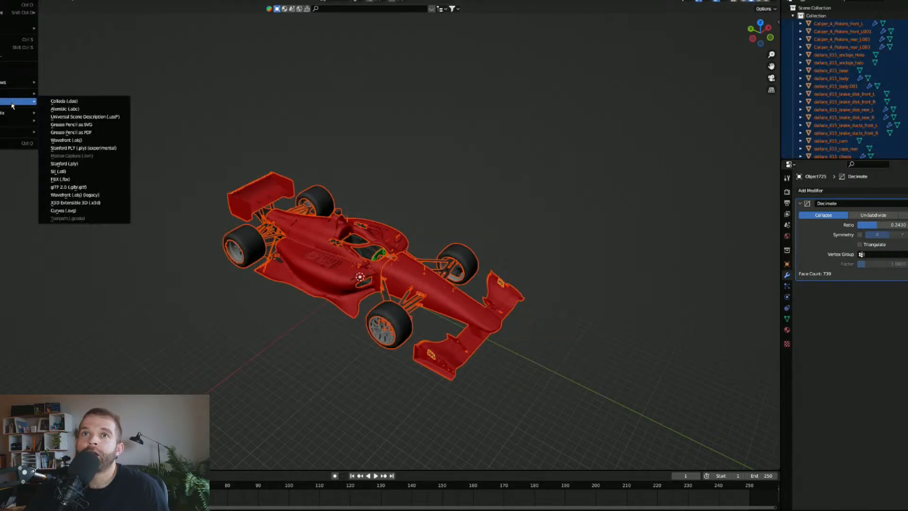
click(78, 189)
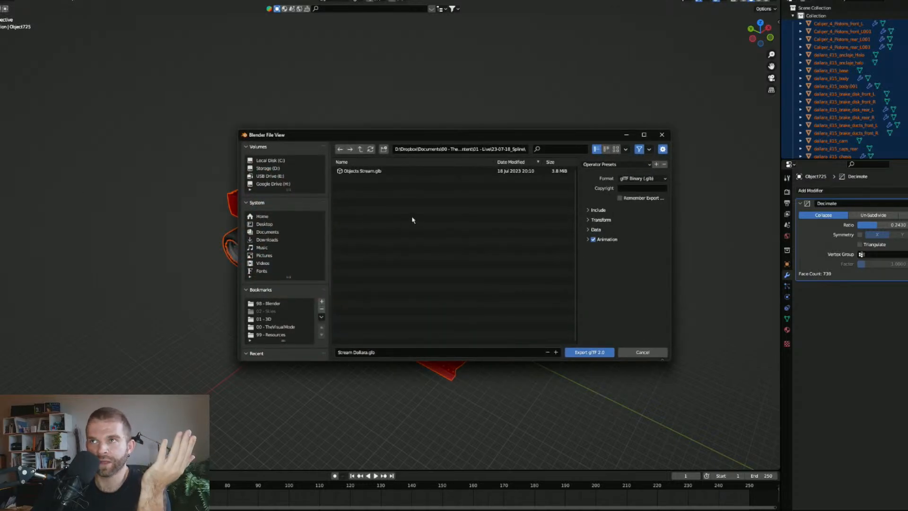
click(591, 210)
click(620, 221)
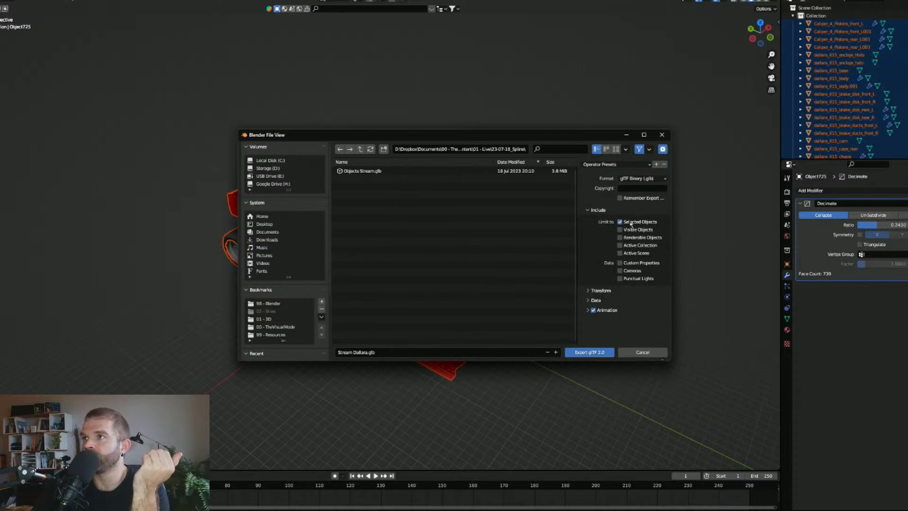
Step: Set the export's materials option to No export and export the car as Stream Dallara.glb
click(589, 300)
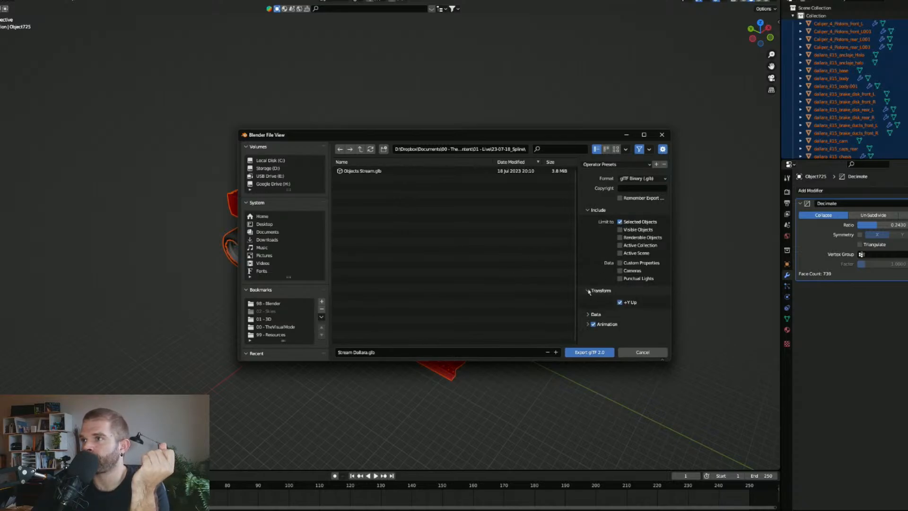
click(592, 319)
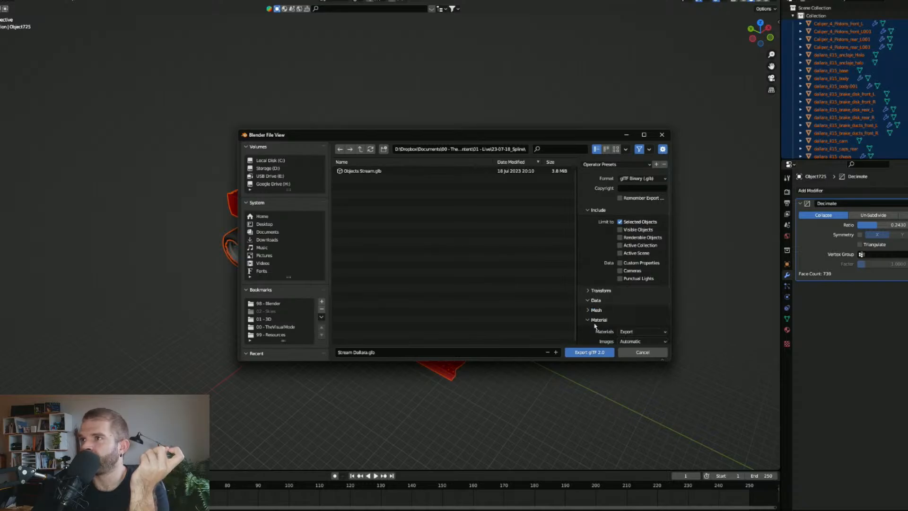
scroll(610, 303, down, 3)
click(636, 269)
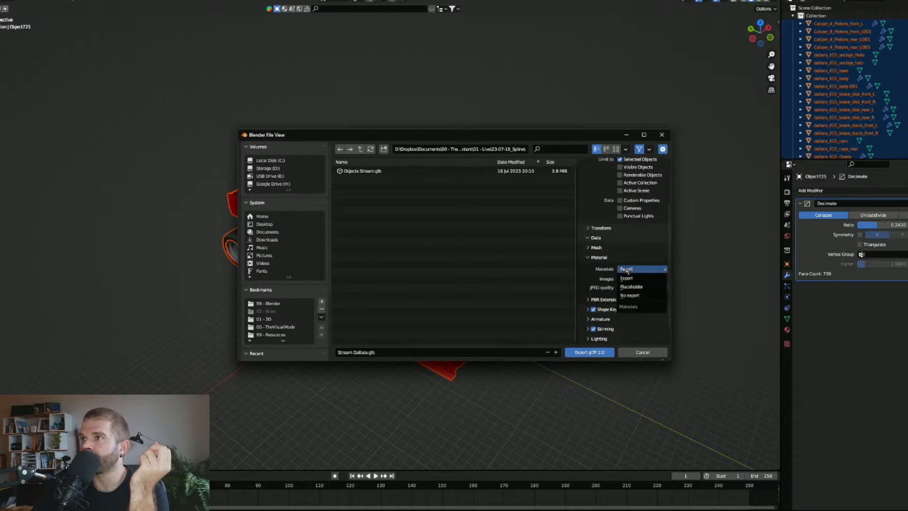
click(629, 297)
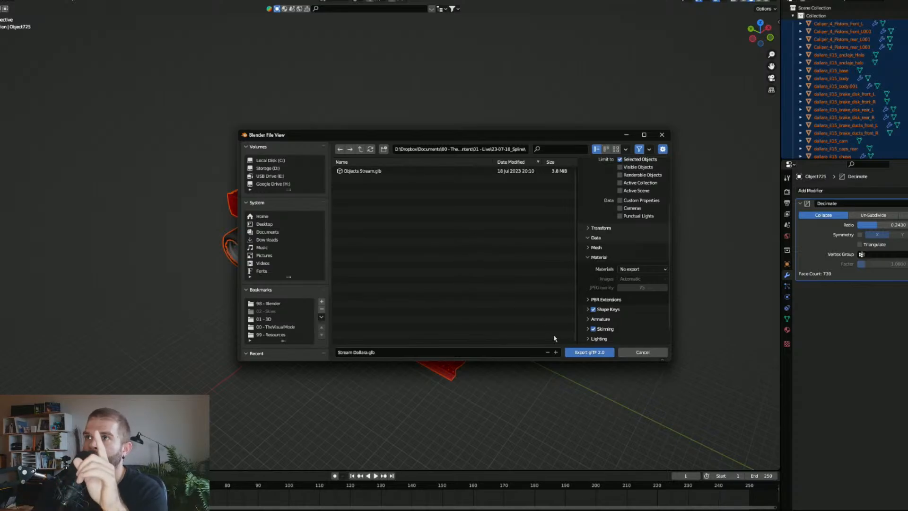
click(601, 353)
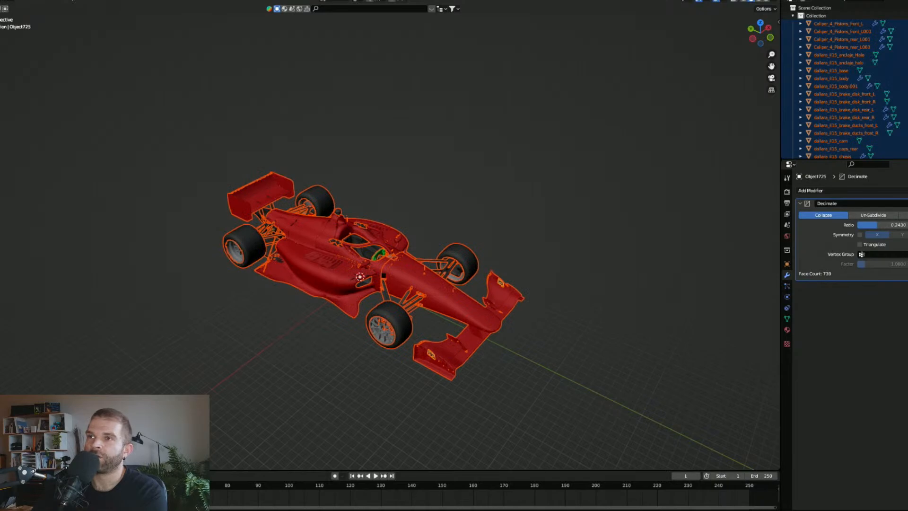
Step: Check the exported Stream Dallara.glb's size in File Explorer, and return to Blender to look over the car
scroll(376, 274, up, 7)
scroll(387, 276, down, 6)
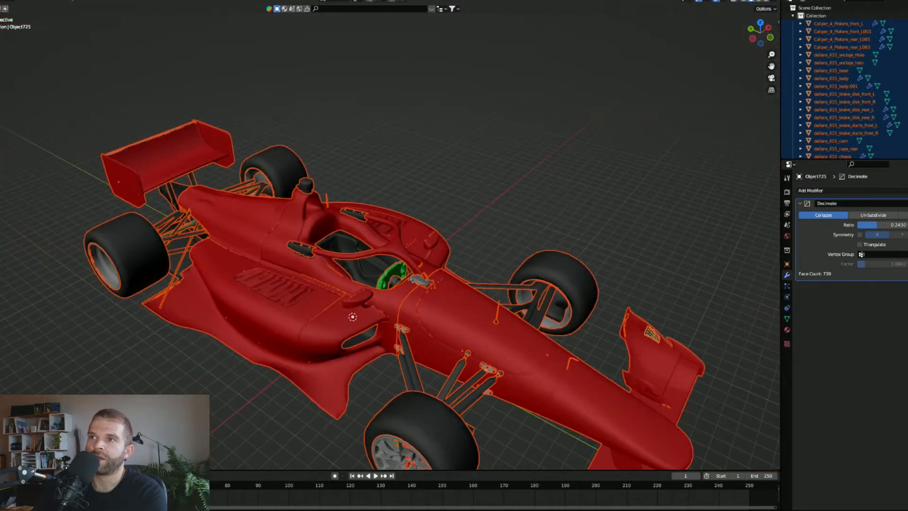
middle_drag(419, 276, 407, 276)
key(alt+Tab)
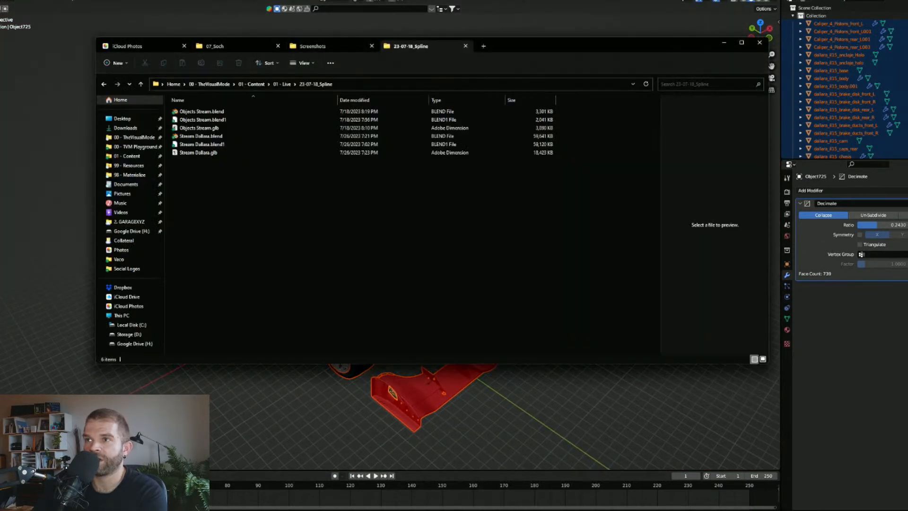
click(385, 153)
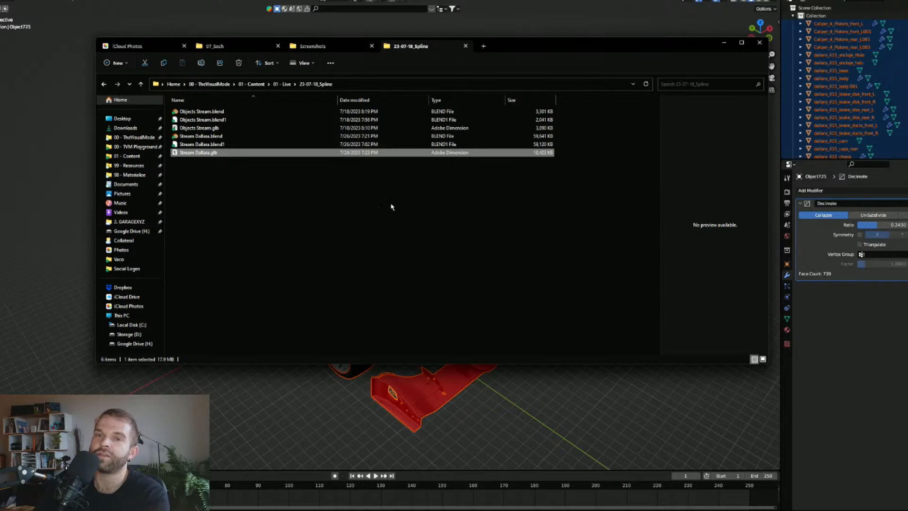
key(alt+Tab)
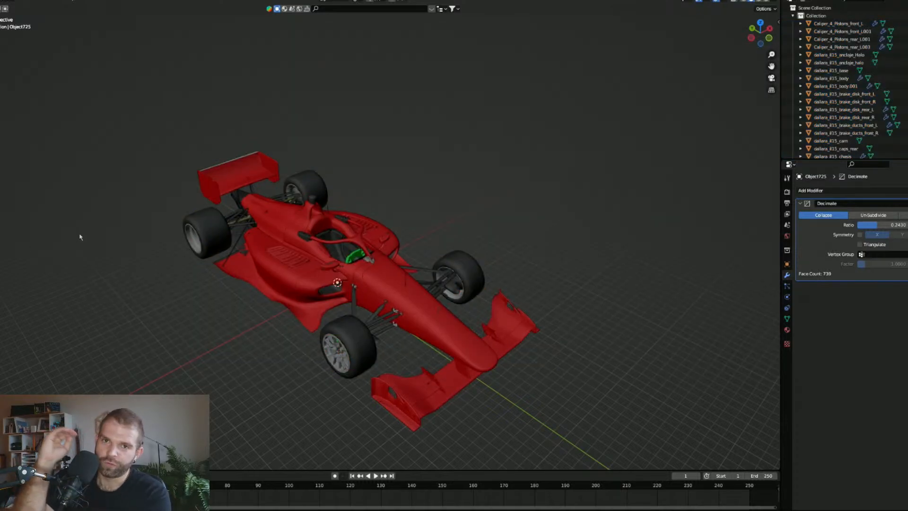
scroll(328, 270, up, 2)
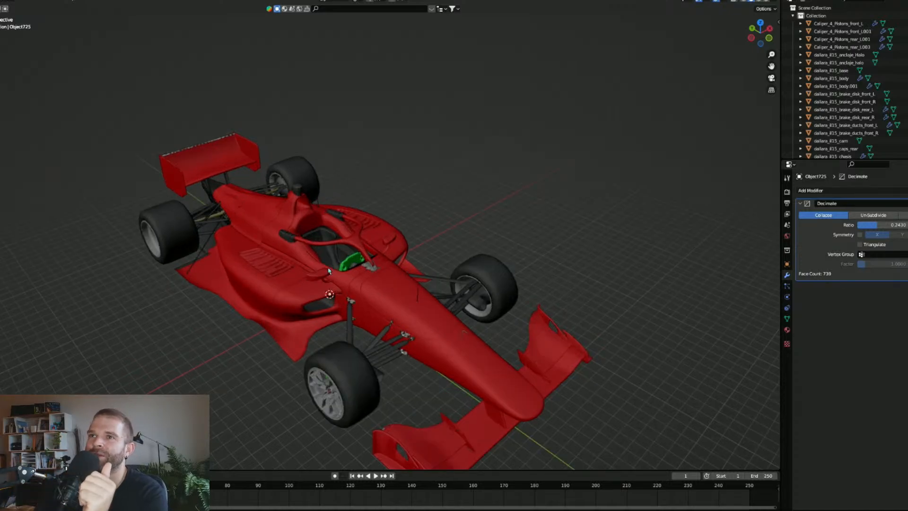
scroll(329, 270, up, 4)
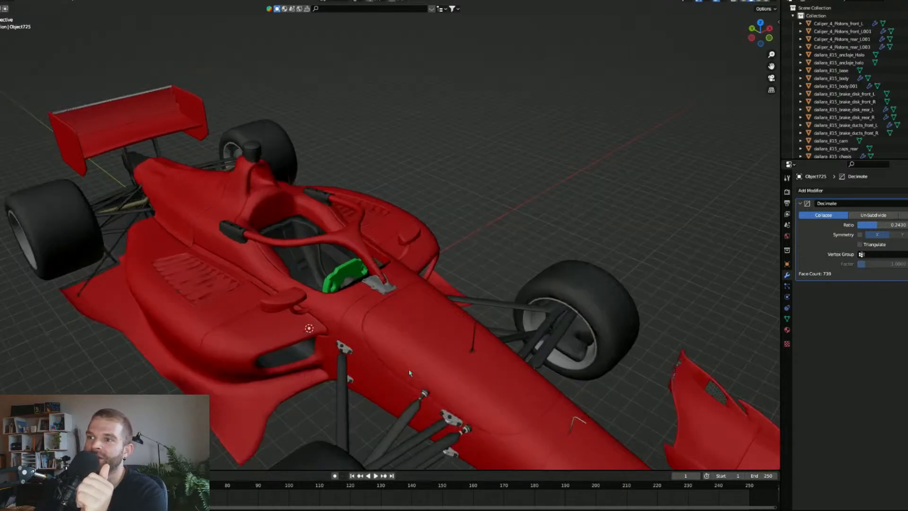
scroll(410, 372, down, 5)
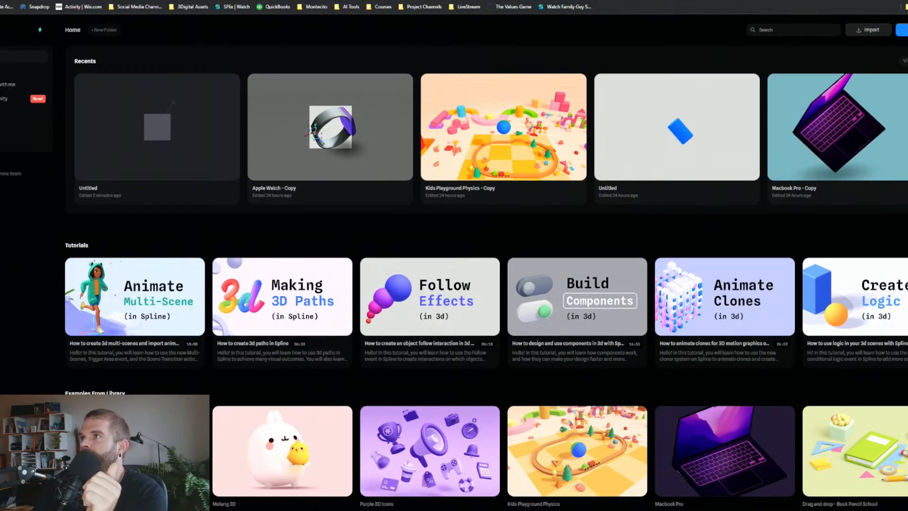
Step: Switch to Spline in the browser and look through its home page and library examples, including Kids Playground Physics
key(ctrl+Tab)
key(ctrl+shift+Tab)
key(ctrl+shift+Tab)
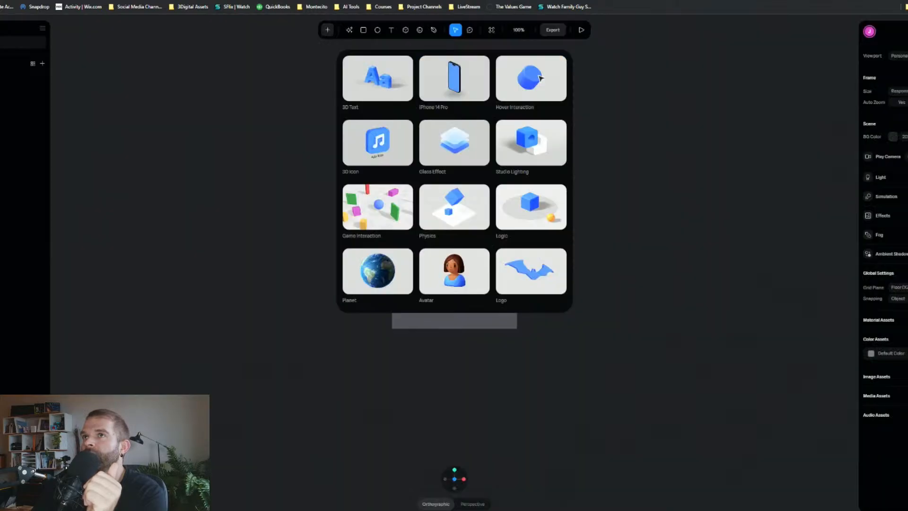
key(ctrl+Tab)
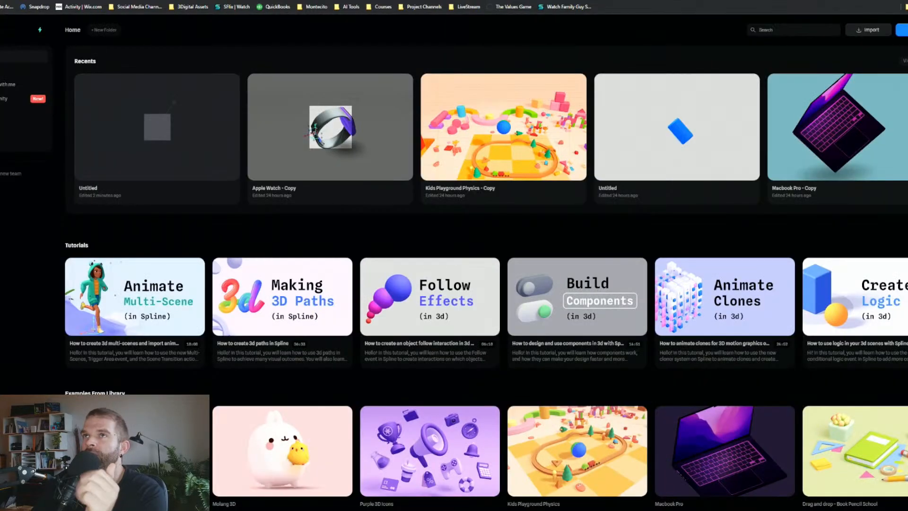
key(ctrl+Tab)
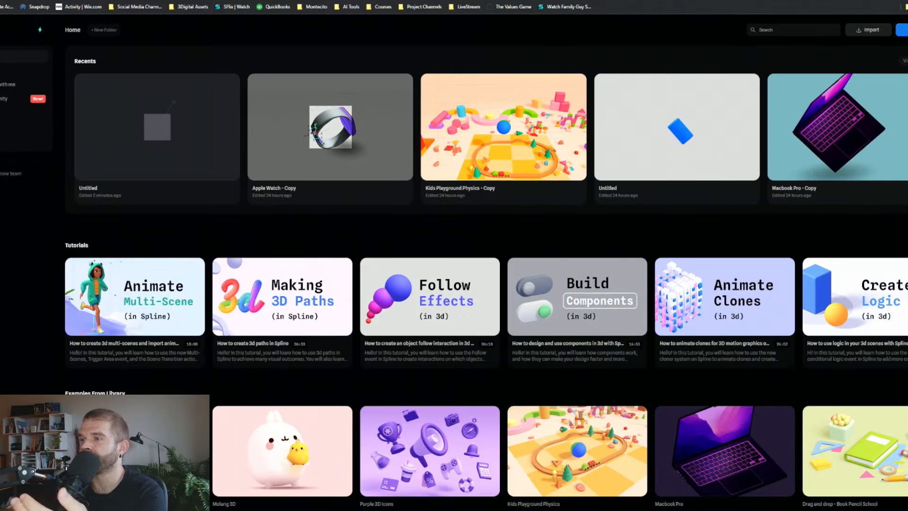
scroll(567, 192, down, 3)
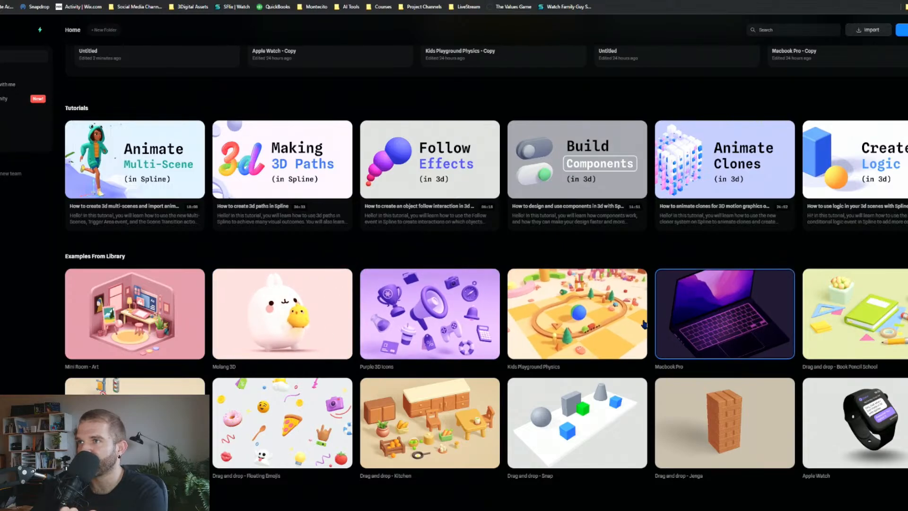
click(587, 323)
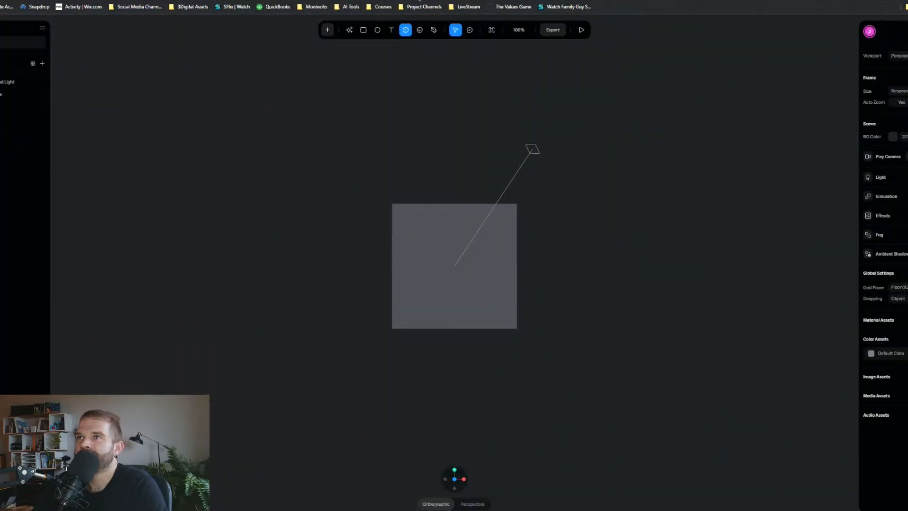
Step: Import the 3D model file Stream Dallara.glb into the new Spline scene
click(463, 309)
middle_drag(464, 310, 424, 324)
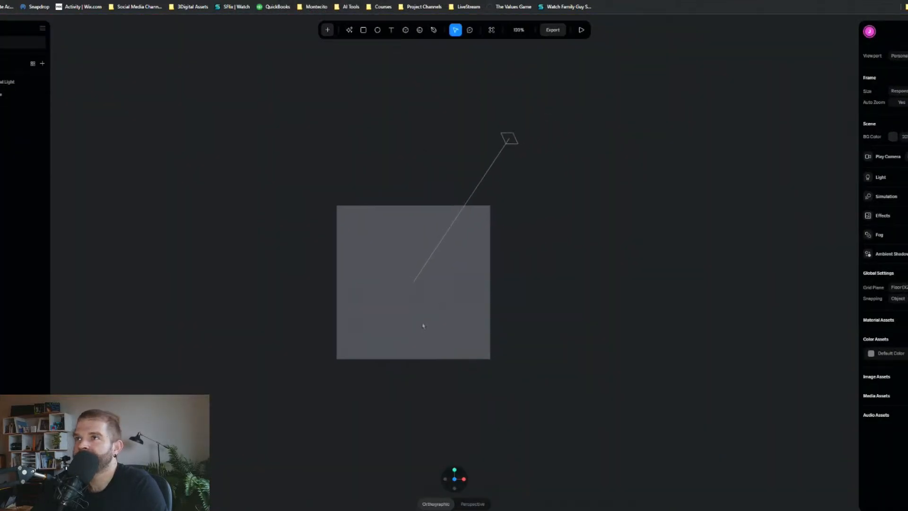
scroll(423, 324, up, 3)
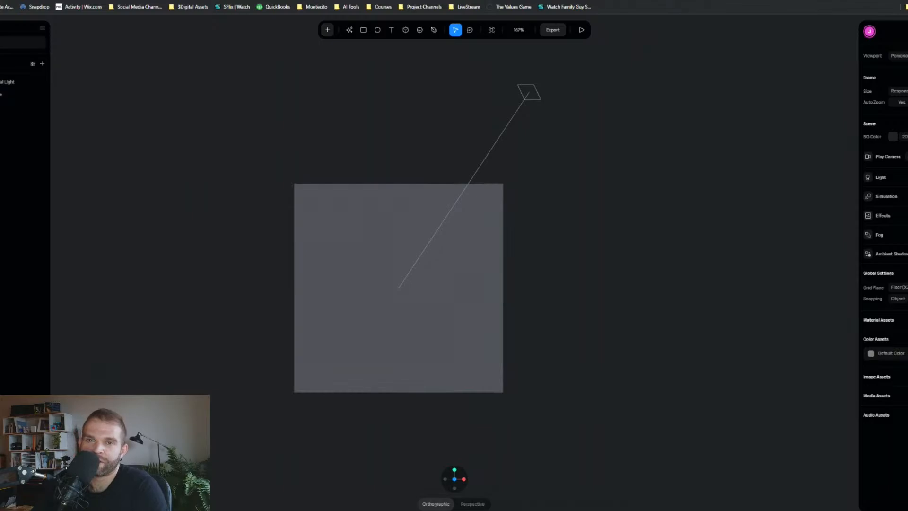
key(ctrl+shift+i)
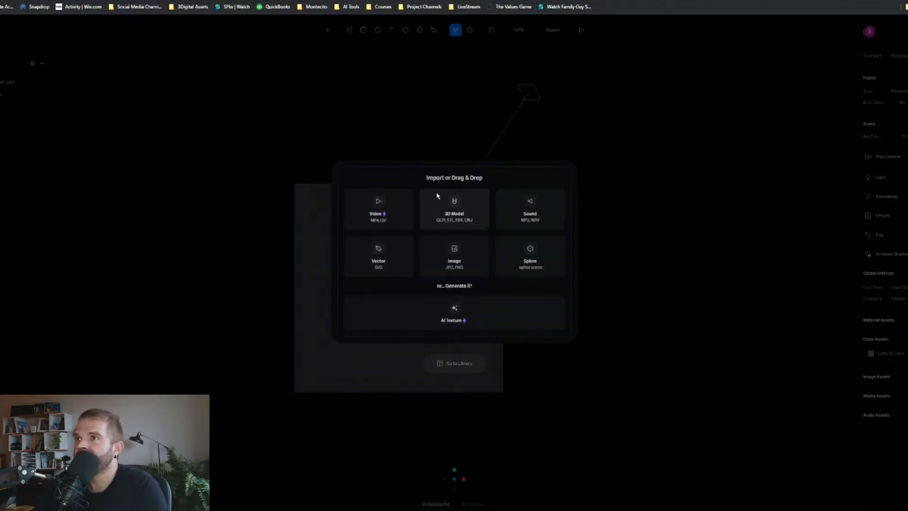
click(462, 220)
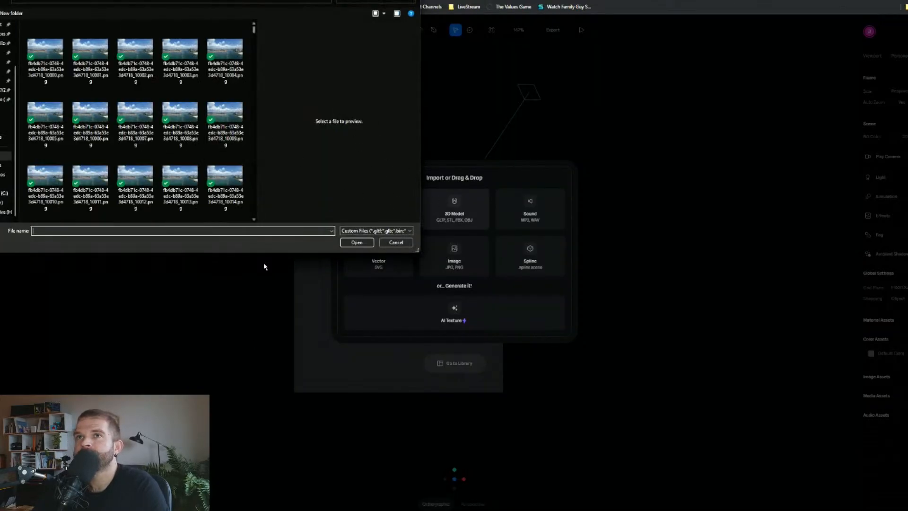
click(246, 2)
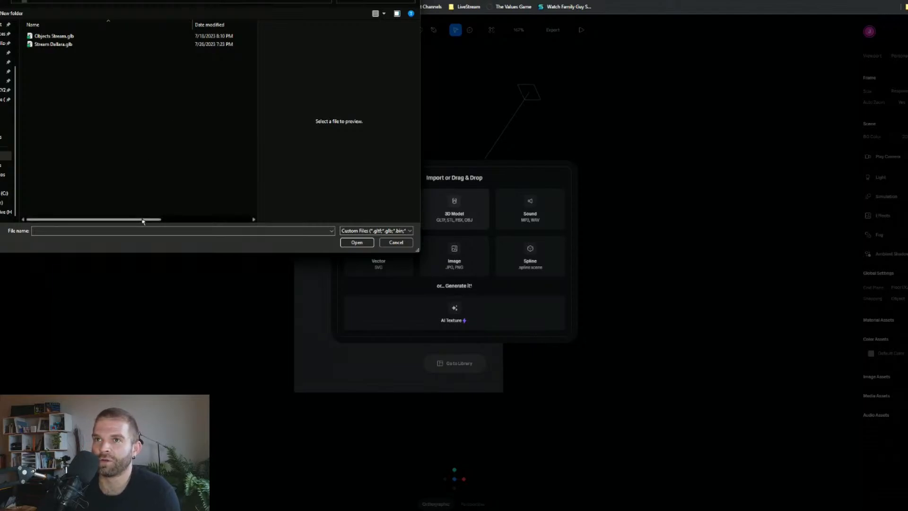
click(69, 44)
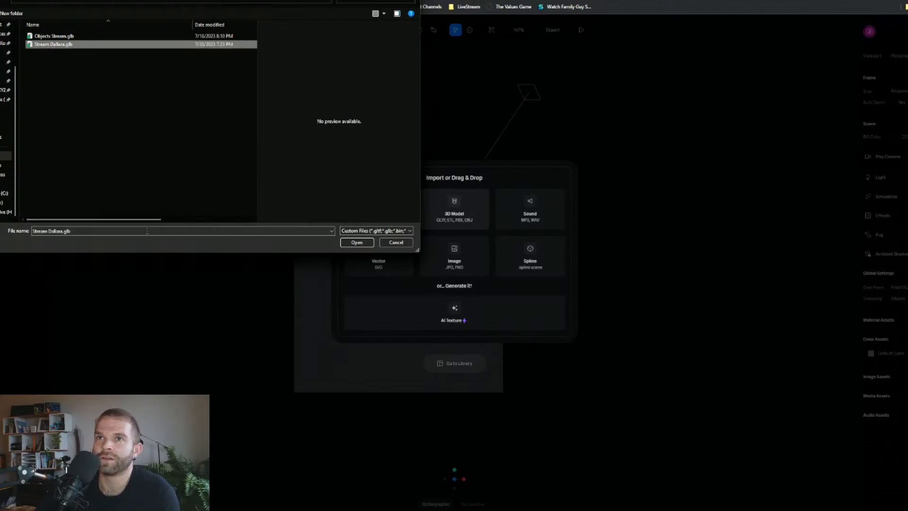
mouse_move(150, 219)
mouse_down()
mouse_move(266, 221)
mouse_move(139, 218)
mouse_up()
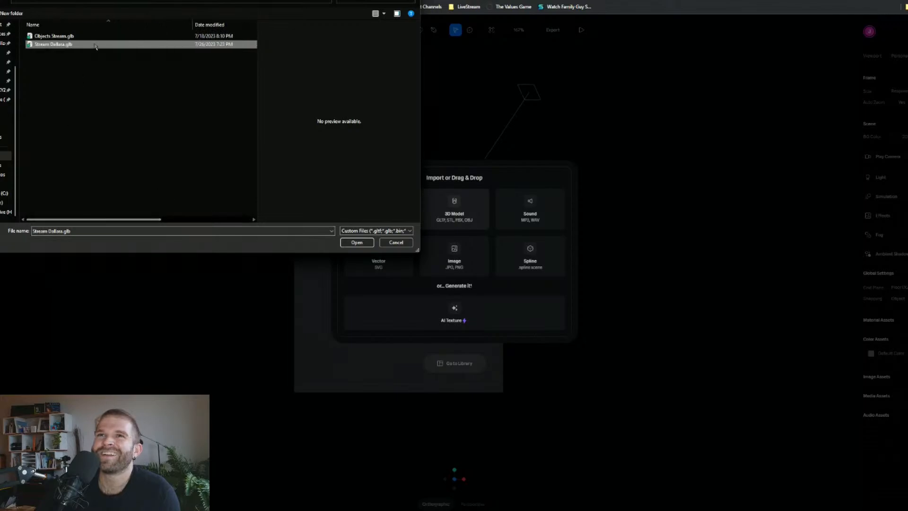
double_click(94, 48)
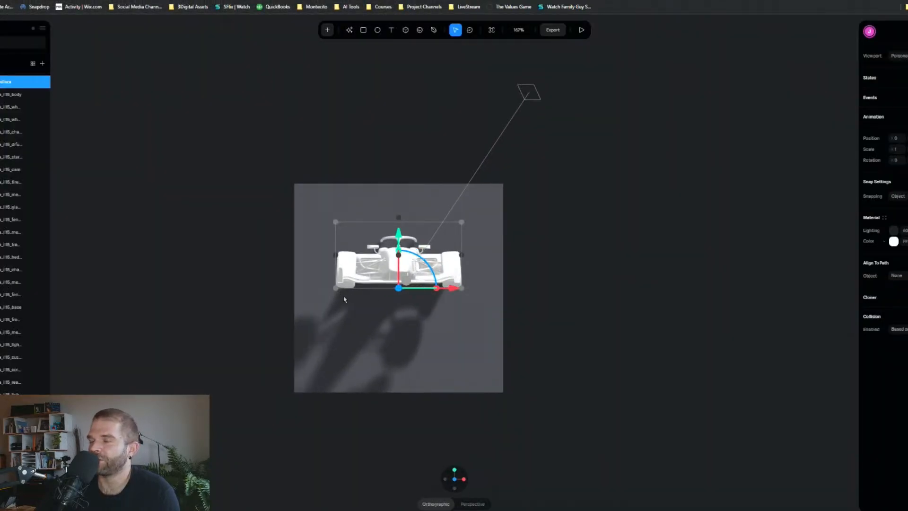
Step: Delete the default grey rectangle that cuts through the middle of the imported car
scroll(345, 307, up, 3)
middle_drag(350, 332, 352, 339)
alt+drag(248, 282, 318, 321)
click(494, 204)
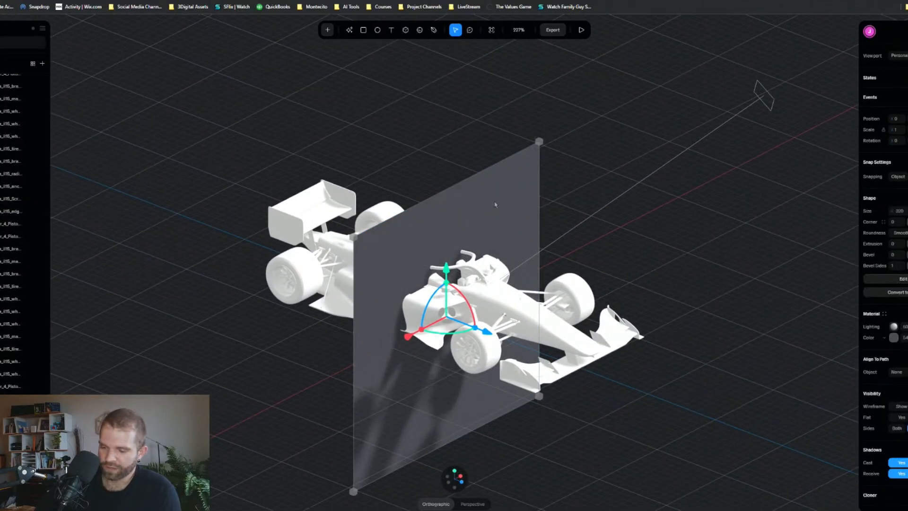
key(Delete)
Step: Preview the scene in play mode, inspect the car up close and from other angles, and return to the editor
alt+drag(506, 301, 407, 288)
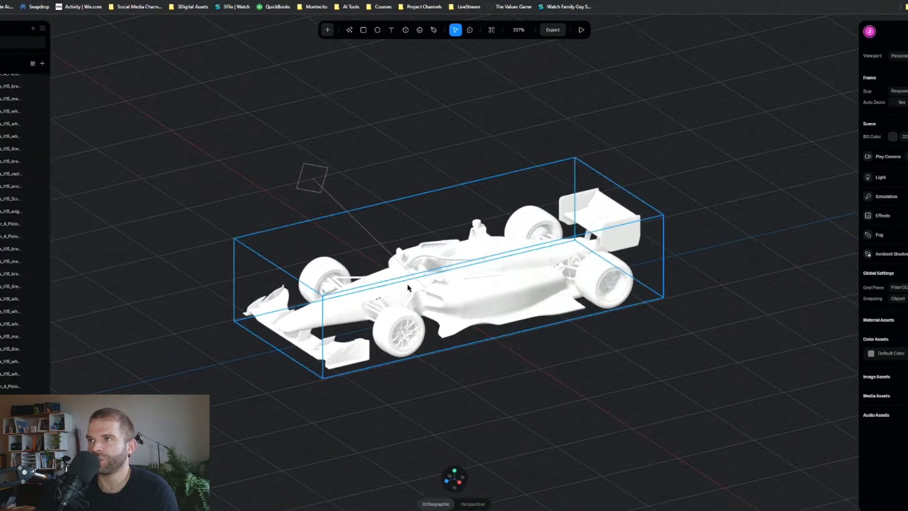
click(581, 29)
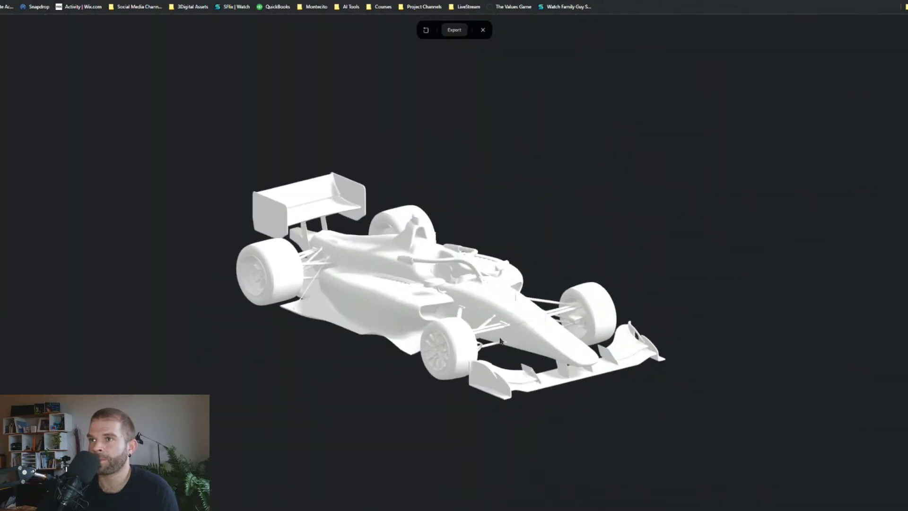
scroll(487, 343, up, 5)
drag(470, 345, 501, 37)
scroll(407, 326, down, 5)
click(483, 30)
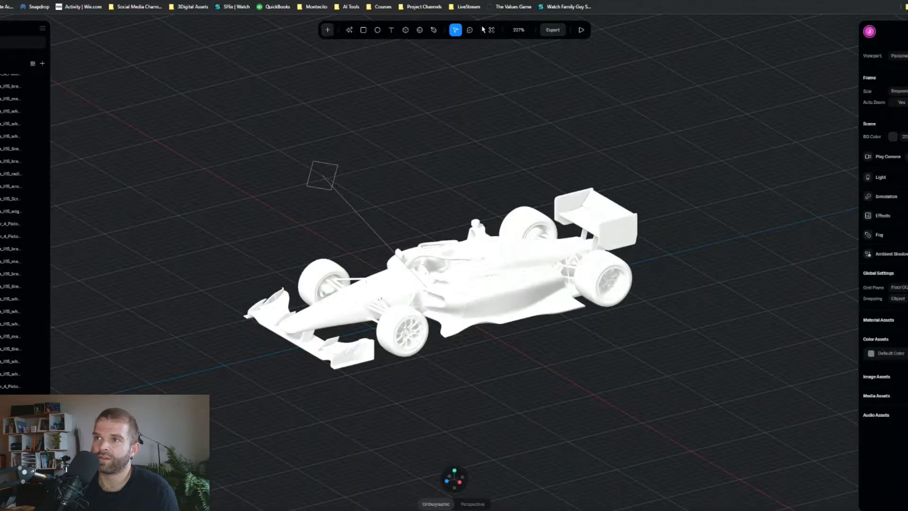
Step: Review the export options for Viewer and Code Export, including the Viewer's play and touch settings
click(552, 30)
click(387, 101)
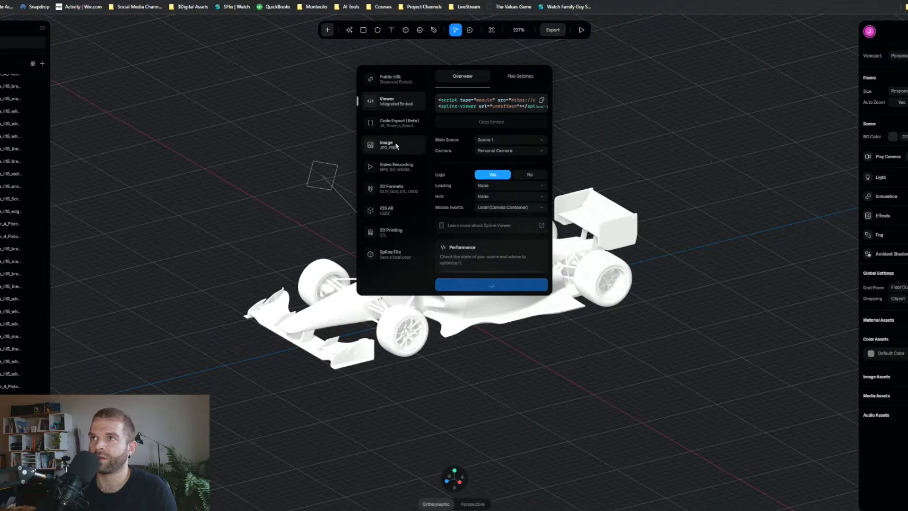
click(401, 124)
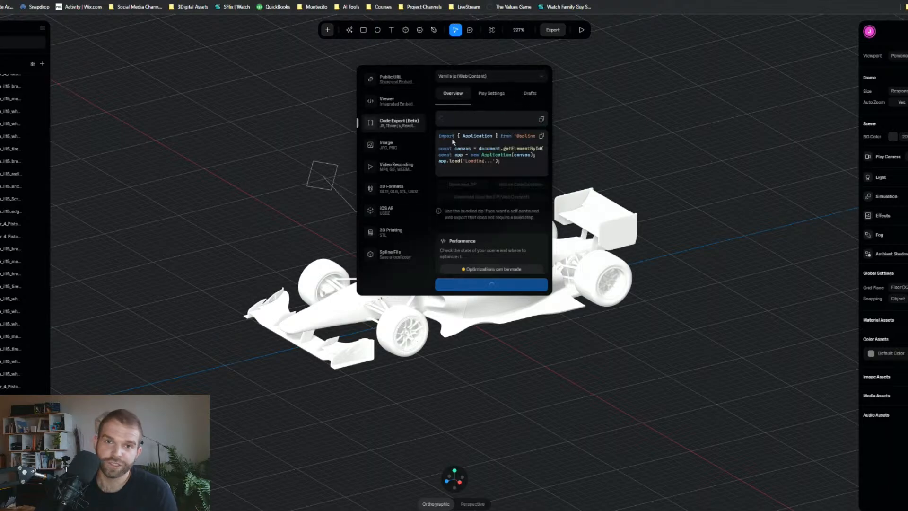
scroll(497, 158, down, 1)
scroll(497, 159, up, 1)
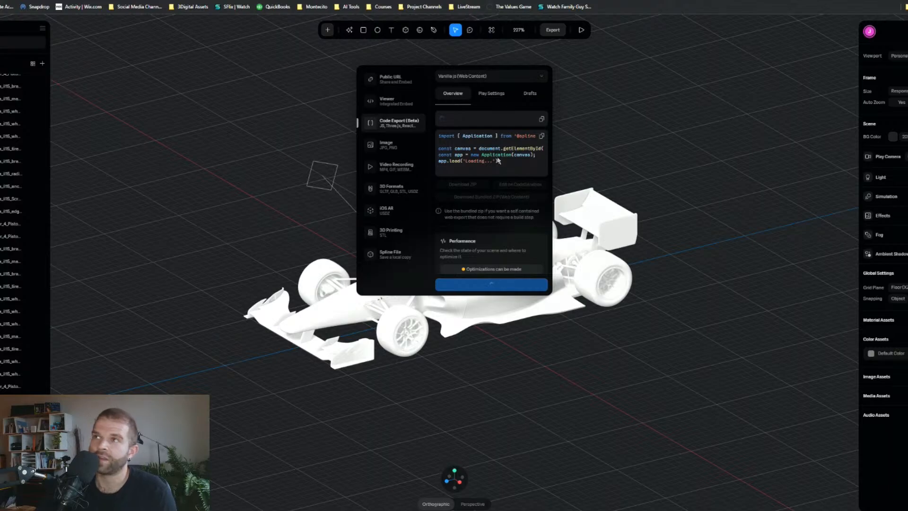
click(392, 101)
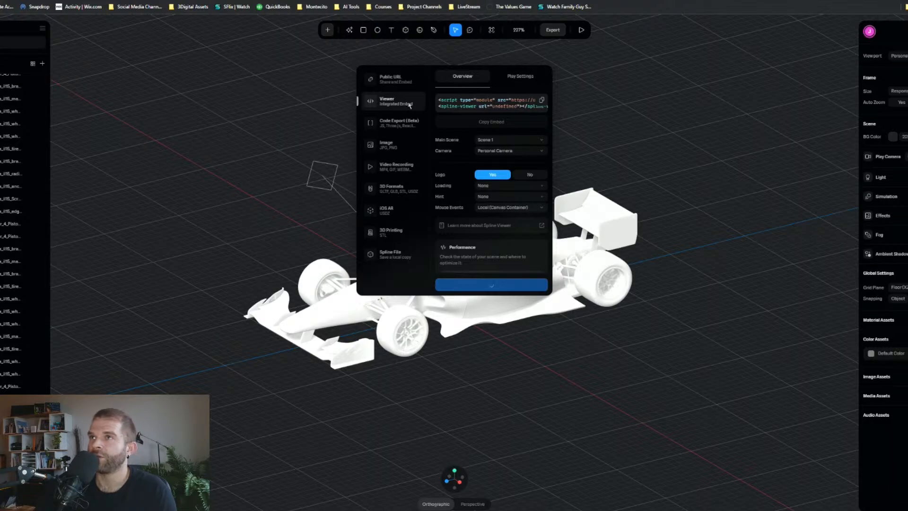
click(519, 77)
scroll(494, 212, down, 2)
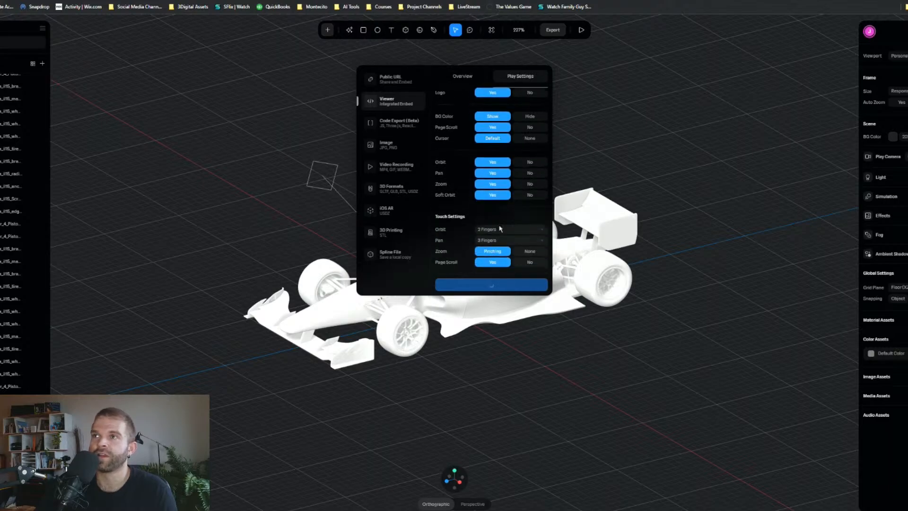
Step: Disable Zoom and enable Animated Turntable in the Viewer export's play settings
click(527, 184)
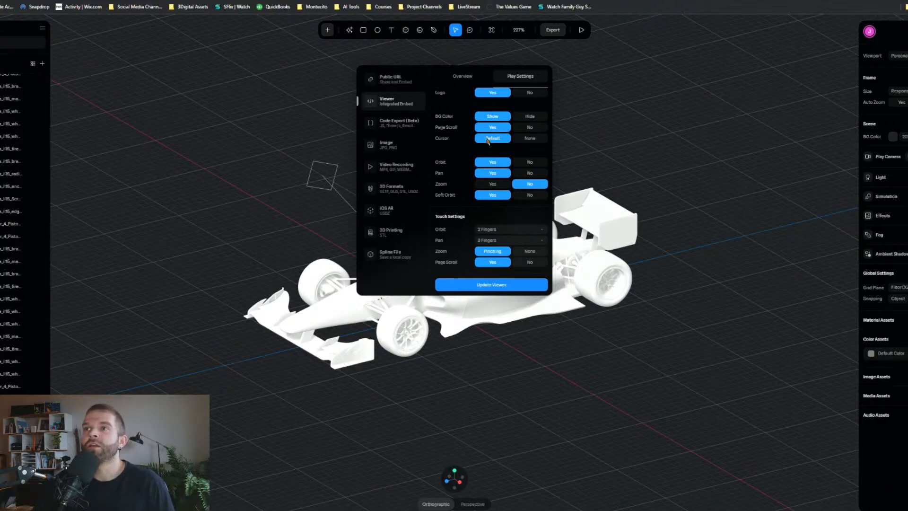
scroll(476, 172, down, 2)
scroll(474, 199, down, 1)
scroll(474, 212, down, 1)
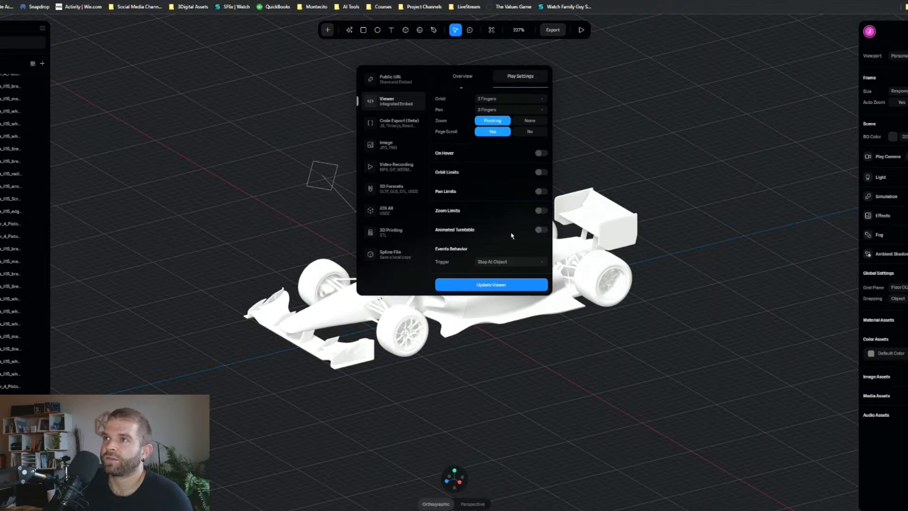
click(541, 229)
scroll(544, 220, down, 2)
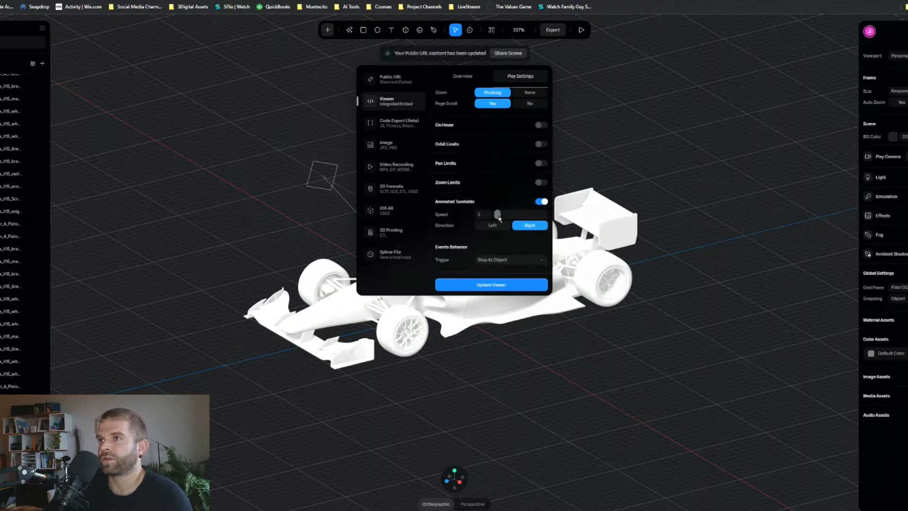
scroll(491, 234, up, 7)
Step: Run the Viewer export's performance test and examine the size, loading time, metrics and polygon reduction opportunities
click(464, 81)
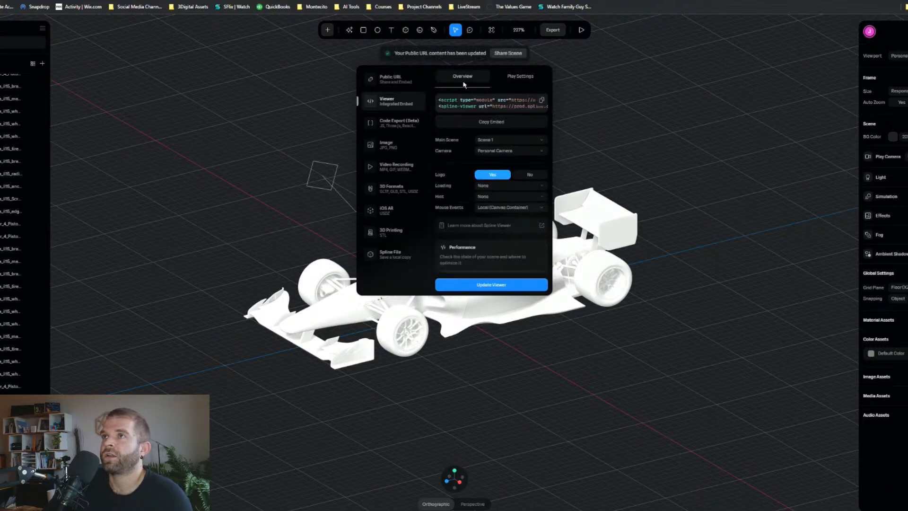
scroll(496, 178, down, 1)
click(491, 263)
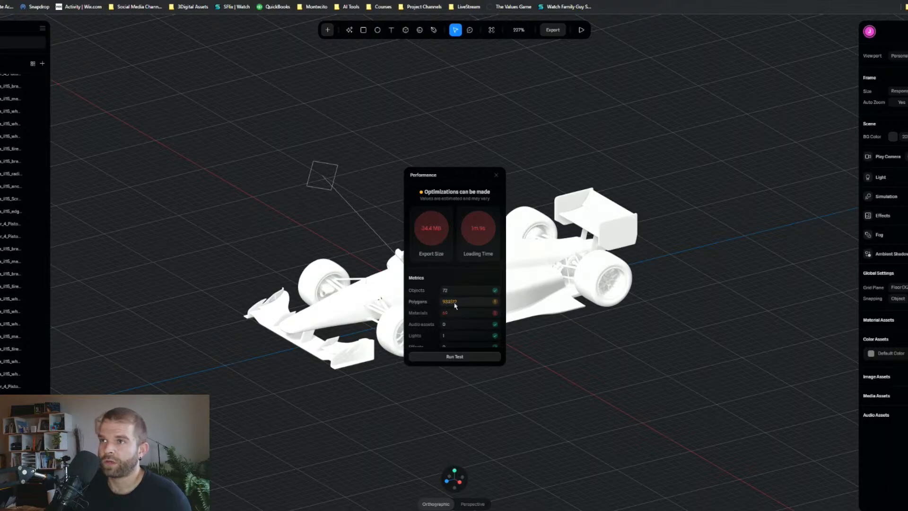
scroll(454, 305, down, 10)
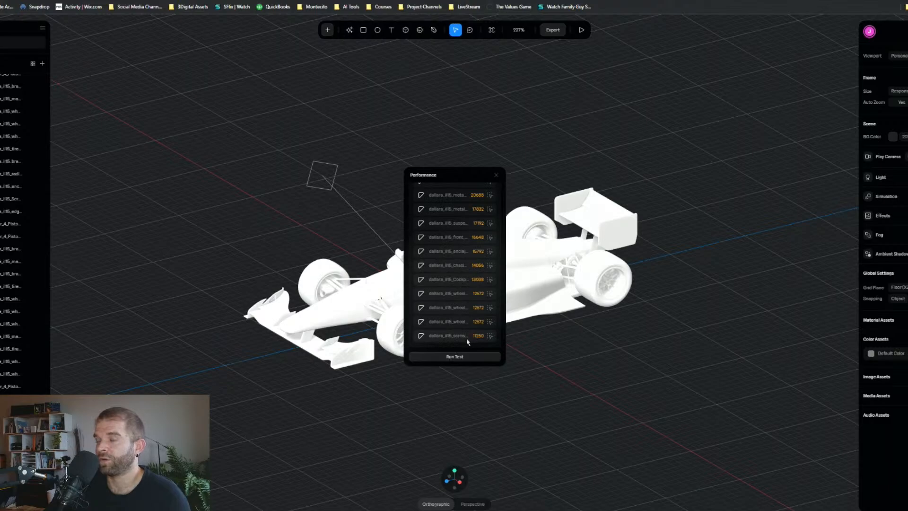
scroll(467, 341, up, 8)
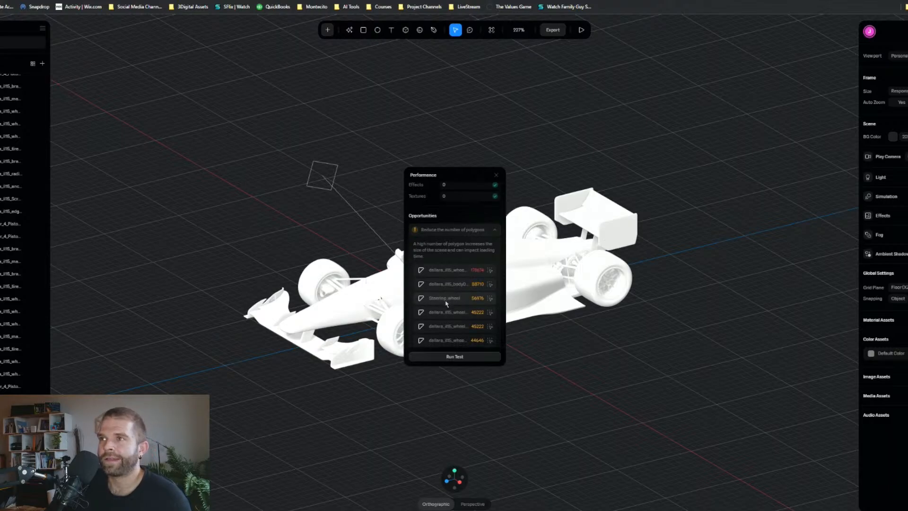
scroll(446, 302, down, 5)
scroll(448, 304, up, 10)
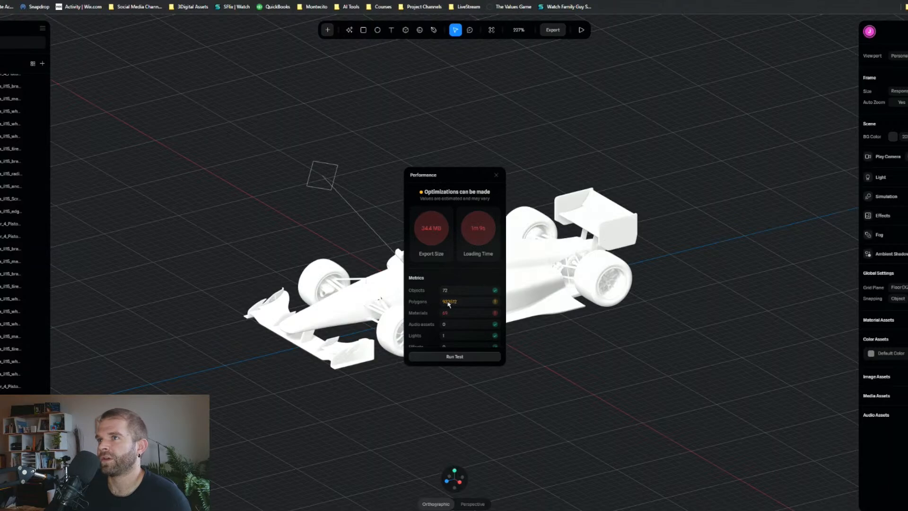
mouse_move(473, 242)
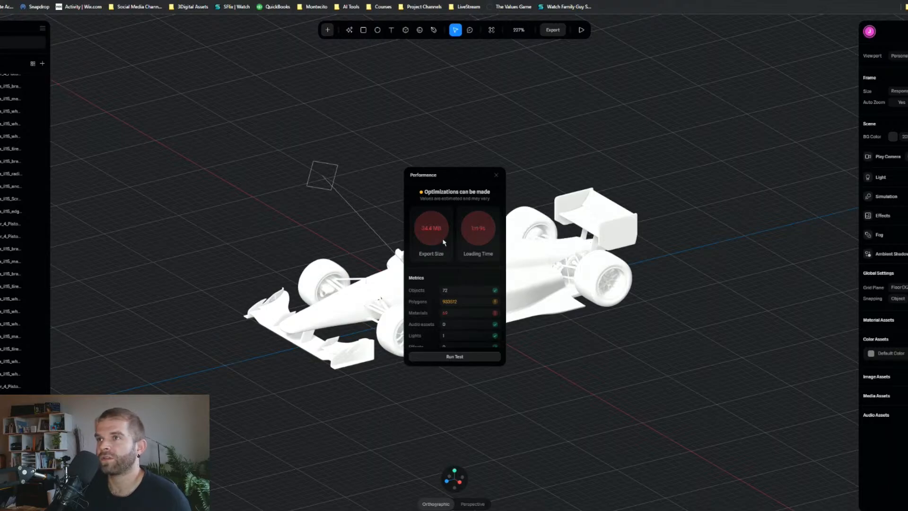
Step: Inspect the directional light and the car's body mesh in the scene, and clear the selection
scroll(24, 236, up, 10)
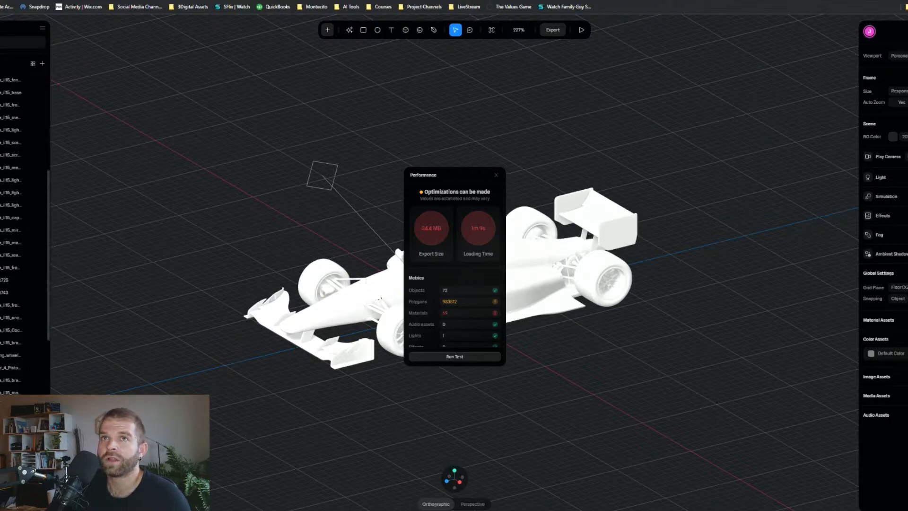
click(1, 82)
click(3, 94)
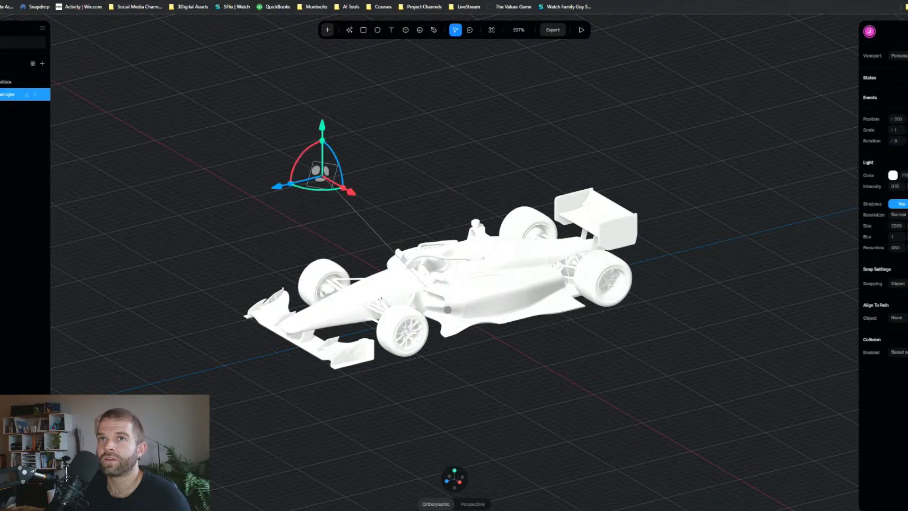
click(2, 82)
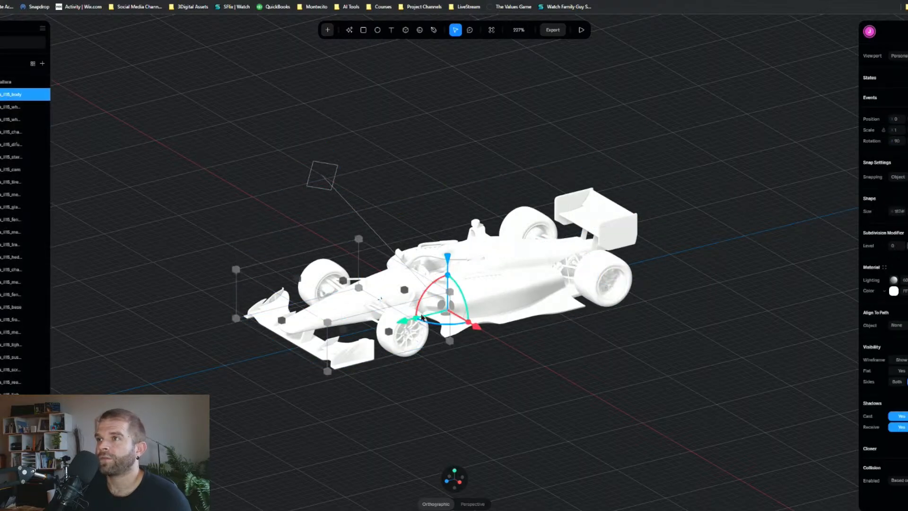
click(562, 444)
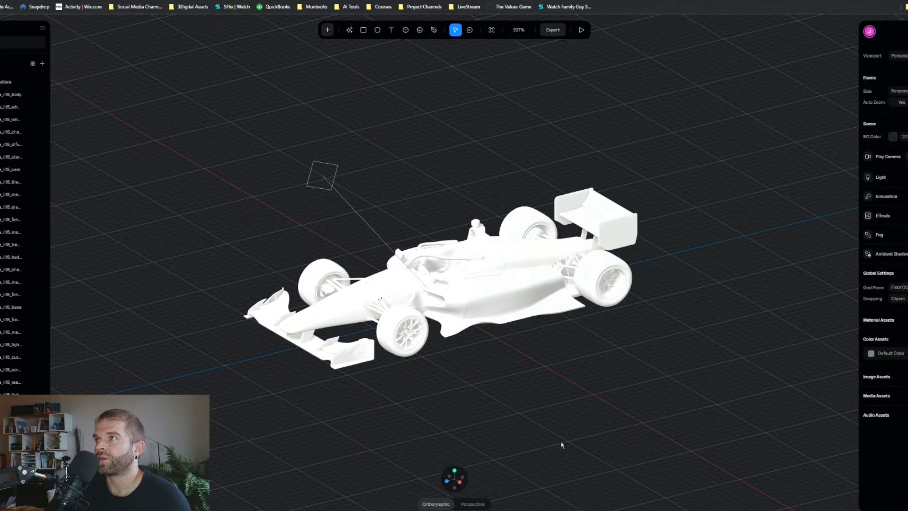
Step: Update the scene's public URL, open the published scene in the browser, and return to the editor
click(552, 31)
click(404, 84)
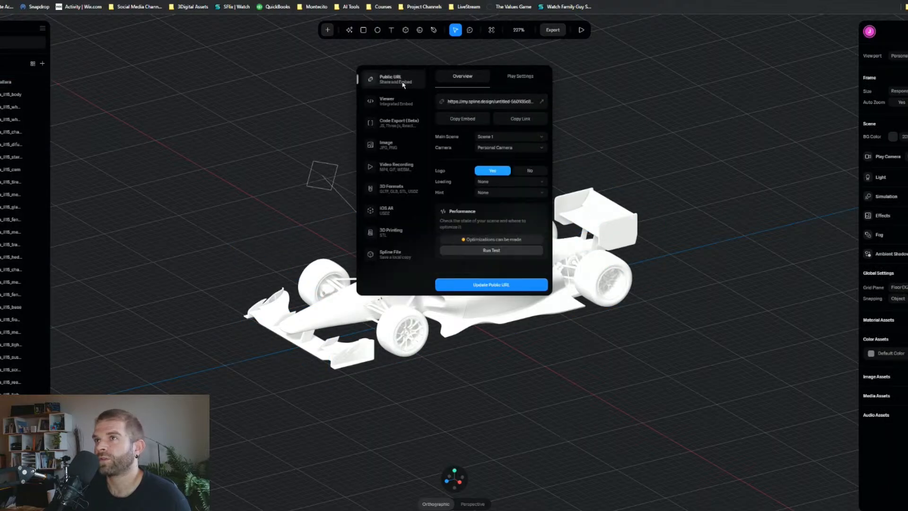
click(541, 281)
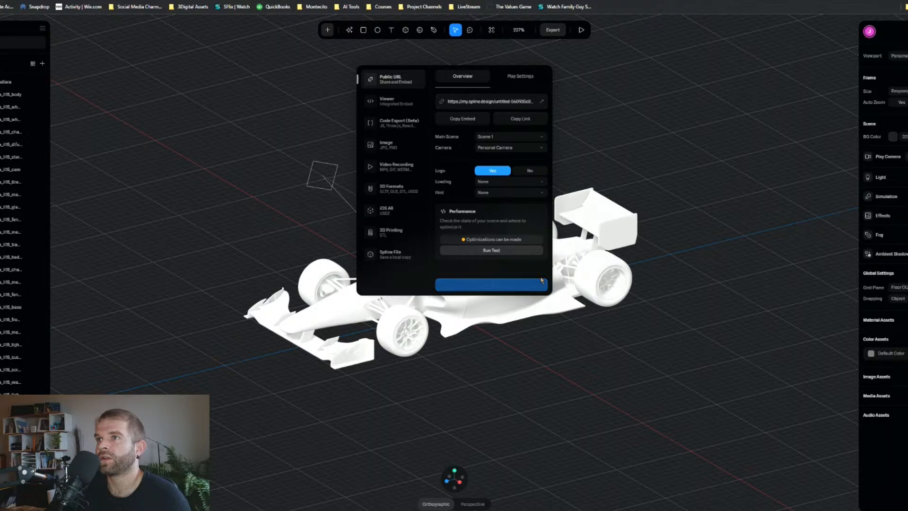
click(542, 101)
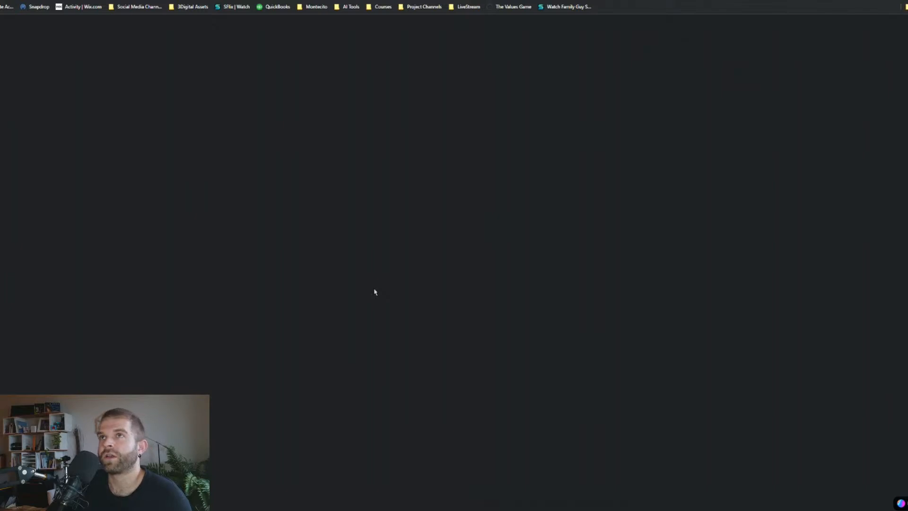
click(378, 0)
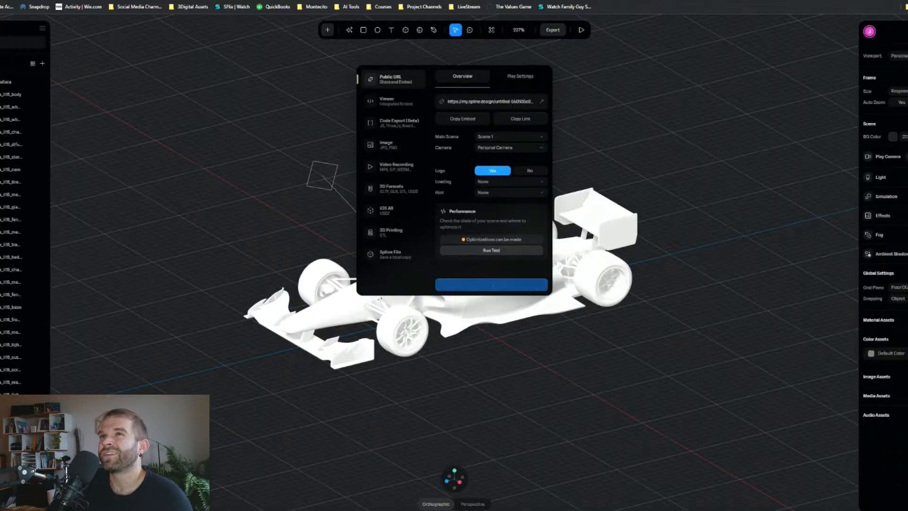
Step: Set the Viewer export's loading option to Spinner Animation
click(400, 107)
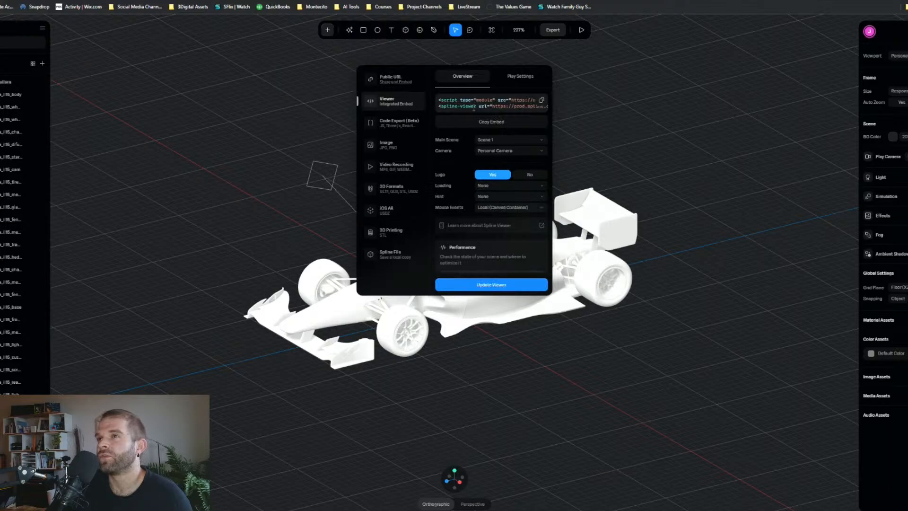
click(497, 187)
click(494, 194)
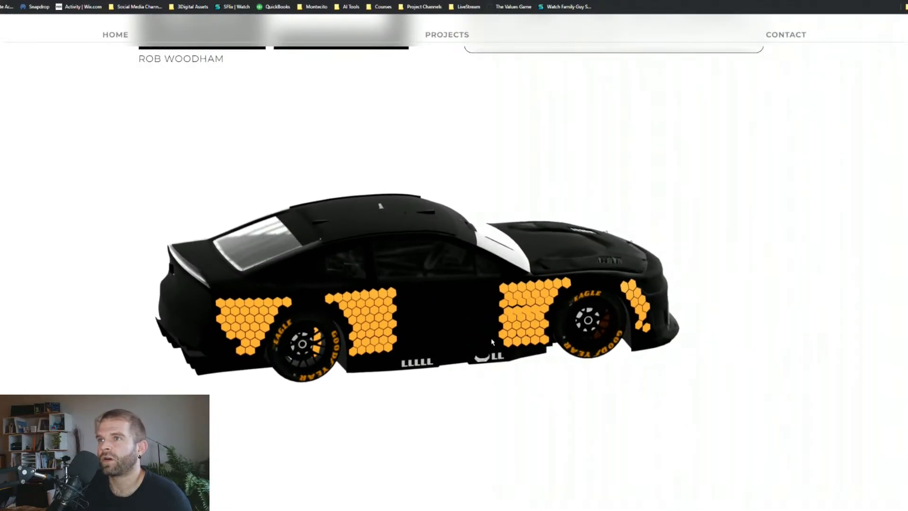
Step: Switch to the portfolio website, orbit its embedded black stock car model, and look through the project page
drag(416, 269, 462, 311)
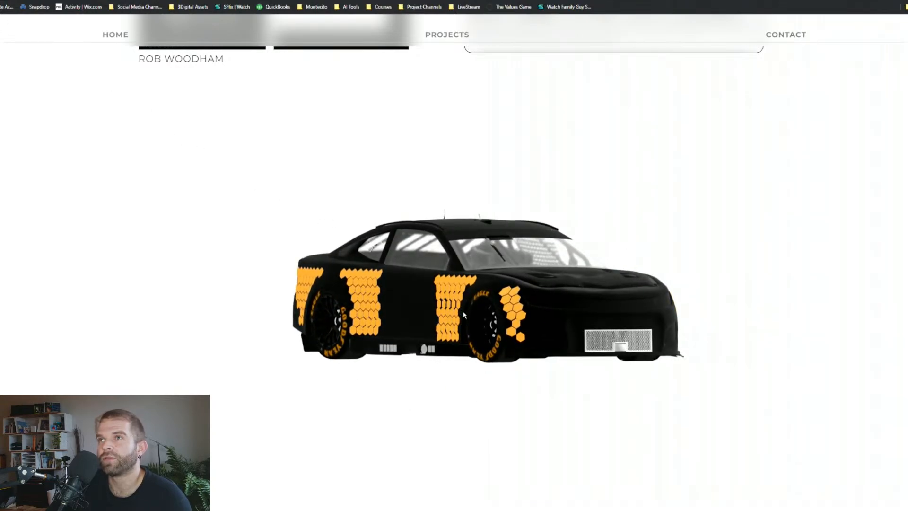
drag(463, 314, 391, 57)
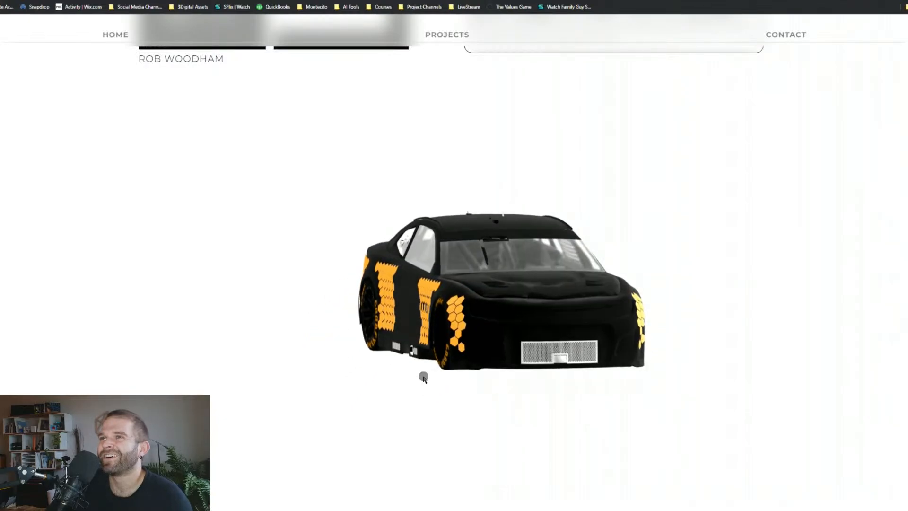
scroll(388, 151, up, 3)
scroll(386, 150, up, 2)
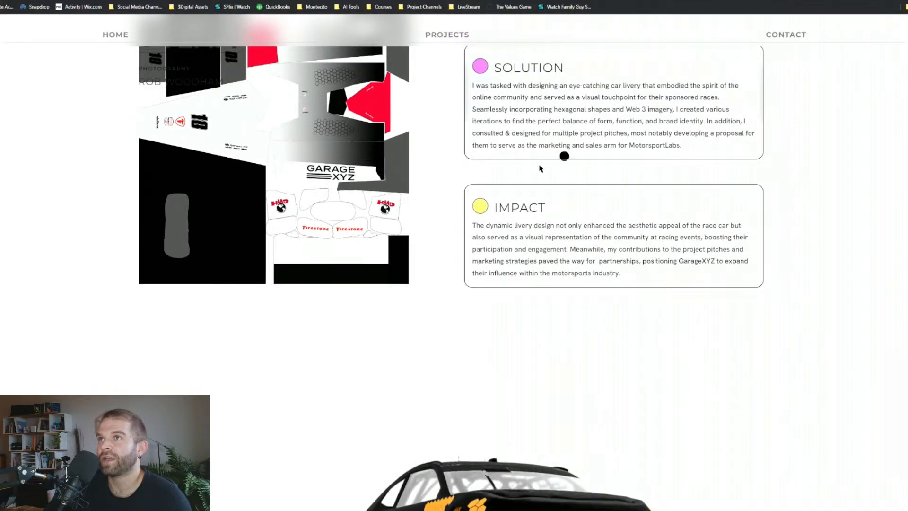
scroll(469, 190, up, 2)
scroll(516, 215, up, 4)
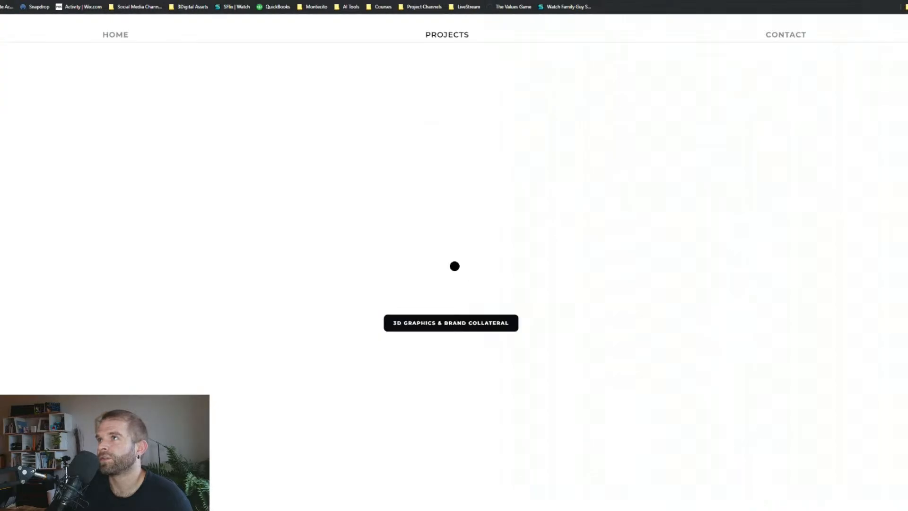
scroll(478, 341, down, 3)
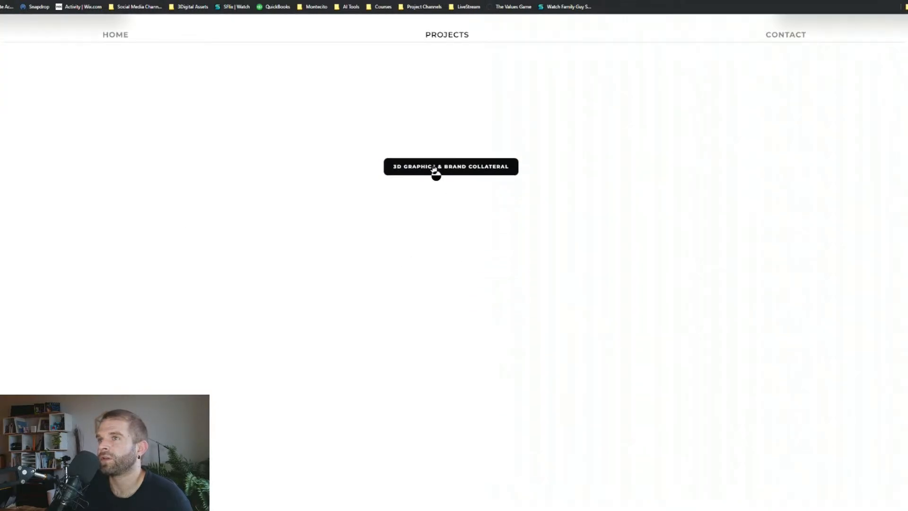
scroll(466, 341, down, 10)
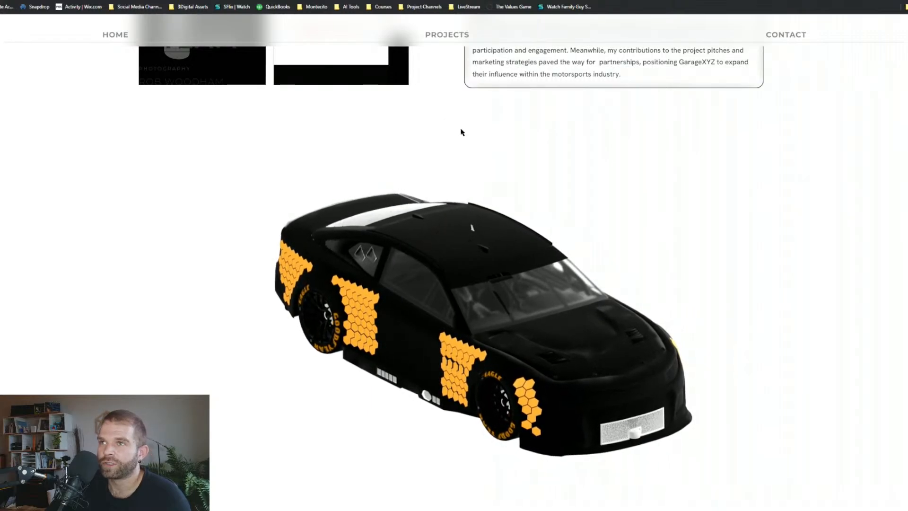
scroll(462, 132, down, 1)
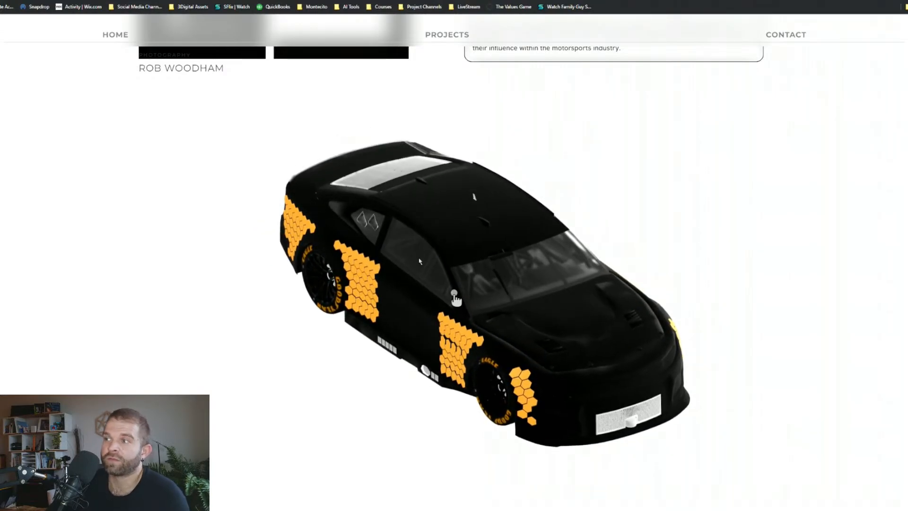
Step: Rotate the embedded stock car on the project page to view it from both sides
drag(427, 260, 450, 379)
scroll(433, 362, up, 1)
scroll(445, 304, down, 2)
drag(539, 297, 449, 342)
drag(364, 240, 377, 260)
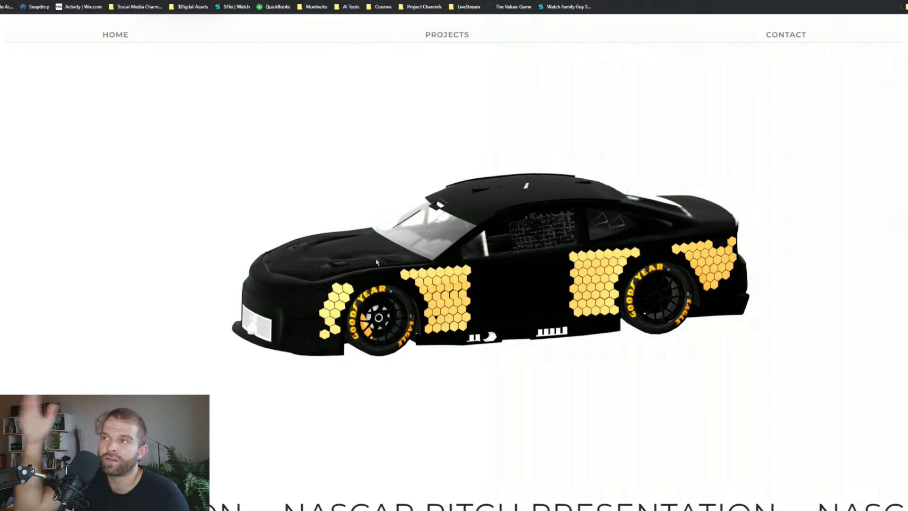
drag(377, 263, 439, 326)
scroll(482, 324, up, 2)
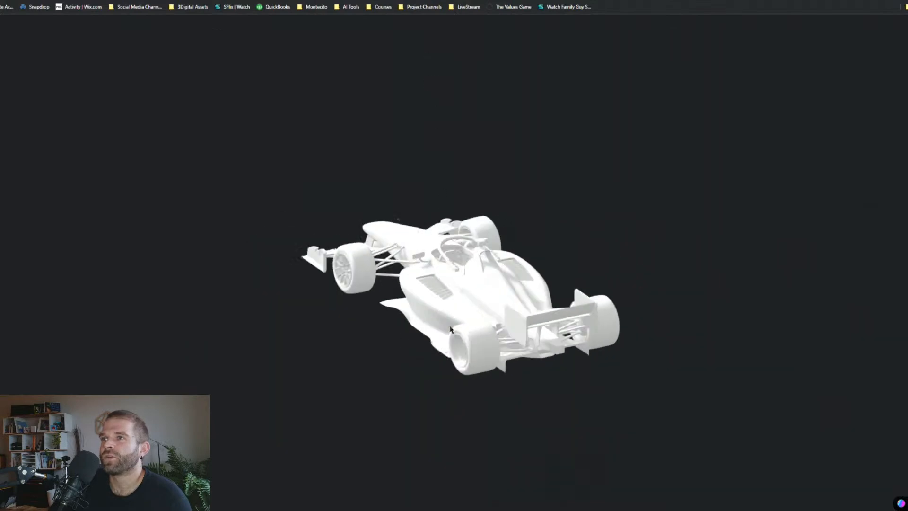
Step: Orbit the published white race car scene in the browser, and return to the Spline editor's viewport
drag(444, 335, 406, 264)
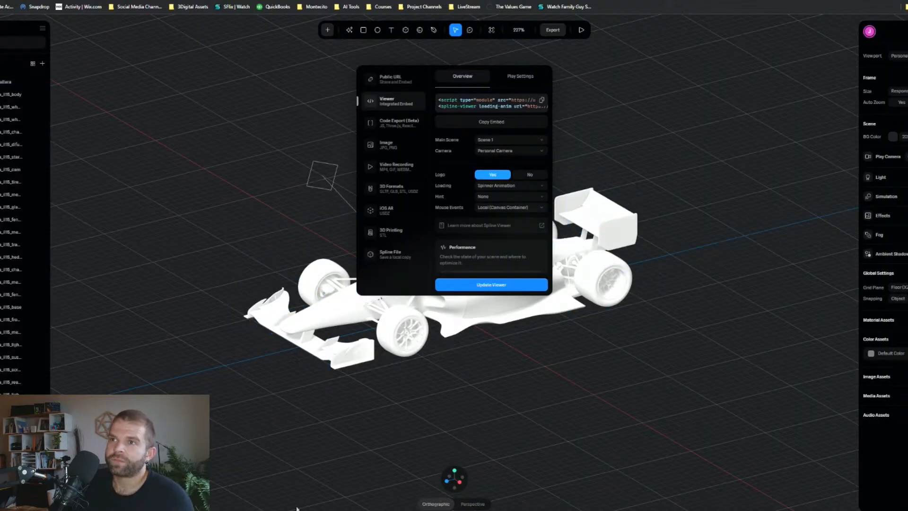
click(348, 377)
scroll(427, 299, up, 3)
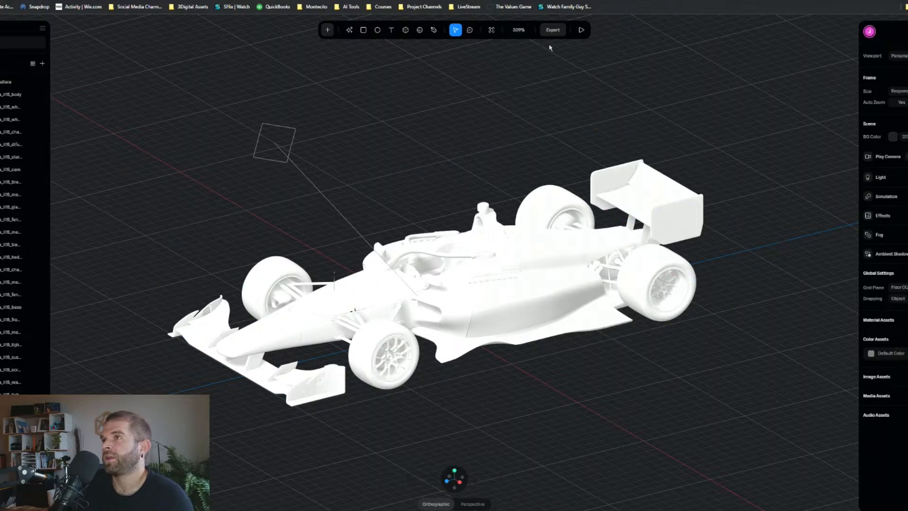
Step: Open the scene's performance test from the Viewer export and review its metrics and optimization opportunities
click(552, 29)
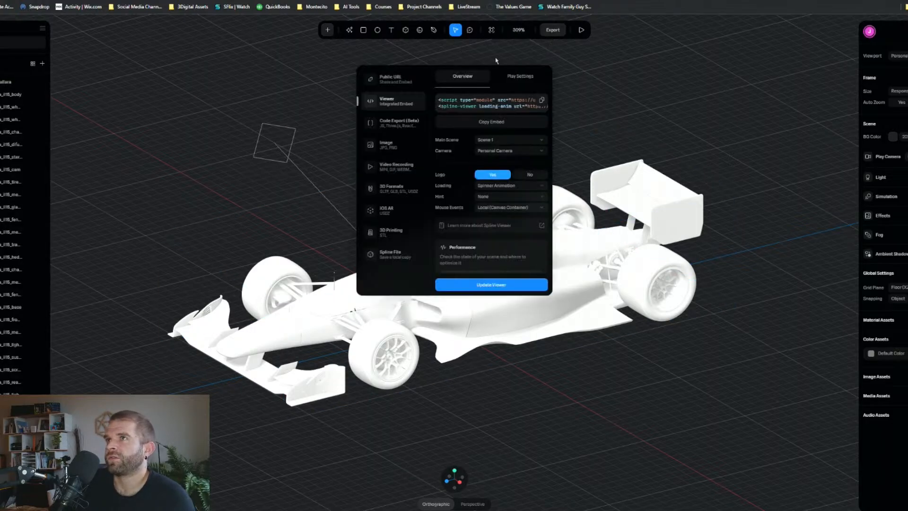
scroll(491, 255, down, 1)
click(491, 259)
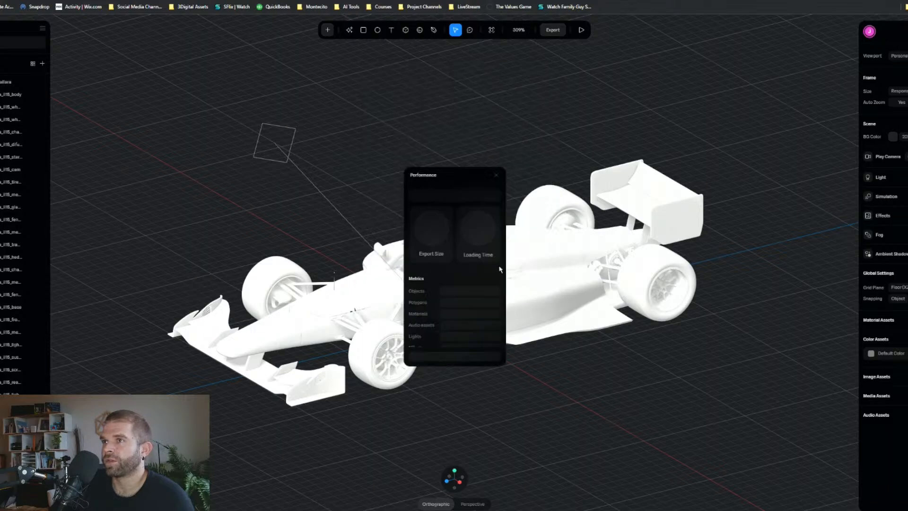
scroll(465, 321, down, 4)
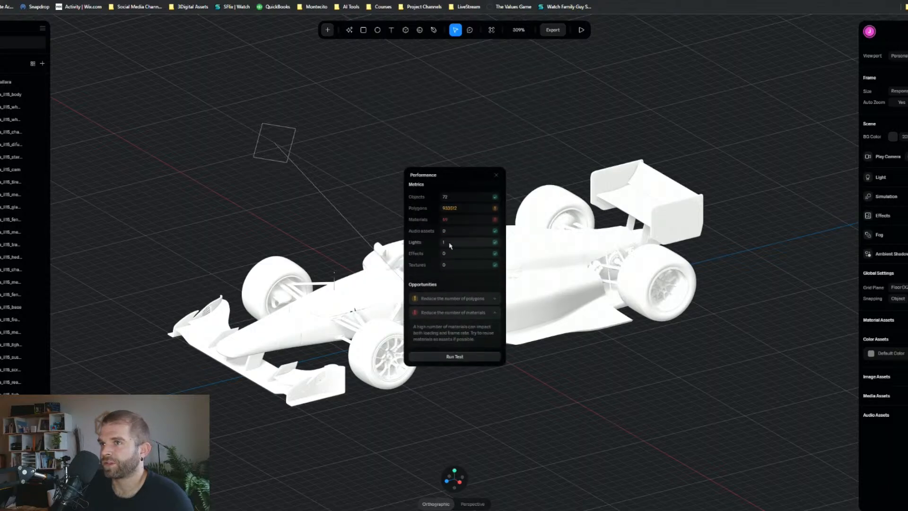
scroll(475, 319, down, 2)
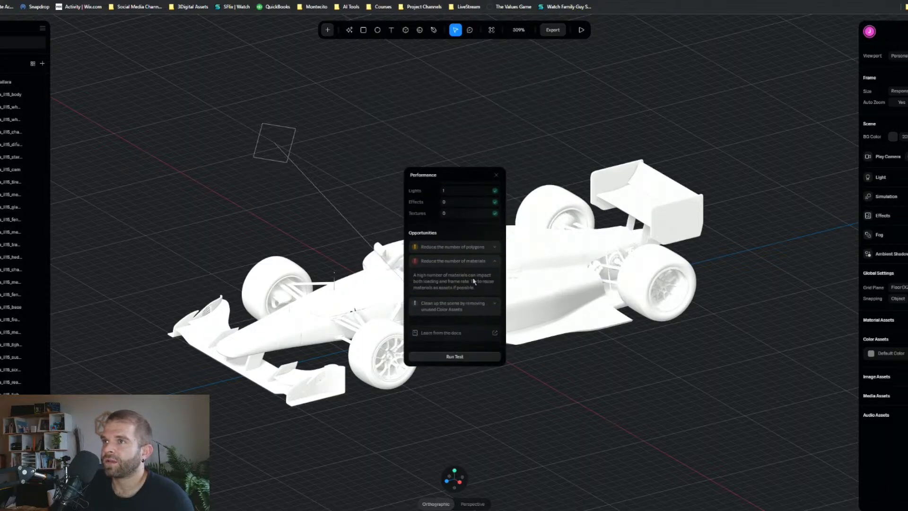
scroll(473, 281, up, 4)
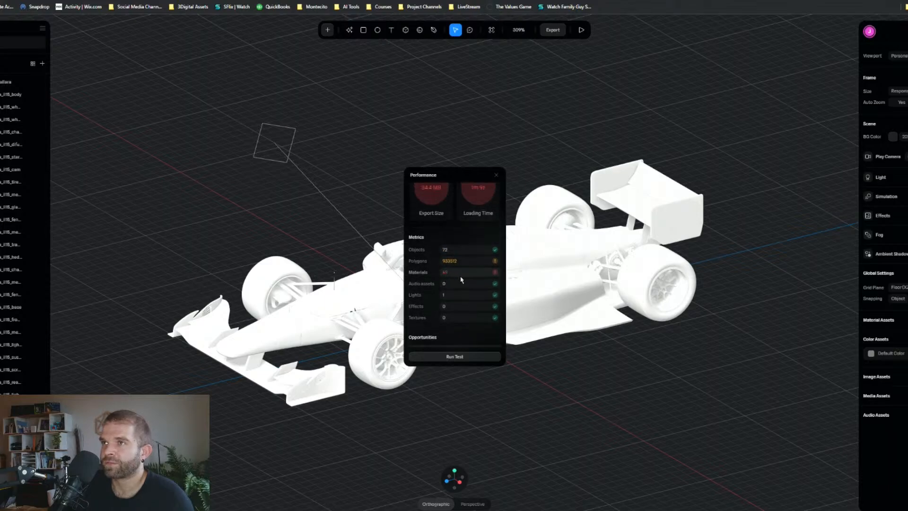
Step: Close the performance results and apply the blue Metal Carpaint 03 material from the Metal library to the car's front body part
click(496, 174)
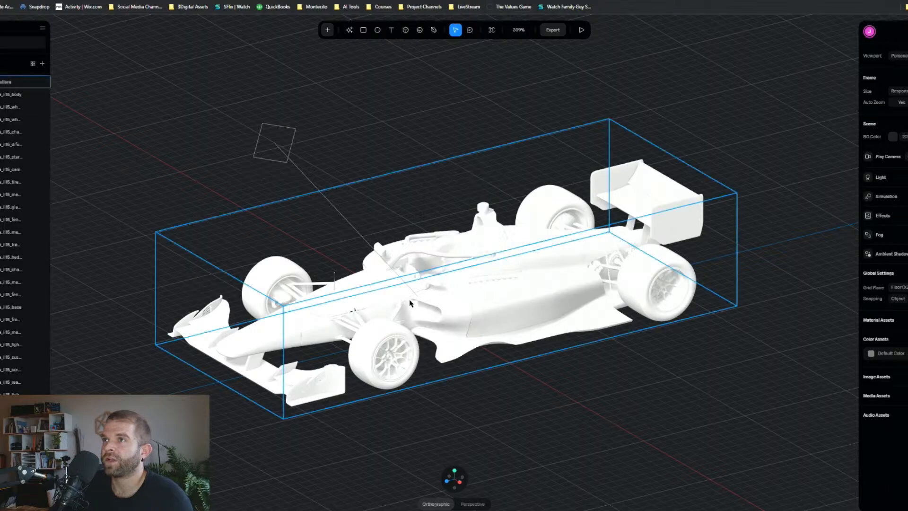
click(327, 316)
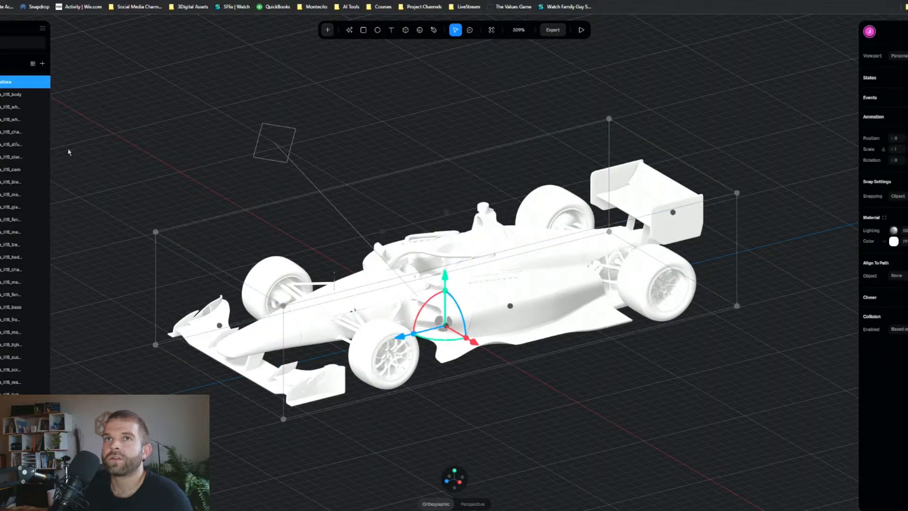
click(8, 96)
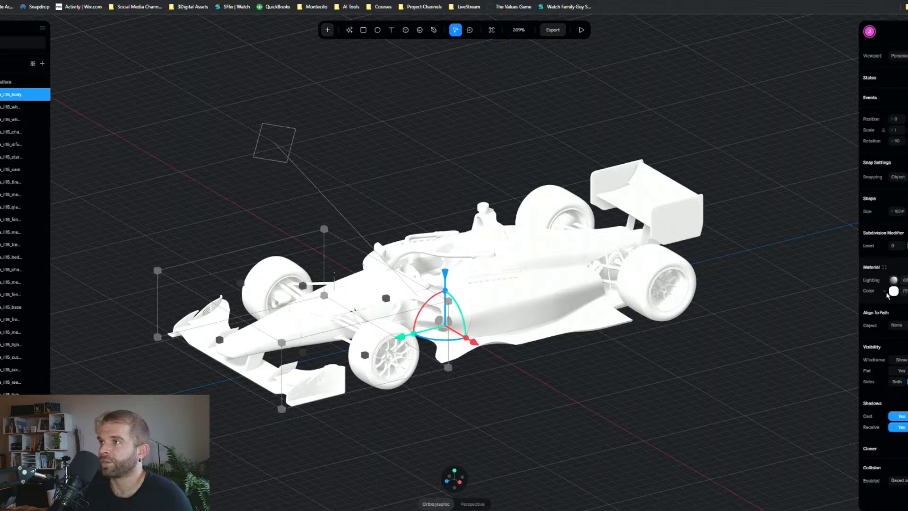
click(883, 268)
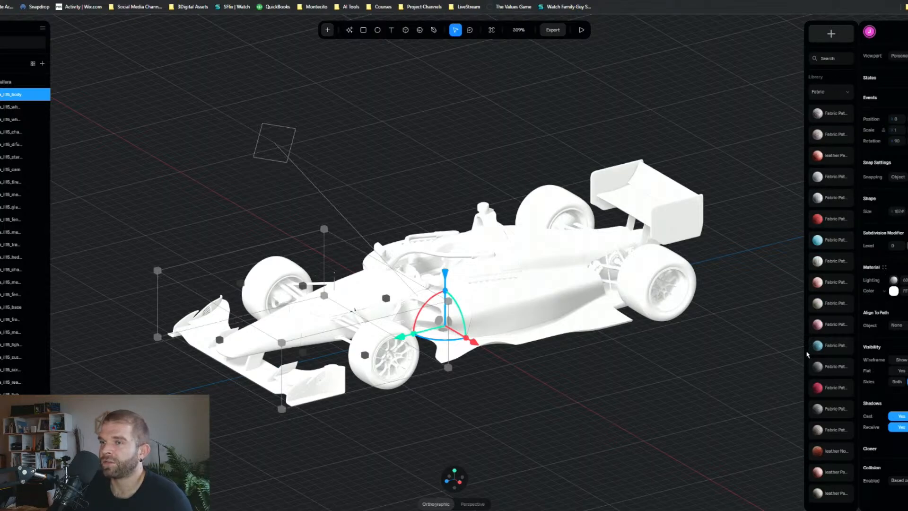
click(832, 93)
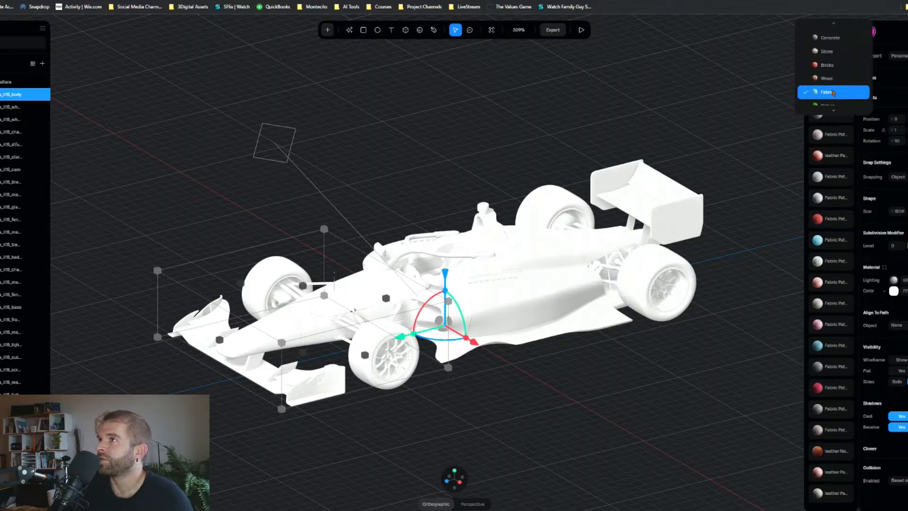
scroll(833, 93, up, 5)
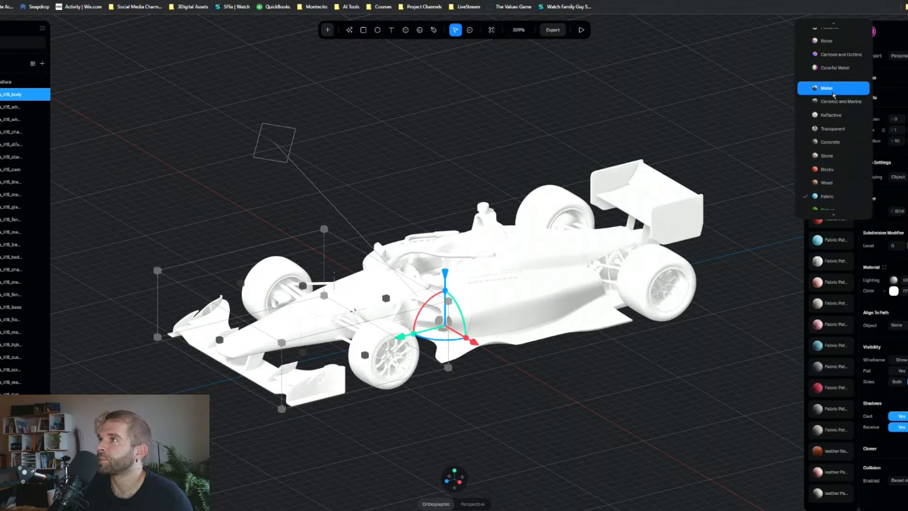
click(833, 90)
scroll(818, 419, down, 2)
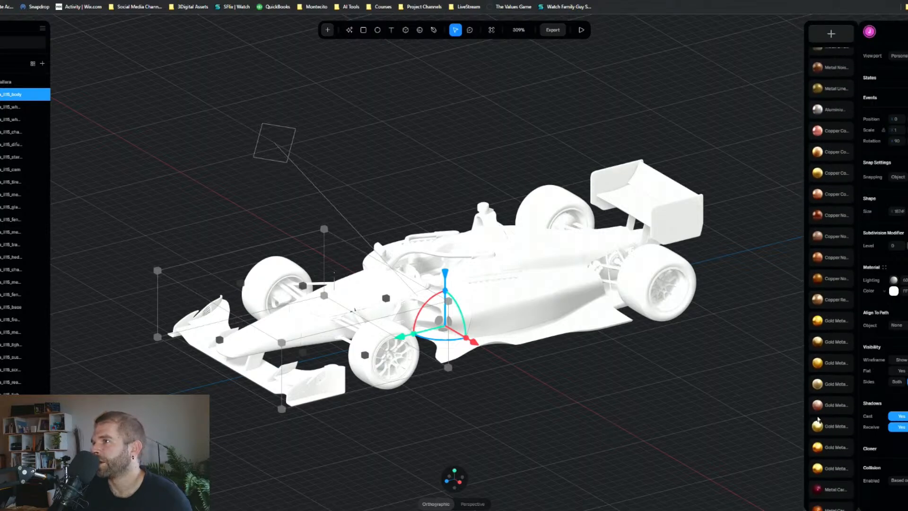
scroll(817, 419, down, 5)
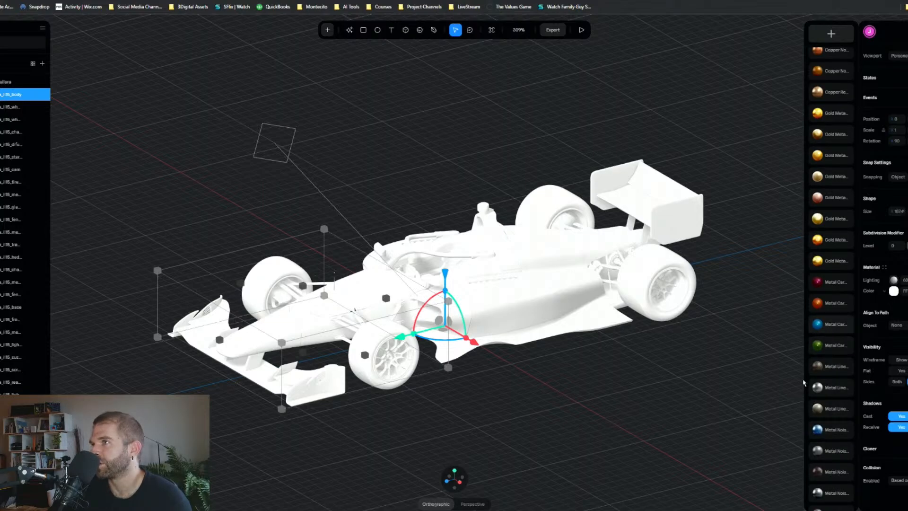
click(831, 324)
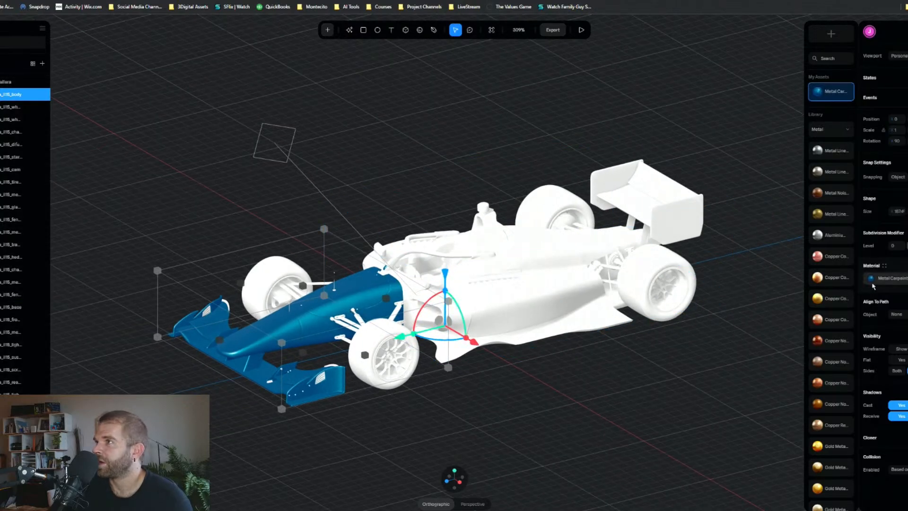
Step: Change the base Color layer of the Metal Carpaint 03 material to a bright red
click(870, 279)
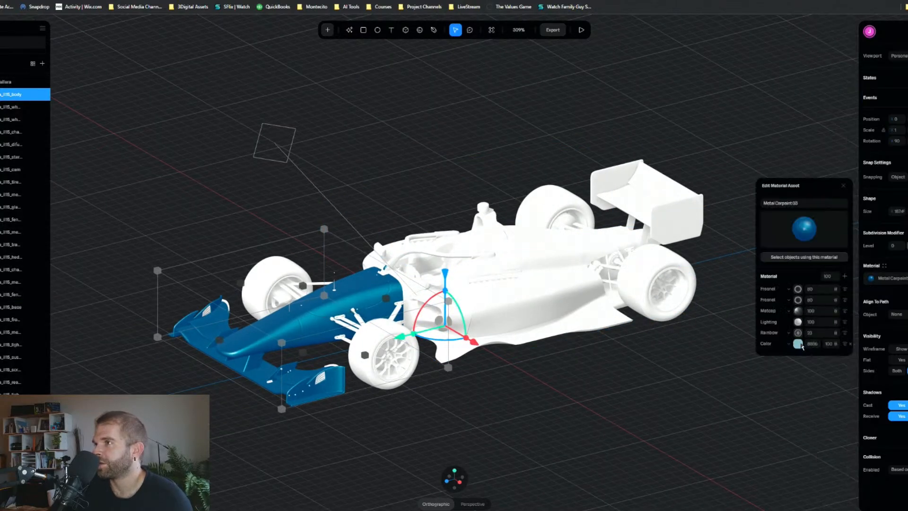
click(798, 346)
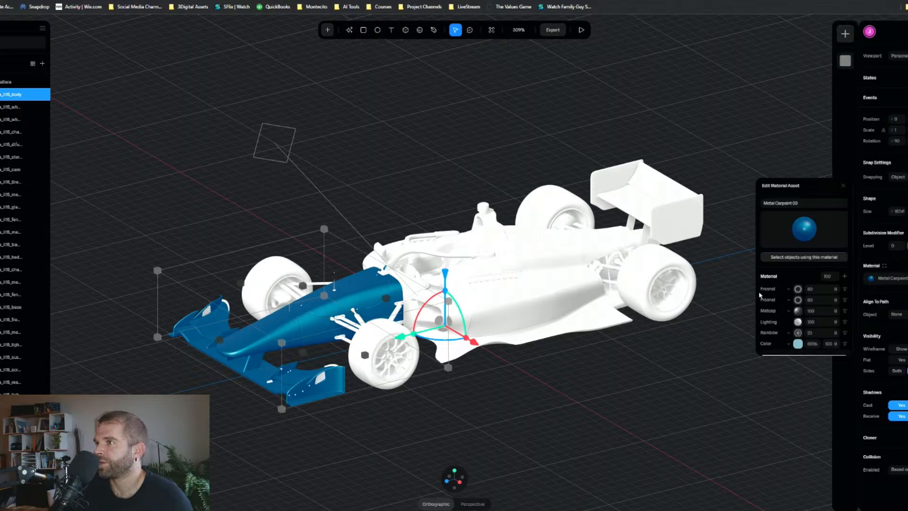
scroll(790, 273, down, 2)
scroll(798, 299, down, 1)
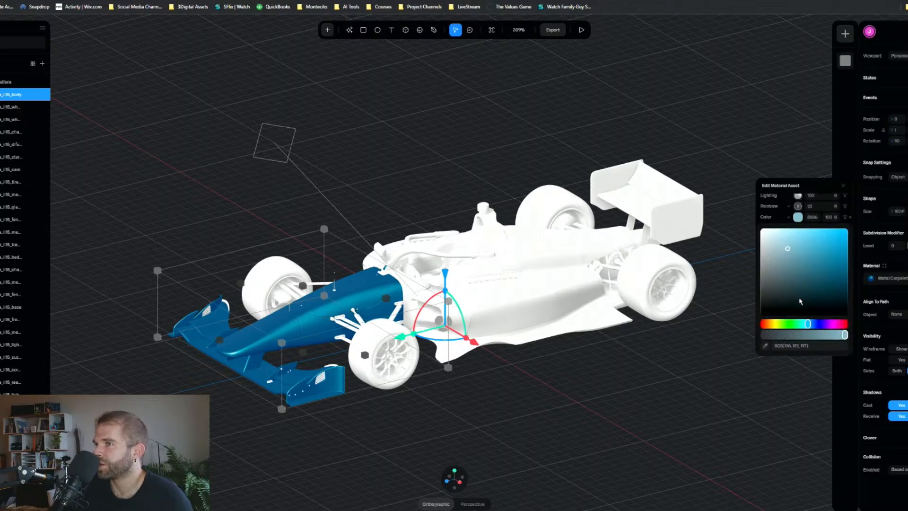
drag(805, 324, 849, 327)
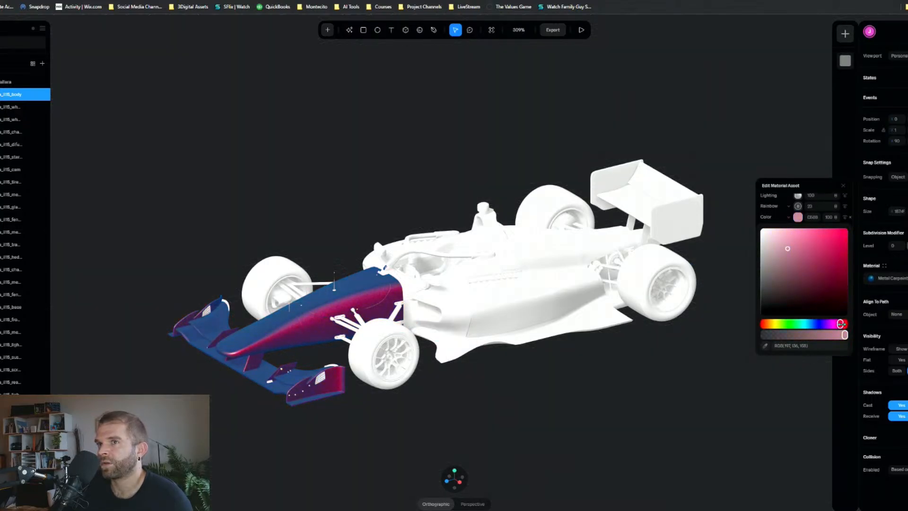
drag(818, 235, 833, 237)
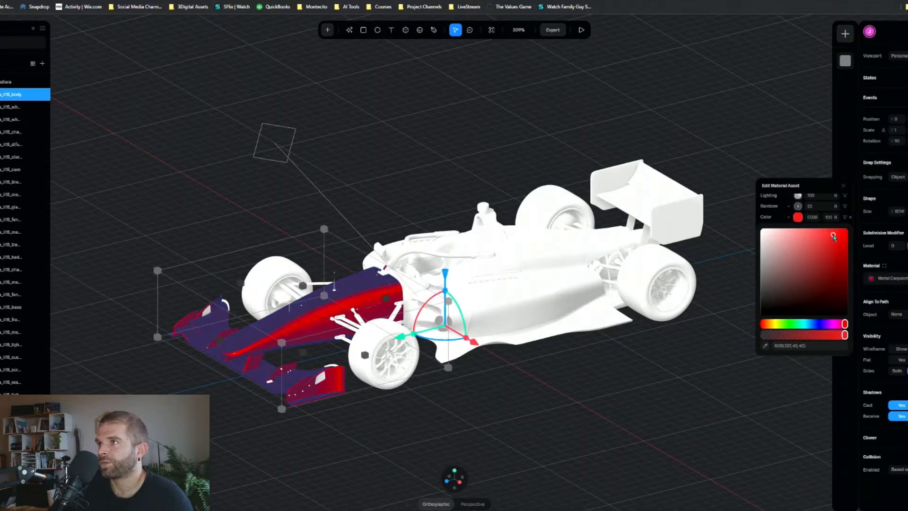
scroll(801, 275, up, 2)
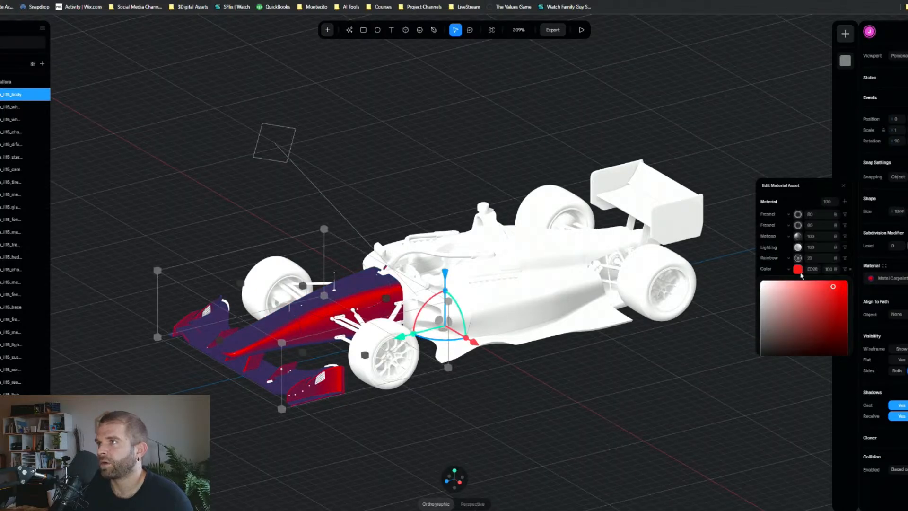
click(797, 268)
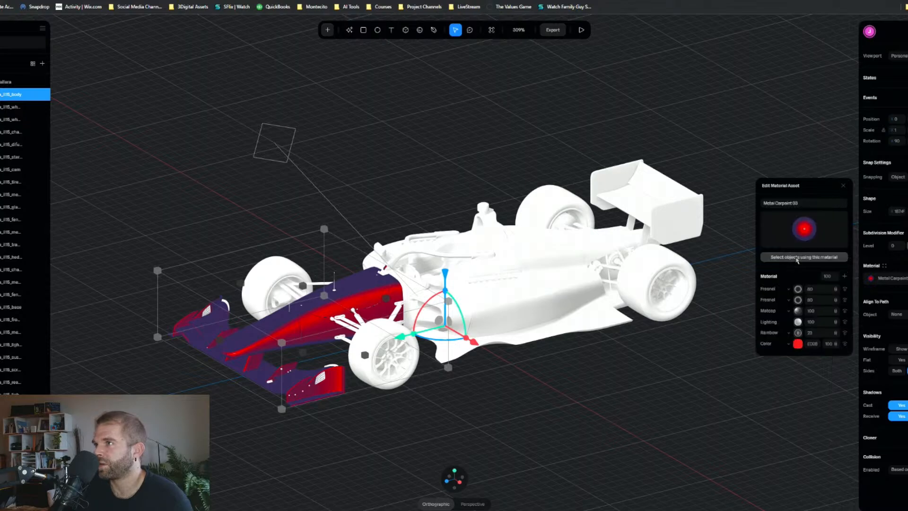
Step: Open the Rainbow layer's settings in the car paint material and delete that layer
scroll(798, 273, up, 3)
click(798, 334)
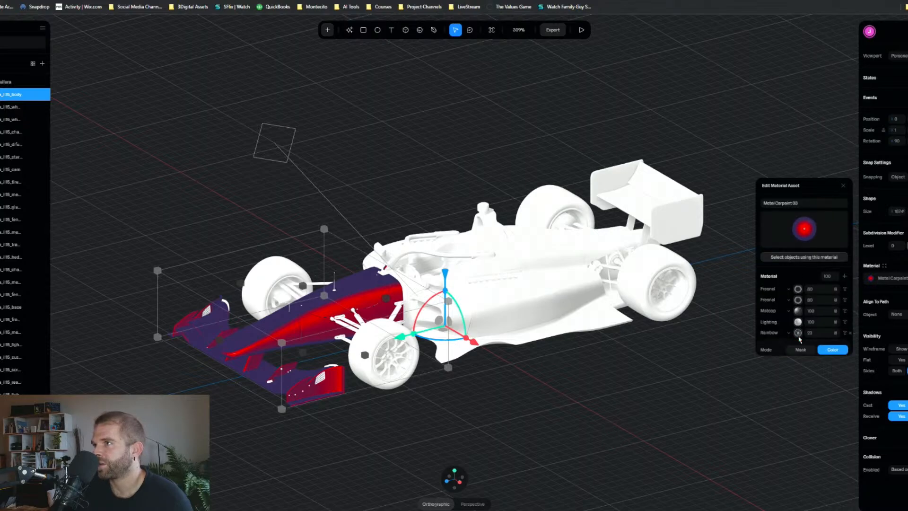
scroll(795, 329, down, 3)
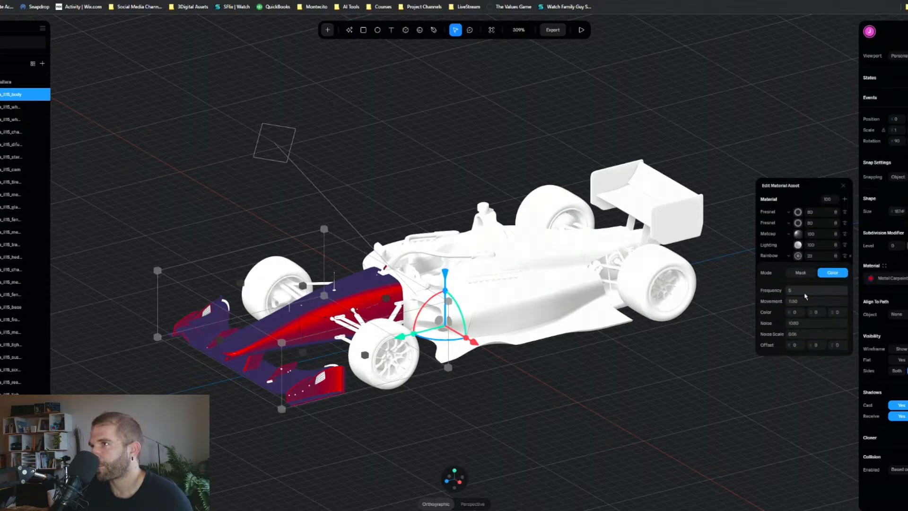
click(790, 291)
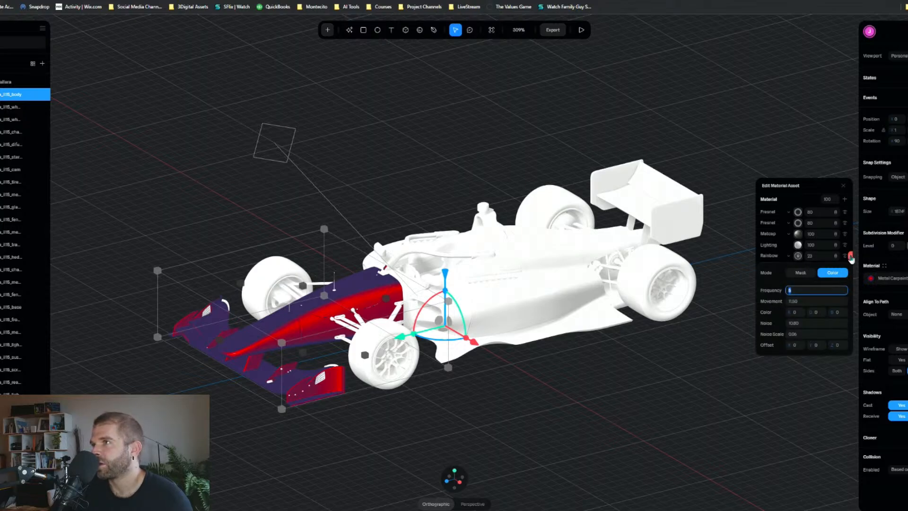
click(850, 257)
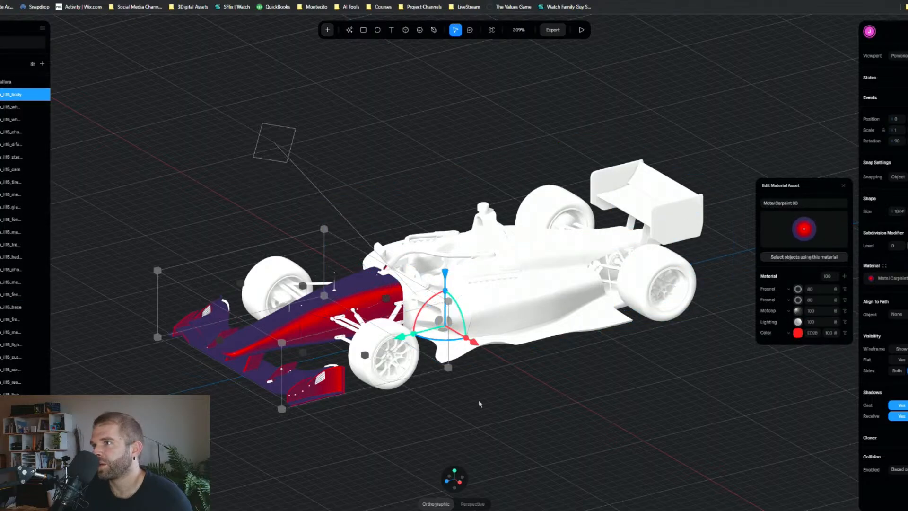
Step: Orbit to the car's other side and inspect the Matcap and second Fresnel layers of its car paint material
alt+drag(455, 414, 588, 407)
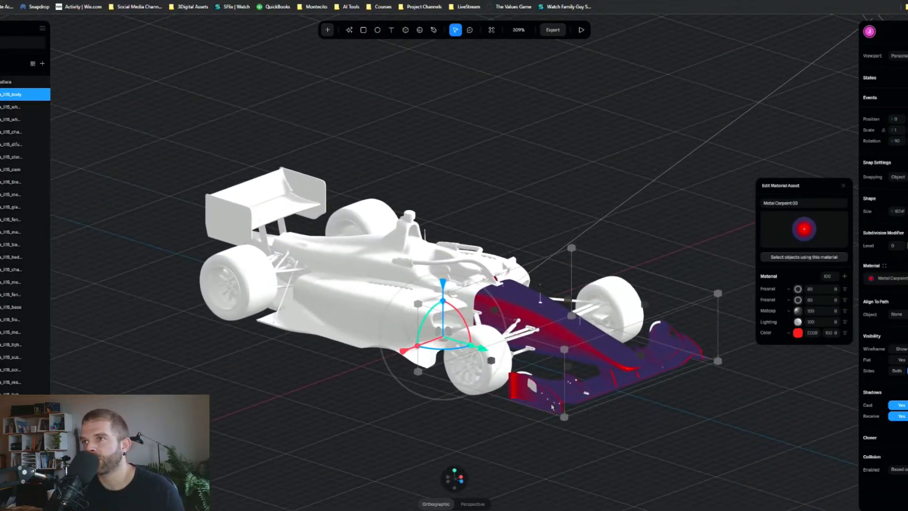
click(797, 311)
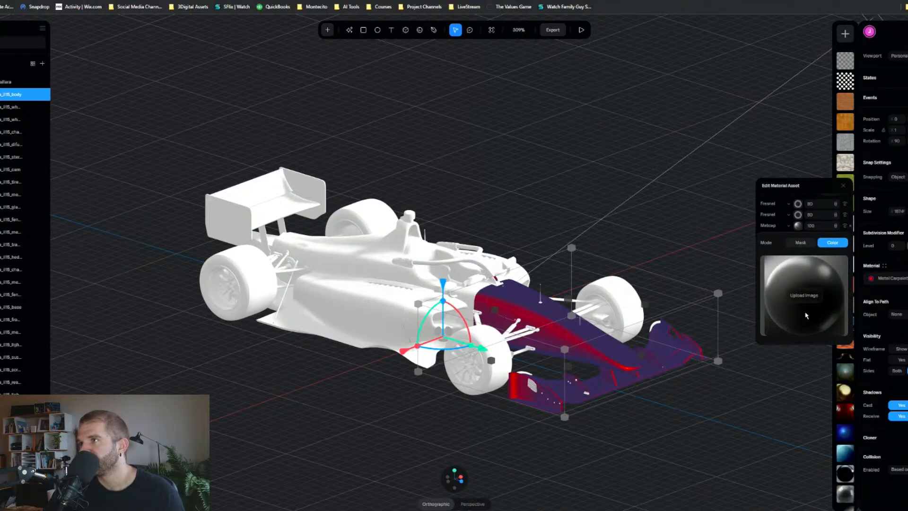
click(832, 256)
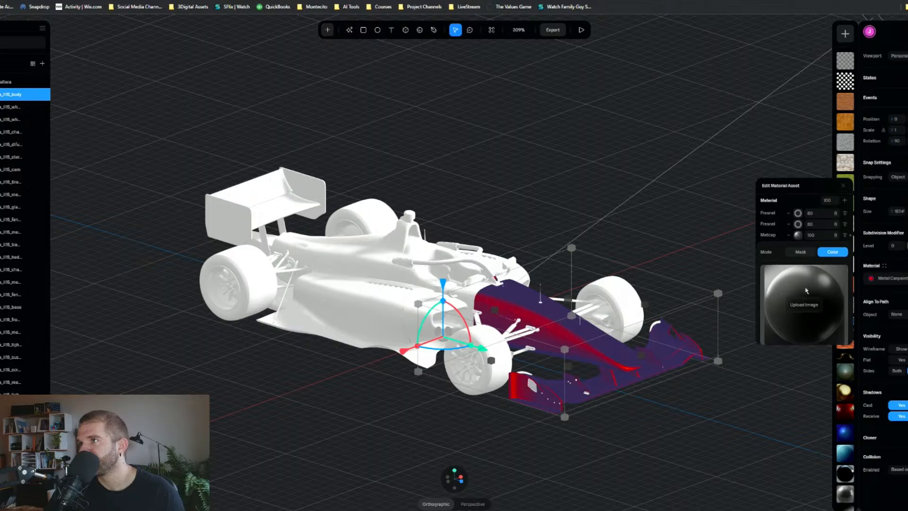
click(789, 291)
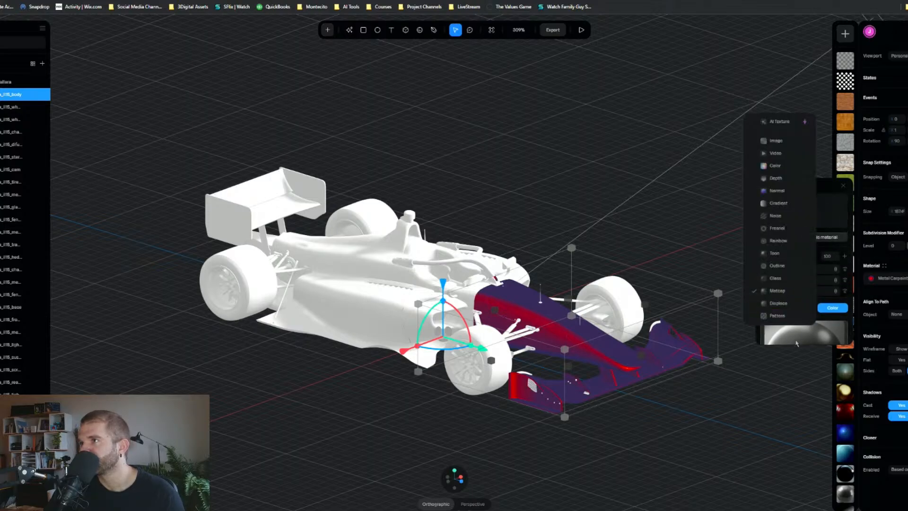
click(790, 292)
drag(803, 291, 678, 291)
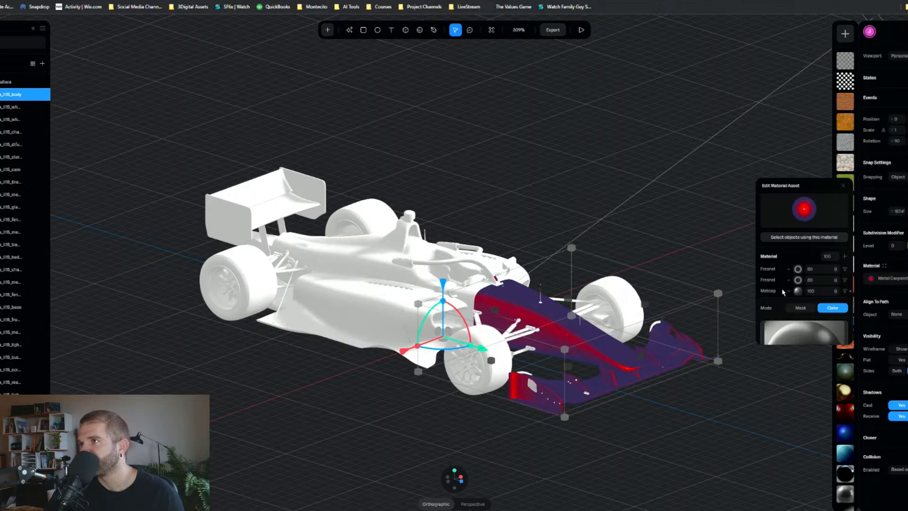
click(799, 279)
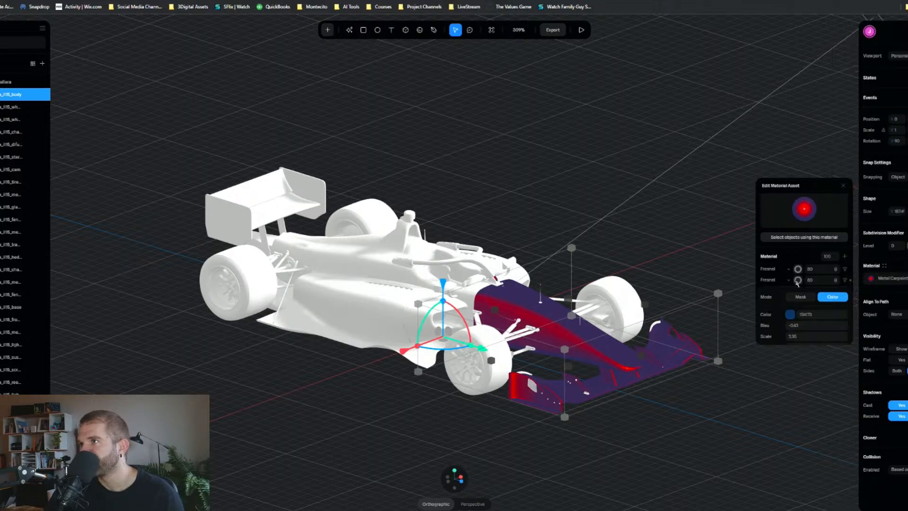
click(679, 282)
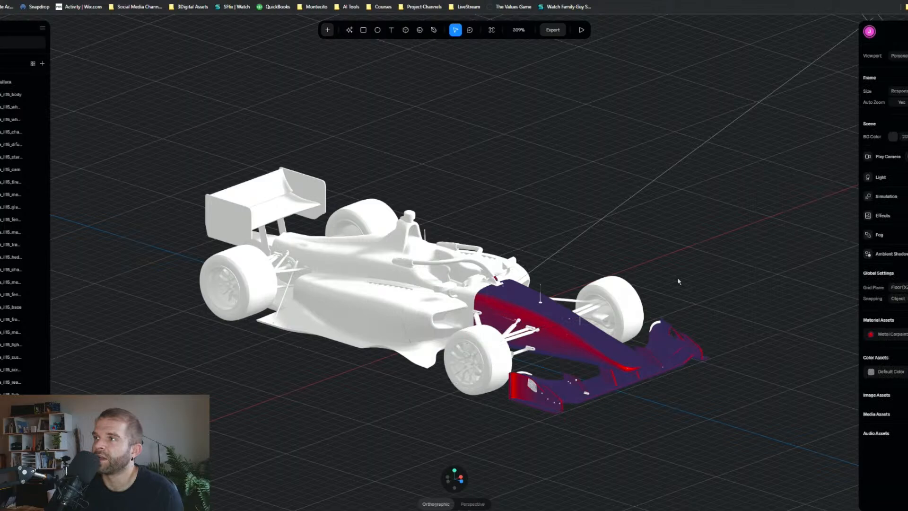
Step: Undo the Rainbow layer's removal and review the first Fresnel layer's color and settings in the front body's material
click(685, 241)
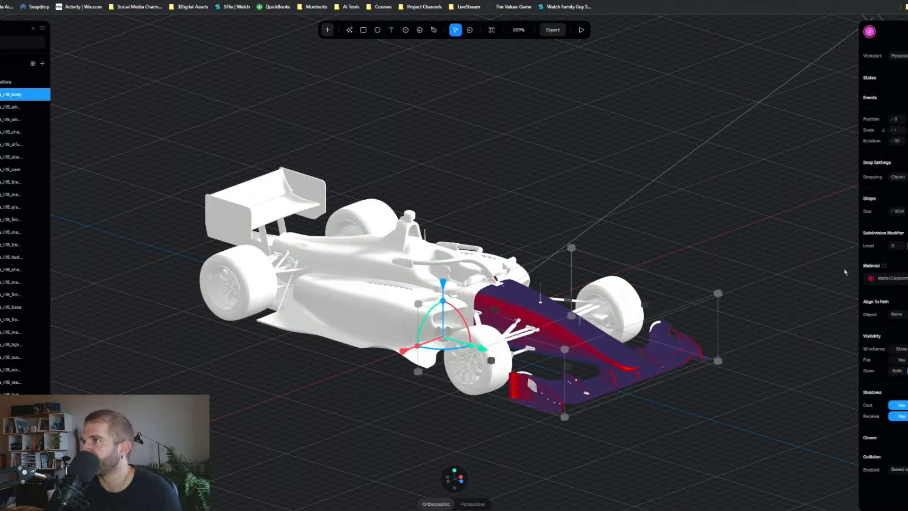
click(880, 278)
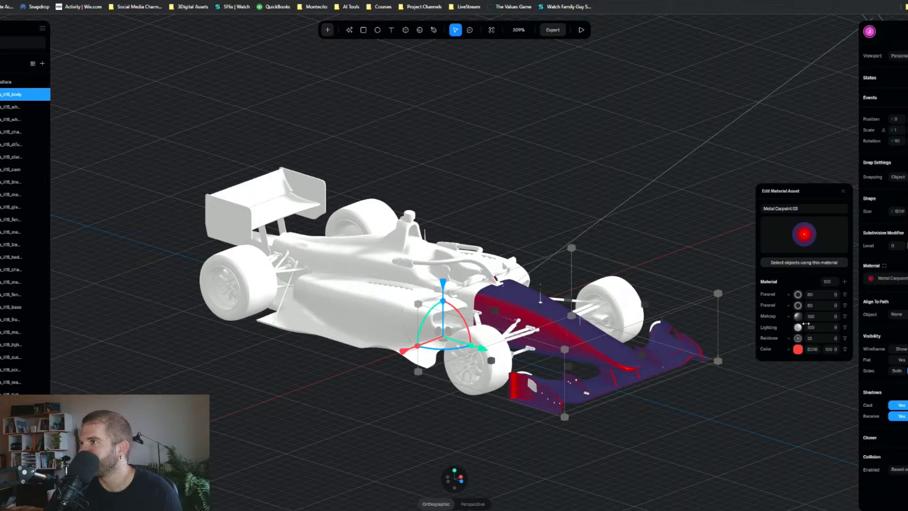
click(798, 295)
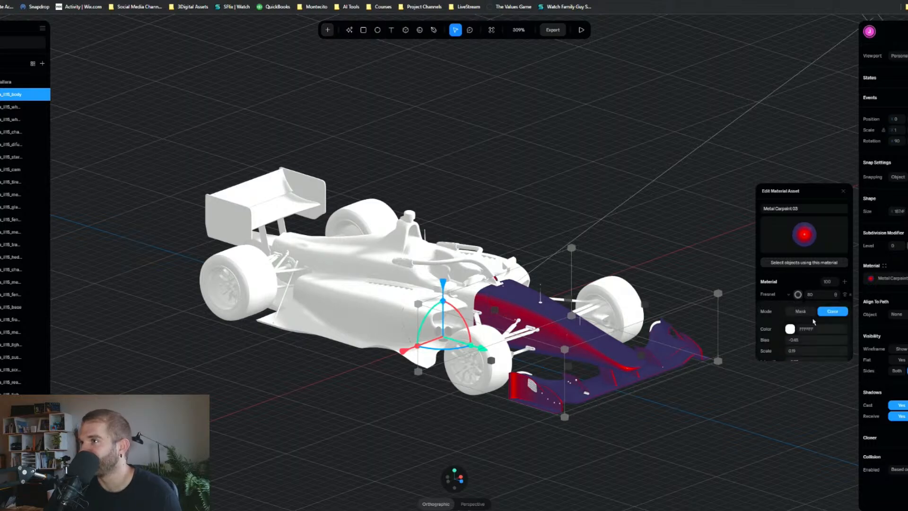
click(789, 306)
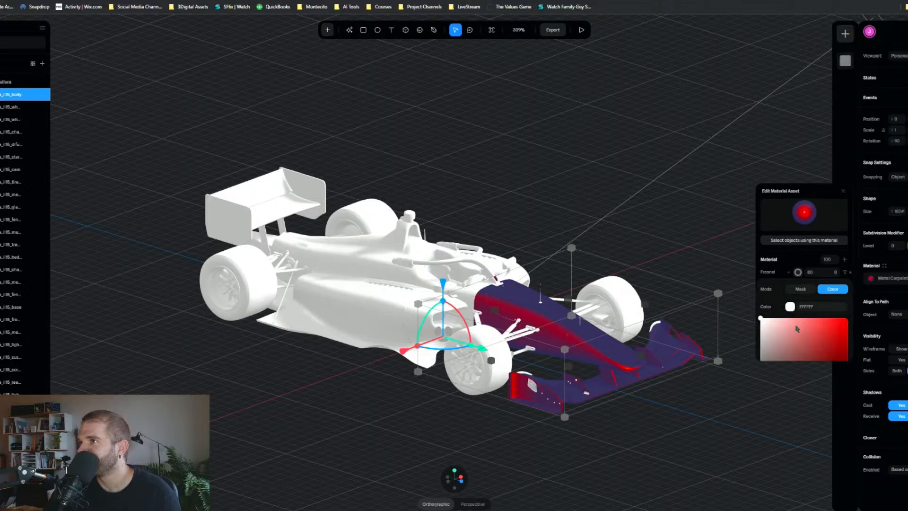
click(774, 216)
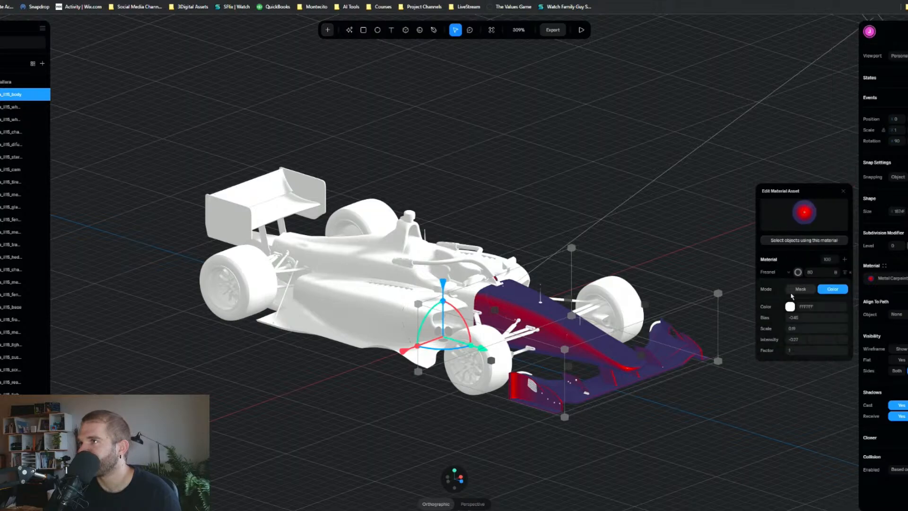
click(788, 273)
key(Escape)
click(789, 273)
click(827, 299)
click(802, 262)
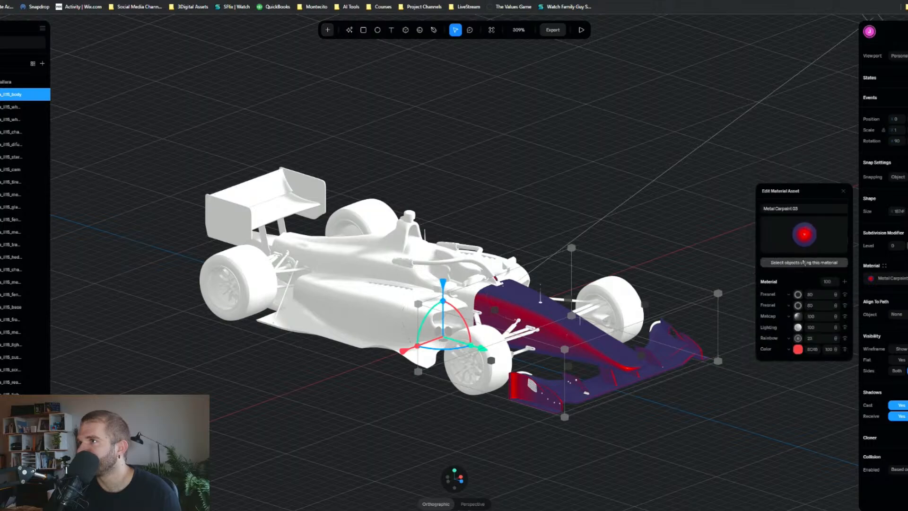
Step: Change the second Fresnel layer's color to red in the Metal Carpaint 03 material and deselect the front body
click(798, 306)
click(789, 339)
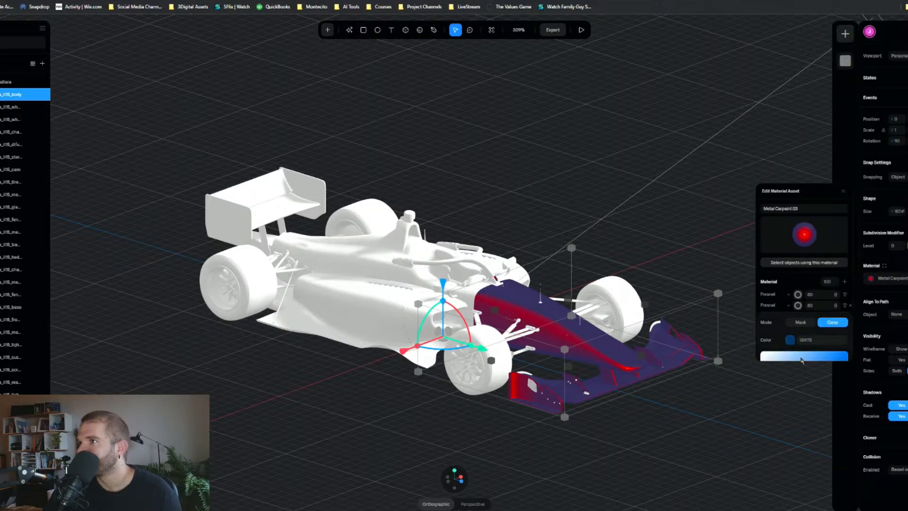
scroll(803, 330, down, 3)
drag(822, 340, 842, 344)
click(515, 169)
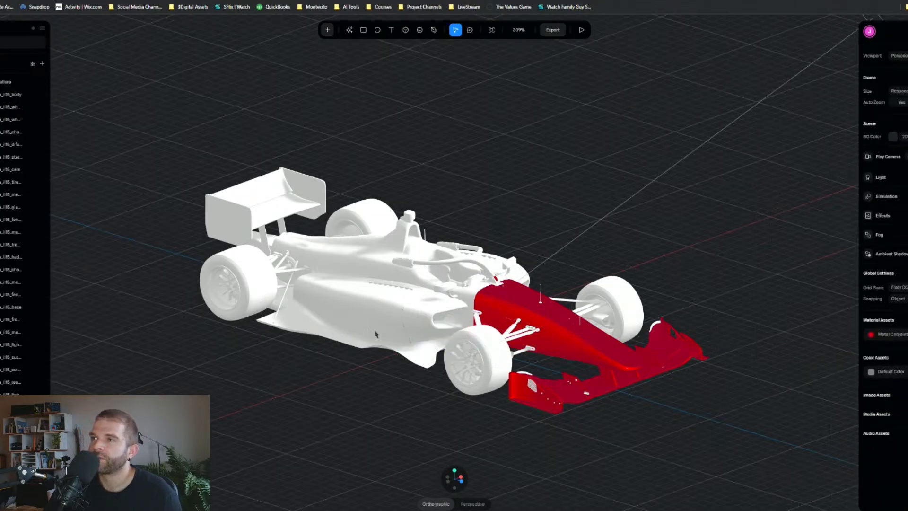
click(375, 334)
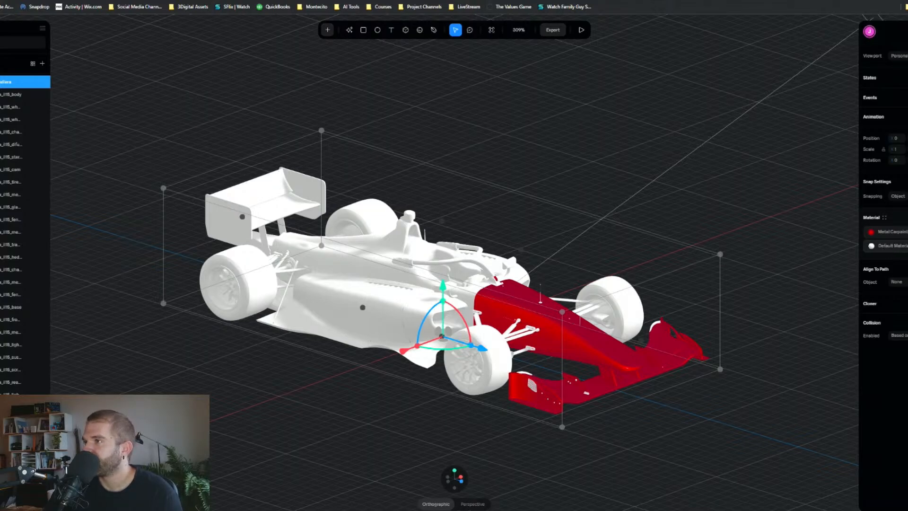
click(898, 246)
click(842, 196)
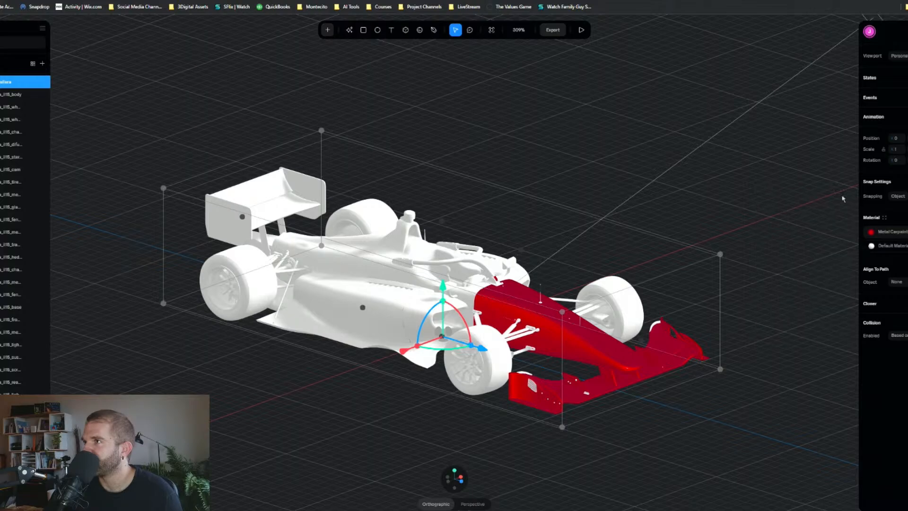
click(333, 365)
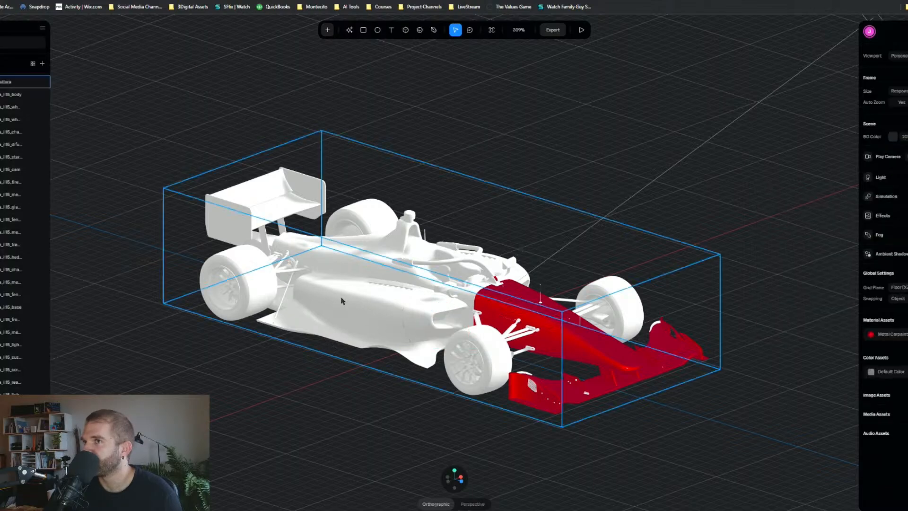
click(342, 301)
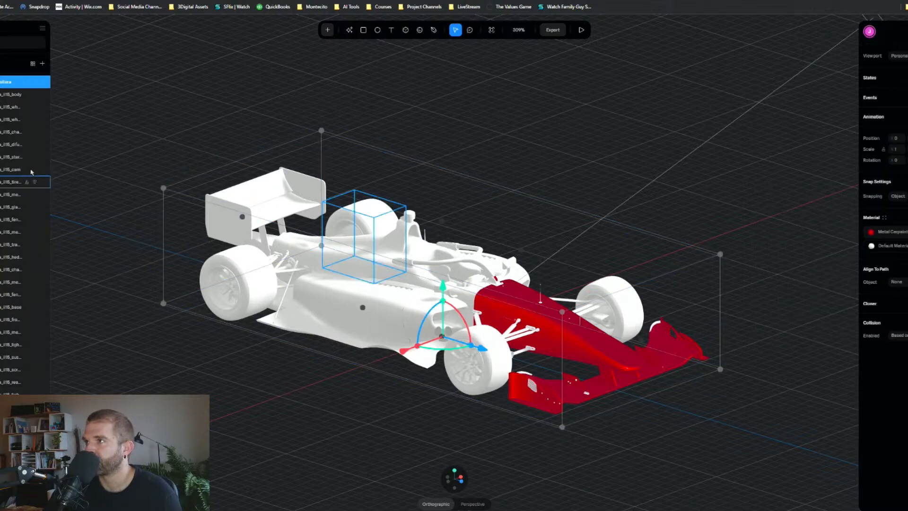
Step: Select the first wheel part below the body in the object hierarchy and change the rear rim's material color to gray
click(9, 95)
click(11, 107)
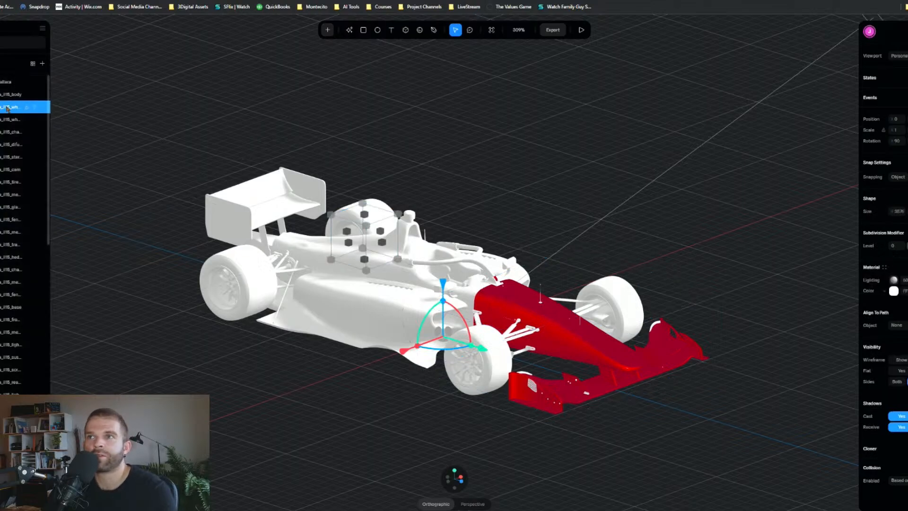
drag(567, 170, 750, 234)
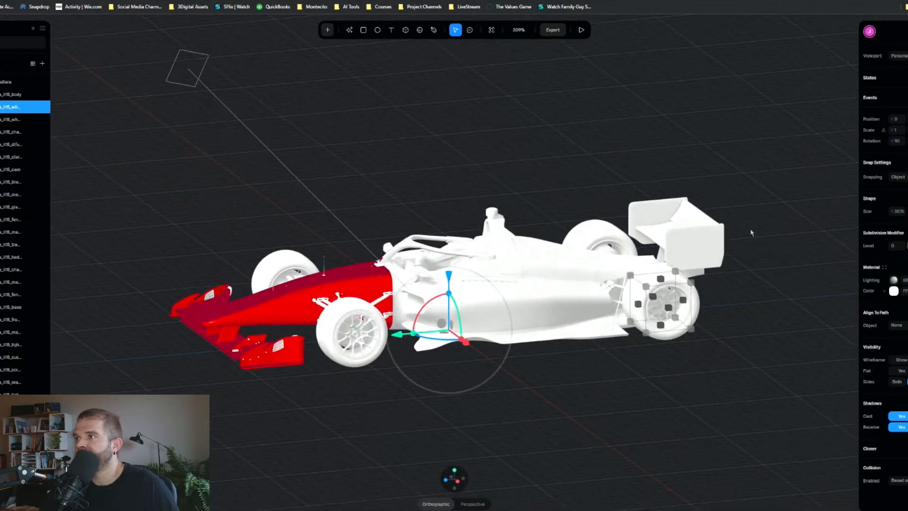
click(895, 292)
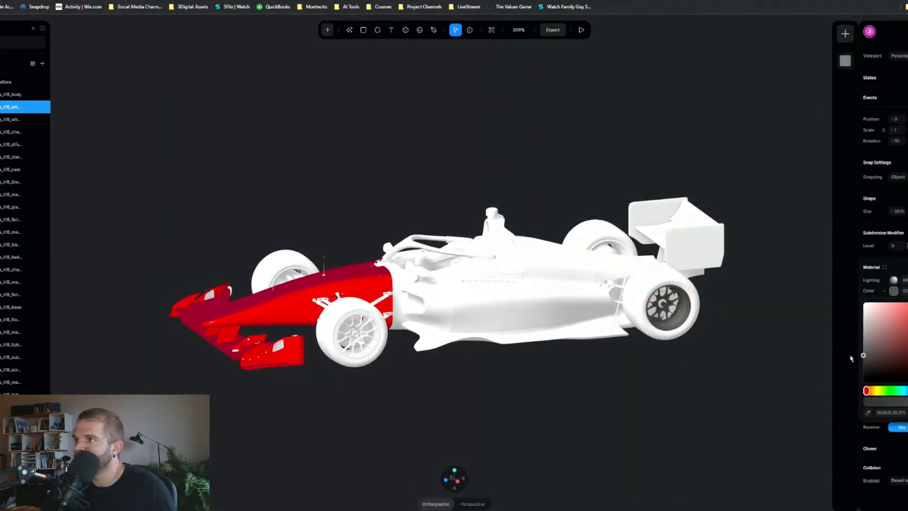
drag(826, 352, 817, 346)
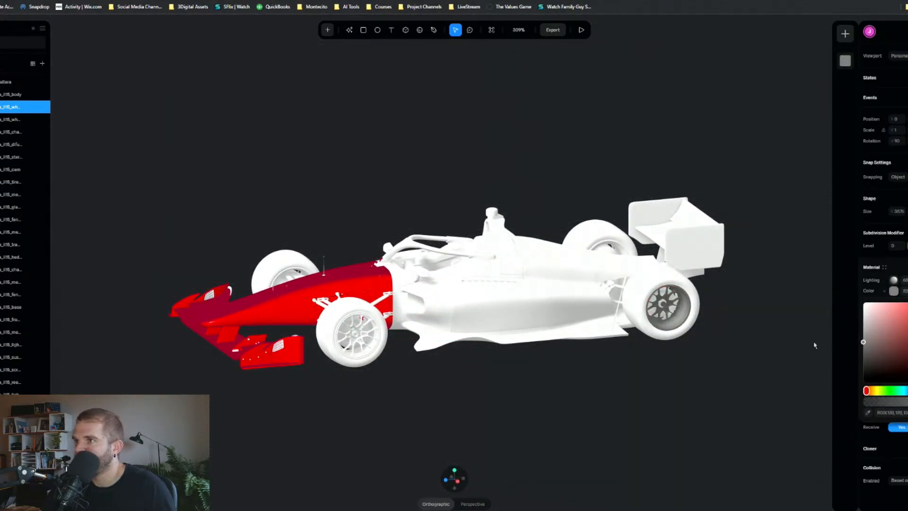
click(806, 355)
click(731, 380)
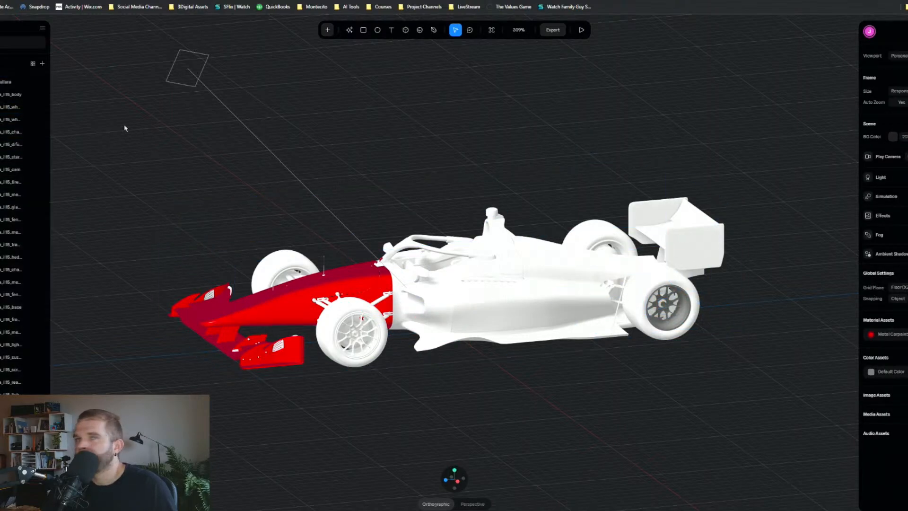
Step: Apply the red Metal Carpaint 03 asset to the second wheel part, the small hub piece at the rear wheel
click(15, 120)
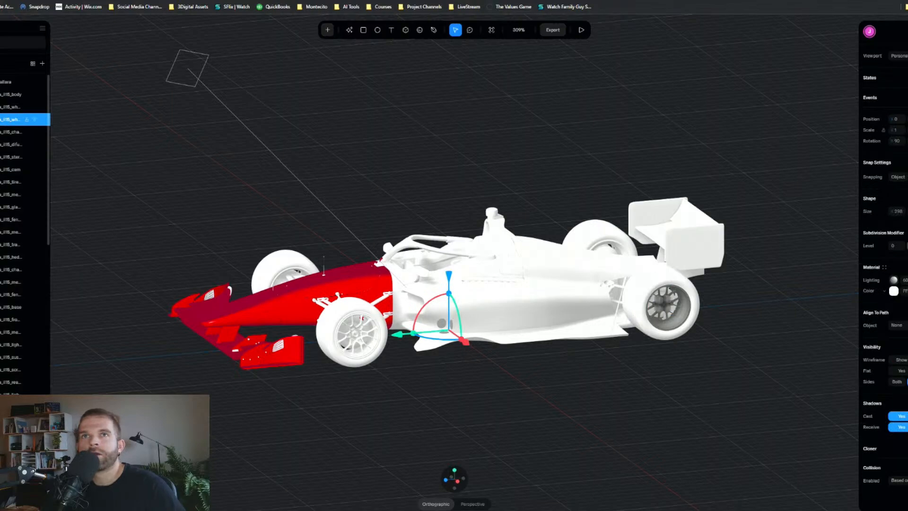
click(490, 404)
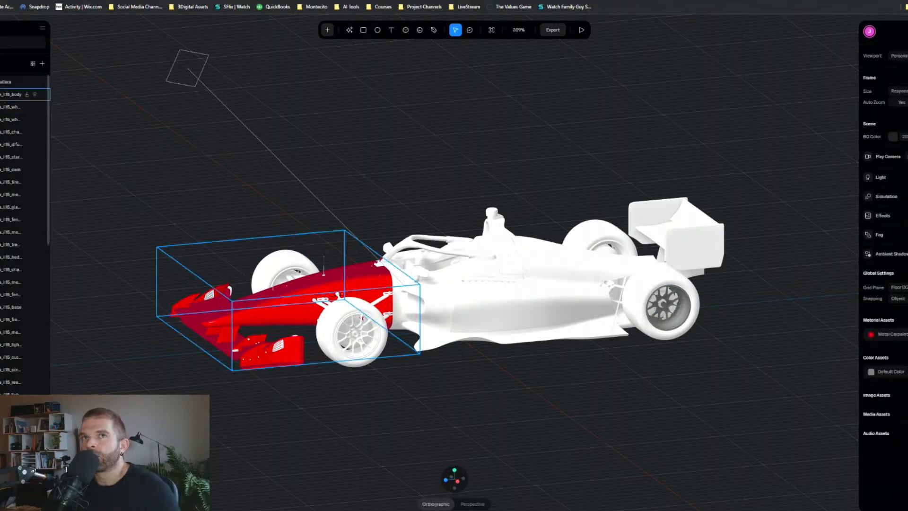
click(19, 119)
alt+drag(267, 161, 367, 169)
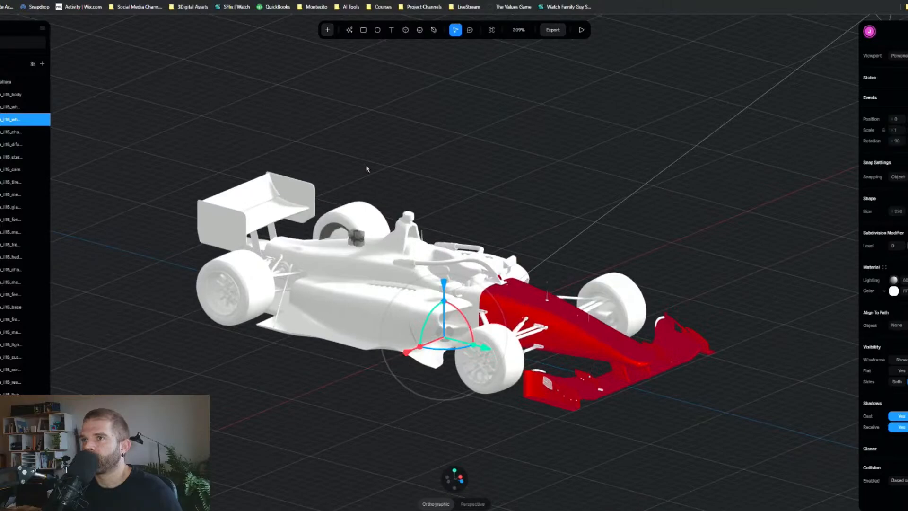
click(883, 267)
click(828, 93)
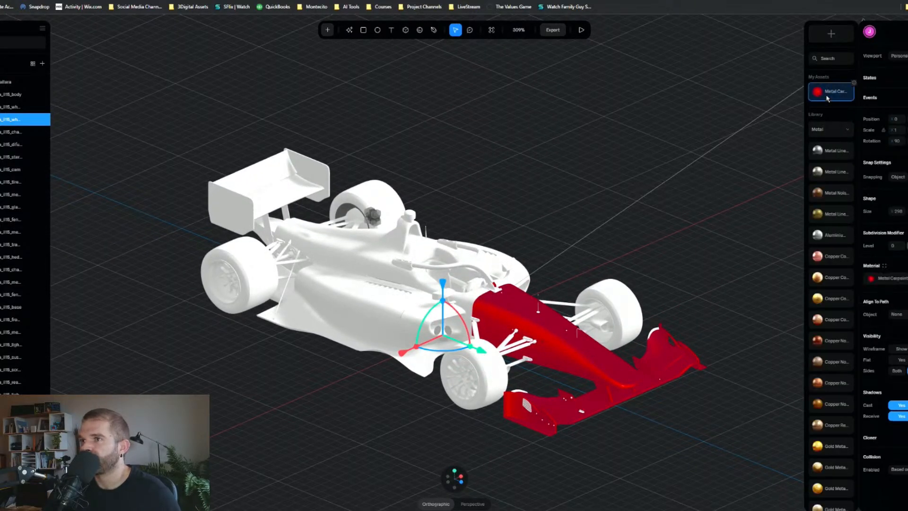
Step: Apply the red Metal Carpaint 03 asset to the chassis part between the rear wheels
click(2, 134)
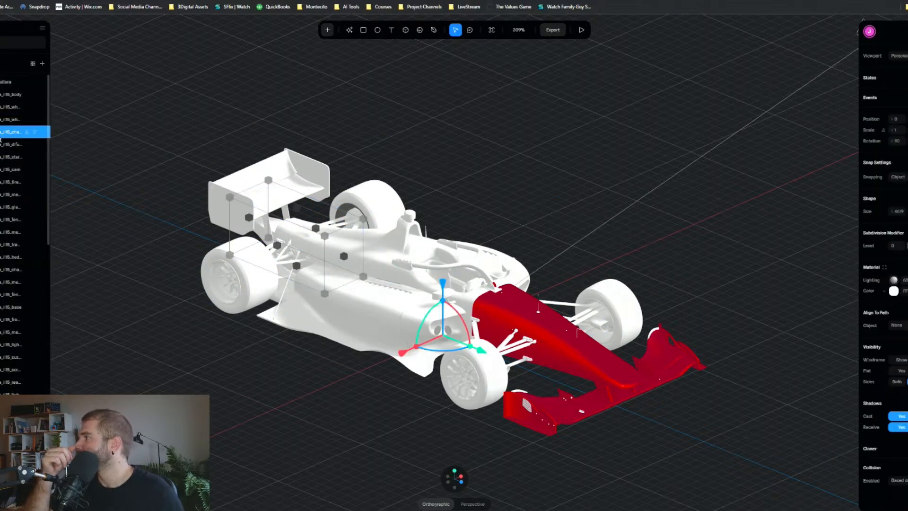
middle_drag(286, 437, 402, 410)
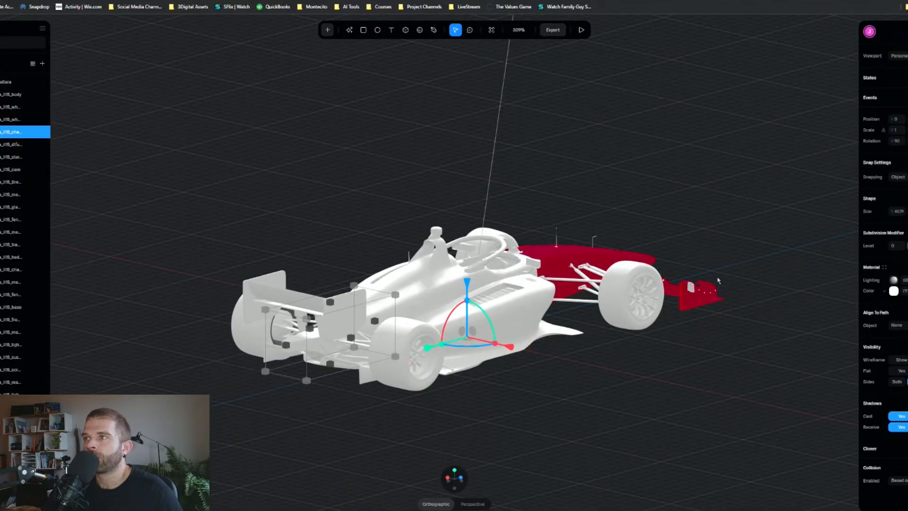
click(885, 268)
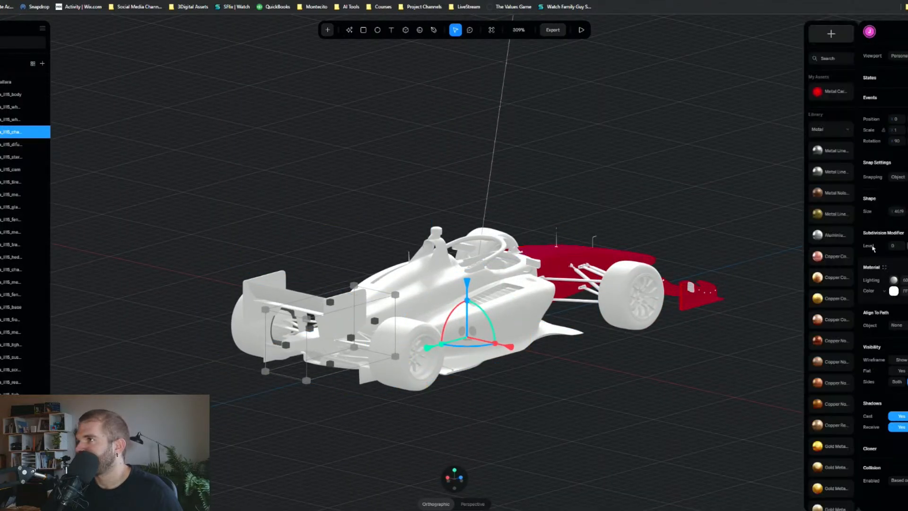
click(830, 92)
click(364, 432)
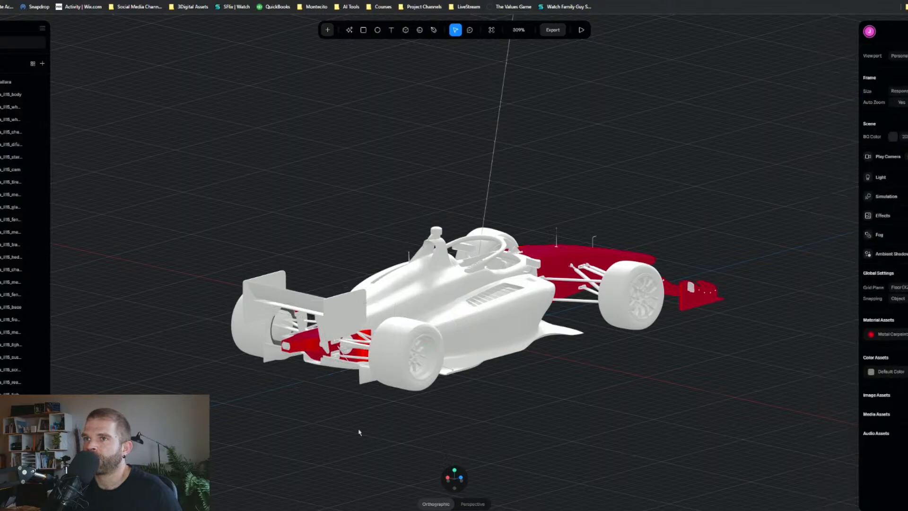
Step: Replace the rear chassis part's material with Metal Noise 11 from the Metal library
click(332, 339)
double_click(306, 348)
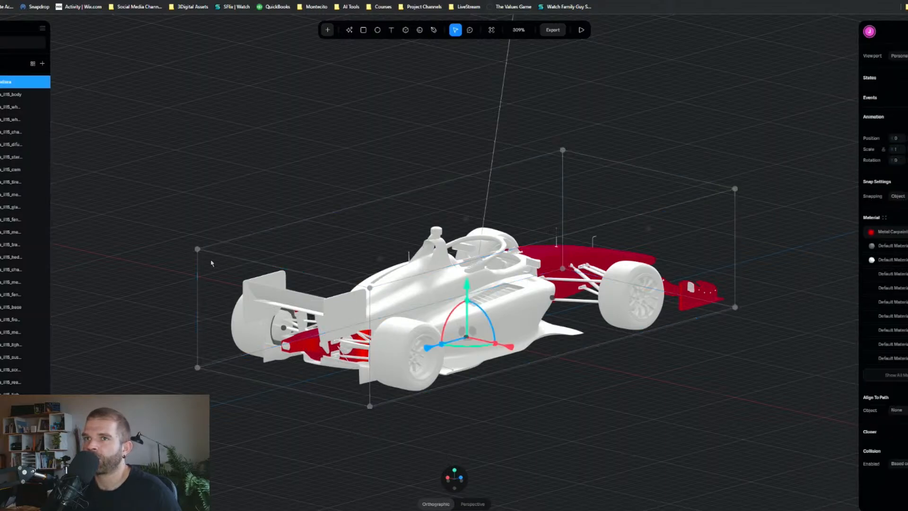
click(9, 144)
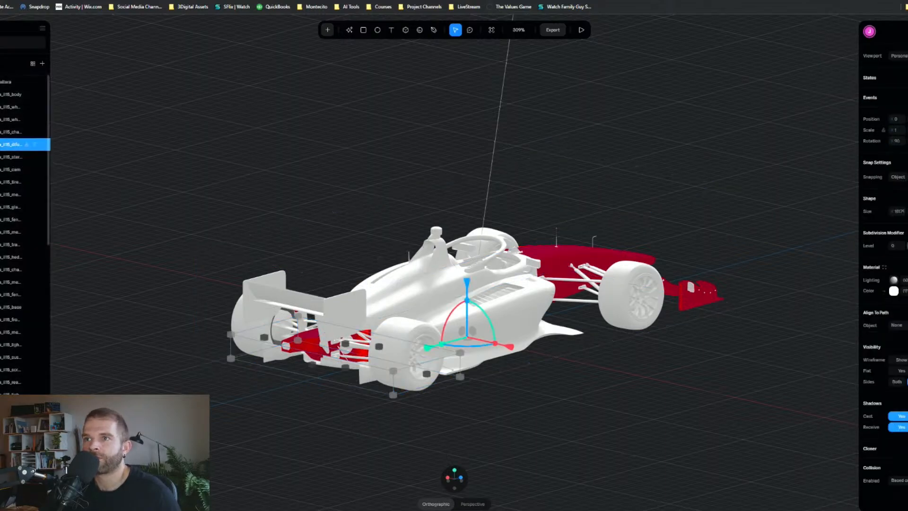
click(8, 131)
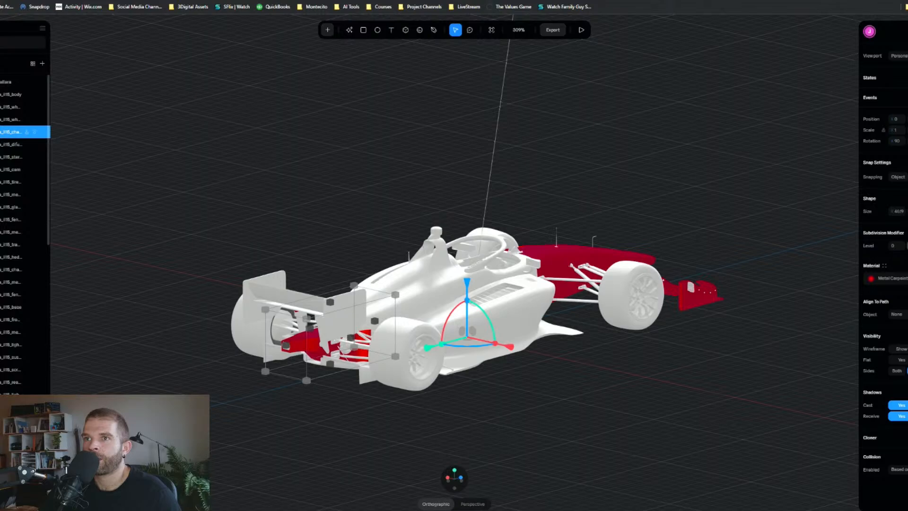
click(884, 266)
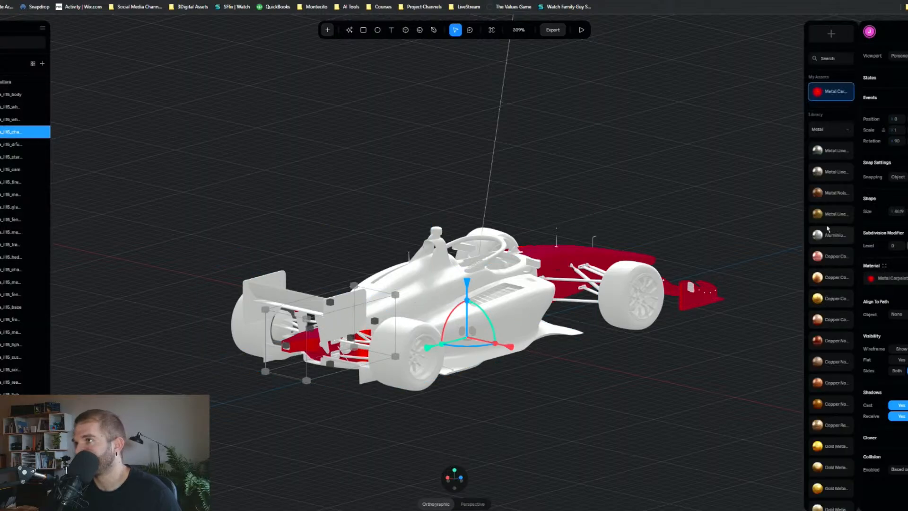
scroll(835, 213, down, 10)
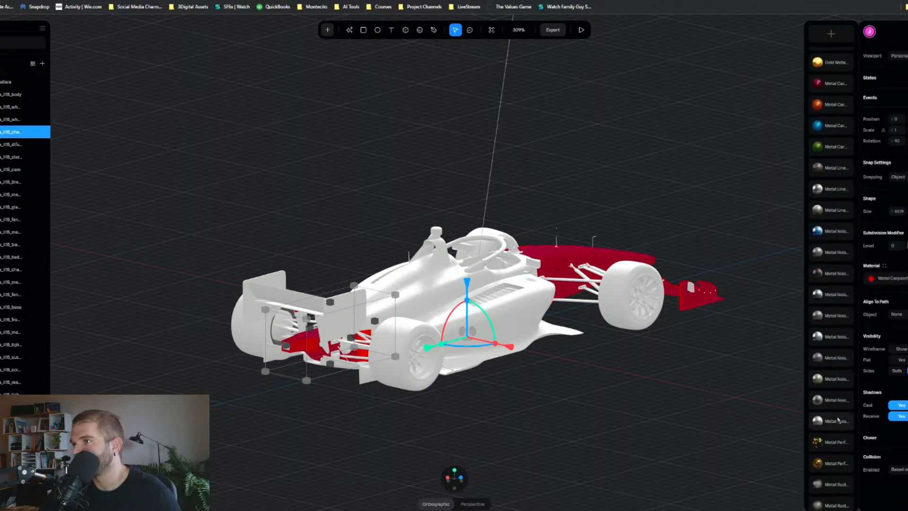
click(817, 411)
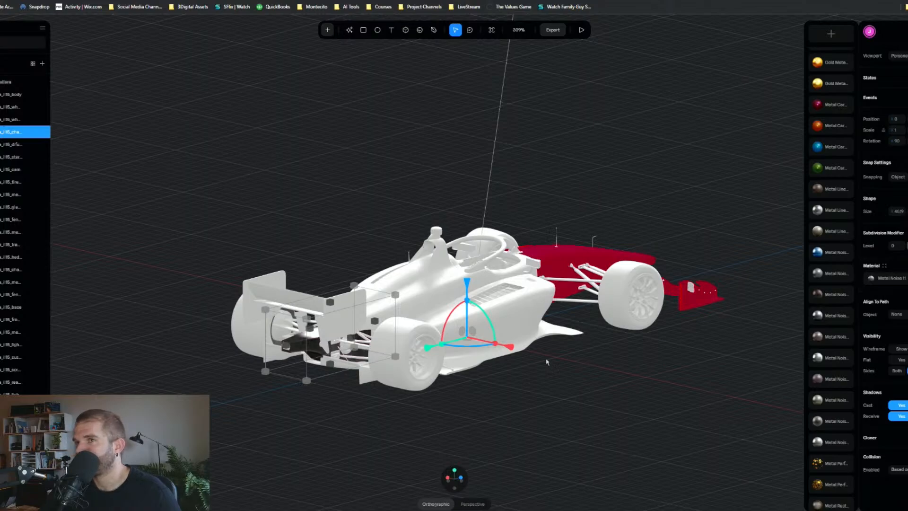
Step: Review the layers of the Metal Noise 11 material on the rear chassis part and deselect it
click(878, 282)
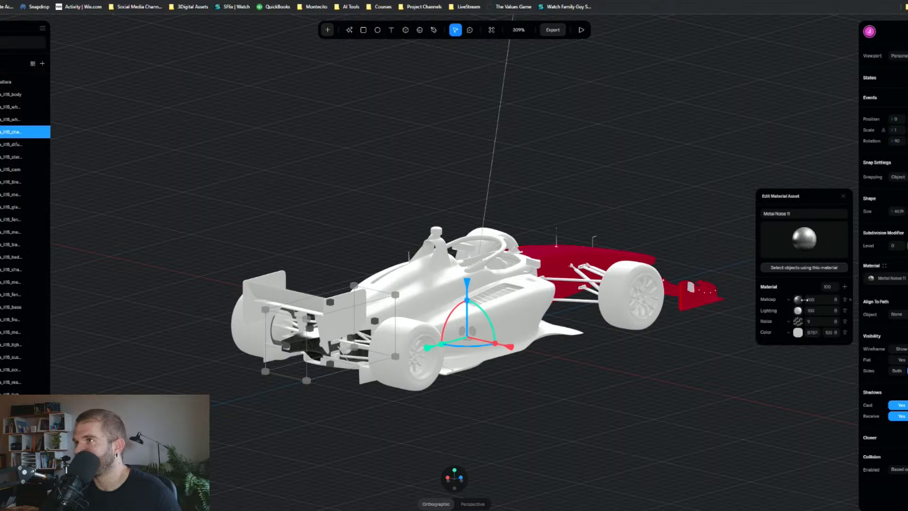
mouse_move(805, 300)
mouse_down()
mouse_move(784, 300)
mouse_move(797, 312)
mouse_up()
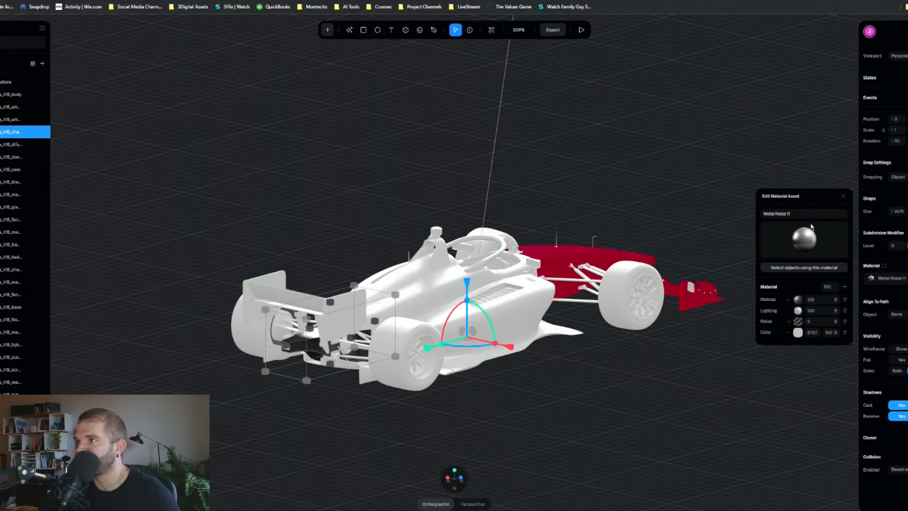
click(537, 400)
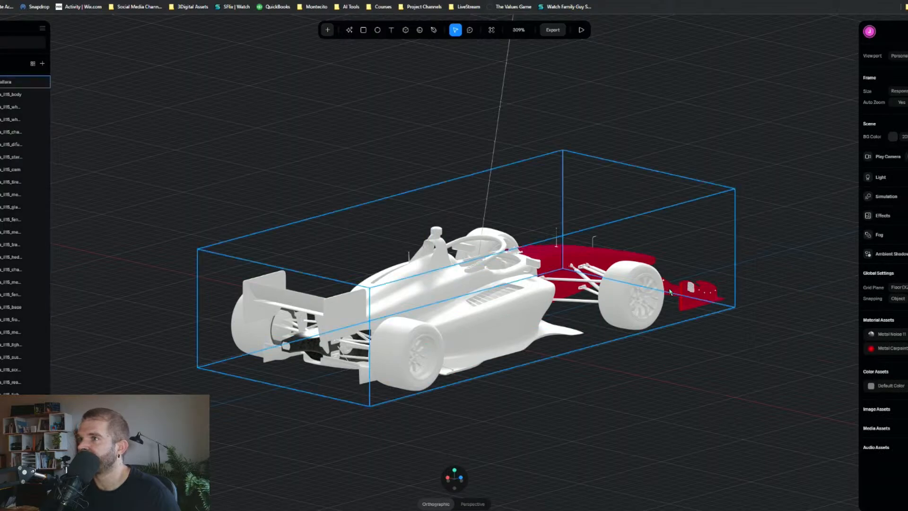
Step: Apply the Metal Noise 11 asset to the small part on the engine cover behind the roof camera
click(416, 361)
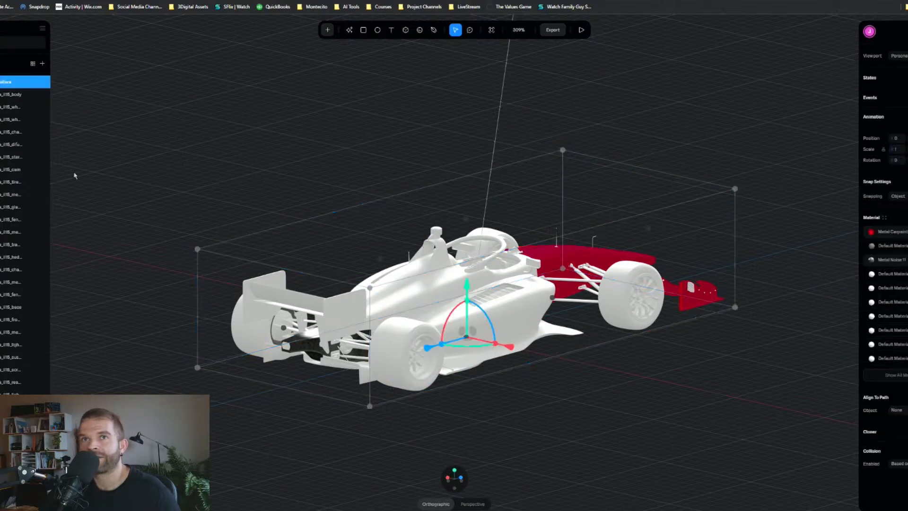
click(9, 157)
click(8, 135)
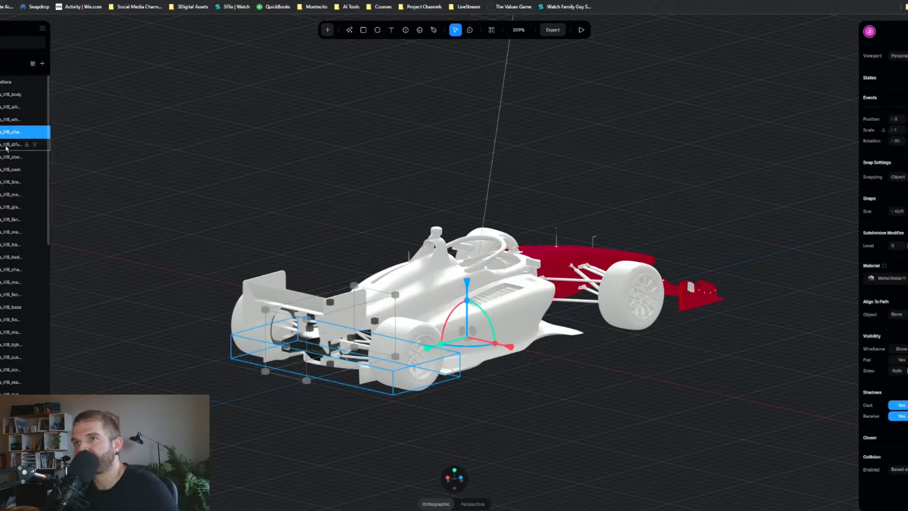
click(7, 144)
click(7, 158)
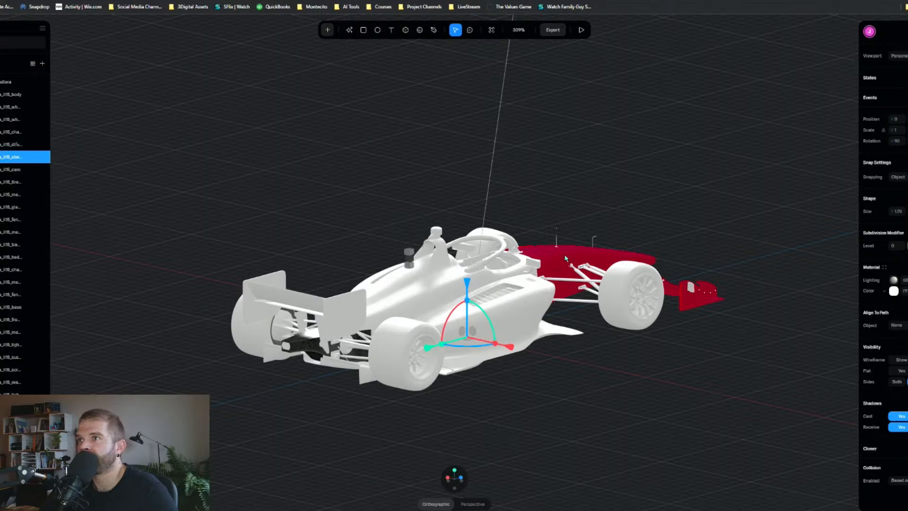
click(884, 268)
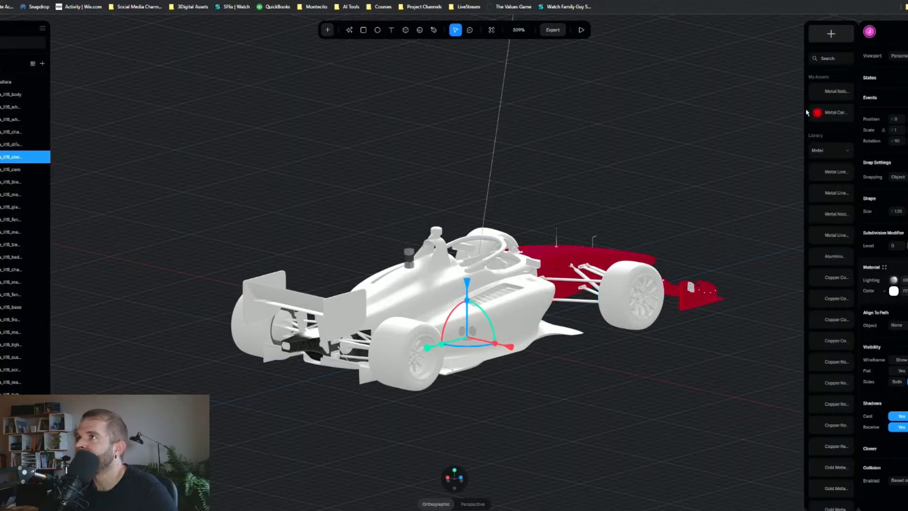
click(819, 99)
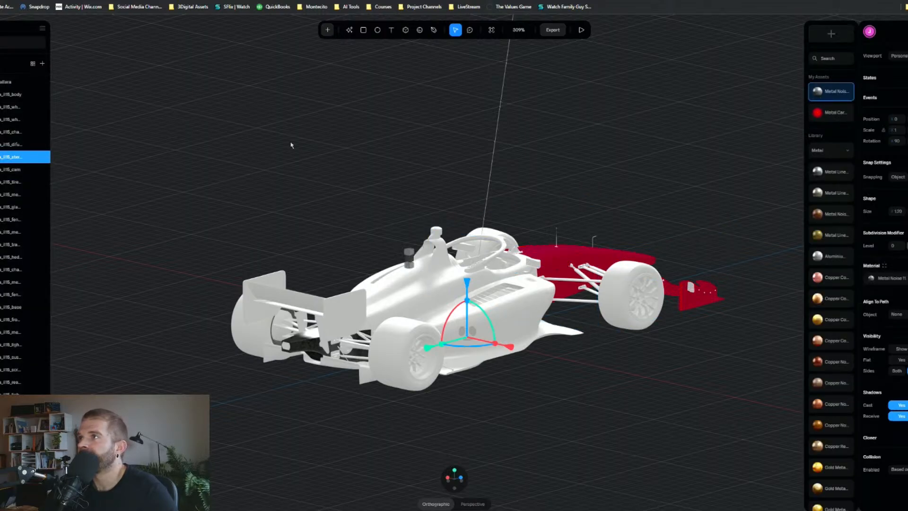
Step: Apply the Metal Noise 11 asset to the camera on top of the car and deselect it
click(434, 233)
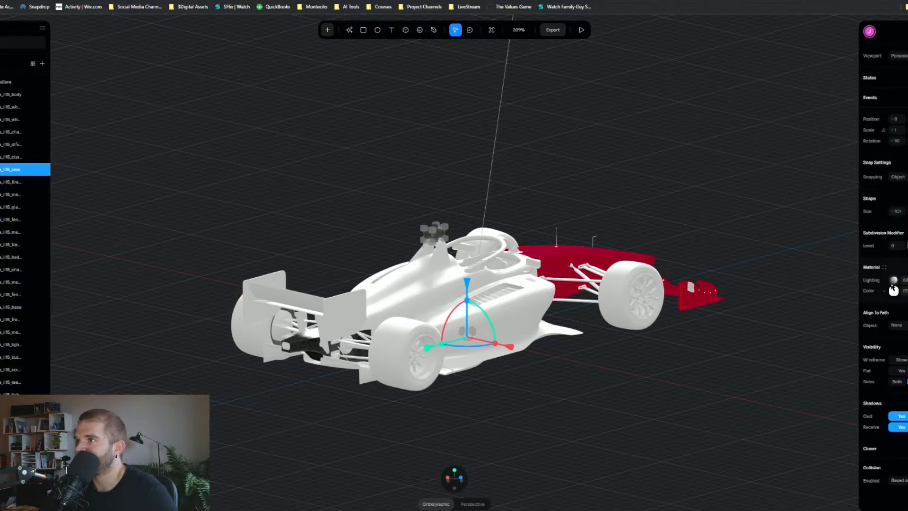
click(884, 268)
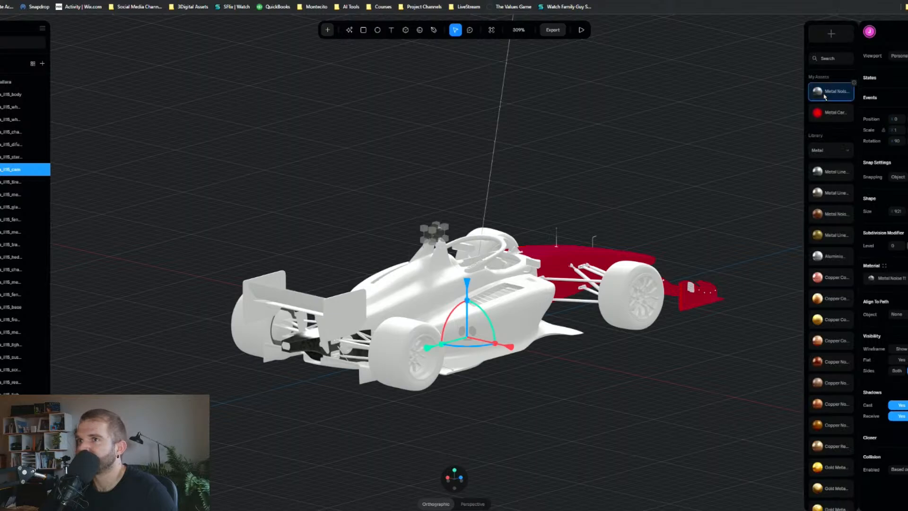
click(336, 204)
Step: Select the rear left tire of the car and turn the view to that wheel
click(496, 236)
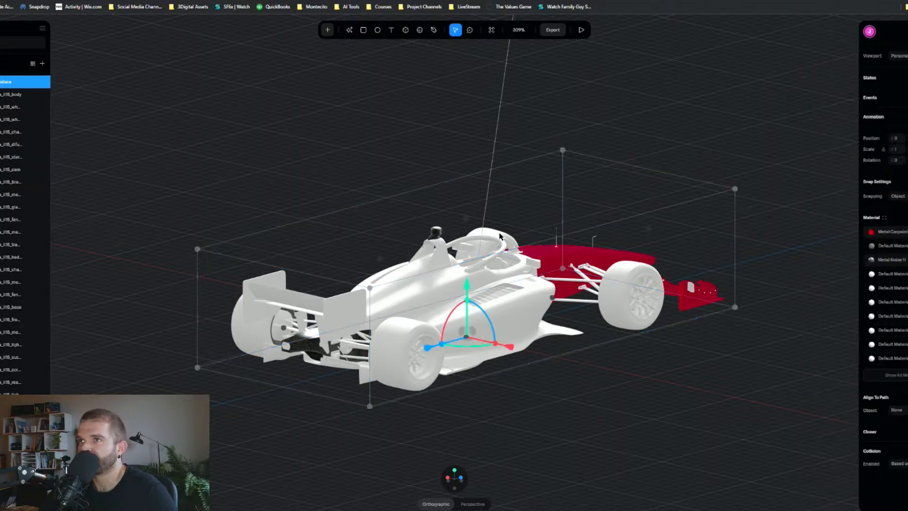
click(9, 157)
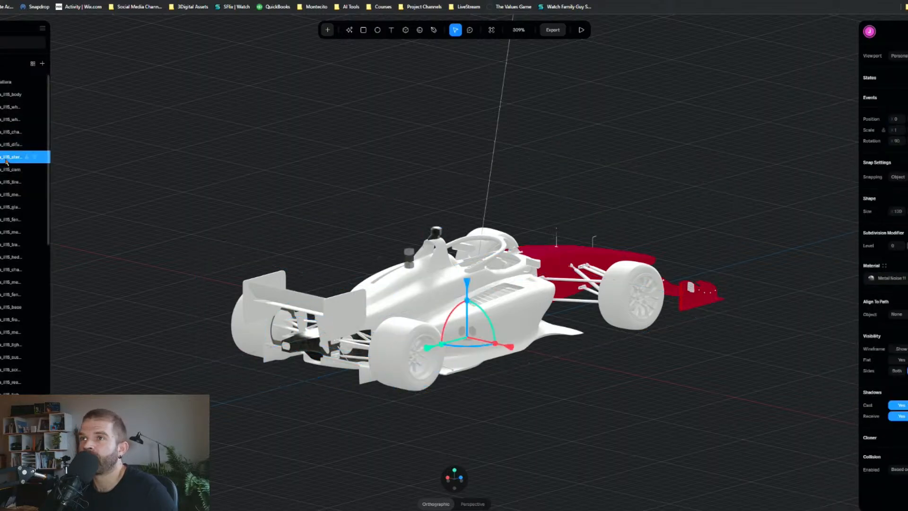
click(2, 169)
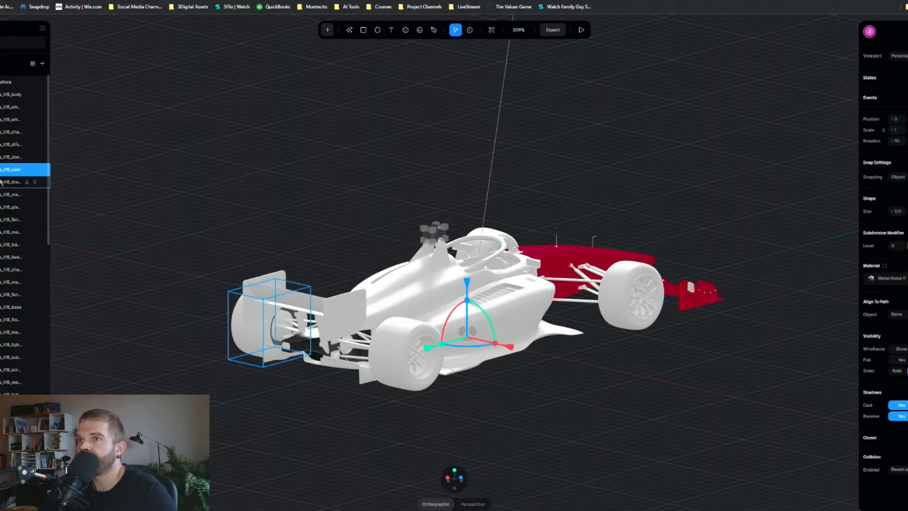
click(2, 182)
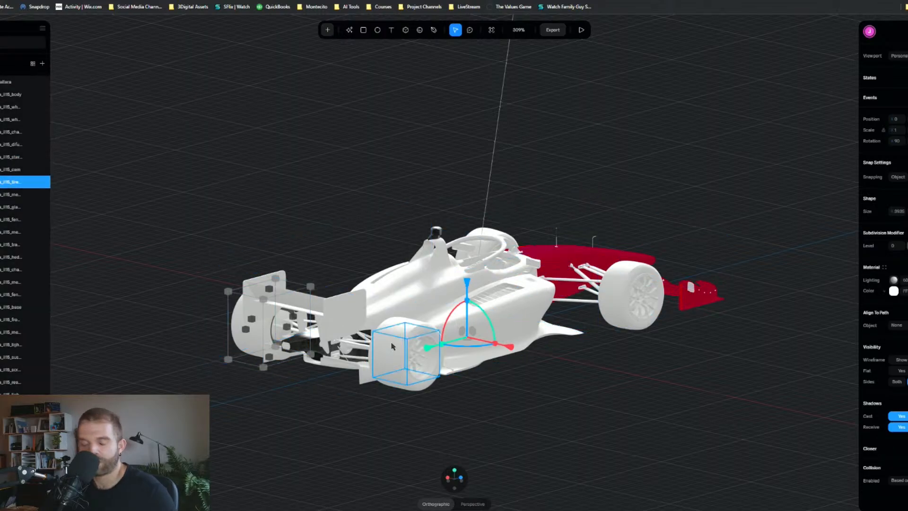
right_drag(386, 360, 429, 373)
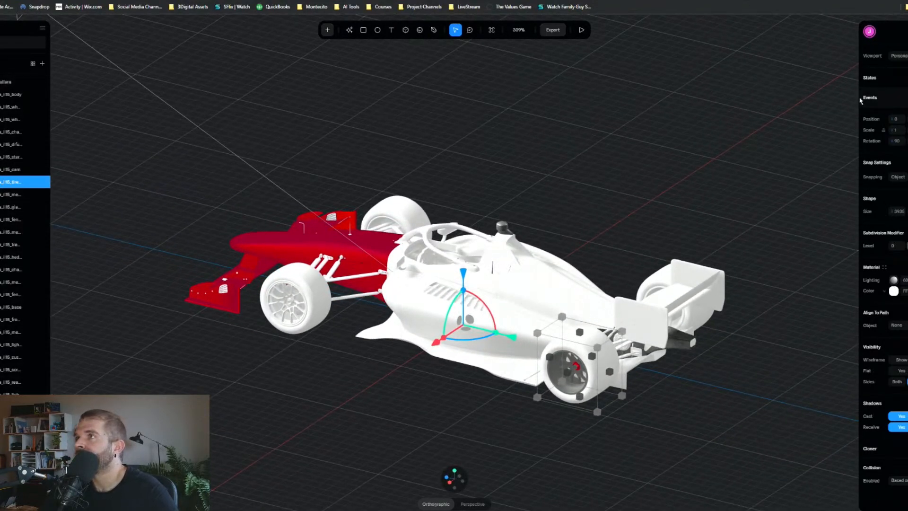
Step: Search the material library for rubber, first within the Metal category and again across all categories
click(884, 267)
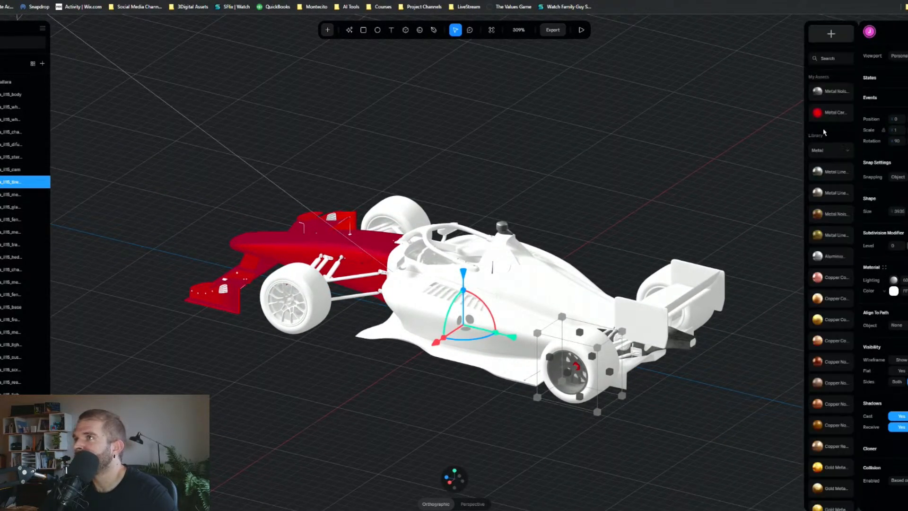
click(827, 57)
text(c)
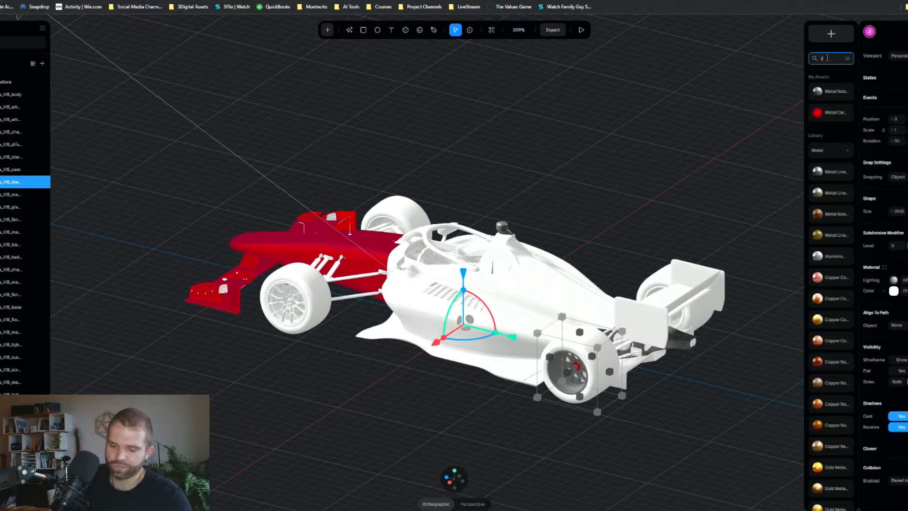
click(846, 59)
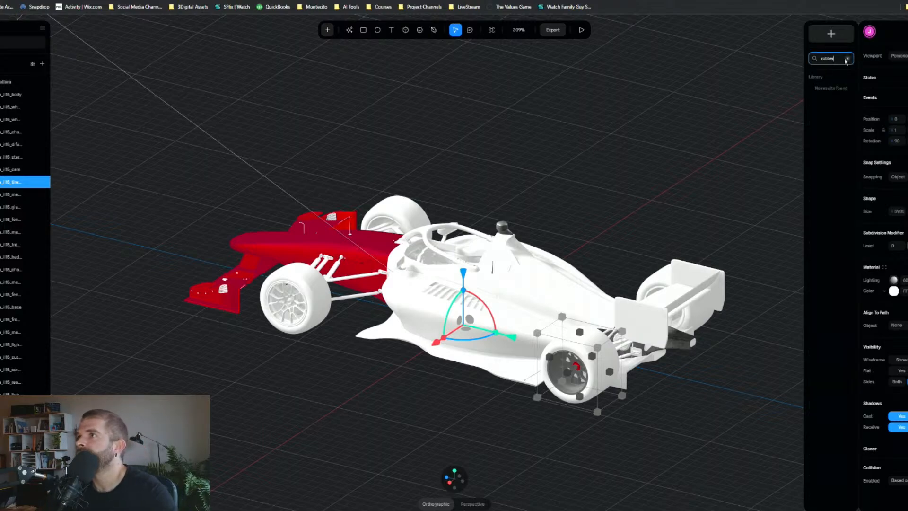
click(844, 58)
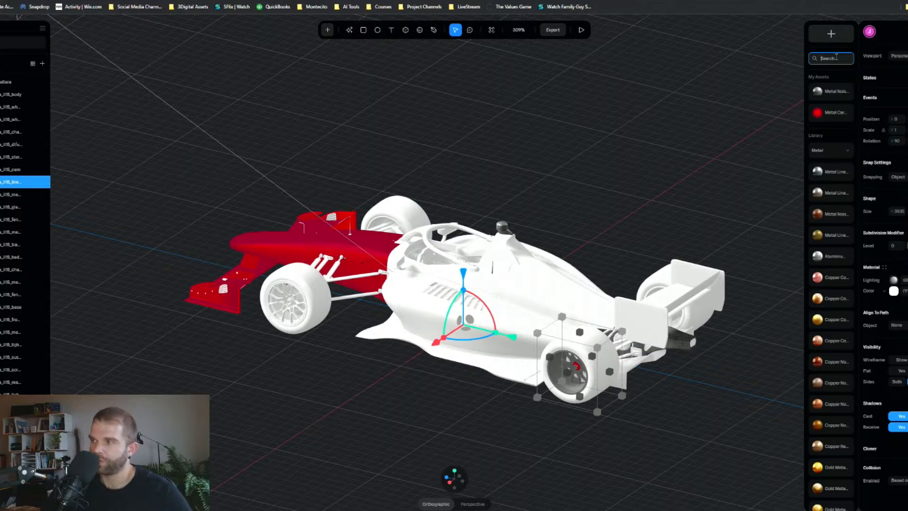
click(830, 149)
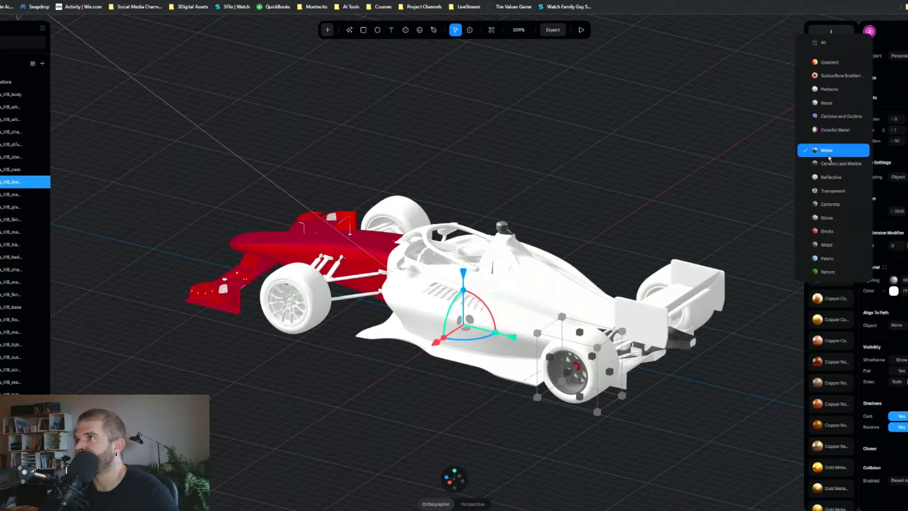
click(841, 61)
click(830, 60)
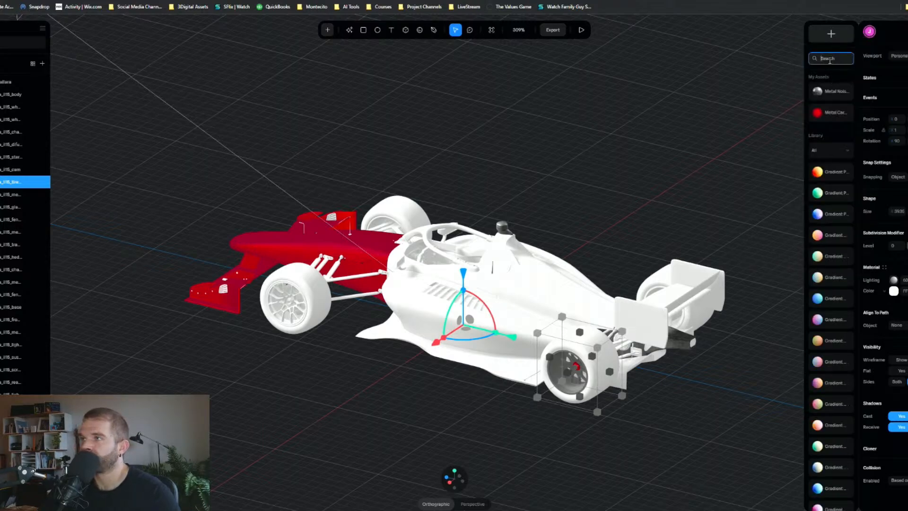
text(rubber)
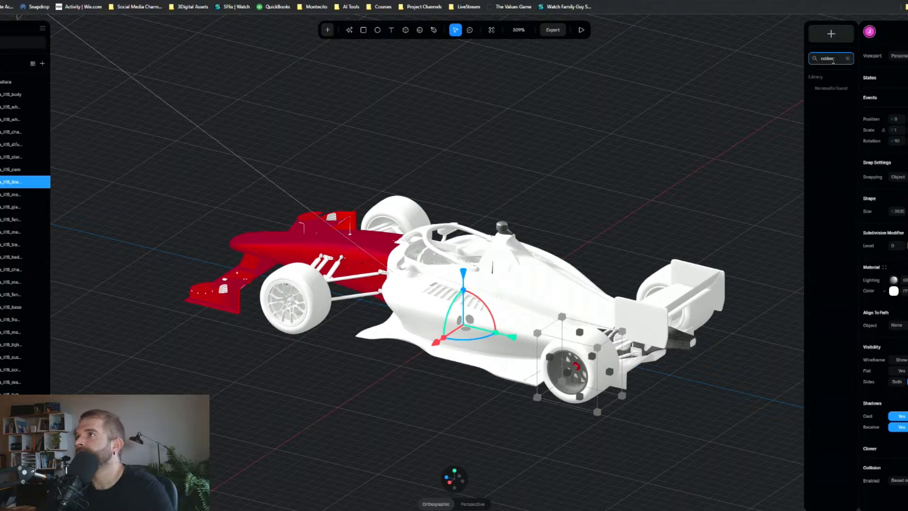
click(846, 58)
Step: Apply the Fabric Pattern 13 material from the Fabric library to the rear left tire
click(831, 150)
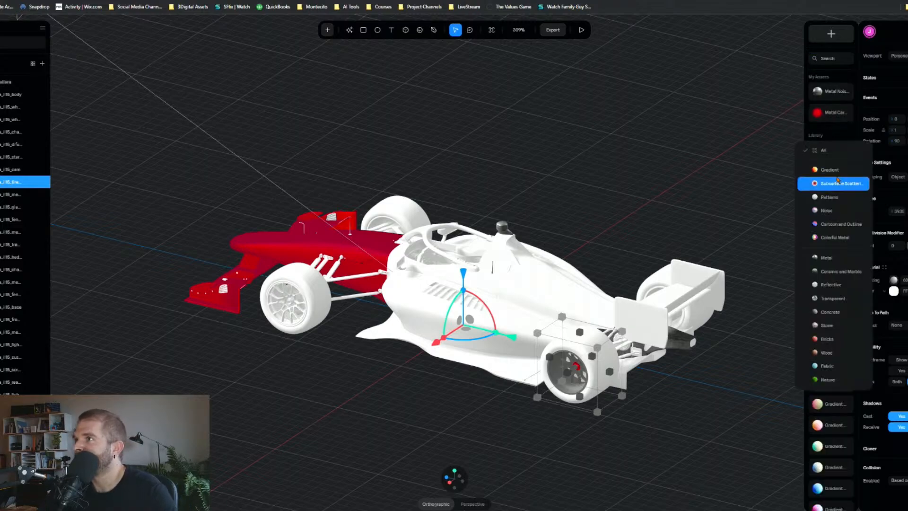
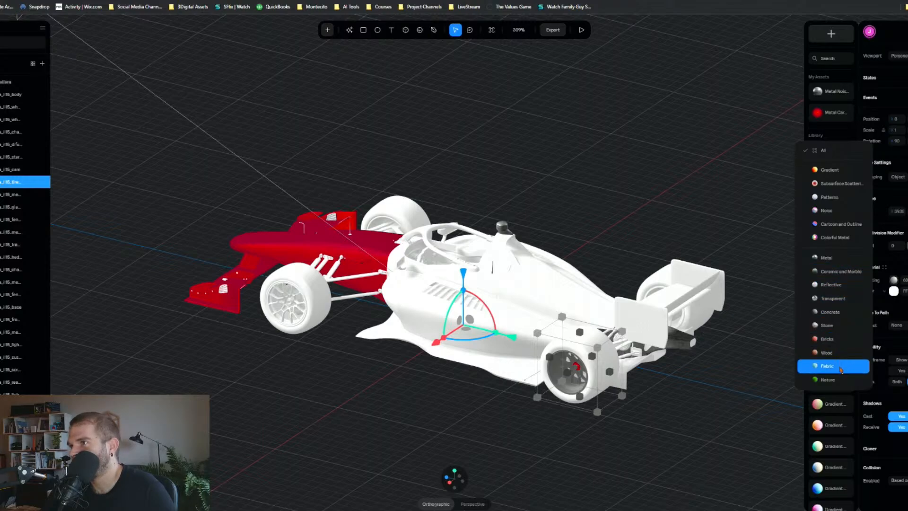
click(840, 370)
scroll(814, 281, down, 1)
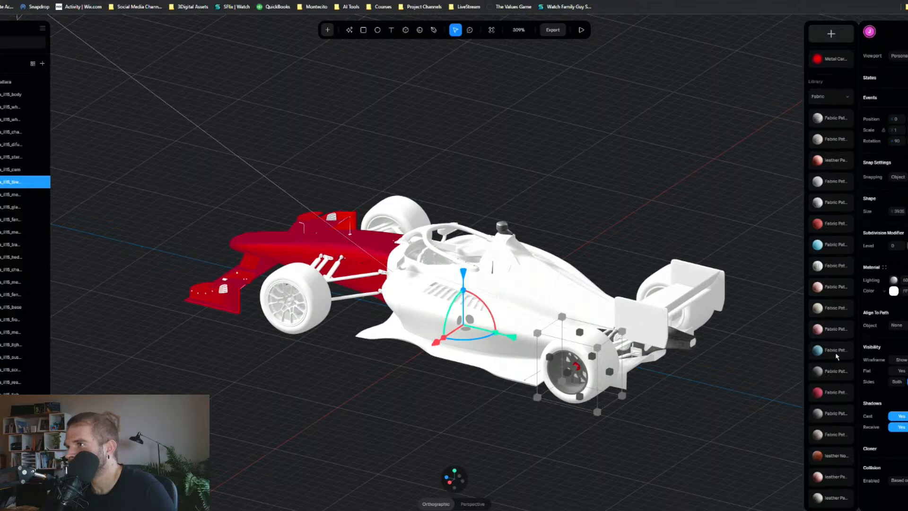
click(838, 395)
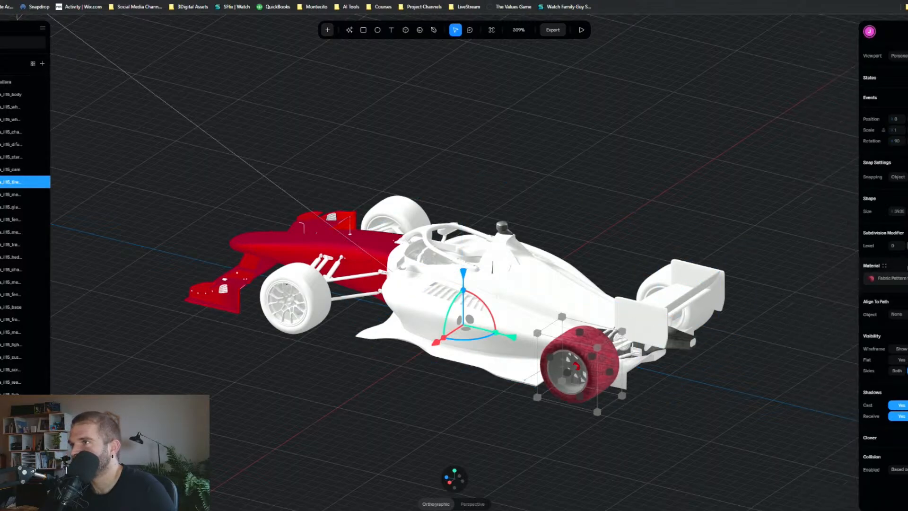
Step: Open the AI texture generator for the image layer of the tire's Fabric Pattern 13 material
click(872, 279)
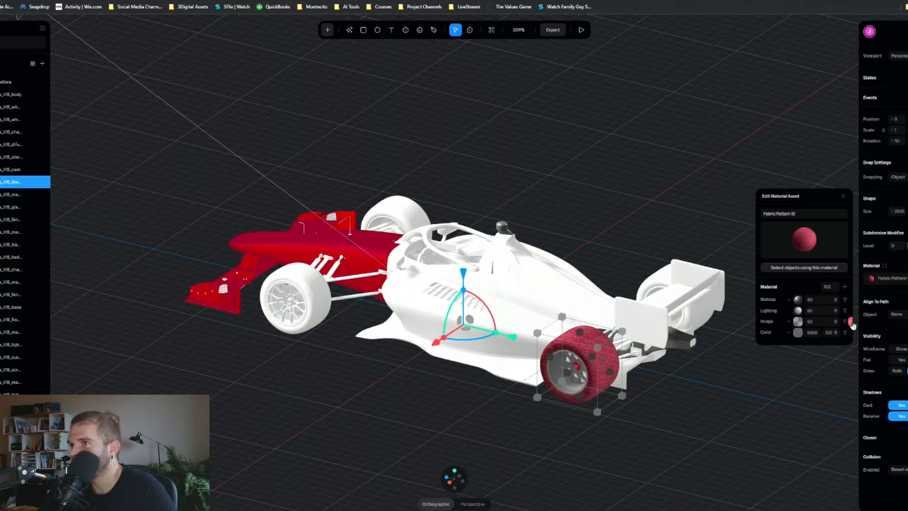
click(797, 323)
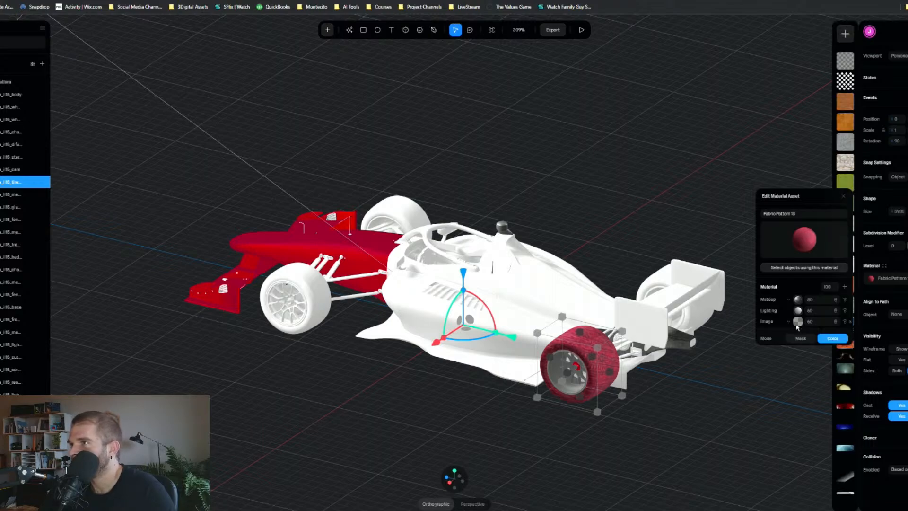
scroll(801, 313, down, 1)
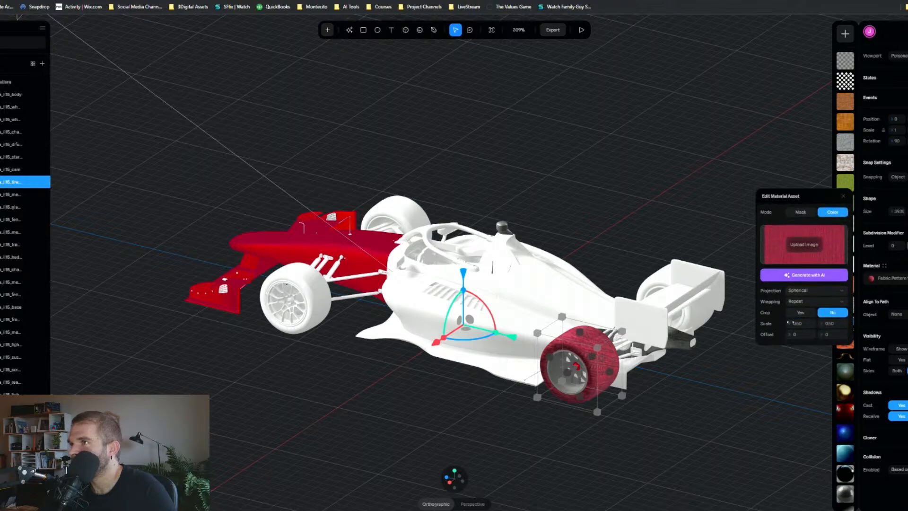
scroll(785, 333, up, 2)
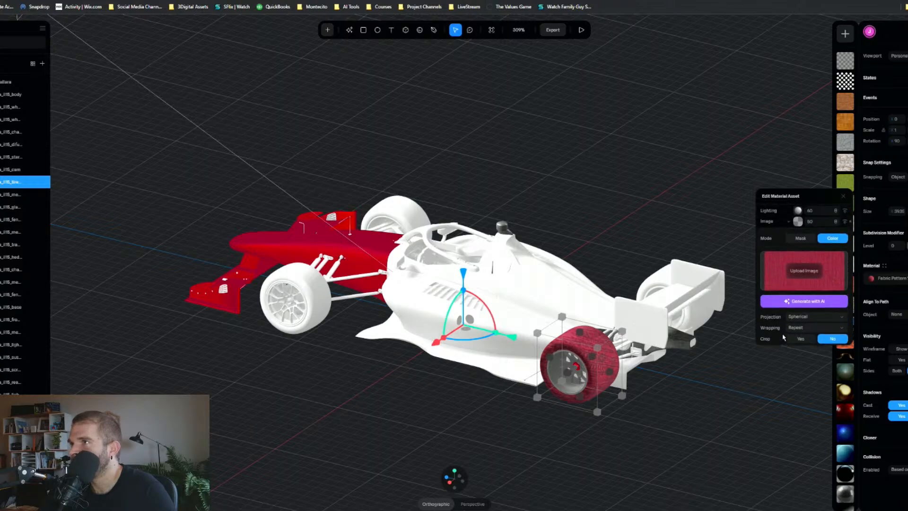
click(813, 303)
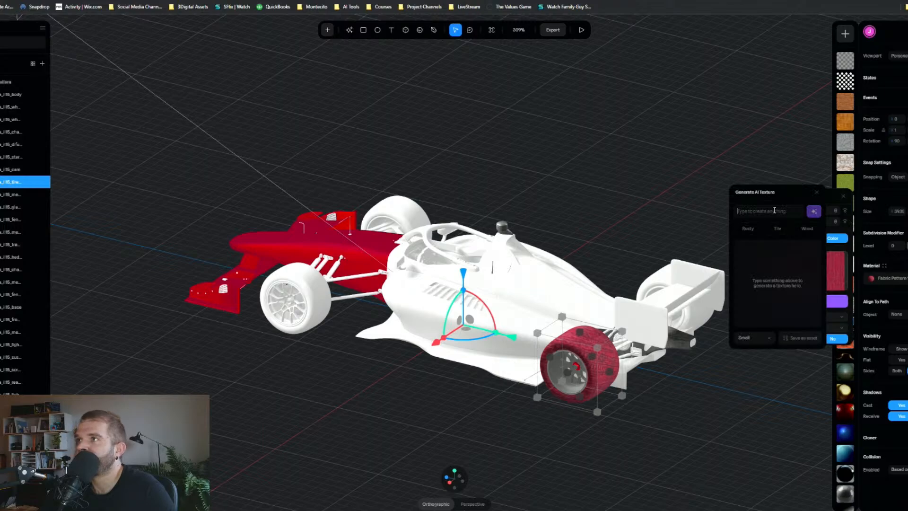
Step: Generate an AI texture for the tire from the prompt "tire marks"
text(tire)
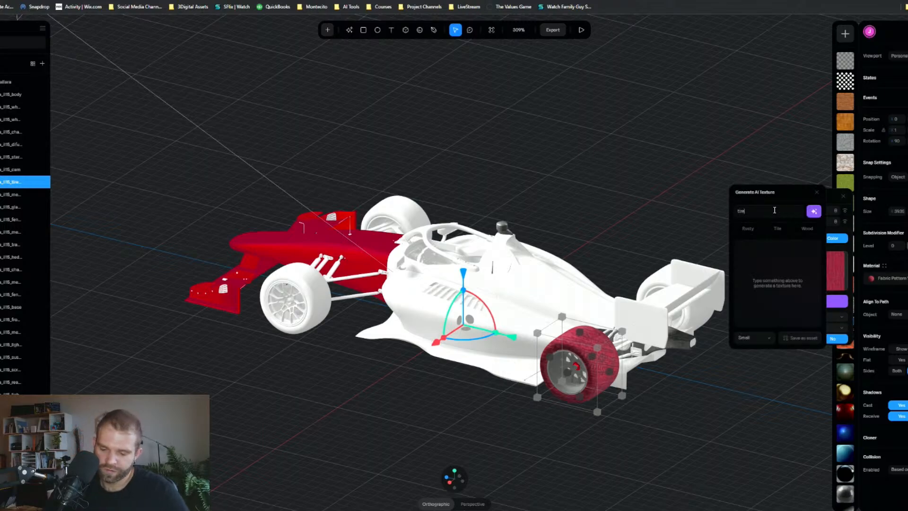
text( marks)
key(Return)
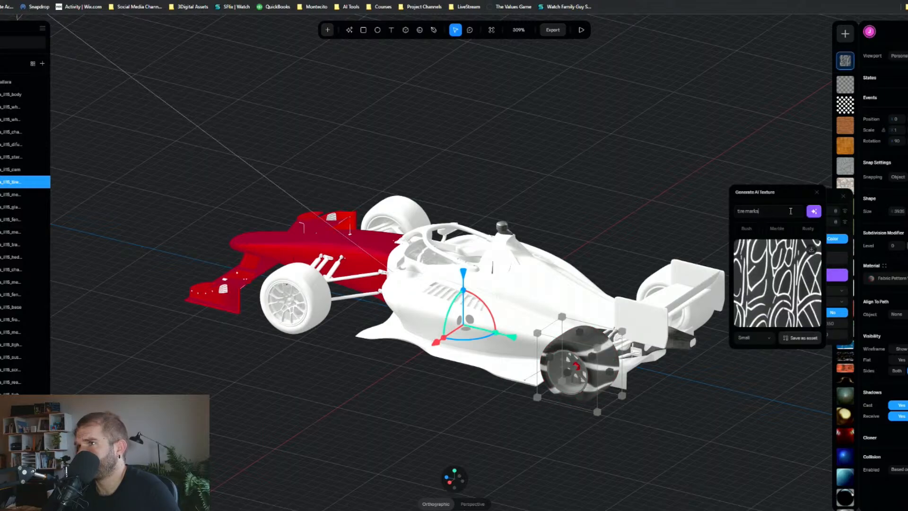
Step: Generate a texture from the prompt "black on black tire grooves", save it as an asset and close the generator
triple_click(781, 211)
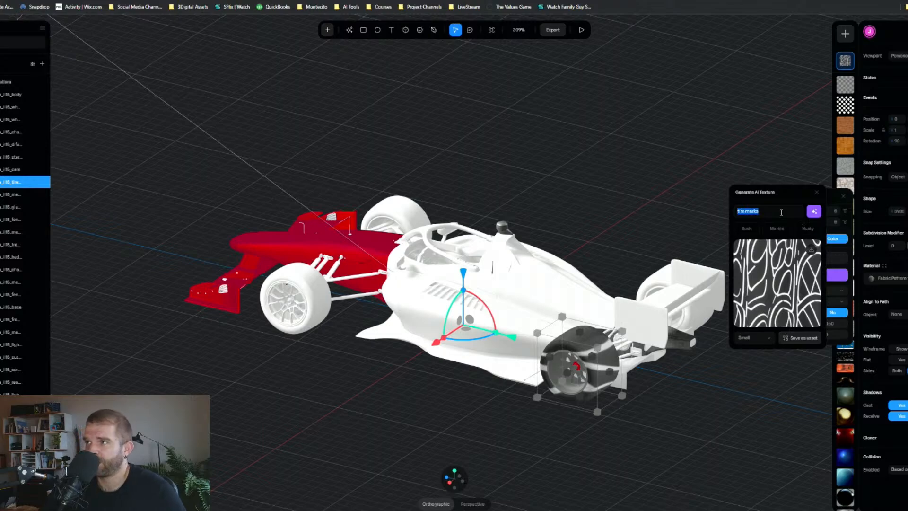
text(tire)
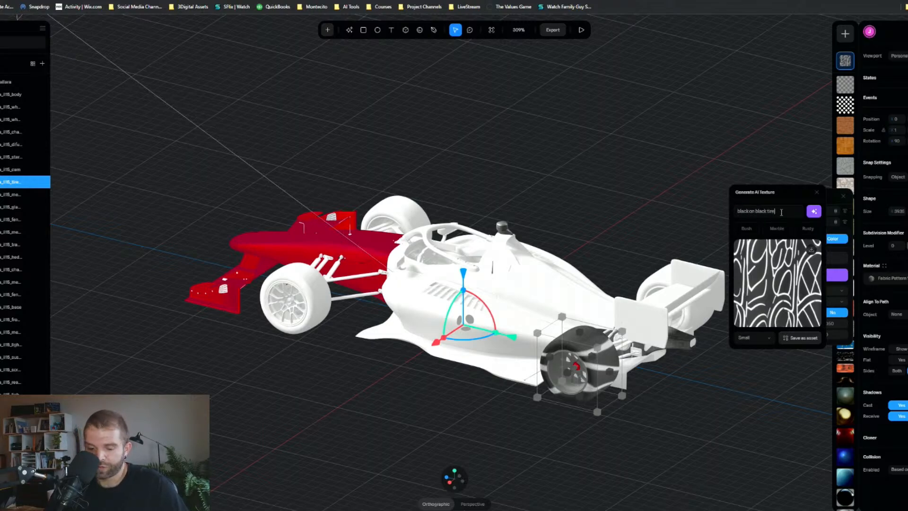
text(lack on black tire grooves)
key(Return)
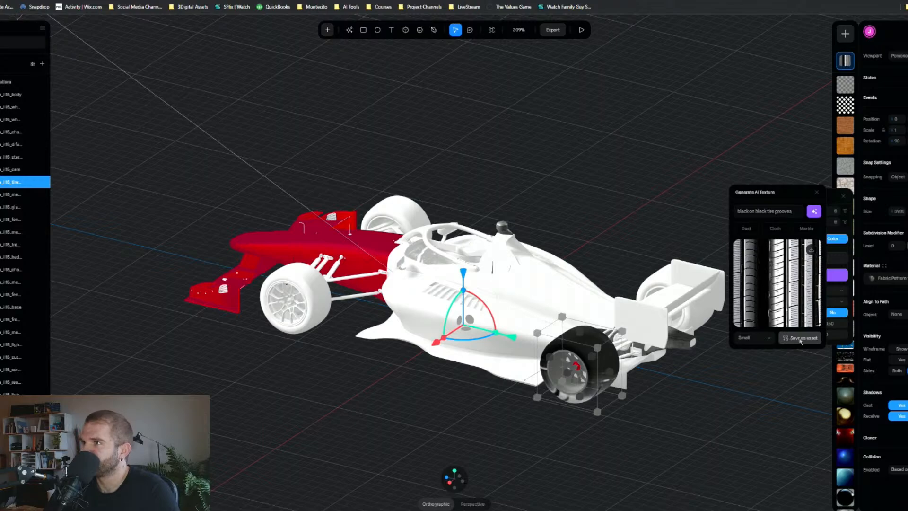
click(800, 339)
click(790, 360)
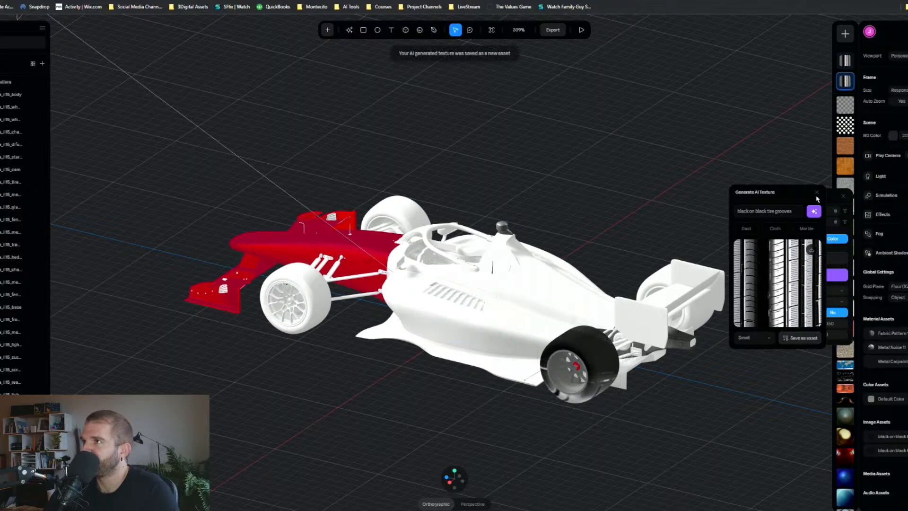
click(817, 194)
Step: Reselect the rear left tire and set its material's image layer scale to -0.05 and 0.05
click(592, 362)
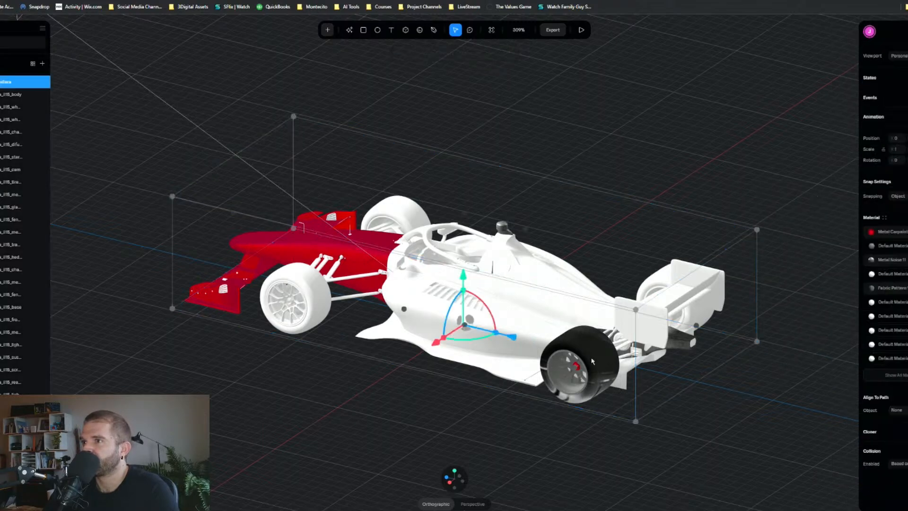
click(12, 186)
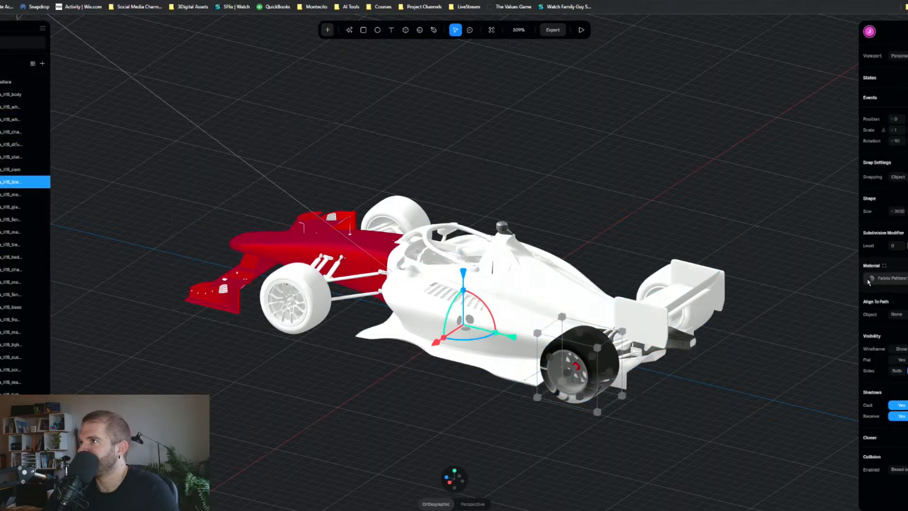
click(870, 280)
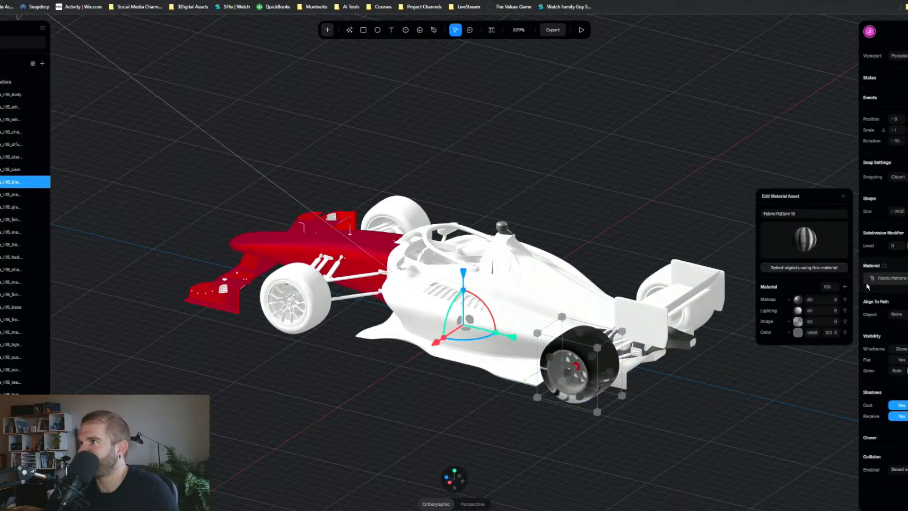
click(789, 323)
click(849, 336)
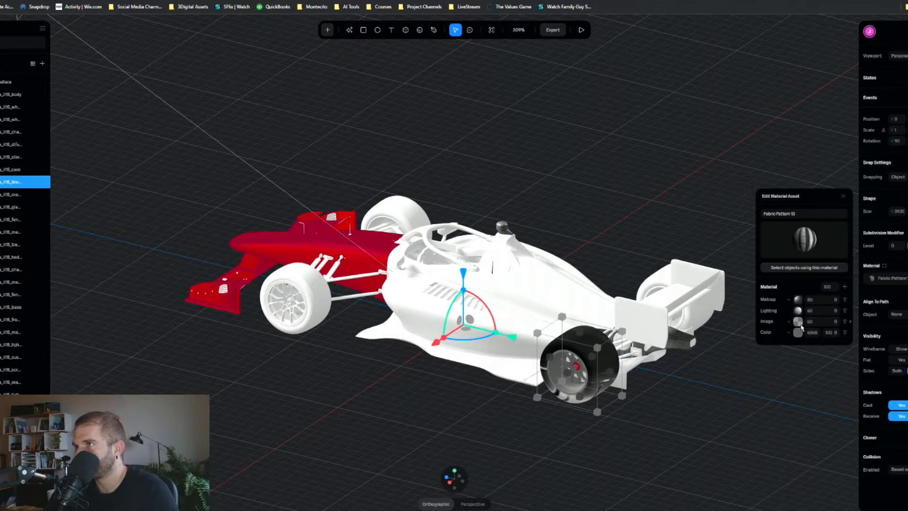
click(797, 321)
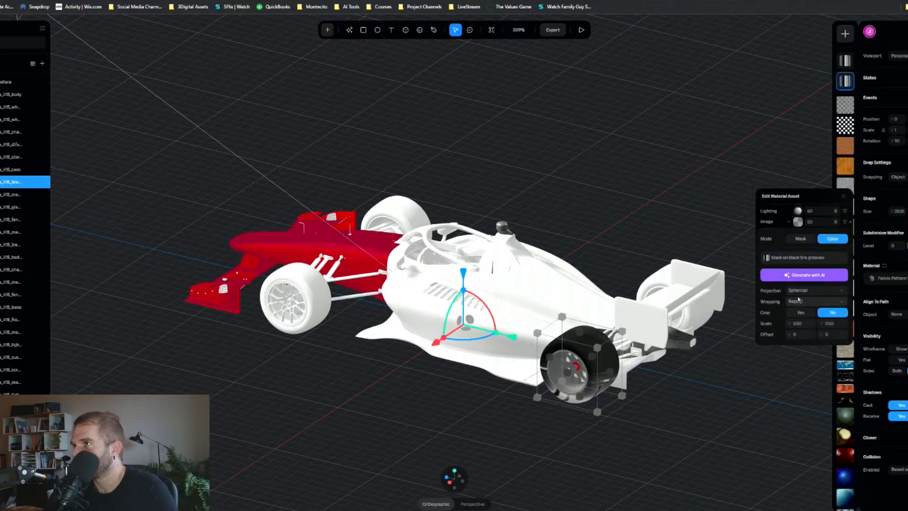
drag(789, 323, 785, 323)
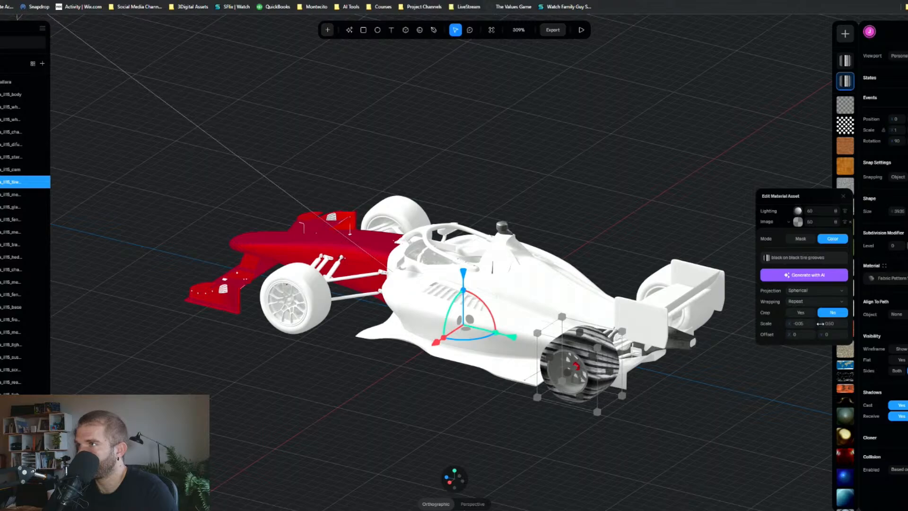
drag(821, 323, 815, 324)
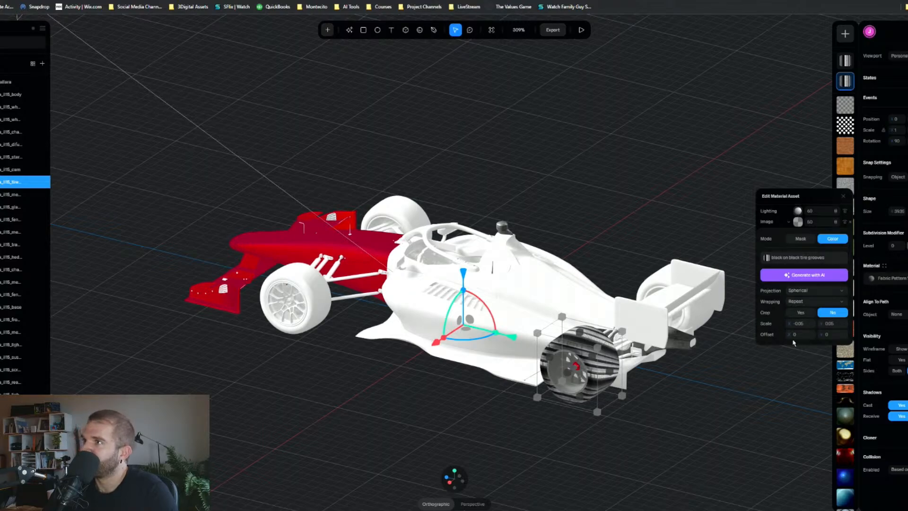
Step: Try UV projection for the tire's black groove texture and raise its image scale
click(800, 291)
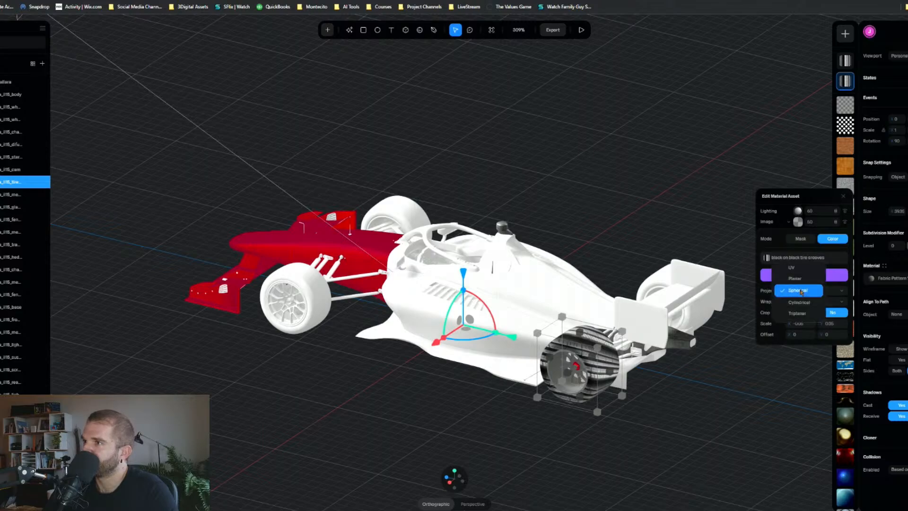
click(791, 268)
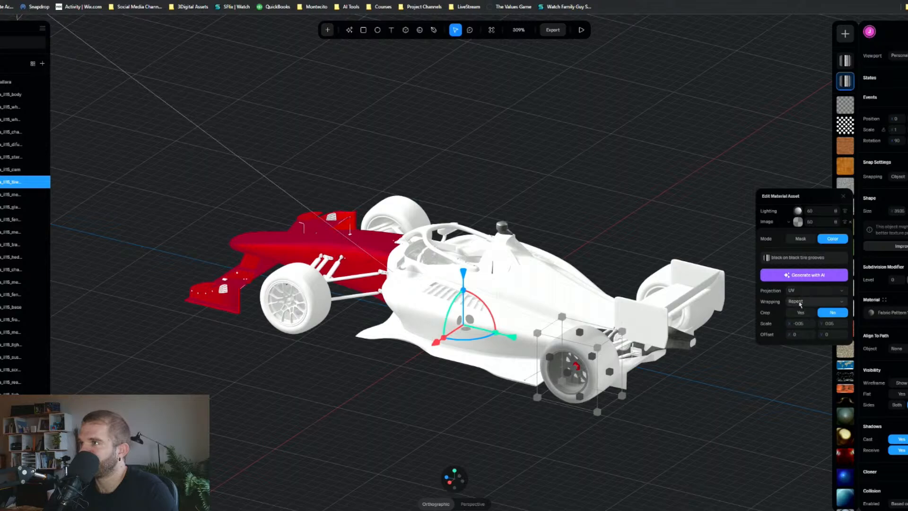
drag(788, 323, 817, 324)
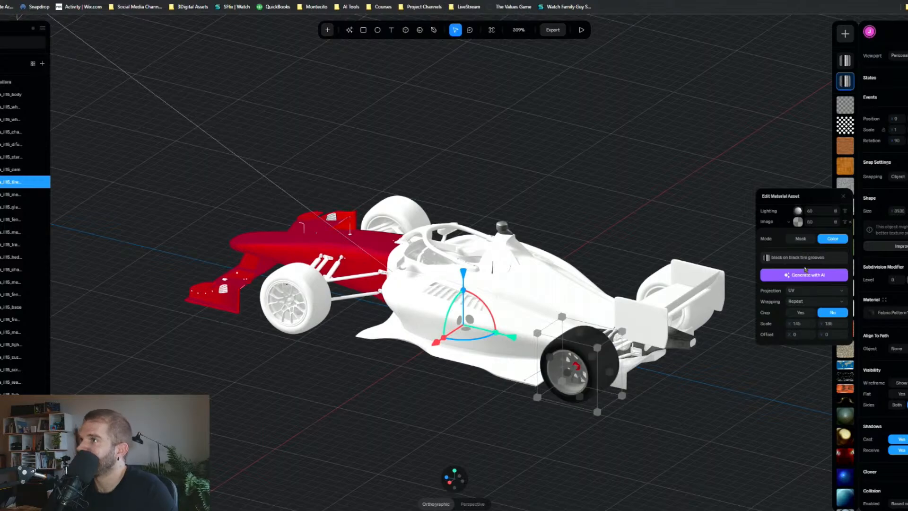
Step: Try cylindrical projection for the tire texture and rework its horizontal image scale, undoing one adjustment along the way
click(799, 290)
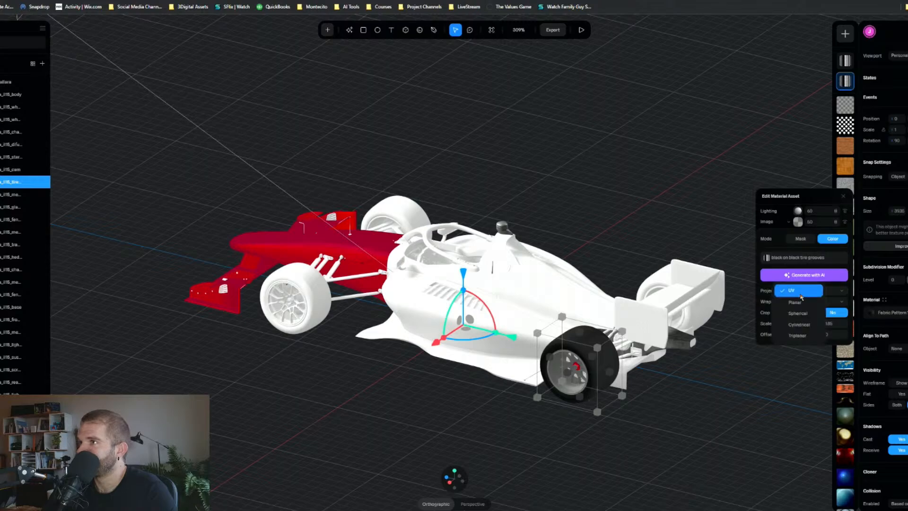
click(803, 325)
scroll(788, 298, down, 1)
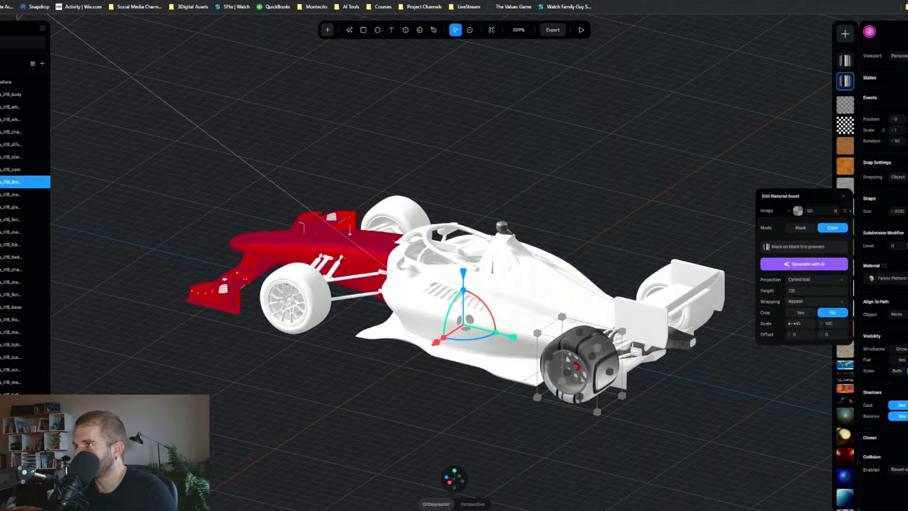
mouse_move(789, 323)
mouse_down()
mouse_move(799, 323)
mouse_move(781, 323)
mouse_up()
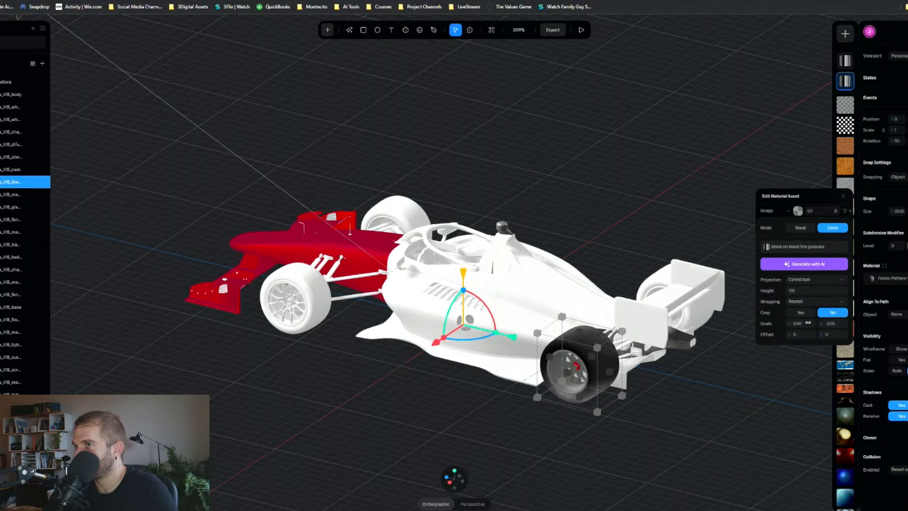
key(ctrl+z)
drag(808, 323, 776, 324)
Step: Set the tire texture's projection to Planar with a horizontal scale of 0.10, adjust its horizontal offset, and deselect the object
click(804, 280)
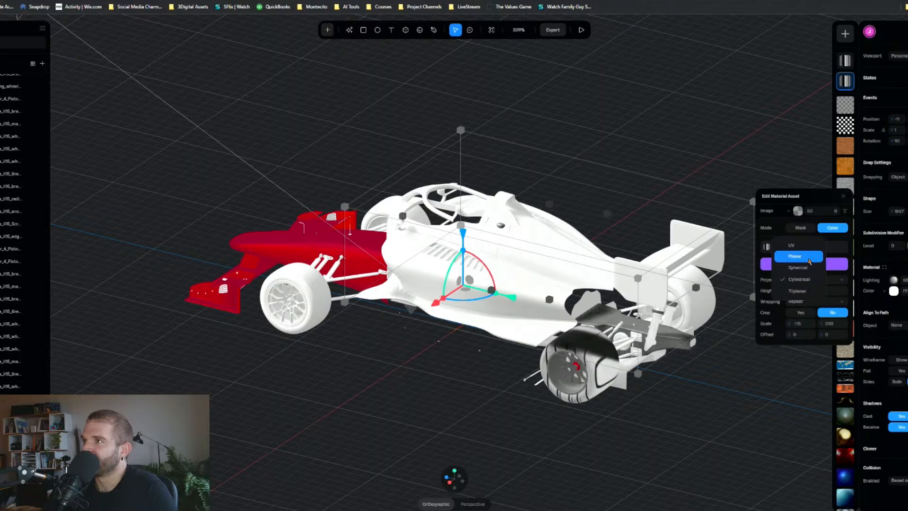
click(809, 259)
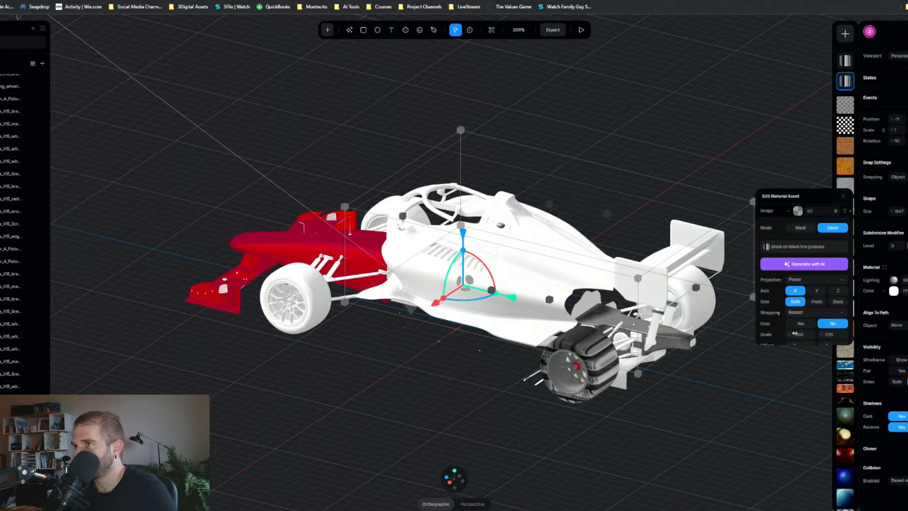
drag(795, 333, 790, 333)
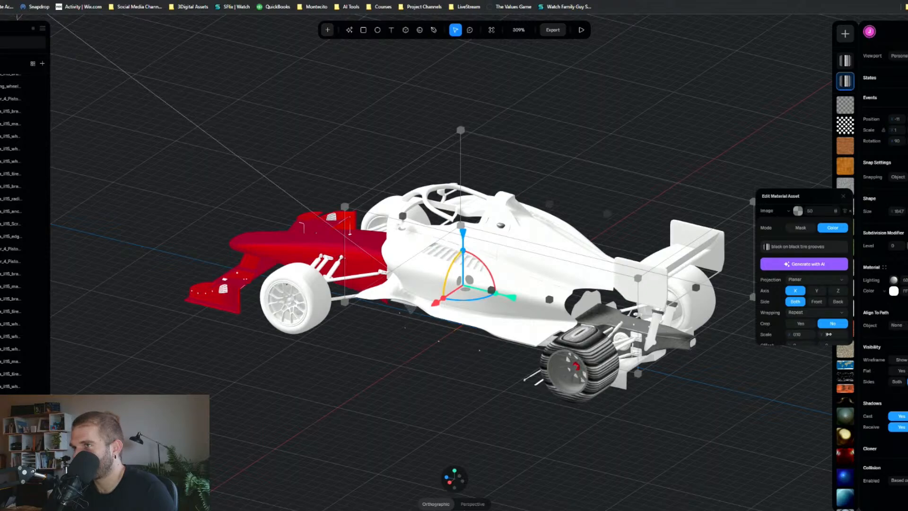
scroll(813, 333, down, 1)
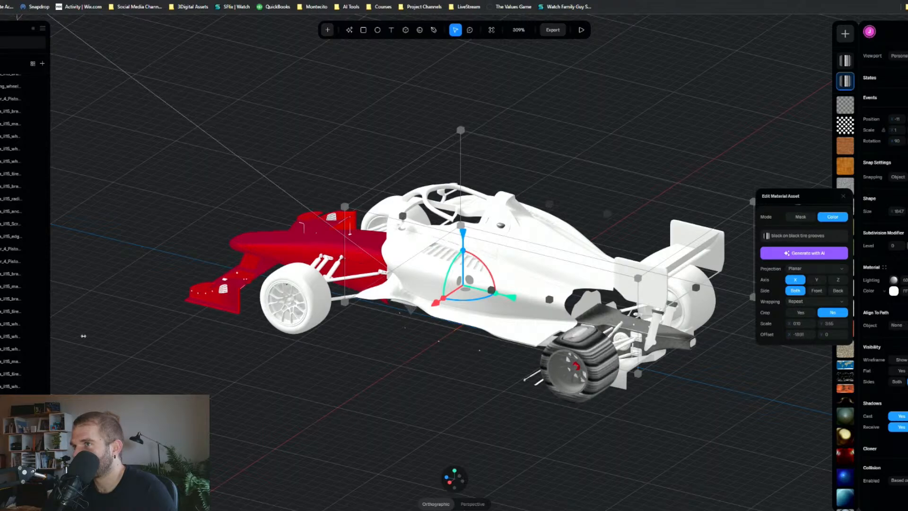
drag(712, 336, 905, 336)
key(Escape)
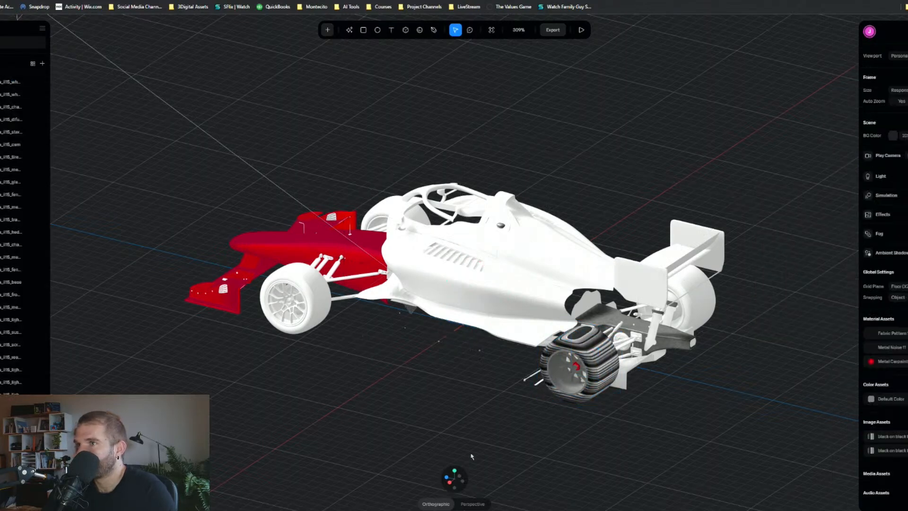
Step: Select the front suspension nuts, rear left tire, glass, metals and cam parts in turn to identify them on the car
click(593, 365)
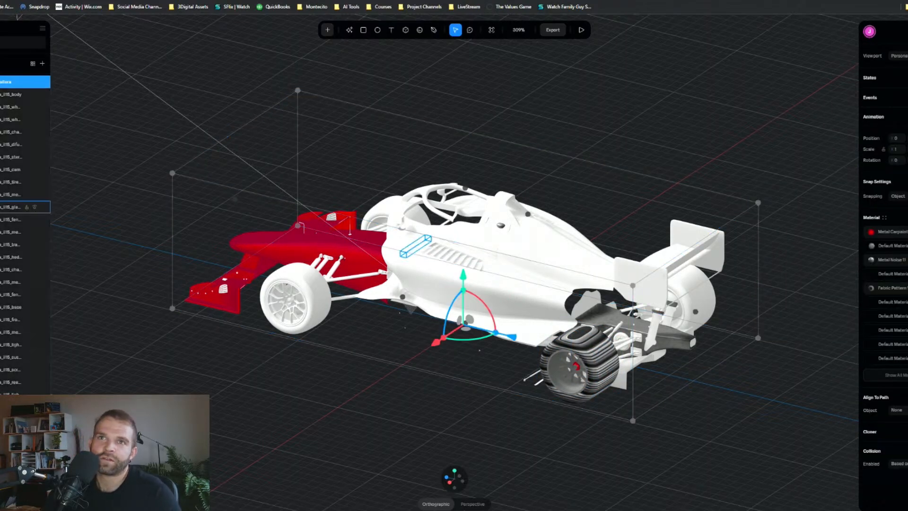
click(7, 194)
click(7, 182)
click(7, 207)
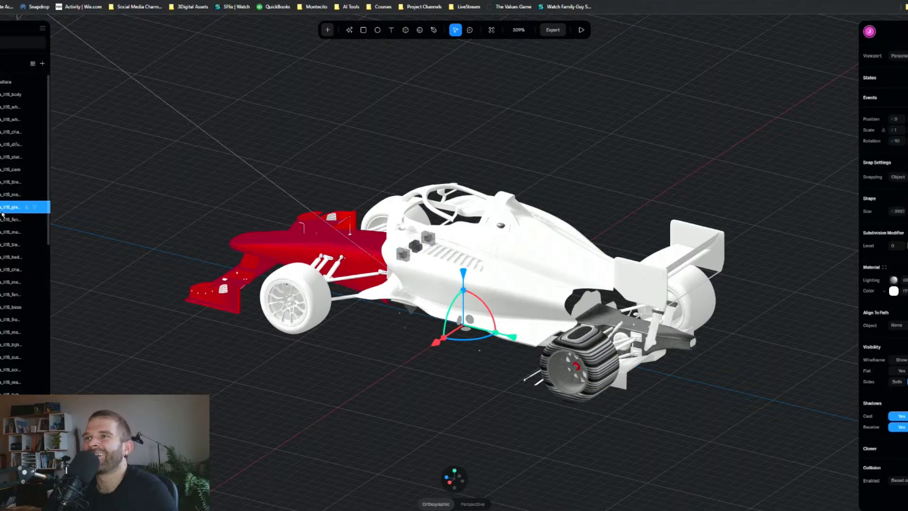
click(4, 219)
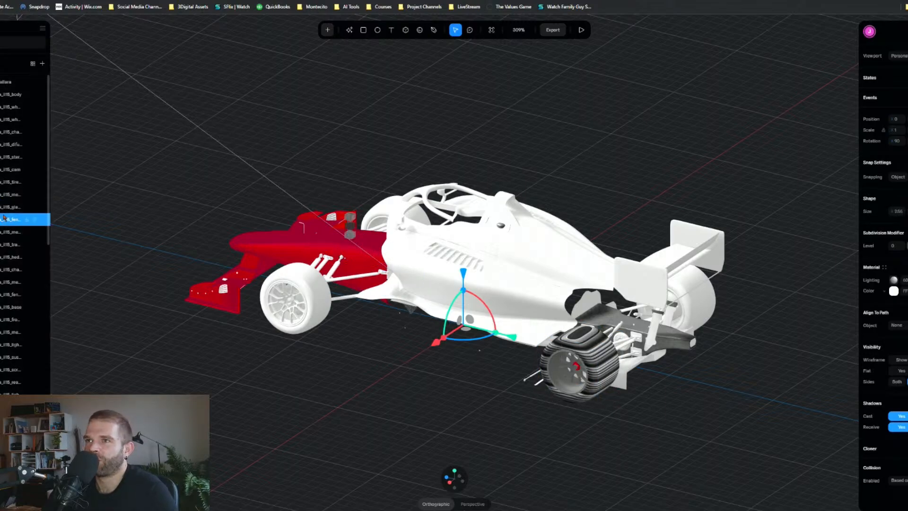
middle_drag(302, 378, 390, 362)
scroll(390, 362, up, 5)
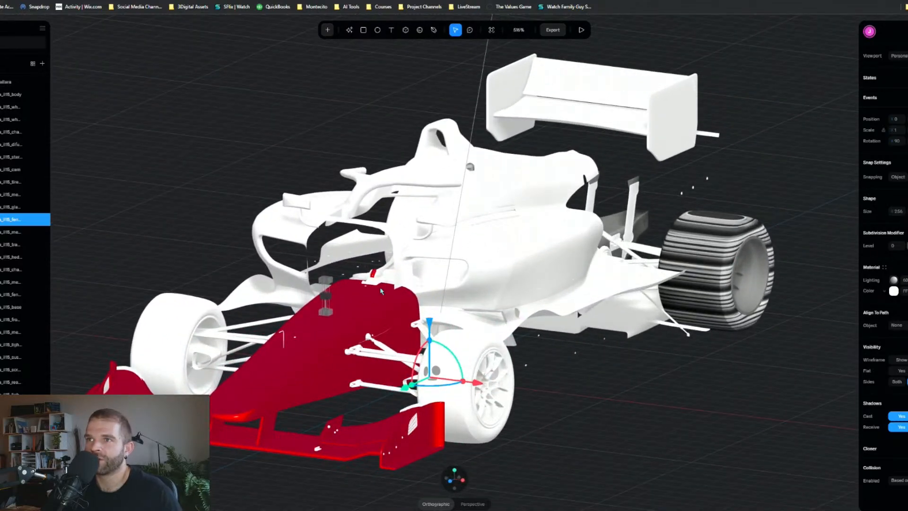
click(250, 255)
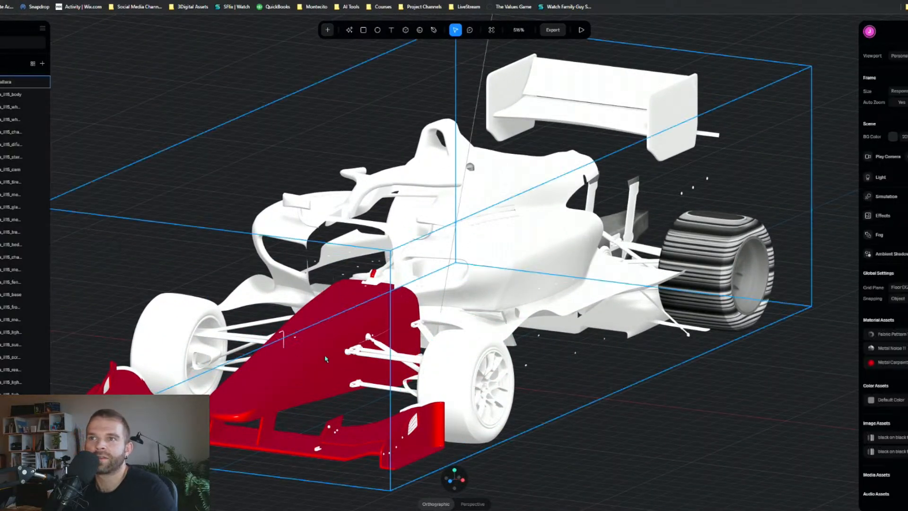
click(280, 334)
click(8, 172)
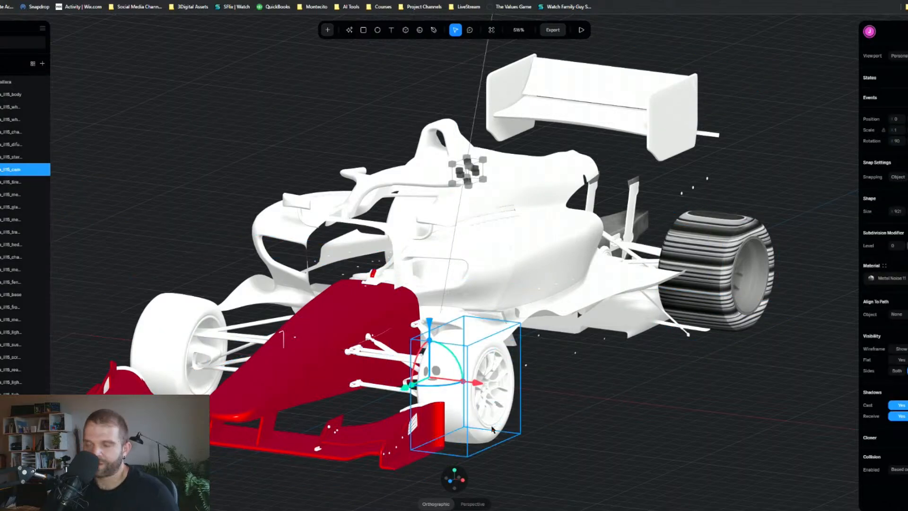
Step: Examine the car from the front and below, selecting the diffuser, front suspension nuts and a front wheel part to identify them
middle_drag(442, 409, 529, 418)
click(529, 418)
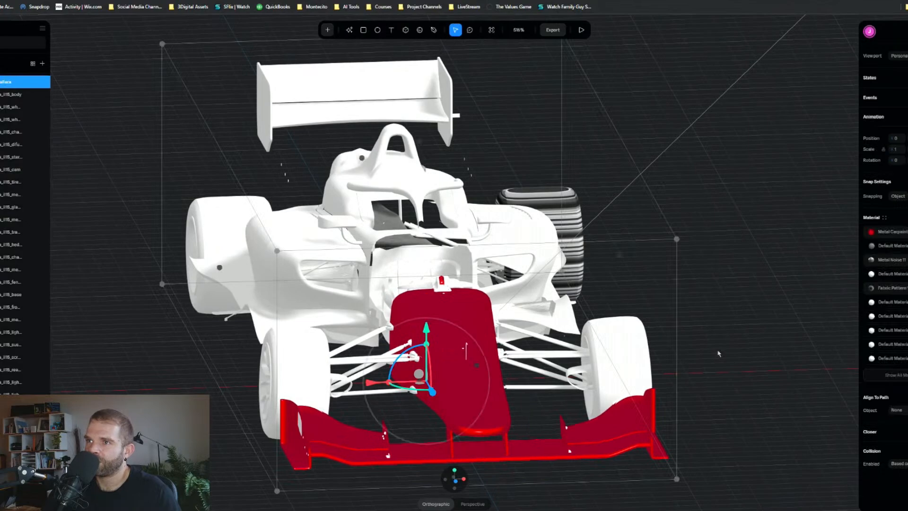
middle_drag(719, 353, 706, 334)
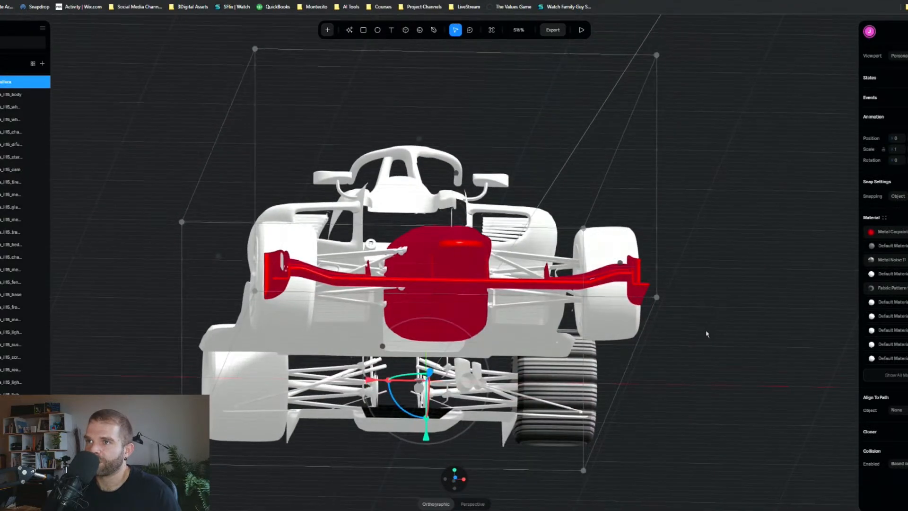
click(22, 157)
click(19, 195)
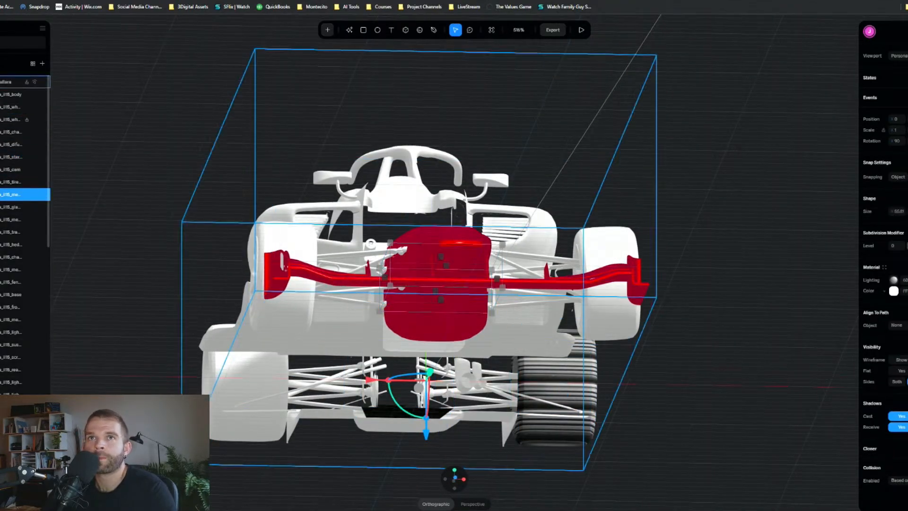
click(277, 345)
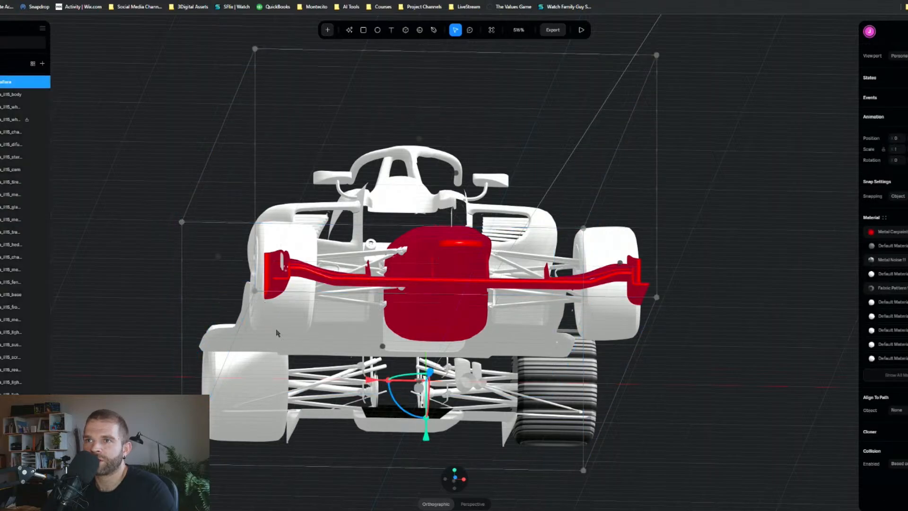
double_click(277, 331)
scroll(28, 186, up, 4)
scroll(28, 186, up, 2)
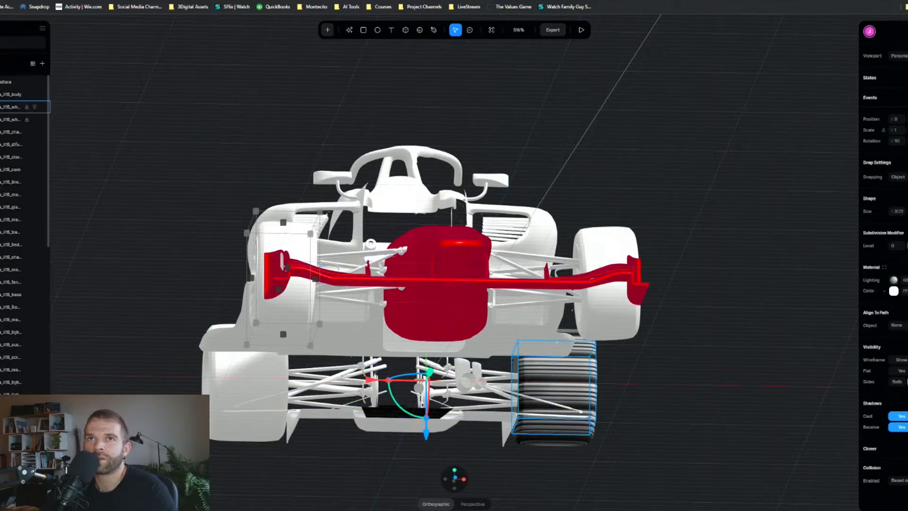
Step: Hide the whole car group, show it again and clear the selection
click(19, 82)
click(35, 82)
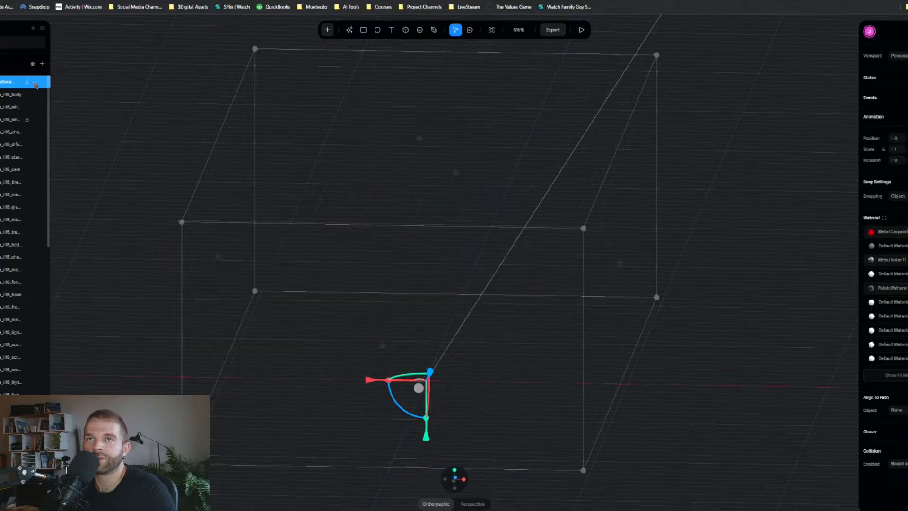
click(34, 83)
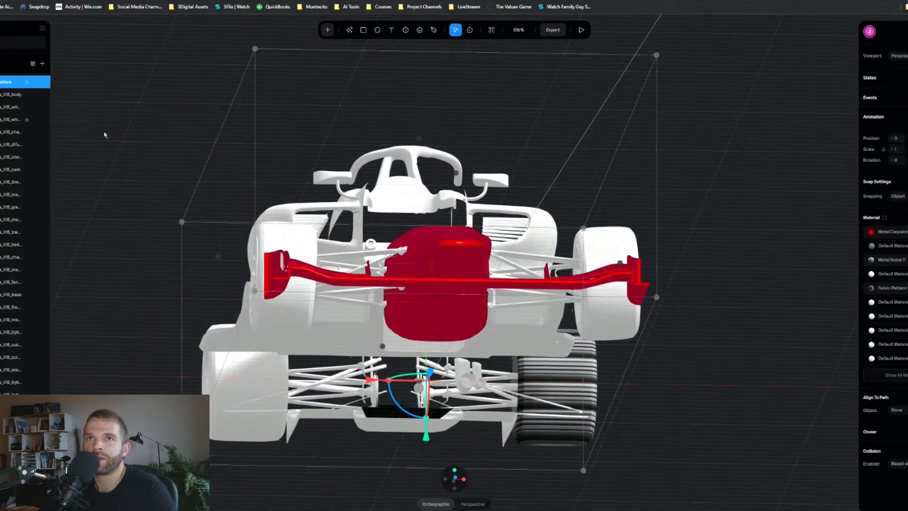
click(362, 268)
click(19, 84)
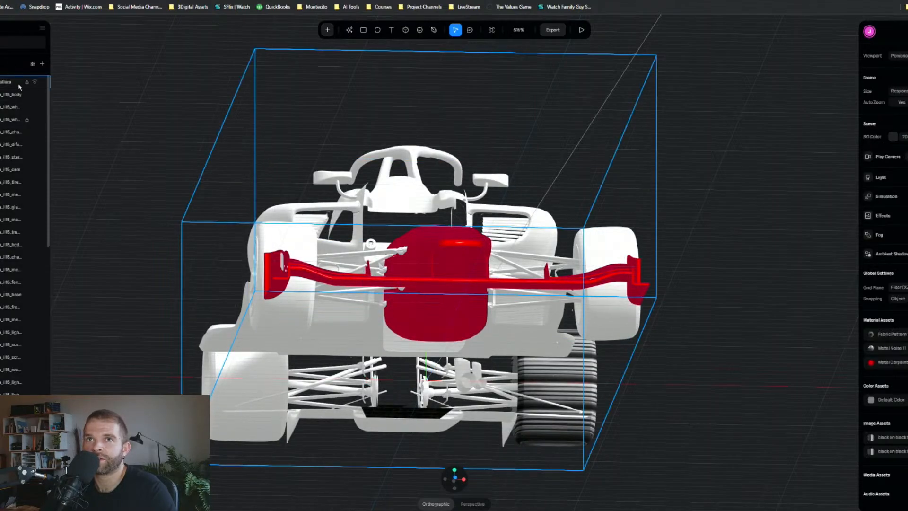
click(13, 144)
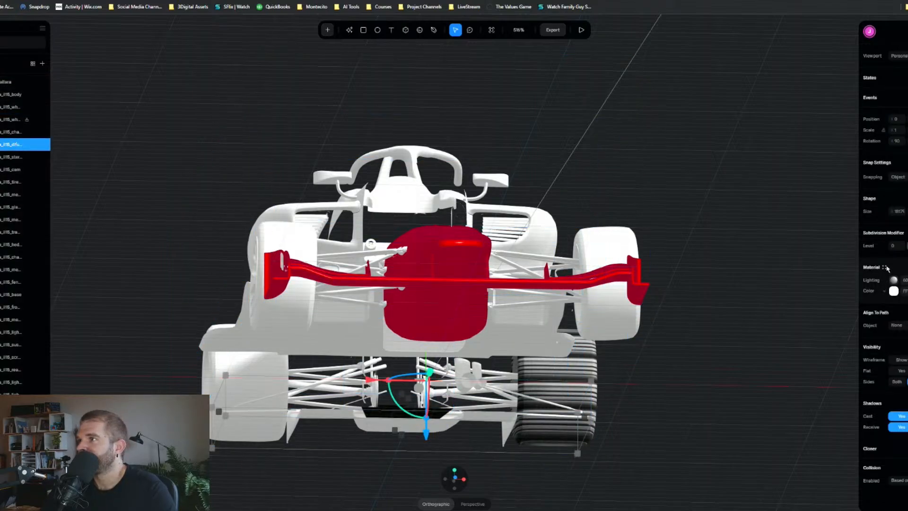
click(884, 267)
click(660, 299)
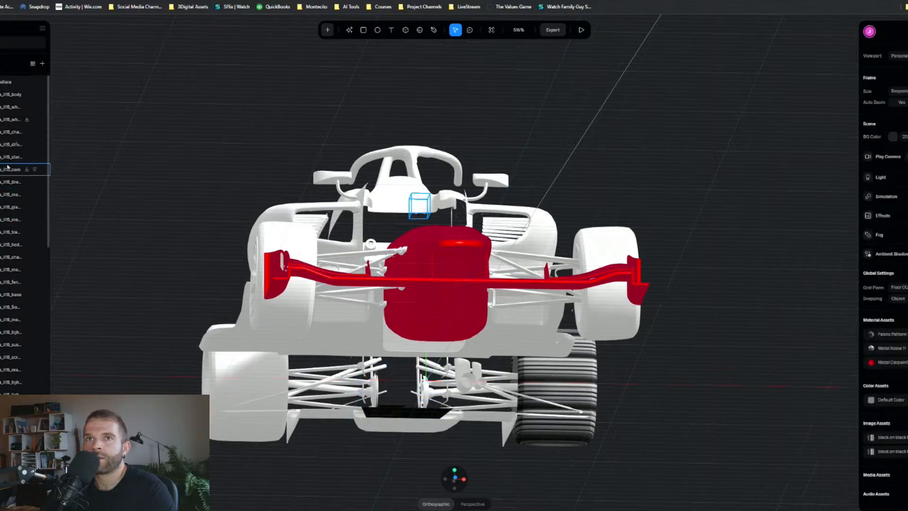
Step: Widen the object list to read the part names, select the large main bodywork mesh and apply the red Metal Carpaint asset to it
drag(50, 169, 128, 201)
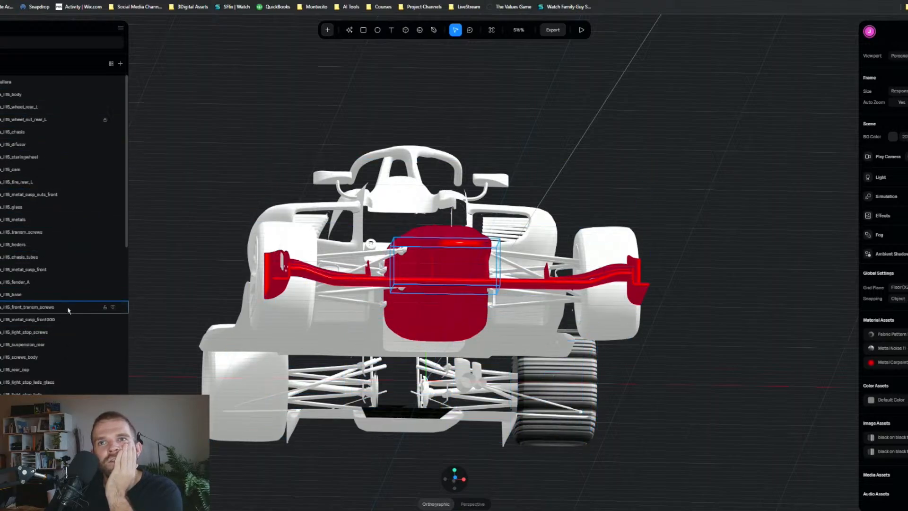
scroll(62, 236, down, 10)
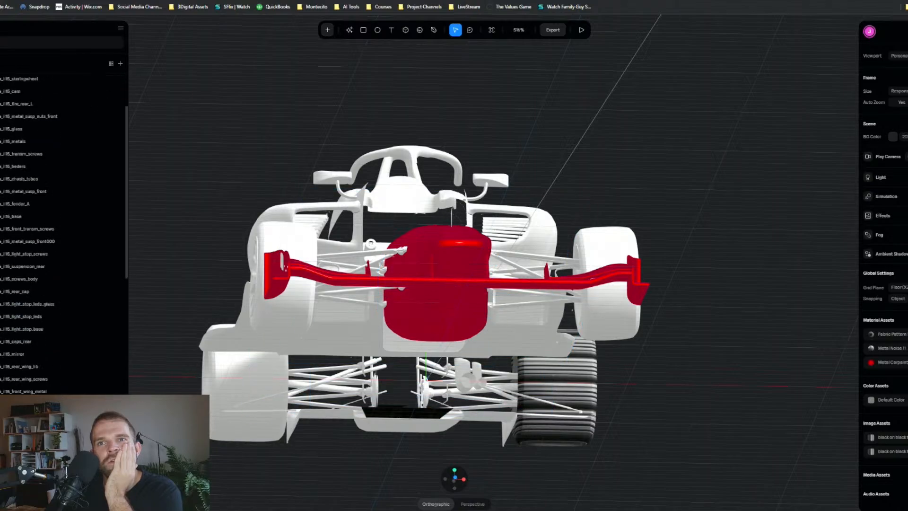
scroll(63, 236, down, 3)
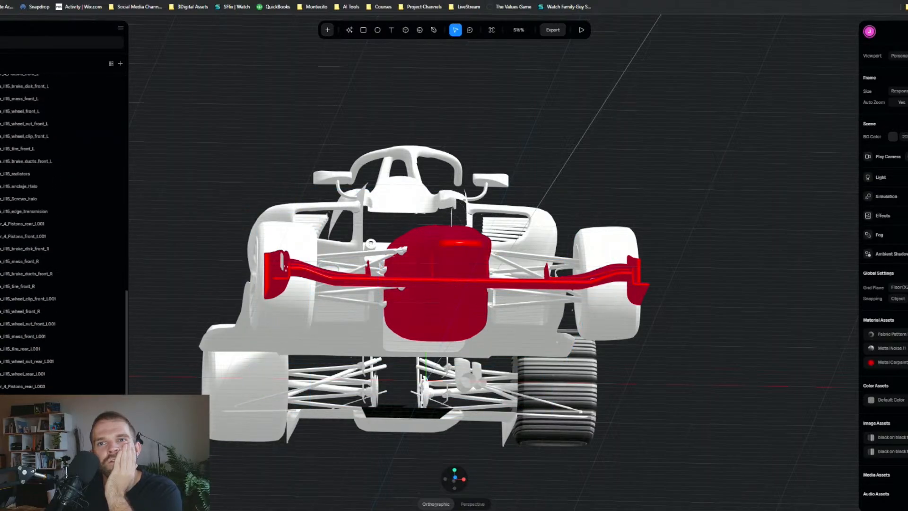
click(62, 426)
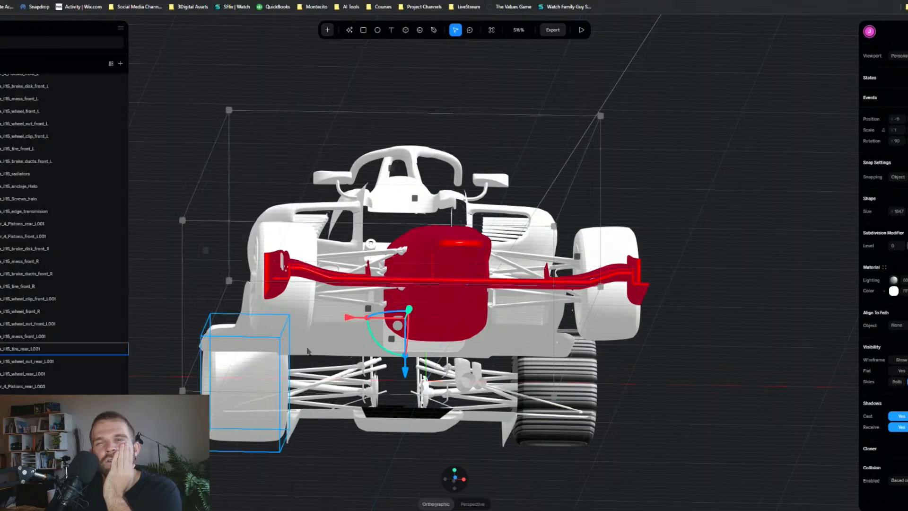
click(885, 266)
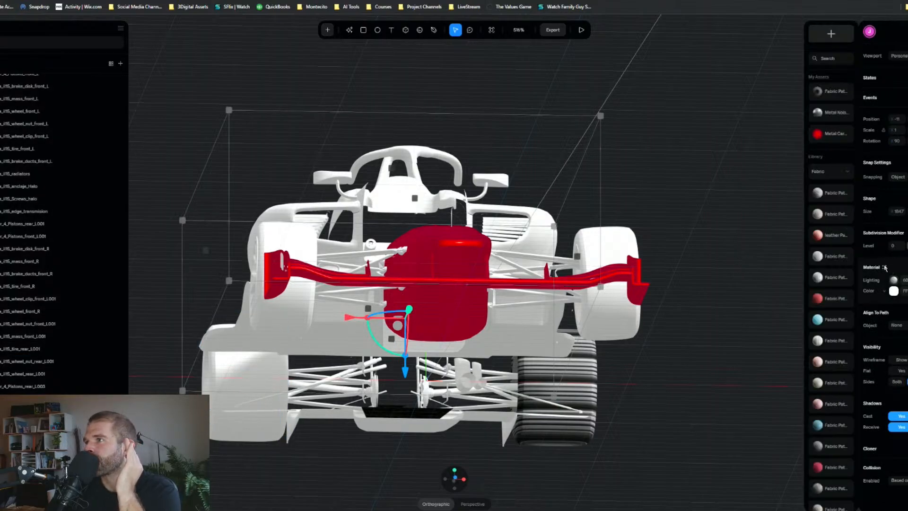
click(824, 135)
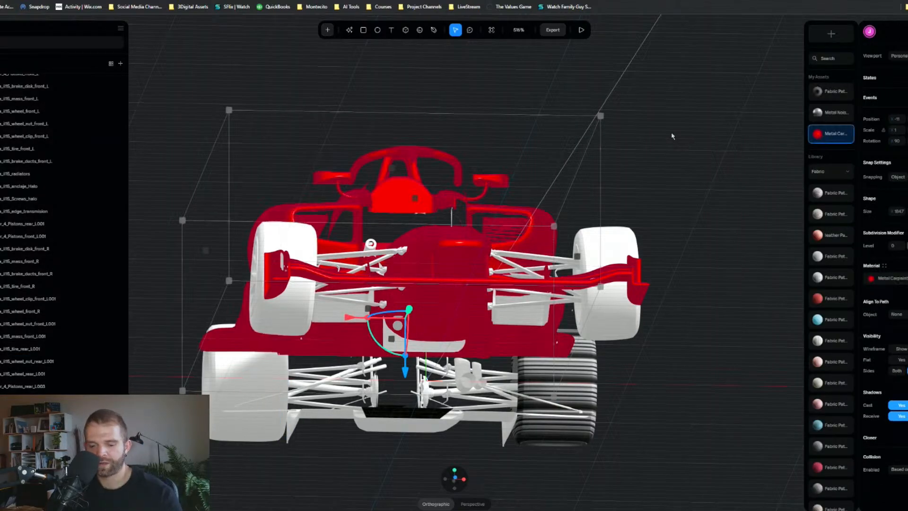
alt+drag(672, 136, 595, 194)
scroll(594, 194, down, 6)
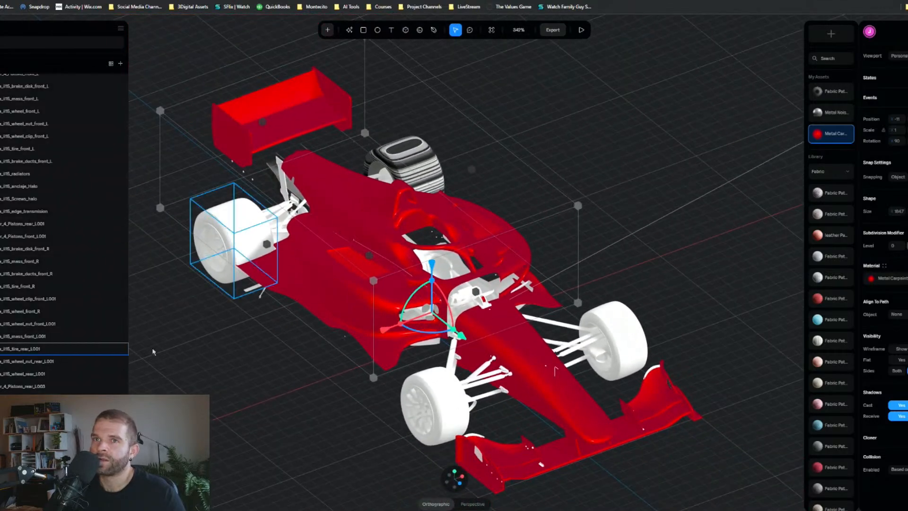
Step: Select the rear right tire, a small wheel part and the main bodywork in turn to identify them, and view the car from the side
click(101, 349)
click(94, 424)
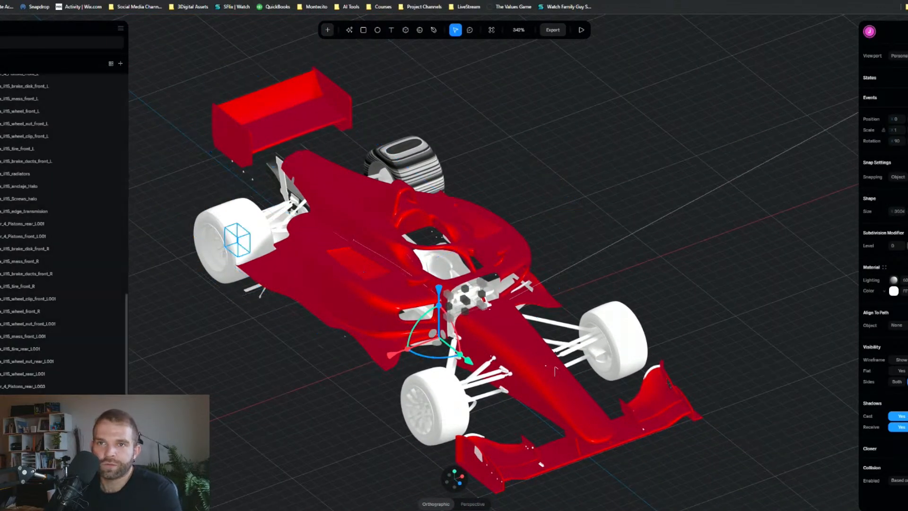
click(236, 239)
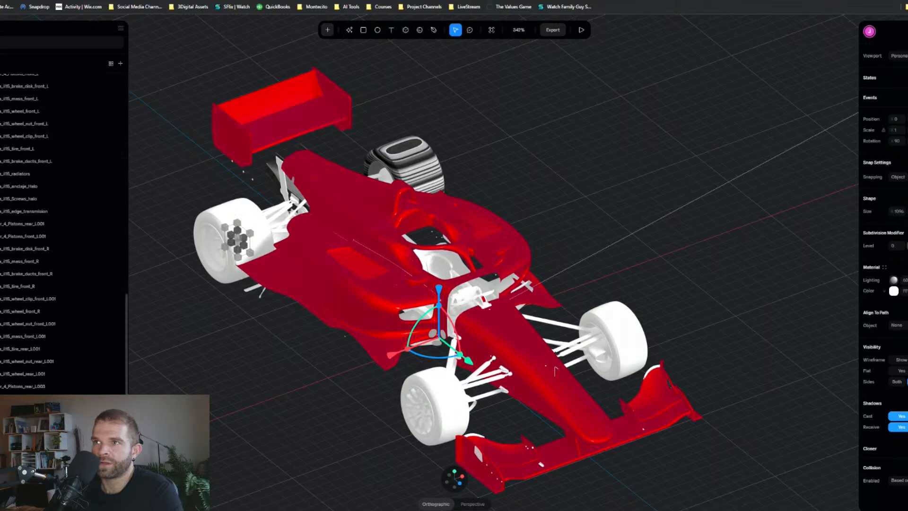
alt+drag(339, 390, 362, 366)
click(407, 221)
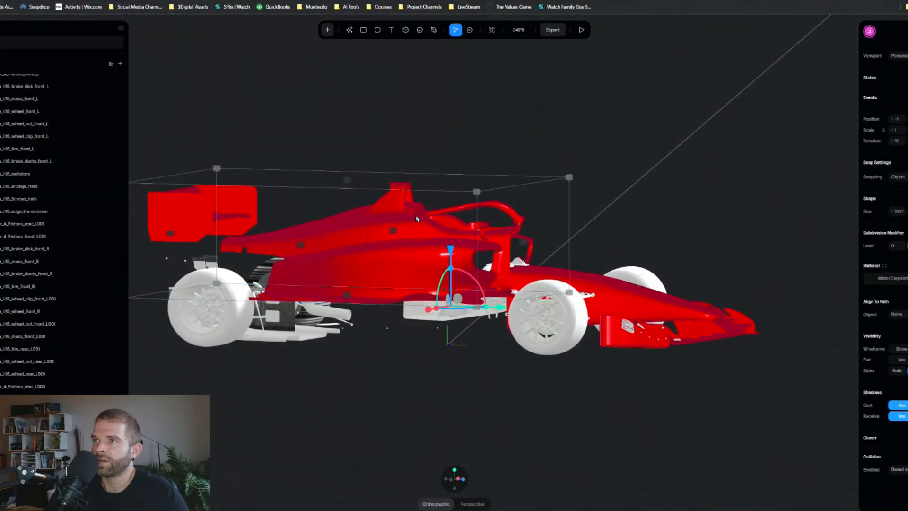
click(478, 53)
Step: Undo the recent edits one by one, back past the bodywork's red paint, the group hiding, the part deletions and the bodywork's displacement
key(ctrl+z)
key(ctrl+z)
key(ctrl+z)
key(ctrl+z)
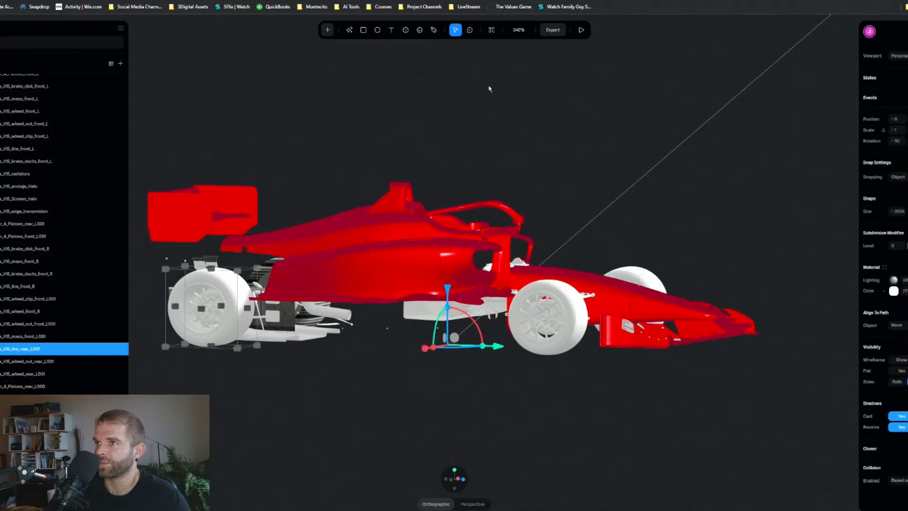
key(ctrl+z)
key(ctrl+z)
key(ctrl+z)
key(ctrl+z)
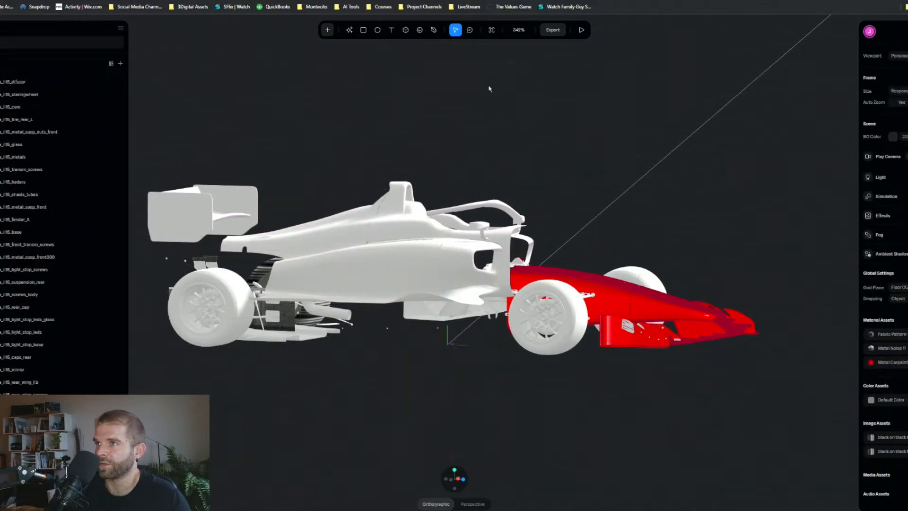
key(ctrl+z)
key(ctrl+z)
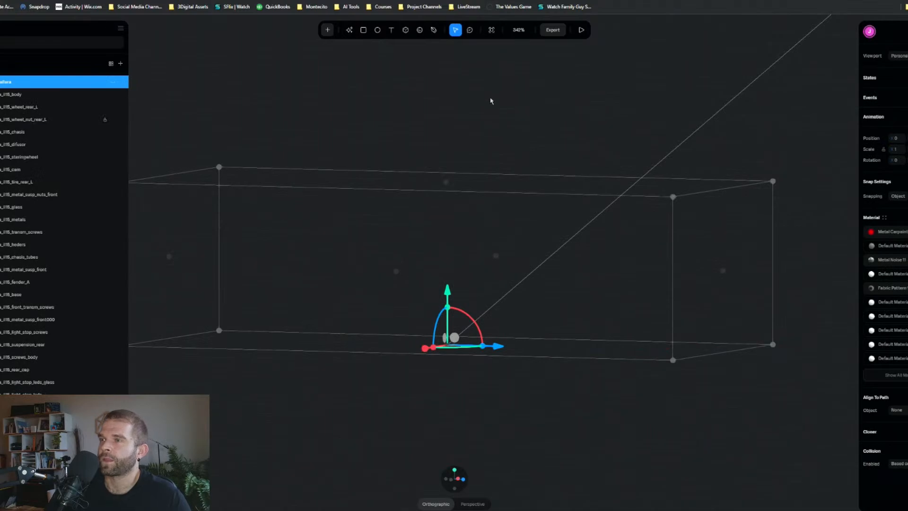
key(ctrl+z)
key(ctrl+z)
key(ctrl+z)
key(ctrl+z)
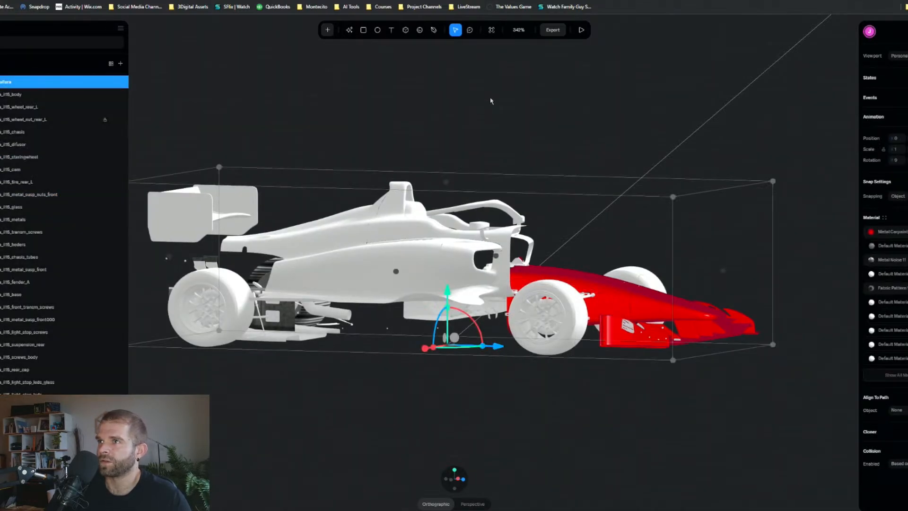
key(ctrl+z)
key(ctrl+z)
key(ctrl+z)
key(ctrl+z)
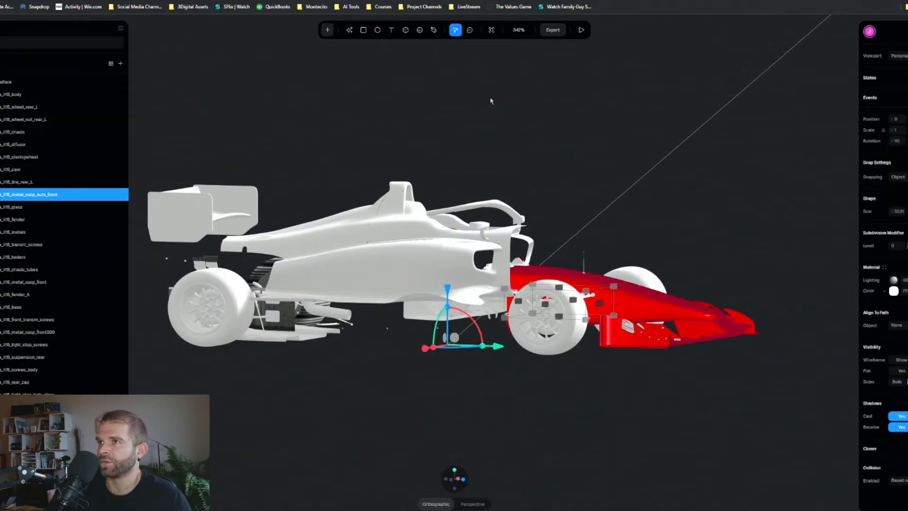
key(ctrl+z)
key(ctrl+z)
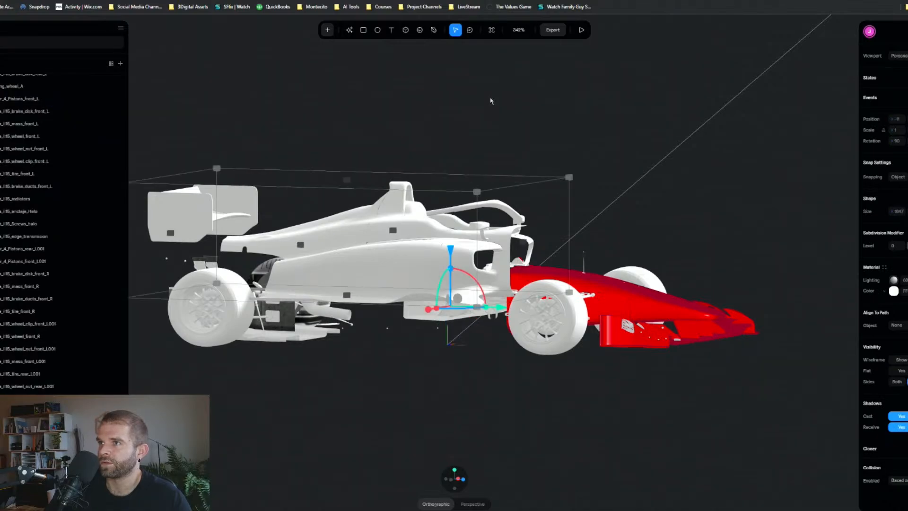
key(ctrl+z)
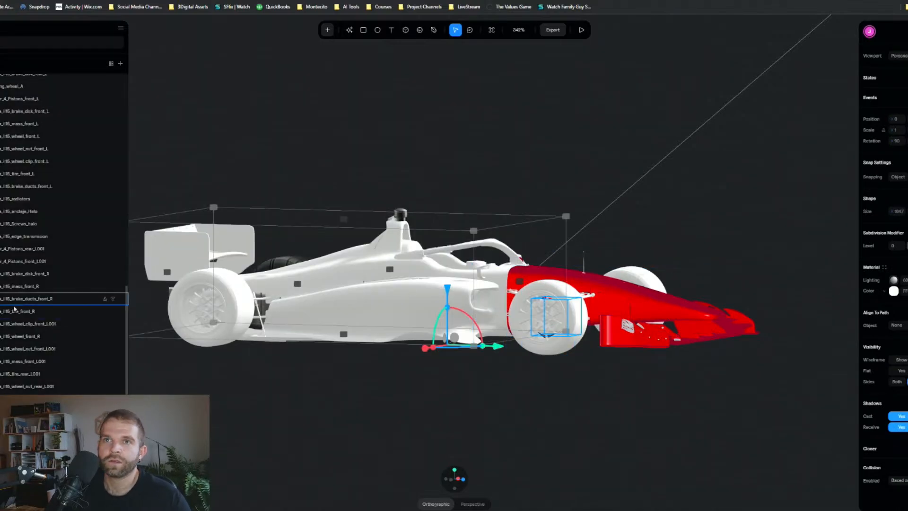
Step: Apply the red Metal Carpaint asset to the main bodywork mesh and clear the selection
click(884, 267)
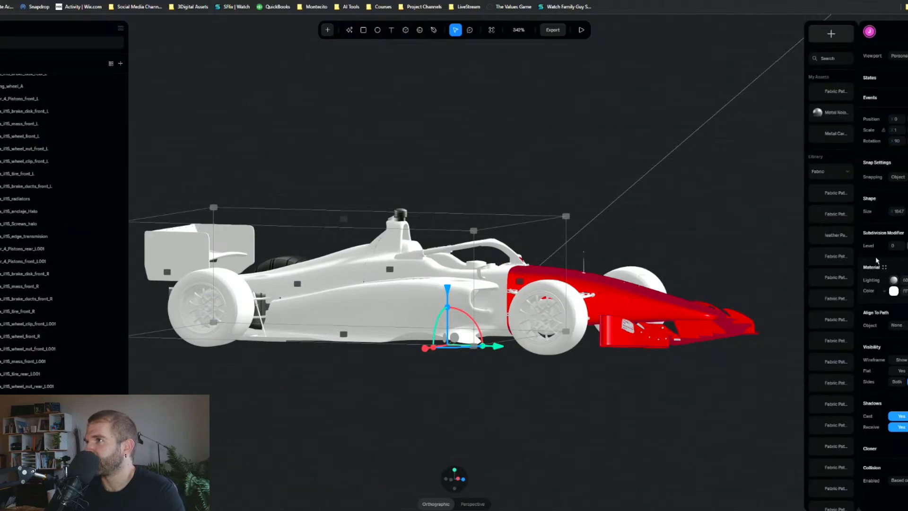
click(828, 138)
click(557, 208)
alt+drag(543, 350, 540, 405)
scroll(48, 392, down, 1)
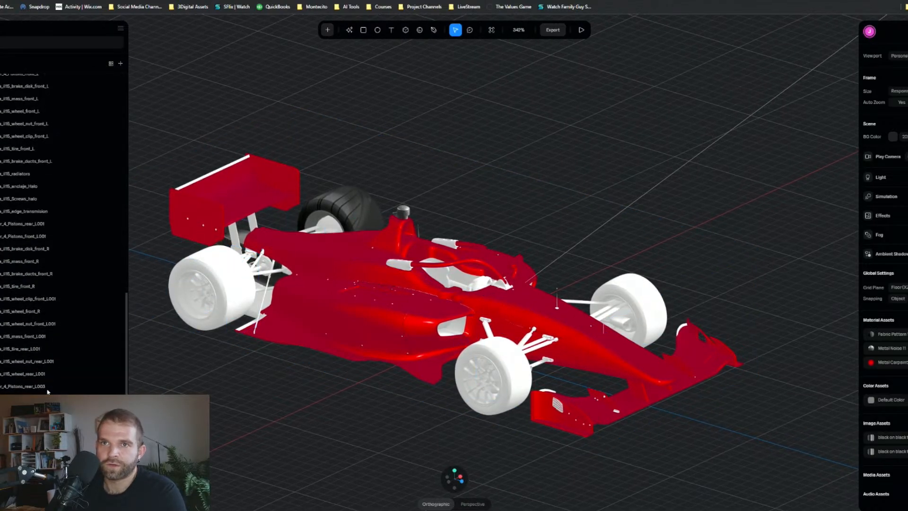
Step: Try the Fabric Pattern asset on the wheel_rear_L001 rim, and replace it with the Metal Noise asset
click(47, 373)
click(885, 274)
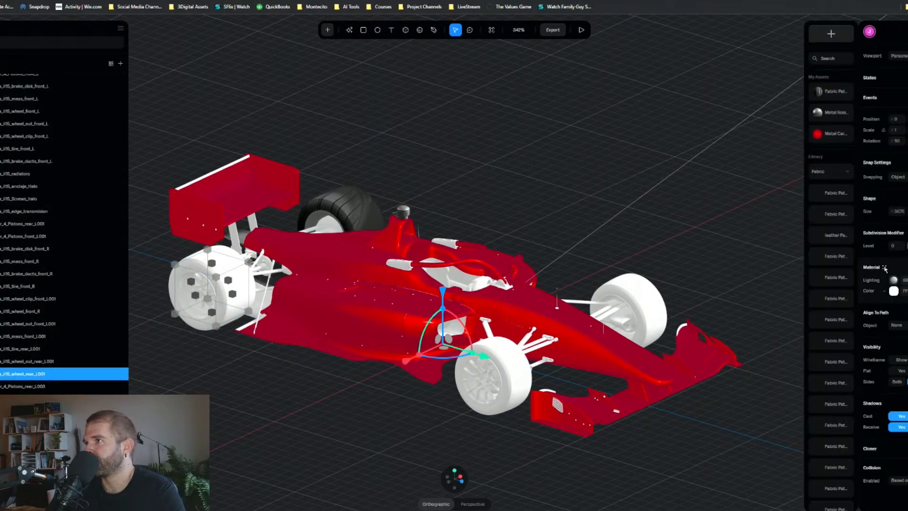
click(826, 92)
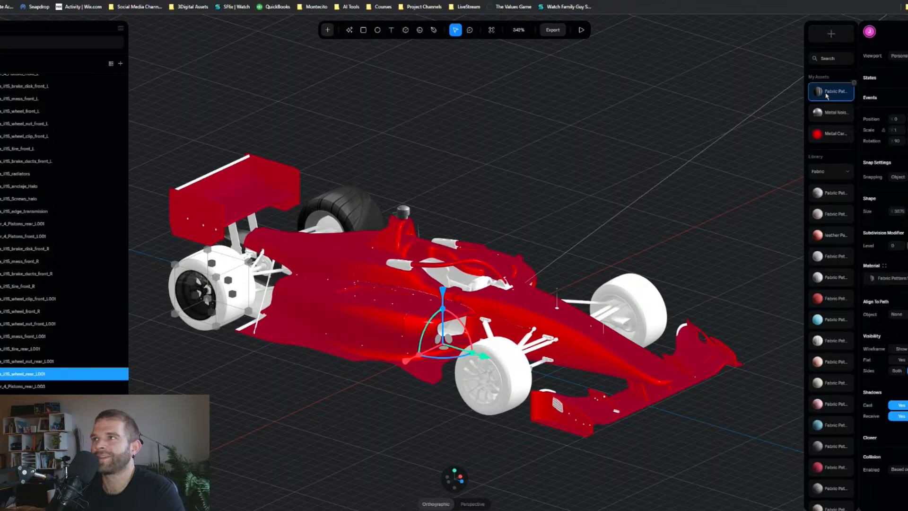
click(834, 115)
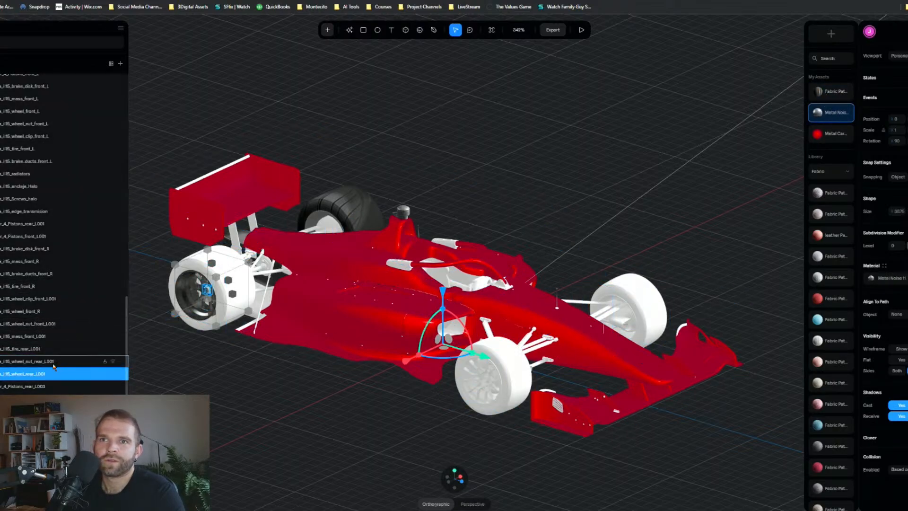
Step: Apply the Fabric Pattern tire material asset to the tire_rear_L001 part
click(45, 350)
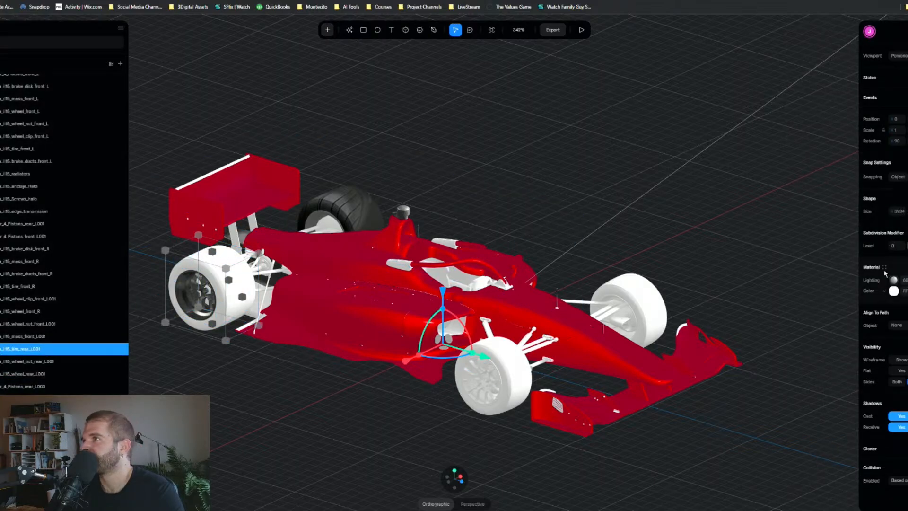
click(884, 267)
click(829, 94)
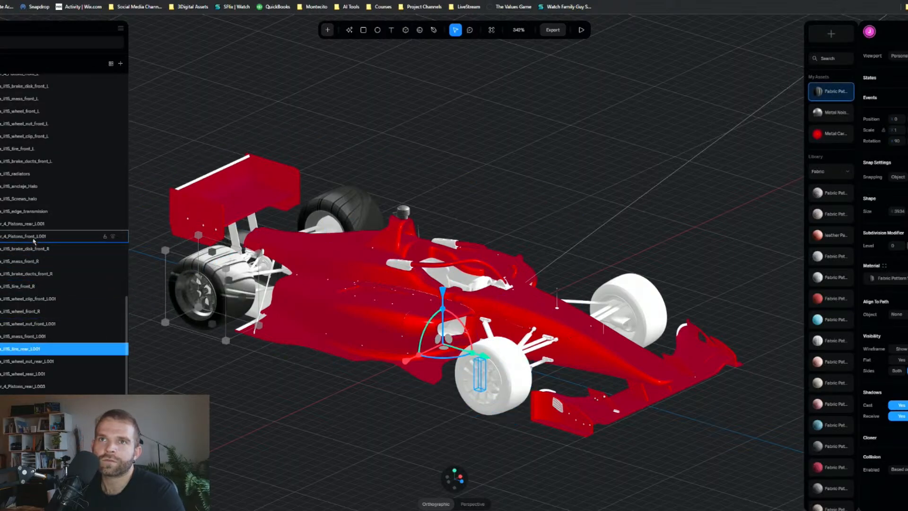
Step: Find the steering wheel part ending in wheel_A in the object list and apply the Metal Noise asset to it
scroll(38, 271, up, 5)
scroll(41, 276, up, 4)
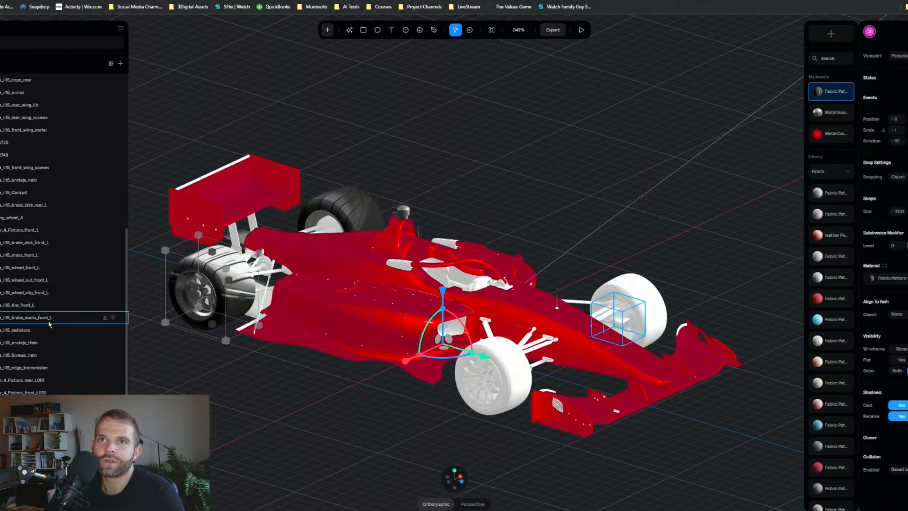
click(37, 274)
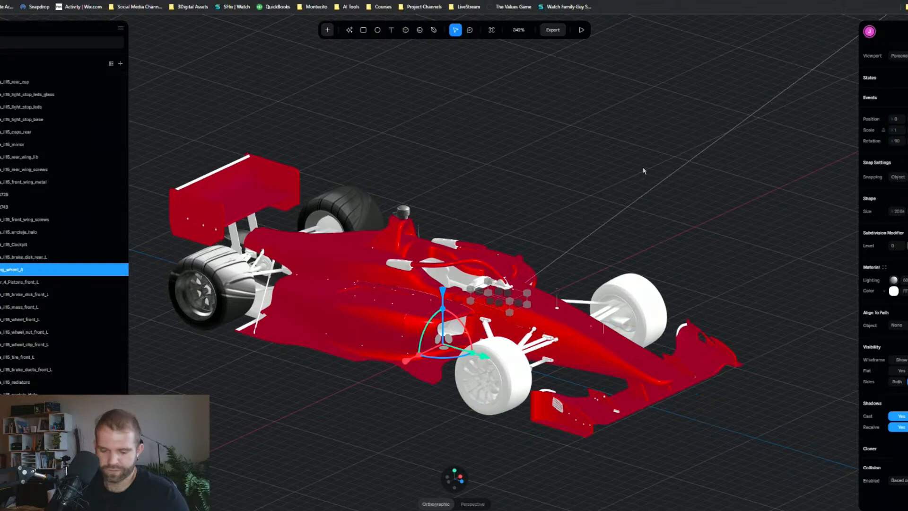
middle_drag(643, 171, 552, 167)
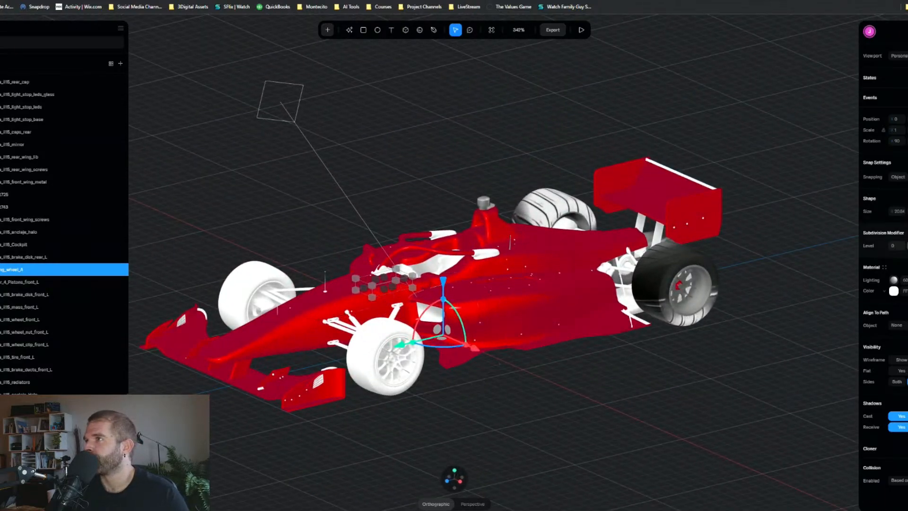
click(883, 267)
click(834, 114)
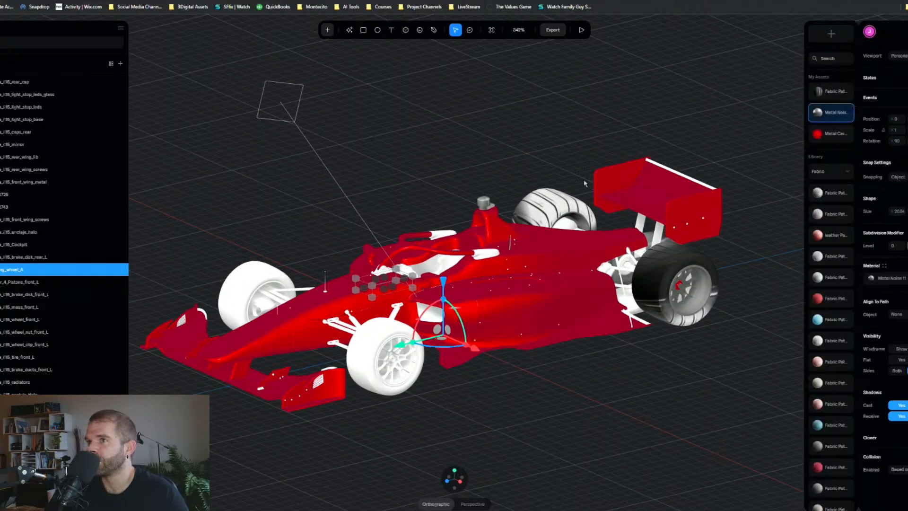
middle_drag(363, 165, 460, 199)
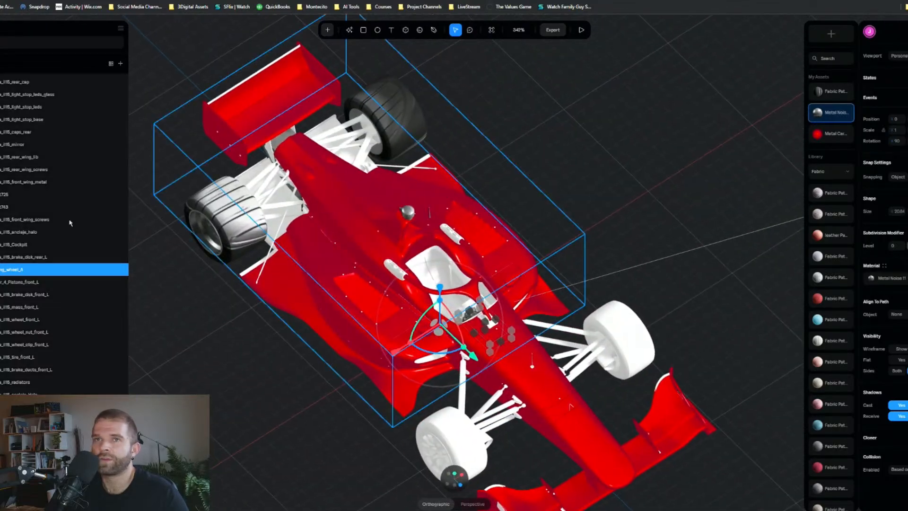
Step: Select the rear left brake disk to identify it, and filter the object list by "tire"
click(35, 256)
scroll(34, 256, up, 3)
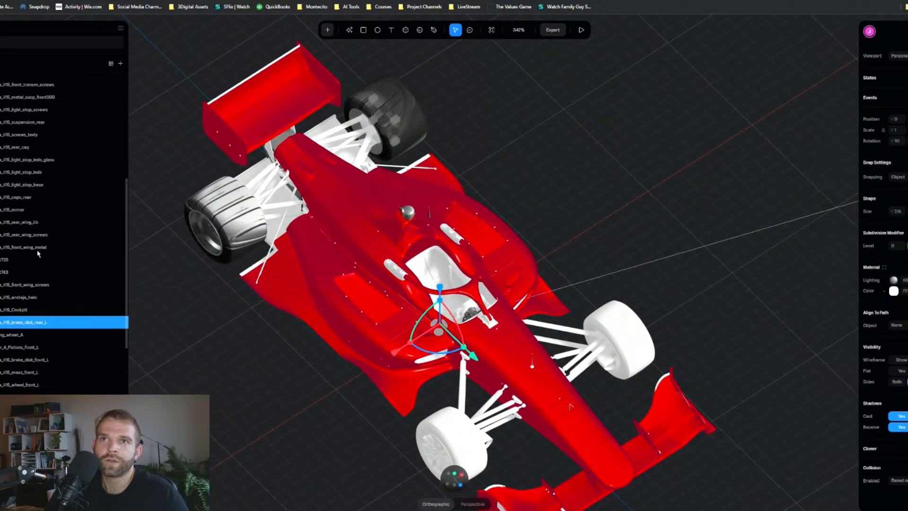
scroll(34, 244, down, 5)
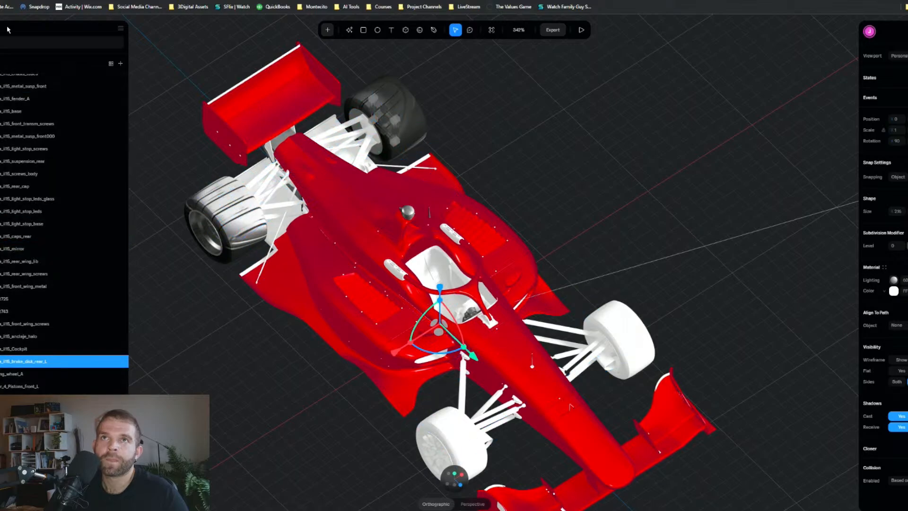
click(10, 41)
text(tire)
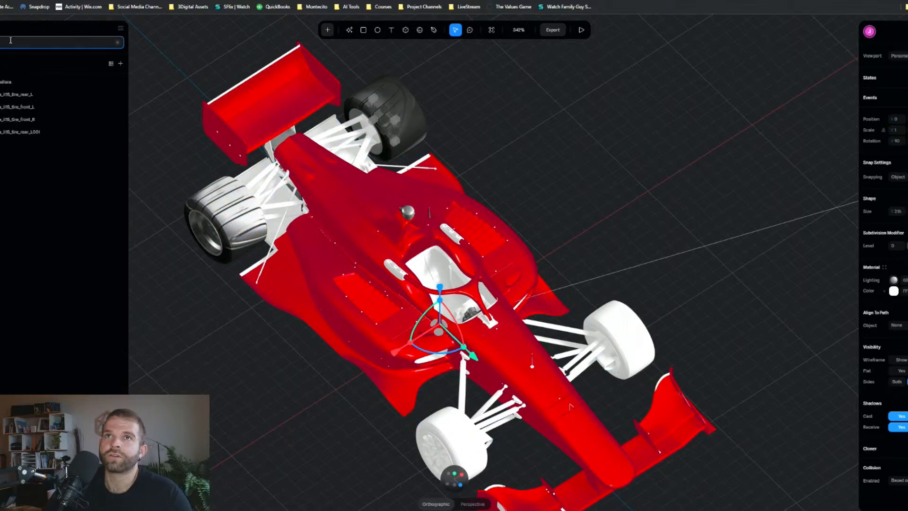
Step: Apply the Fabric Pattern tire material asset to the front left and front right tires
click(33, 96)
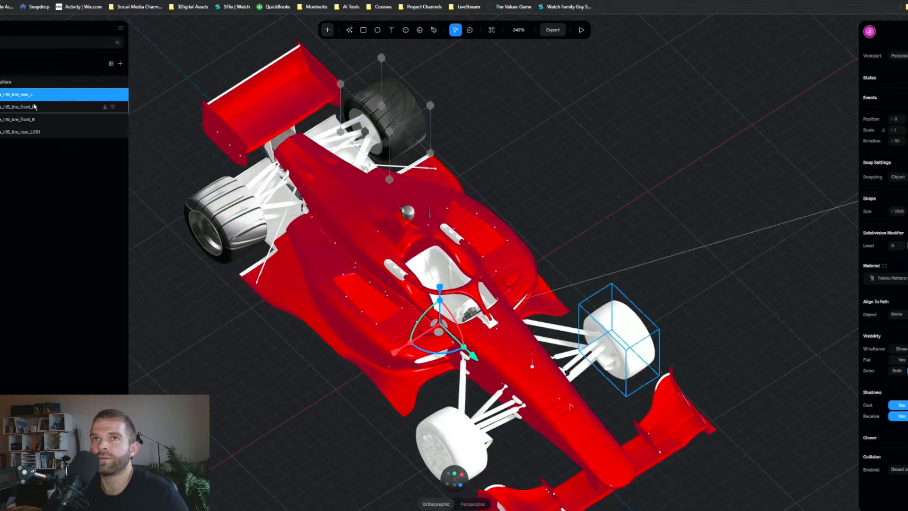
click(32, 108)
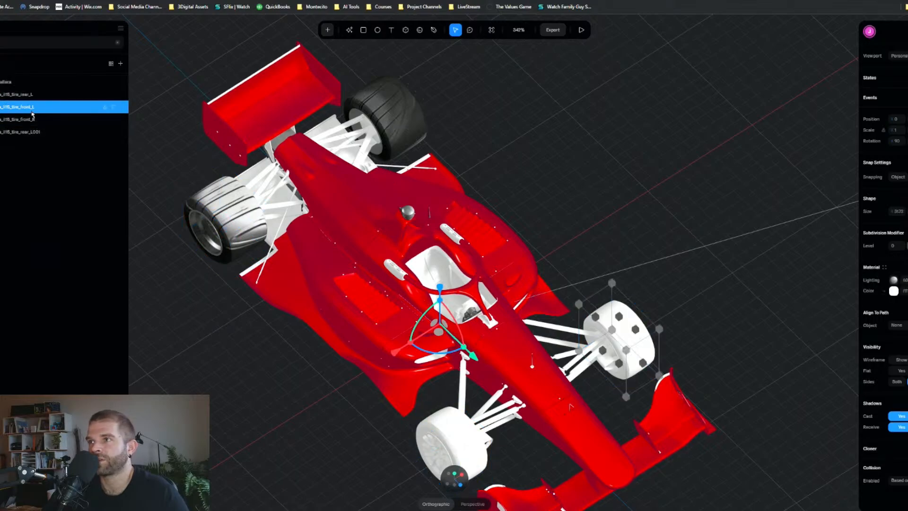
click(883, 268)
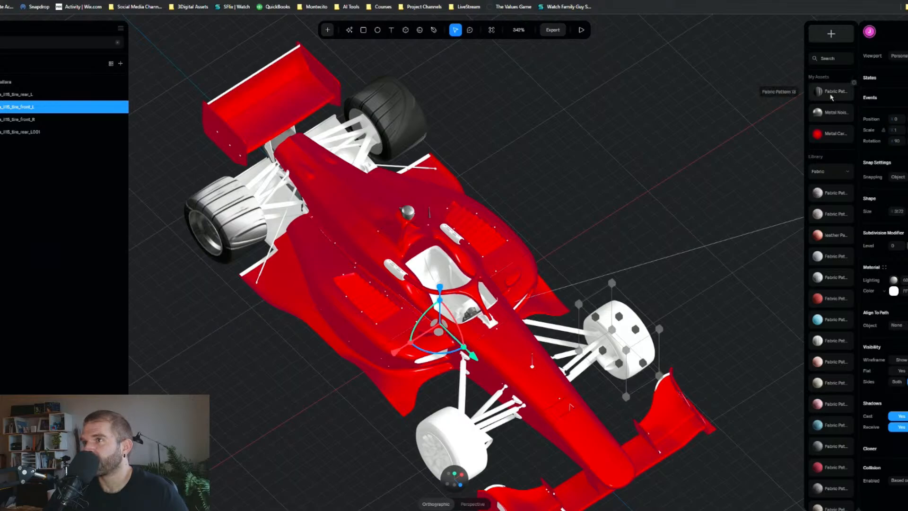
click(17, 120)
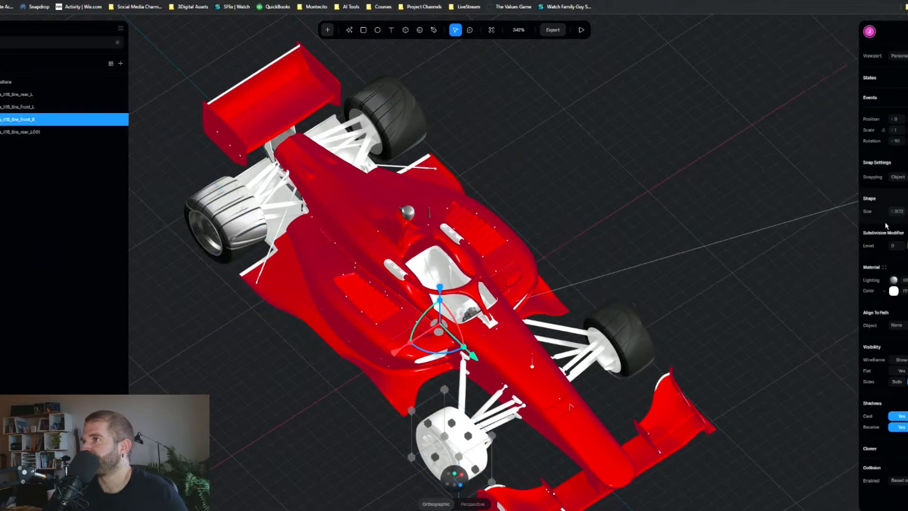
click(883, 268)
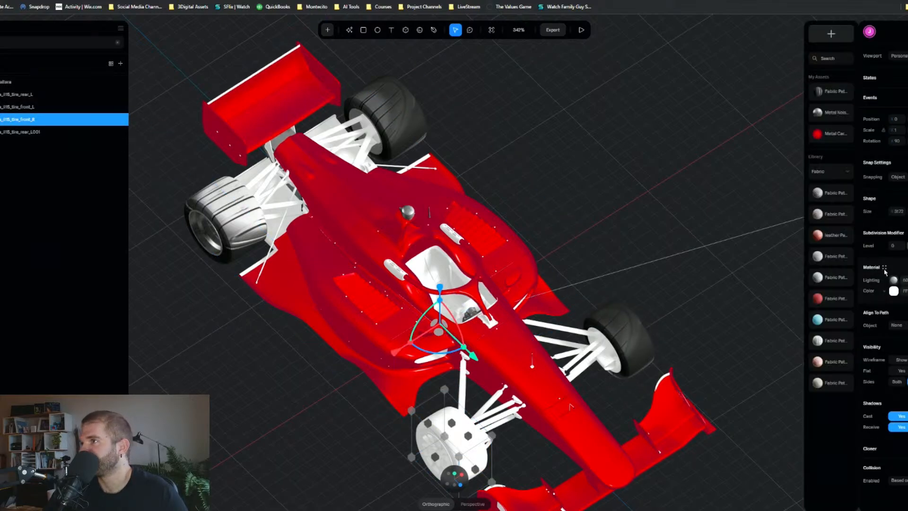
click(820, 92)
Step: Filter the object list by "wheel", apply the Metal Noise asset to the rear left wheel and clear the selection
click(12, 40)
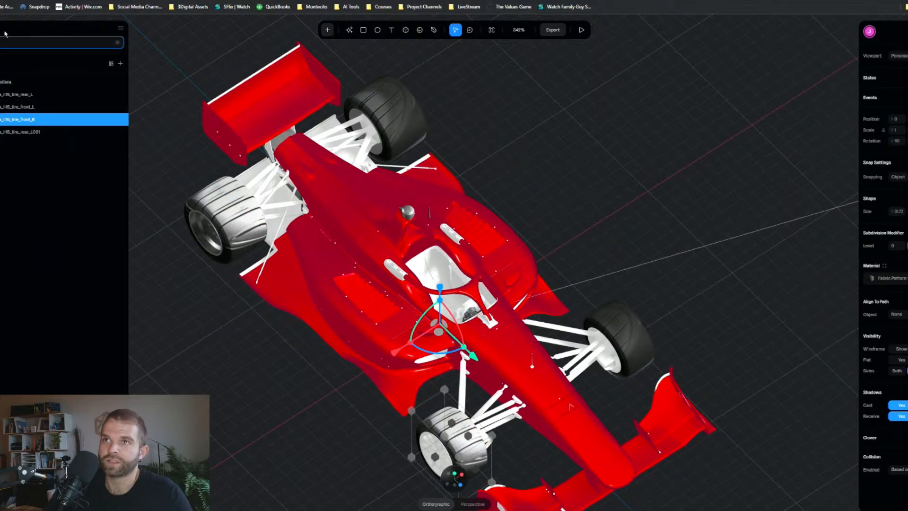
text(wheel)
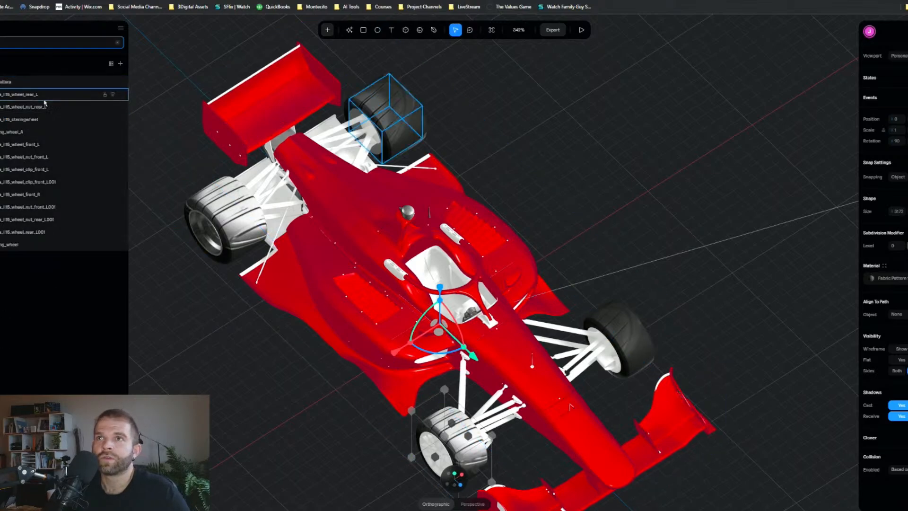
click(44, 96)
click(883, 267)
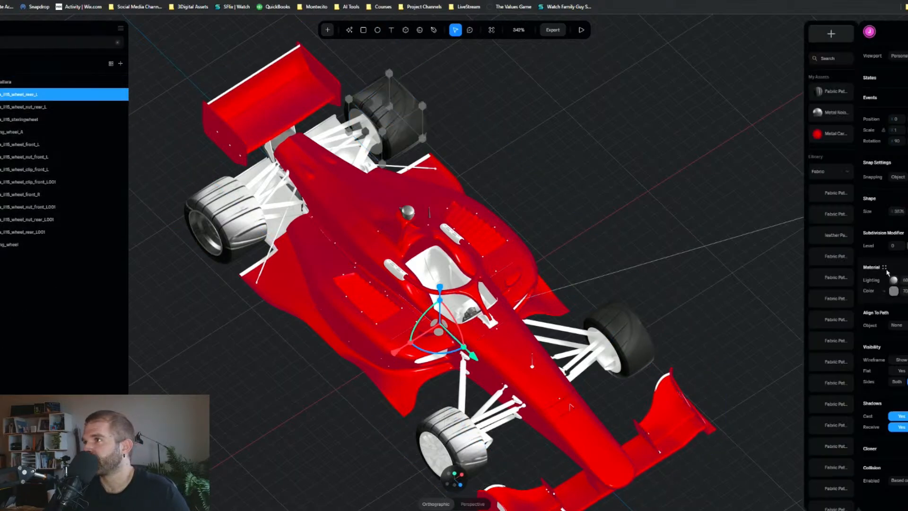
click(828, 112)
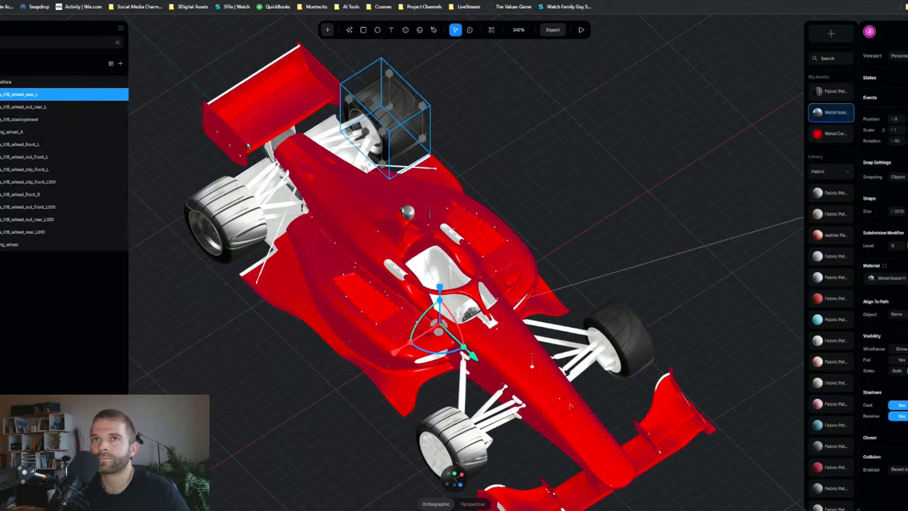
click(262, 440)
middle_drag(597, 228, 513, 194)
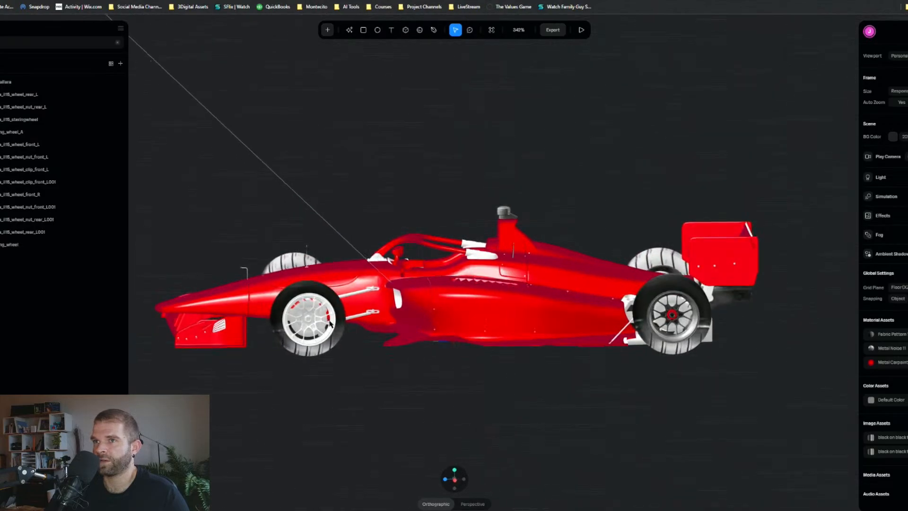
Step: Apply the Metal Noise material asset to the front left and front right wheels, and clear the selection
click(31, 144)
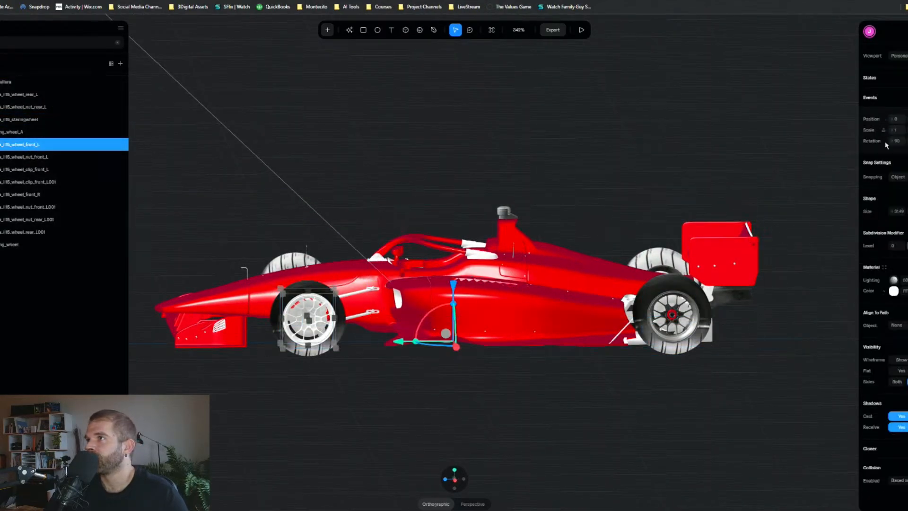
click(883, 268)
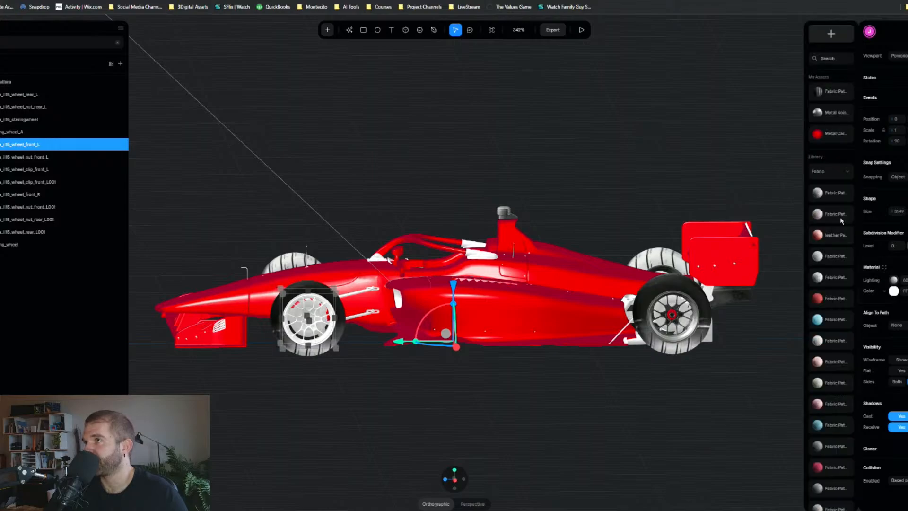
click(821, 115)
right_drag(290, 213, 331, 185)
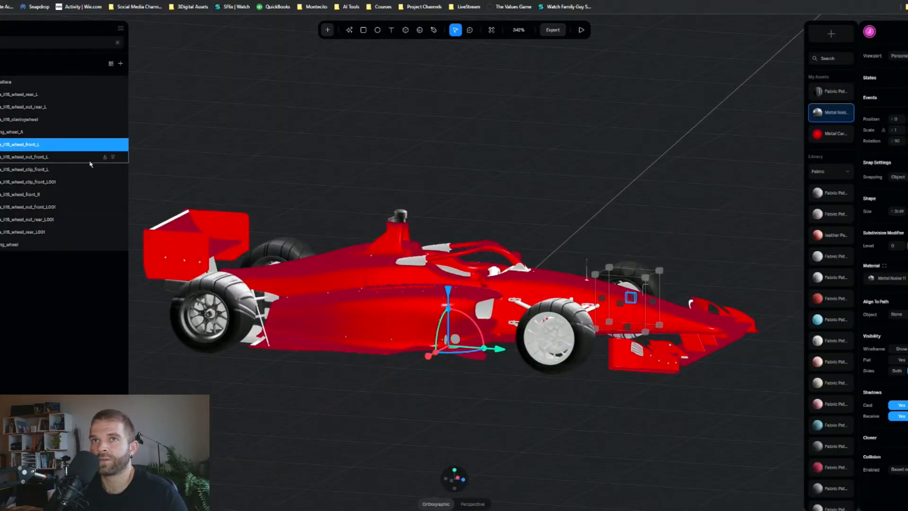
click(52, 194)
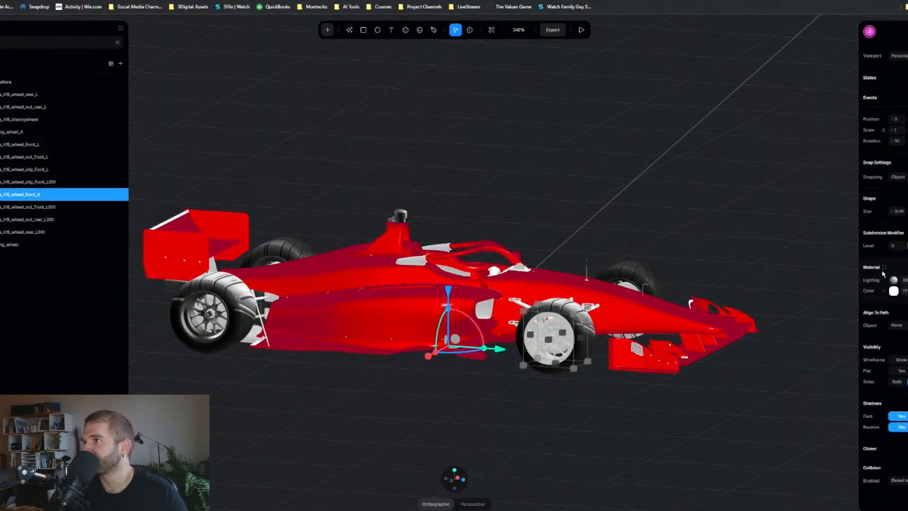
click(883, 268)
click(828, 113)
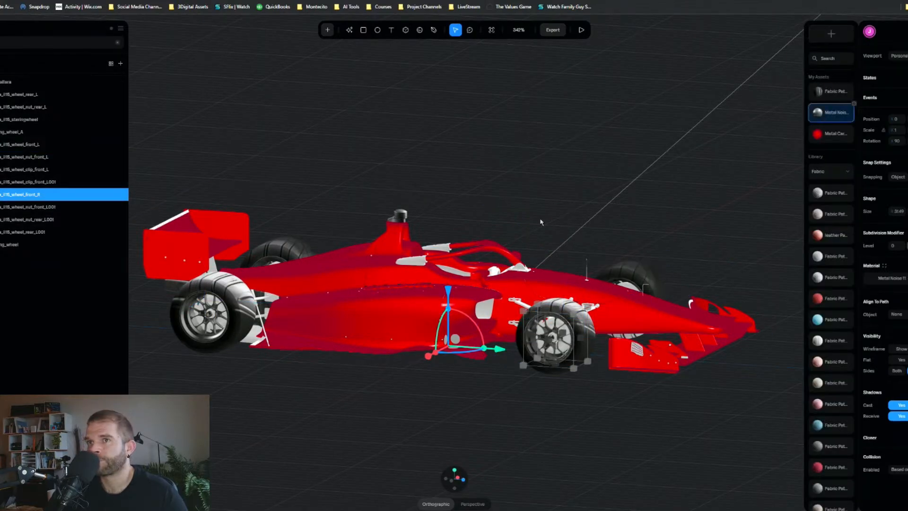
drag(578, 188, 647, 226)
middle_drag(648, 226, 449, 133)
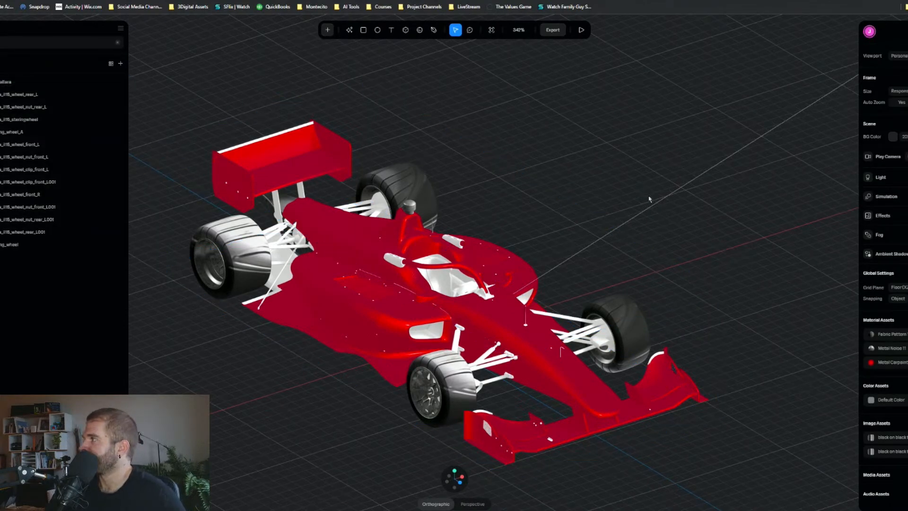
scroll(523, 251, down, 5)
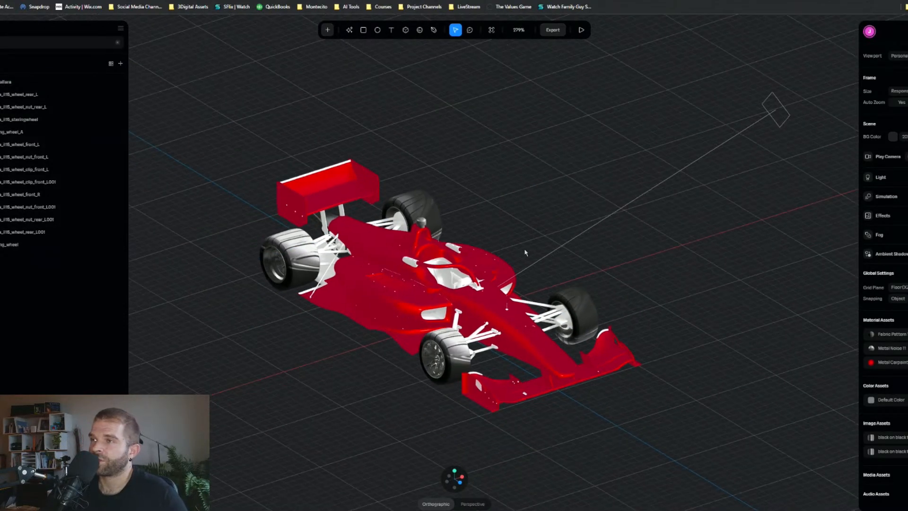
scroll(479, 263, up, 2)
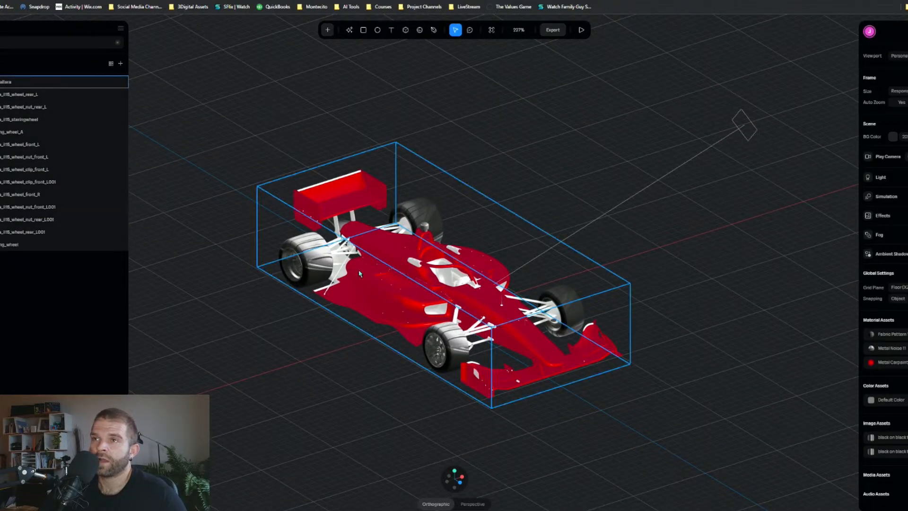
scroll(420, 320, down, 3)
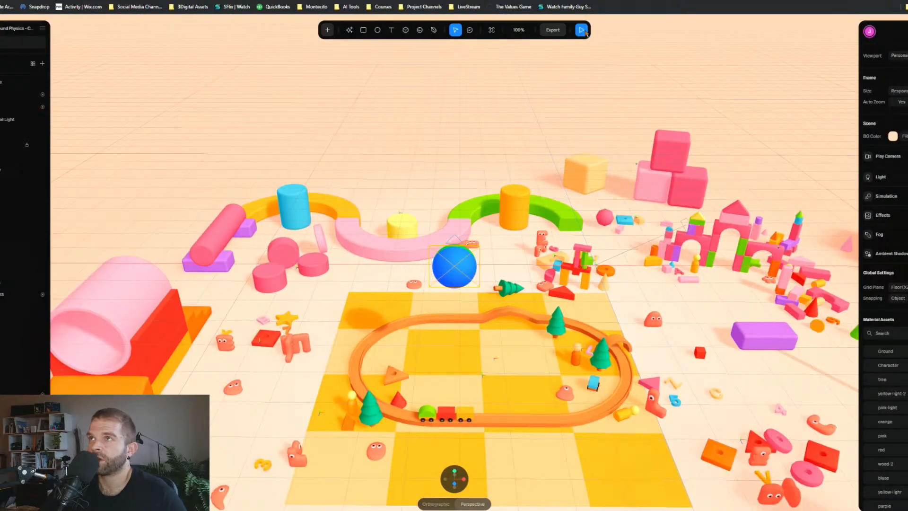
Step: Play the toy playground physics example scene and roll the blue ball around in all four directions
click(582, 30)
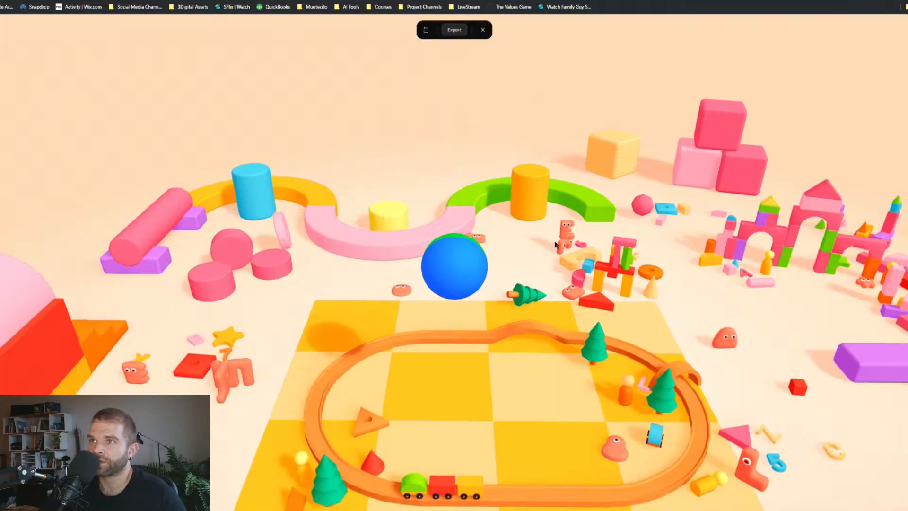
scroll(548, 274, up, 2)
key(w)
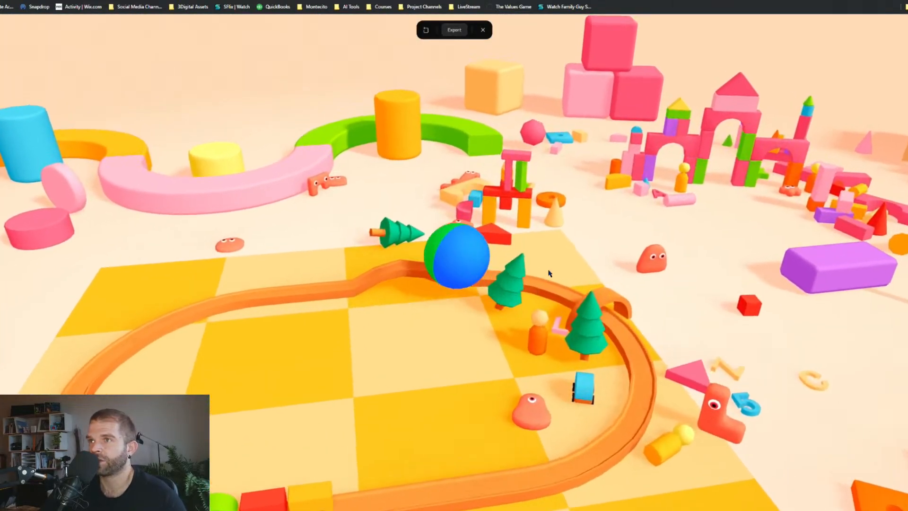
key(a)
key(s)
key(d)
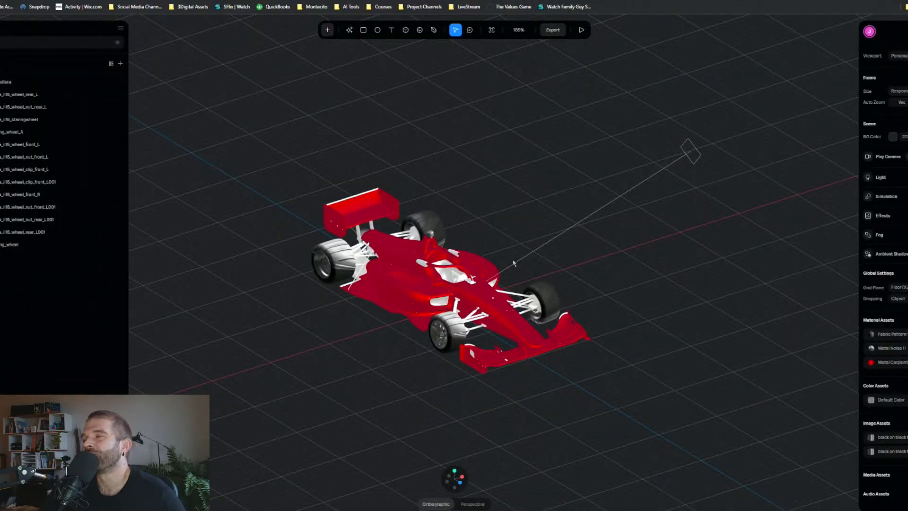
Step: Select the parent group containing the whole race car in the object list
scroll(520, 327, up, 2)
click(520, 327)
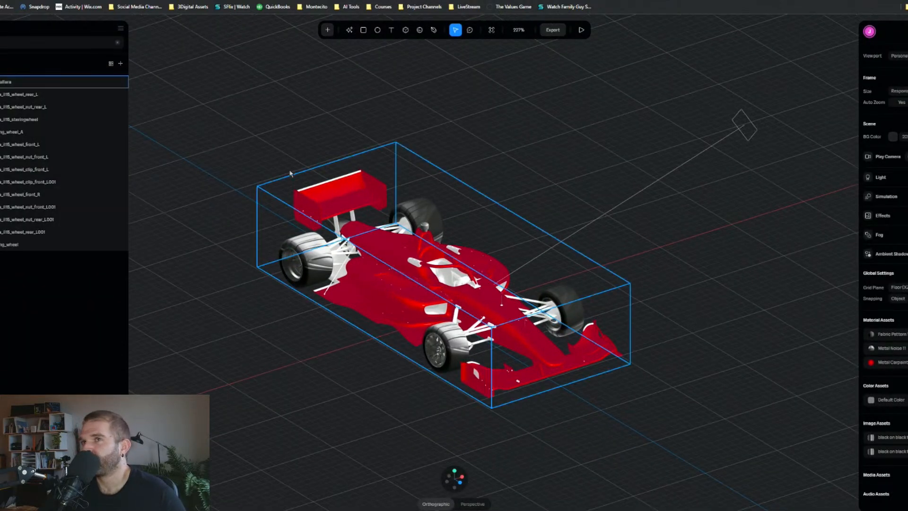
click(2, 82)
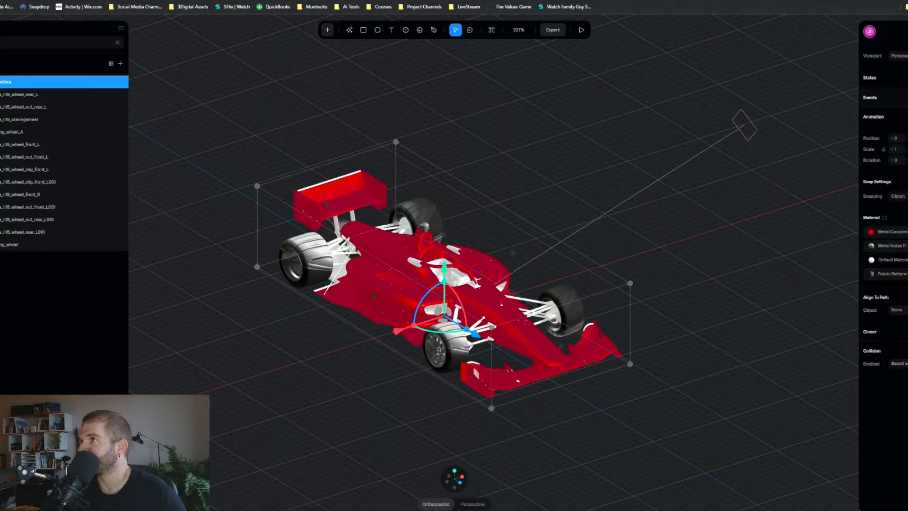
click(905, 97)
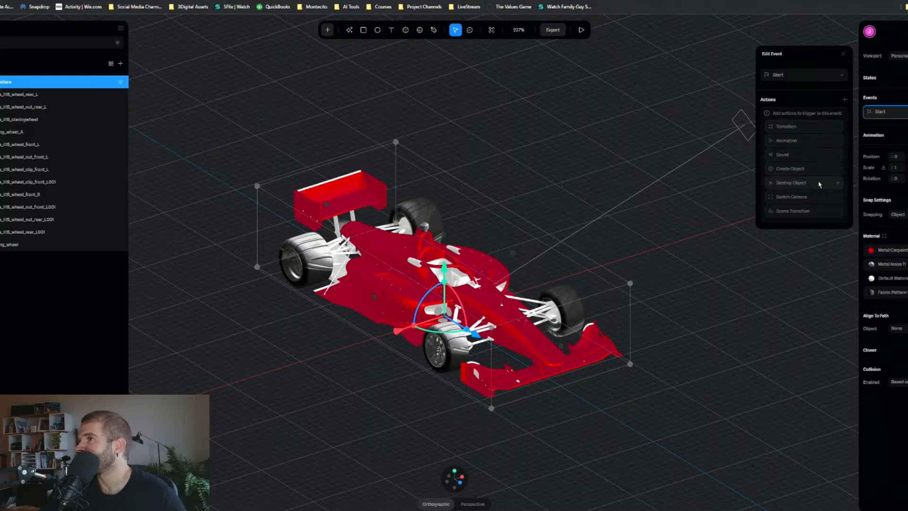
click(843, 54)
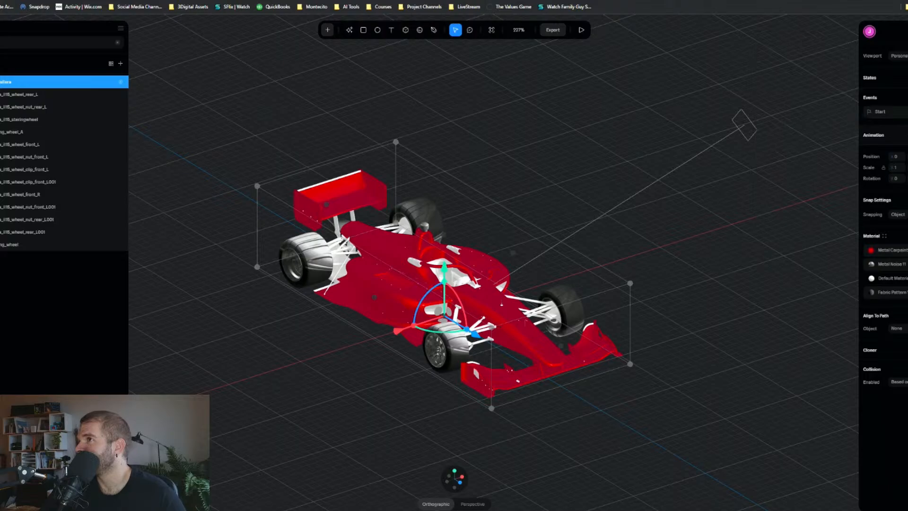
click(396, 243)
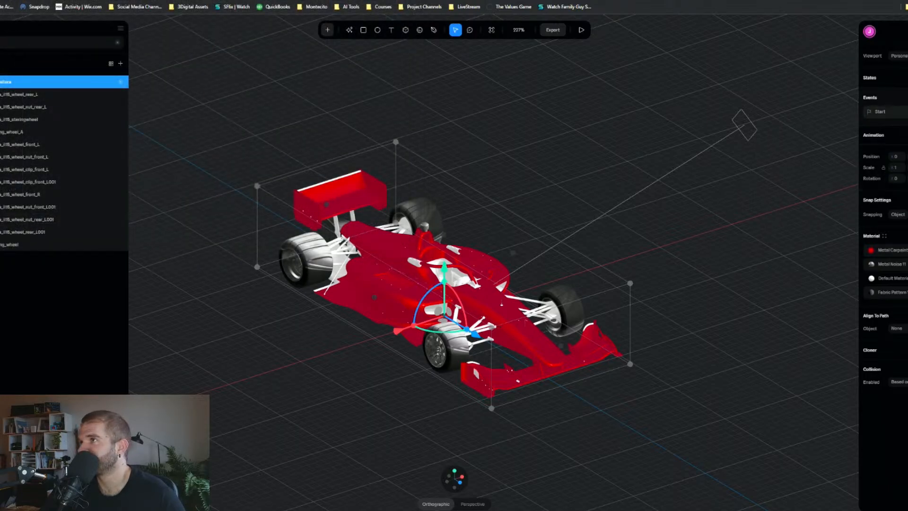
click(906, 112)
Step: Add a new state to the car group and a Start event with an Animation action
click(906, 78)
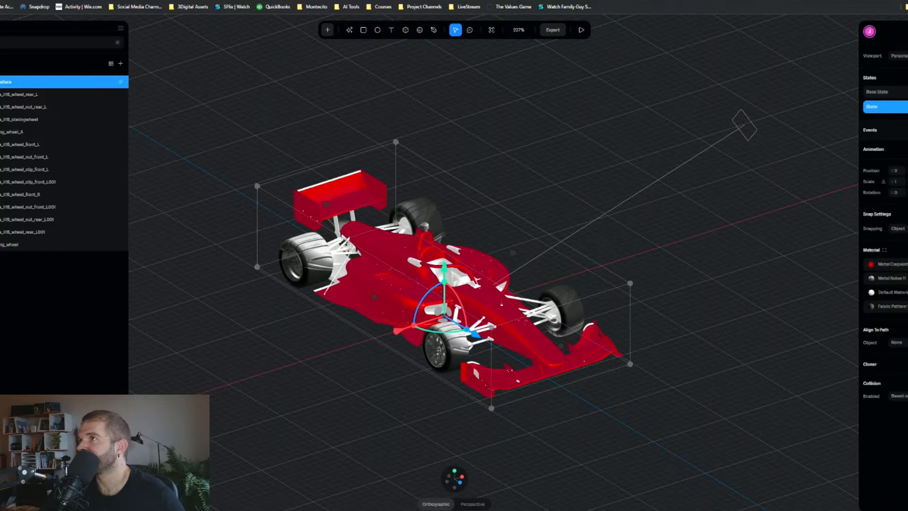
click(905, 130)
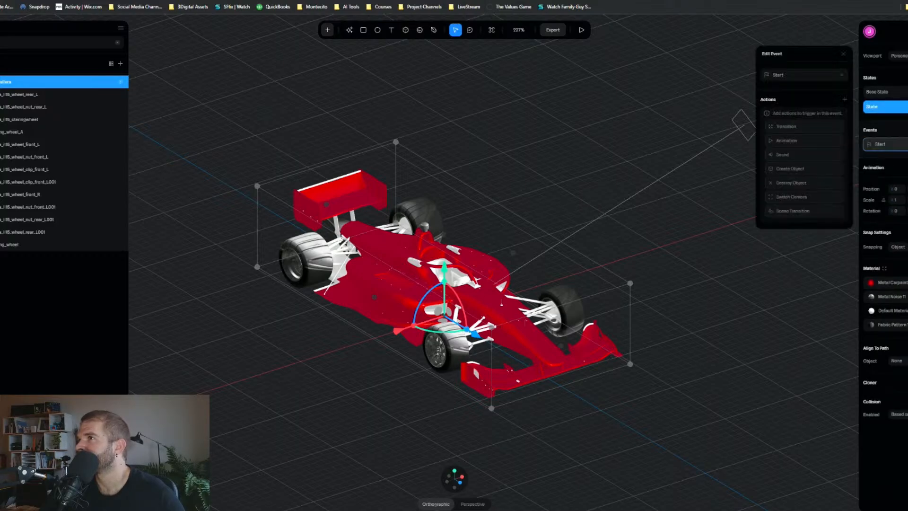
click(819, 143)
click(843, 54)
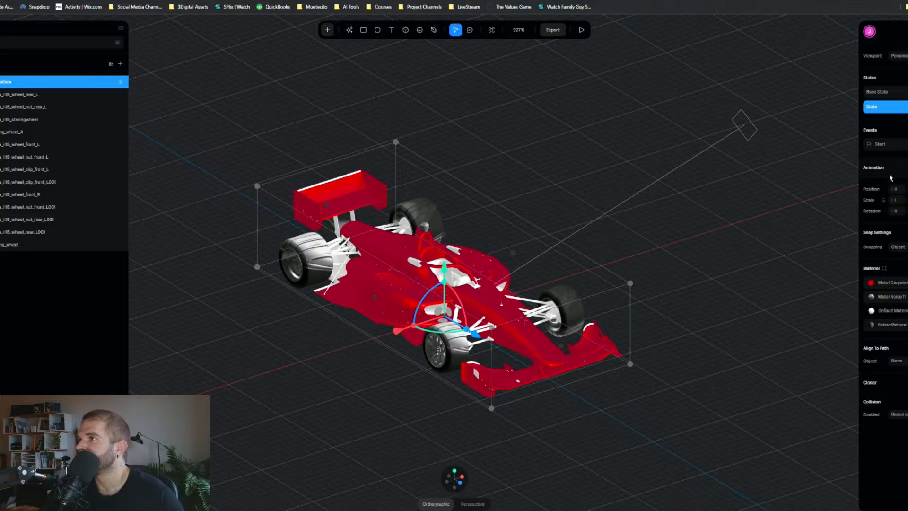
Step: Change the car group's Start event to Game Controls
click(883, 144)
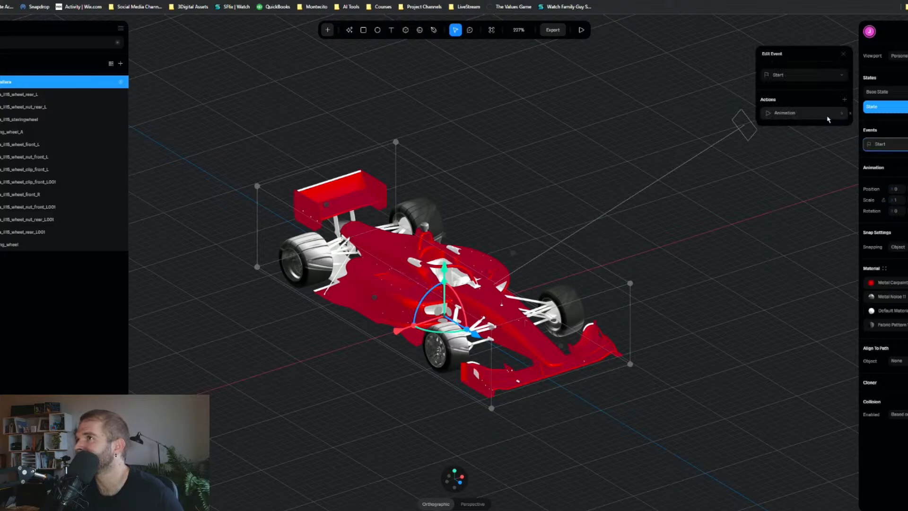
click(810, 76)
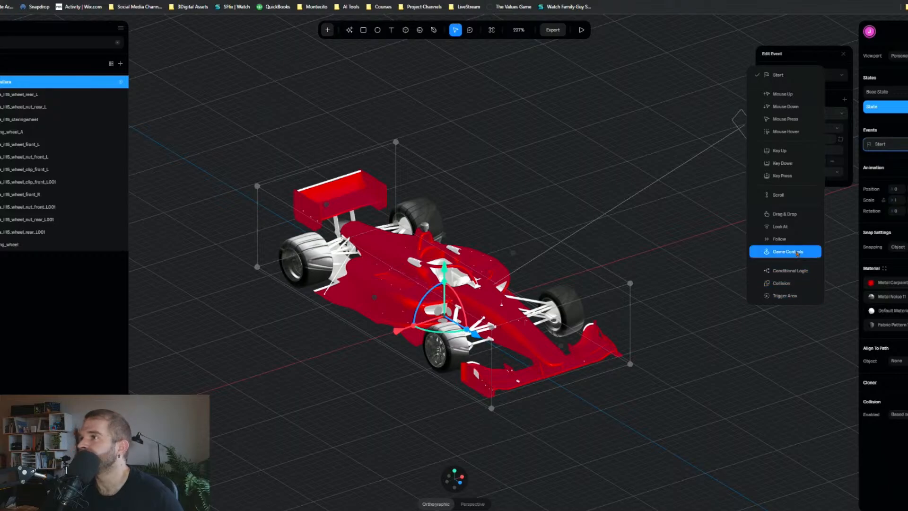
click(904, 92)
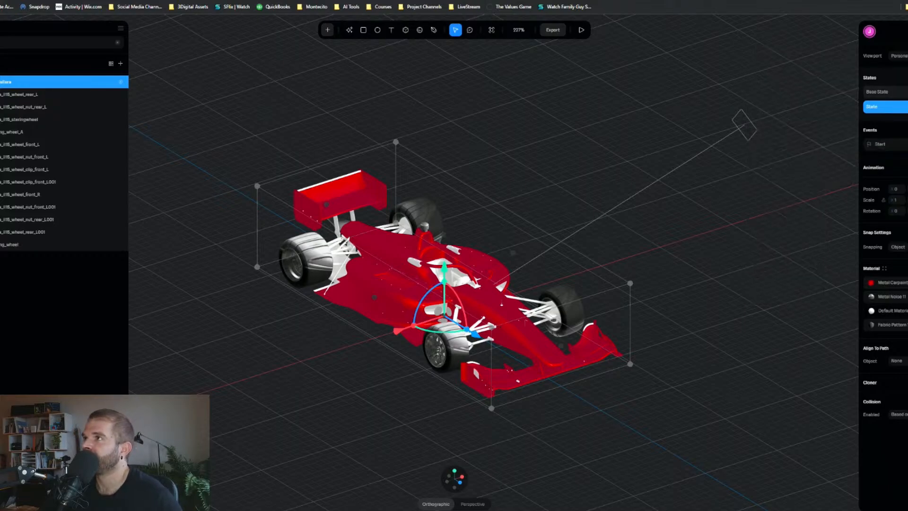
click(887, 144)
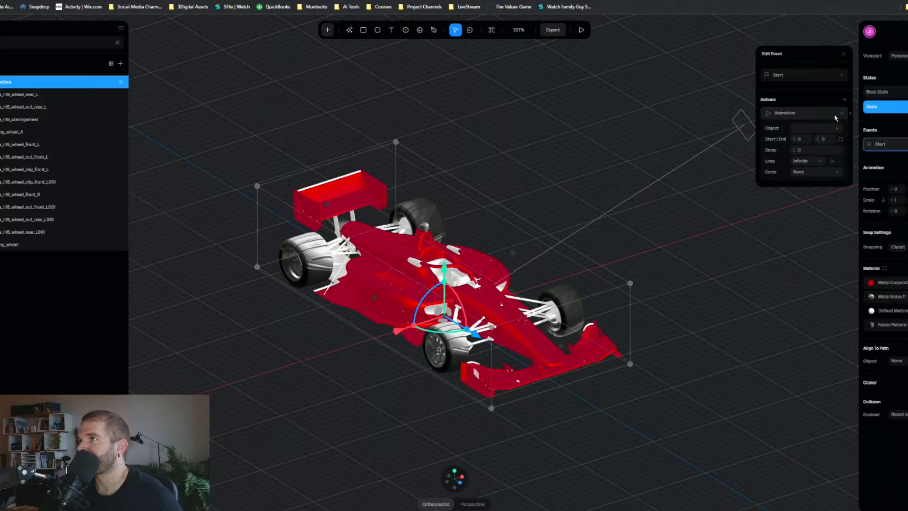
click(805, 76)
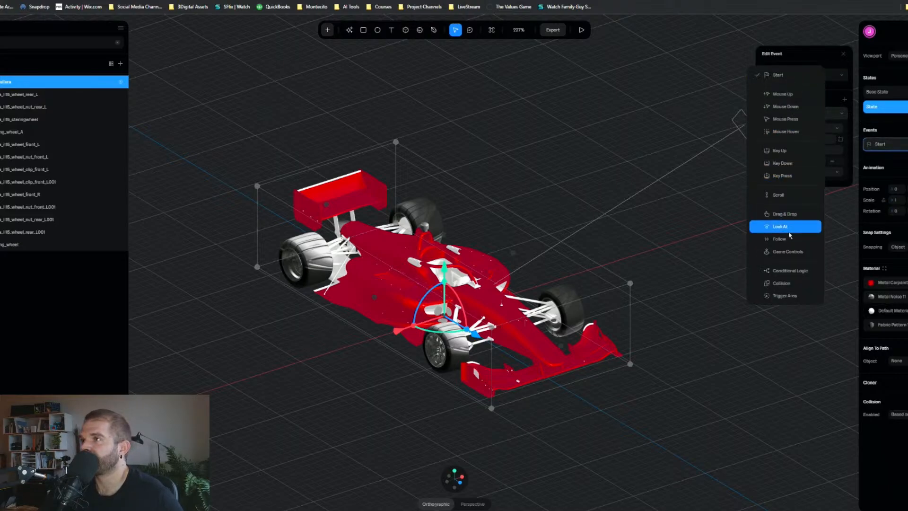
click(795, 255)
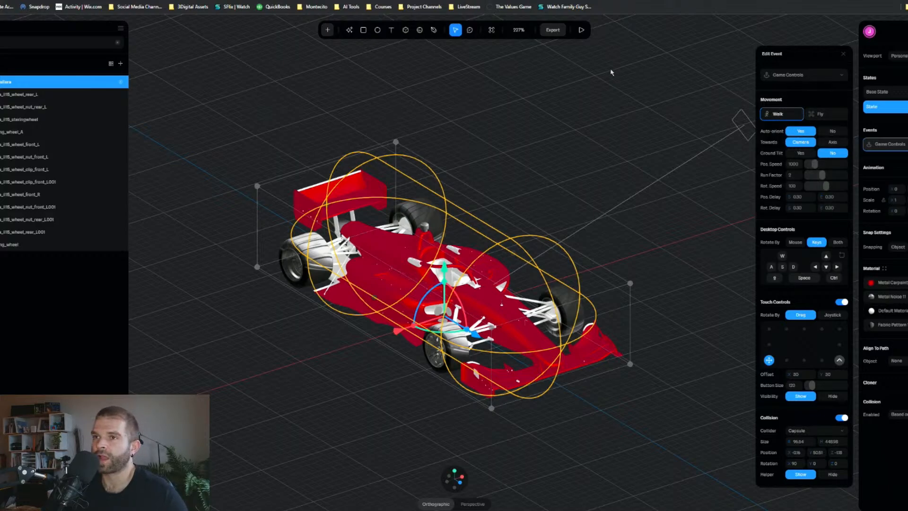
Step: Switch to a side view of the car, preview the scene in play mode, and return to editing with nothing selected
click(449, 484)
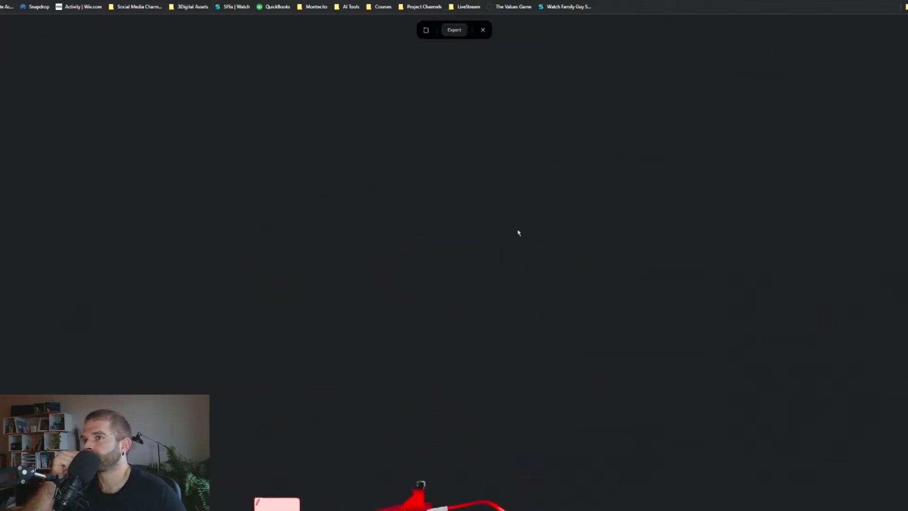
click(483, 29)
click(193, 114)
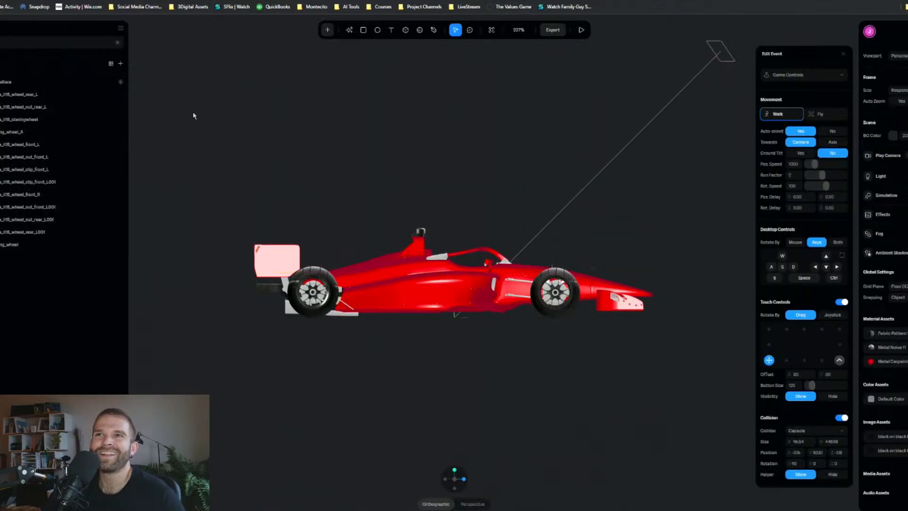
Step: Place a rectangle of size 100 flat on the ground near the car's rear wing
click(363, 30)
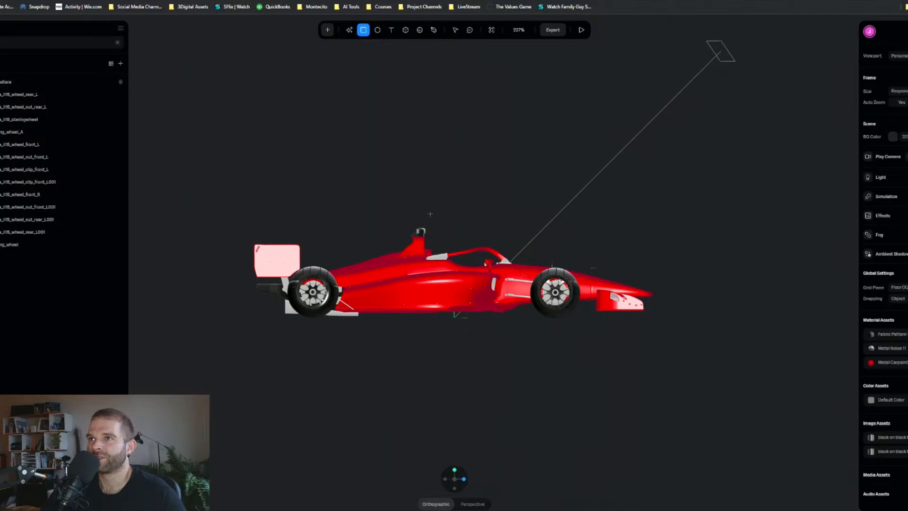
key(Escape)
alt+drag(539, 150, 495, 158)
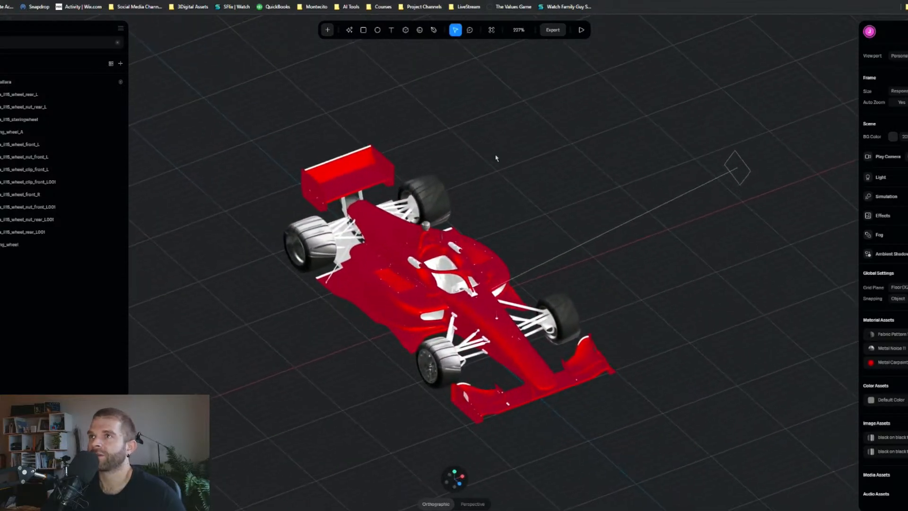
scroll(399, 68, down, 3)
key(r)
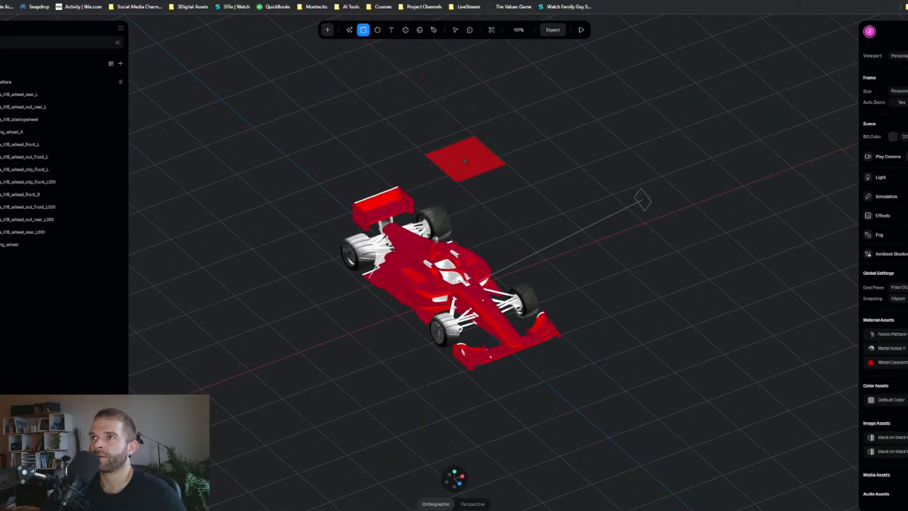
click(466, 159)
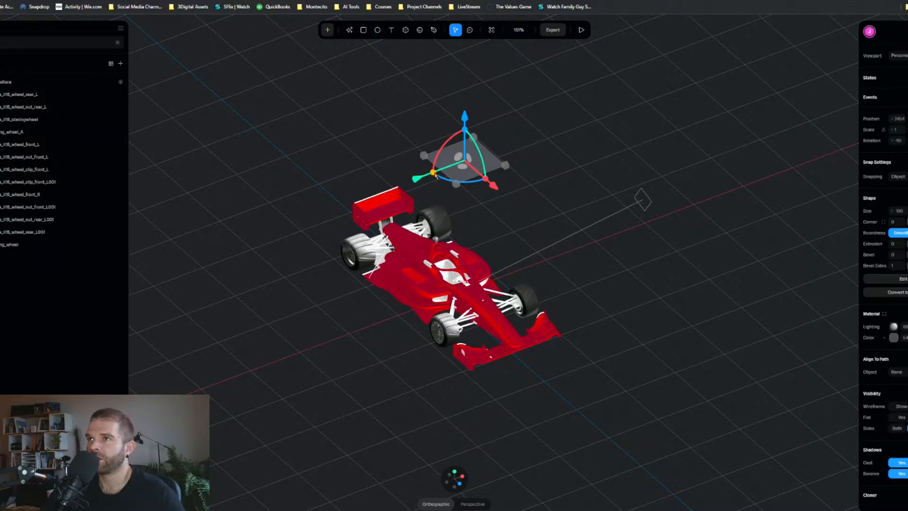
Step: Scale the rectangle up into a large floor extending far beyond the car, and lower it slightly beneath the wheels
drag(434, 173, 10, 445)
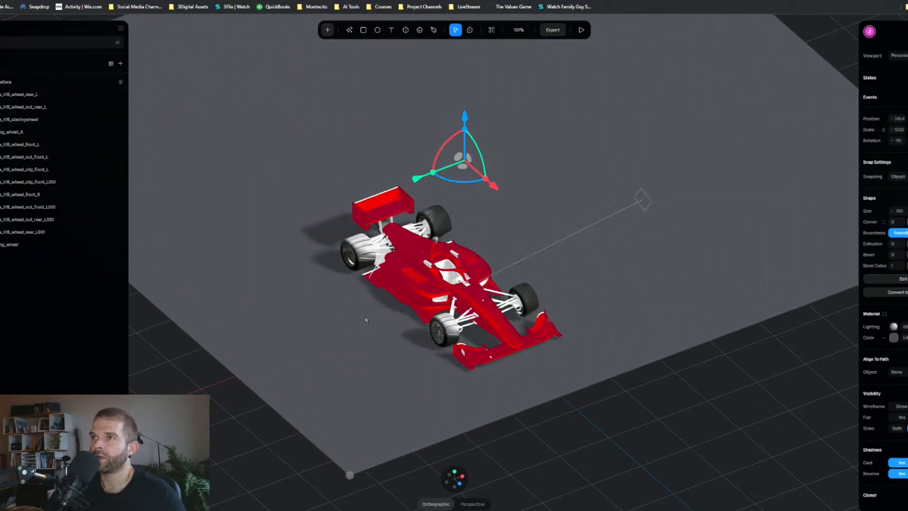
shift+drag(434, 173, 233, 268)
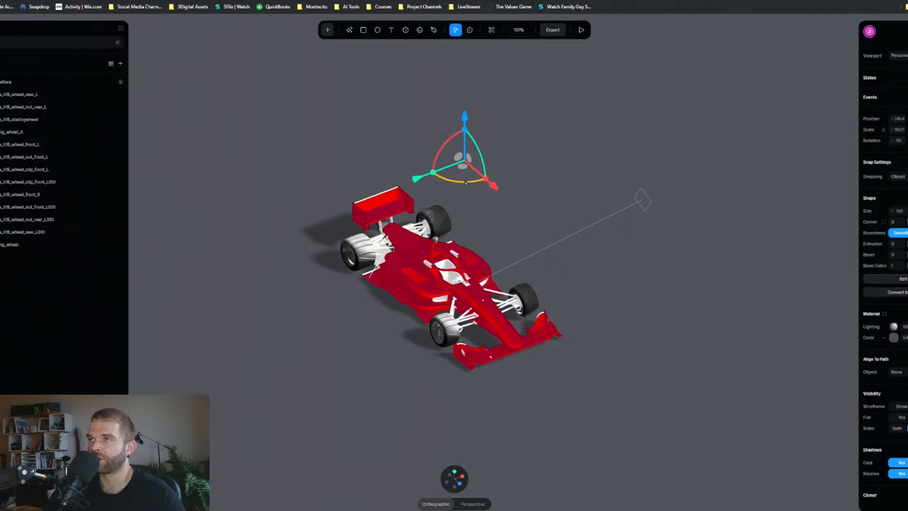
drag(464, 116, 464, 121)
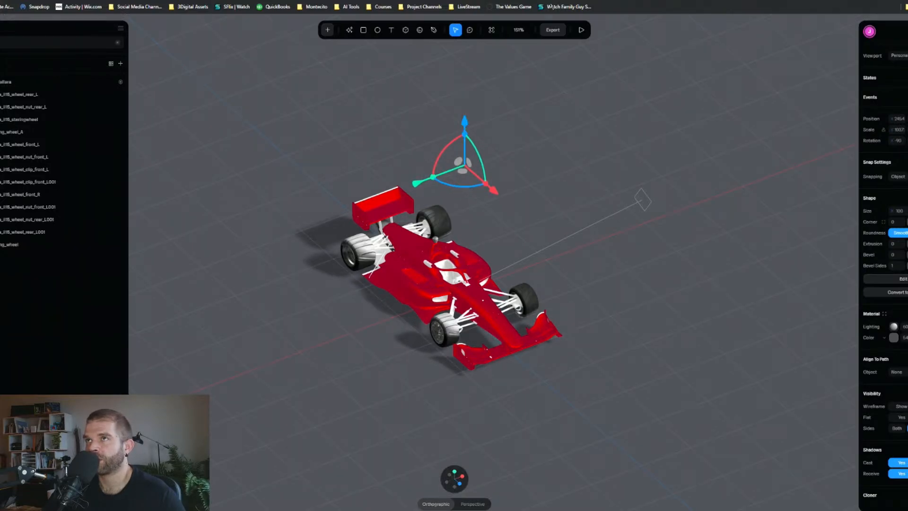
Step: Select the large floor rectangle beneath the car and set its Collision Enabled option to Yes
scroll(882, 308, down, 1)
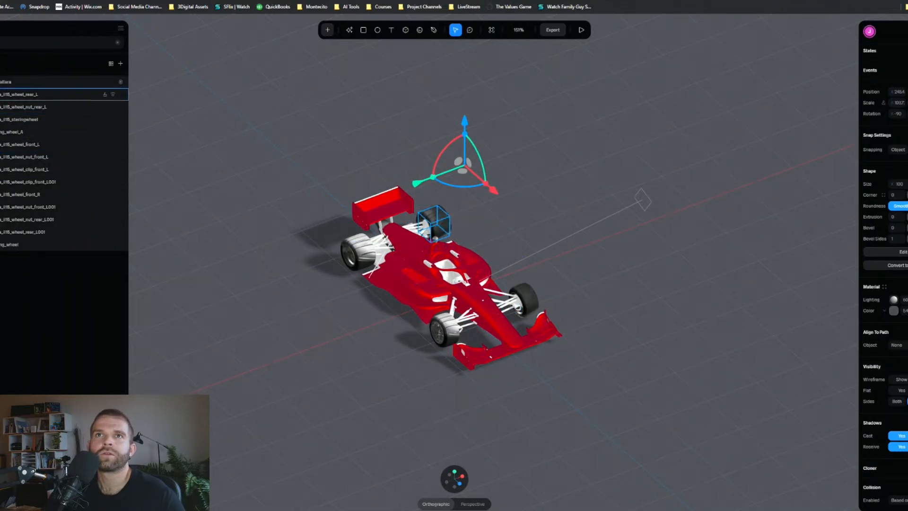
click(431, 218)
scroll(529, 341, down, 10)
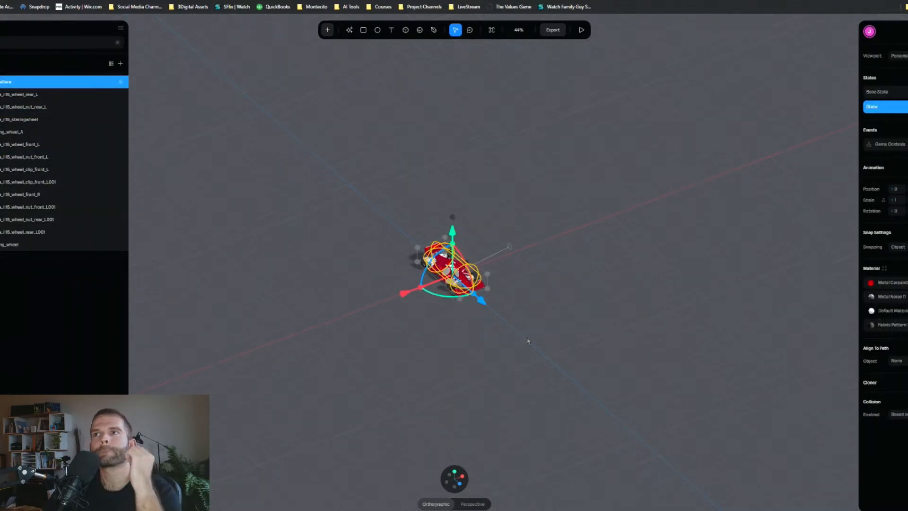
click(674, 323)
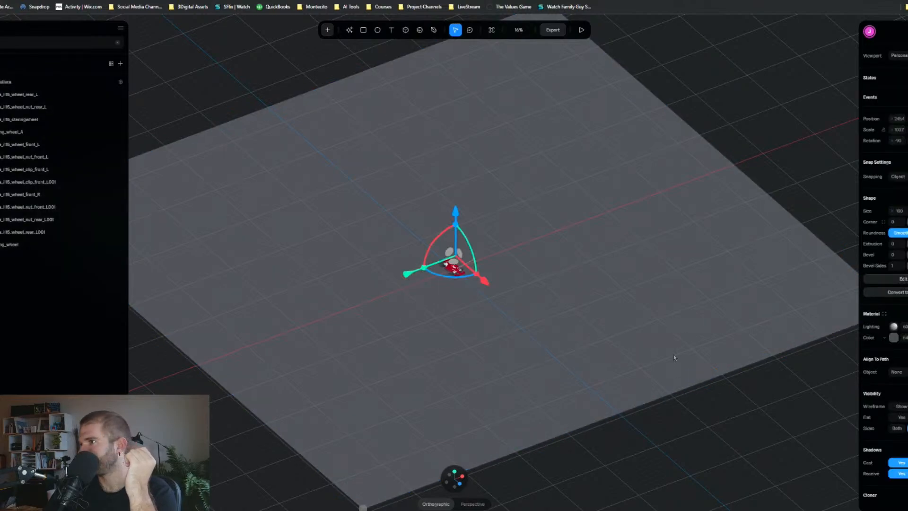
scroll(898, 425, down, 1)
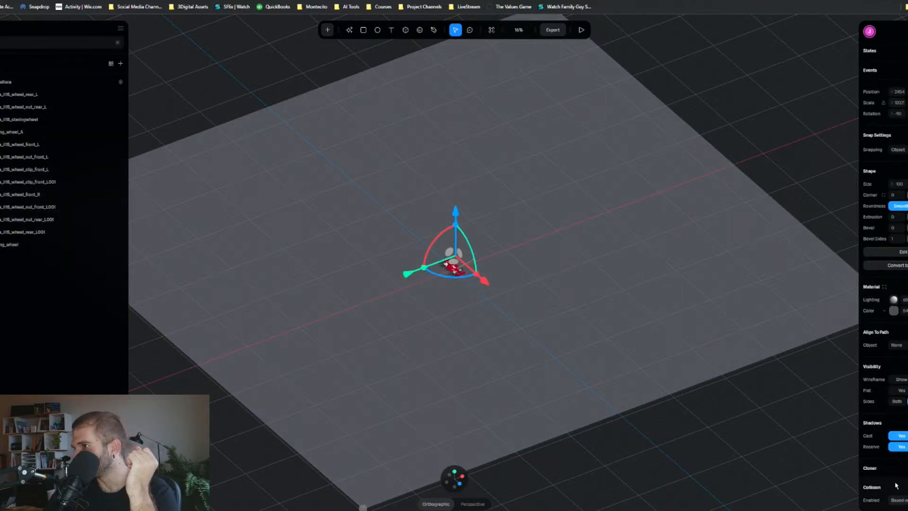
click(897, 500)
click(897, 496)
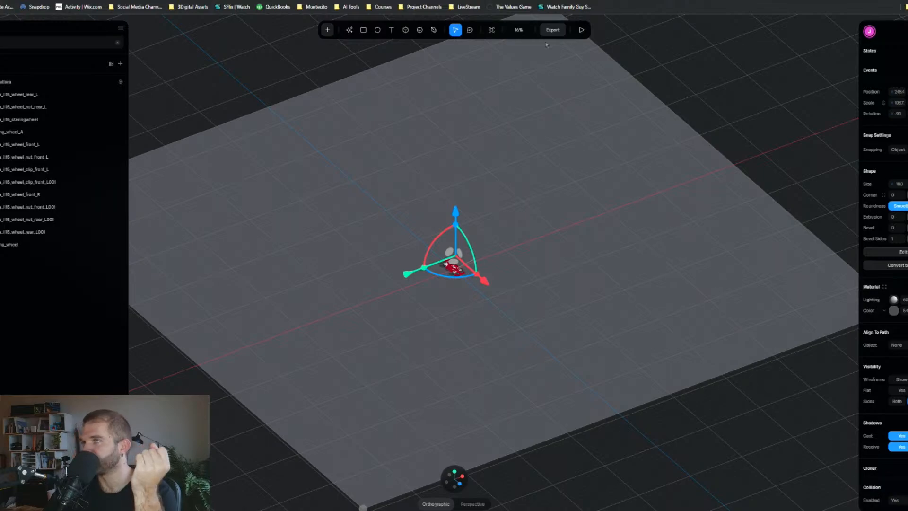
Step: Test-drive the car over the whole floor in play mode, orbit the scene, and return to a close editing view
click(581, 30)
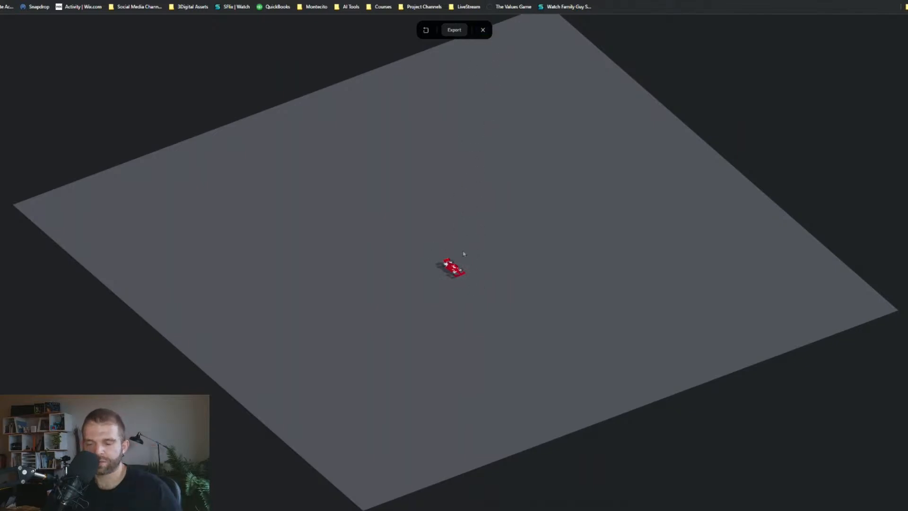
key(a)
key(d)
drag(463, 255, 452, 360)
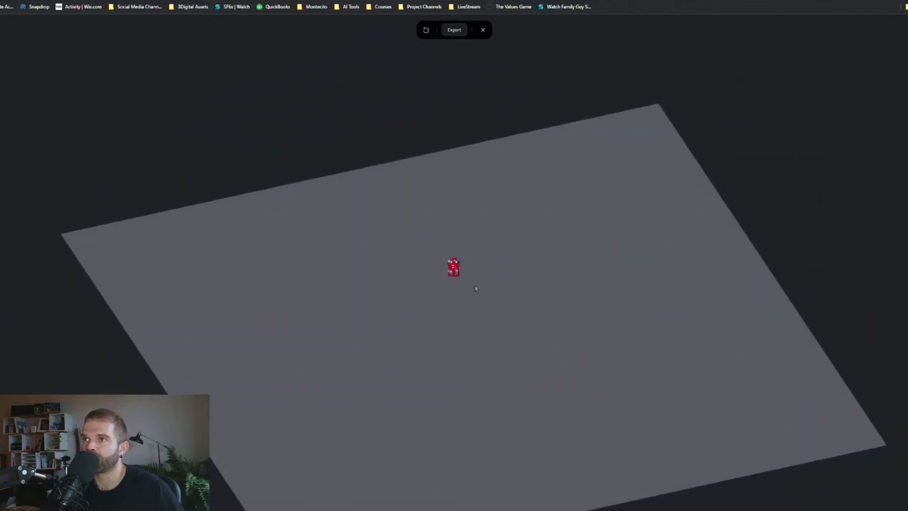
key(a)
click(482, 31)
scroll(493, 274, up, 10)
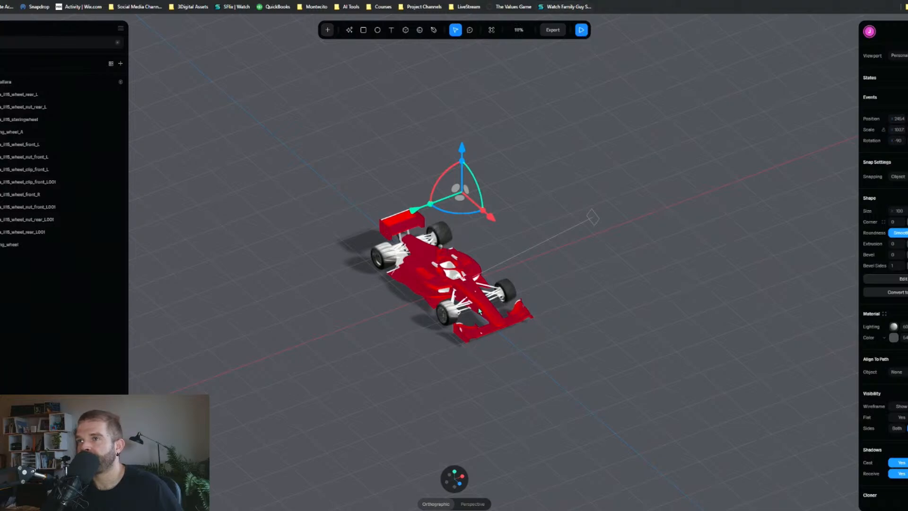
Step: Play the scene with the car close up, drive forward and back while steering both ways, and return to editing
key(shift+space)
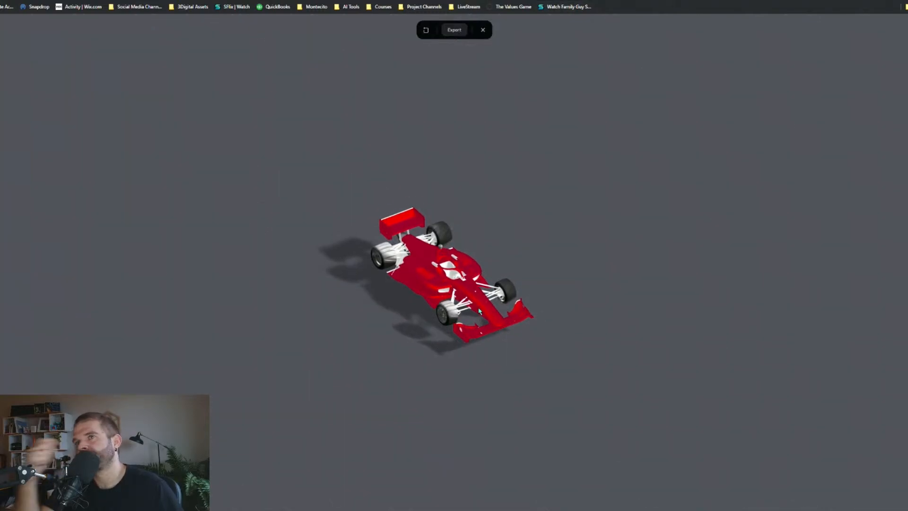
key(a)
key(d)
key(a)
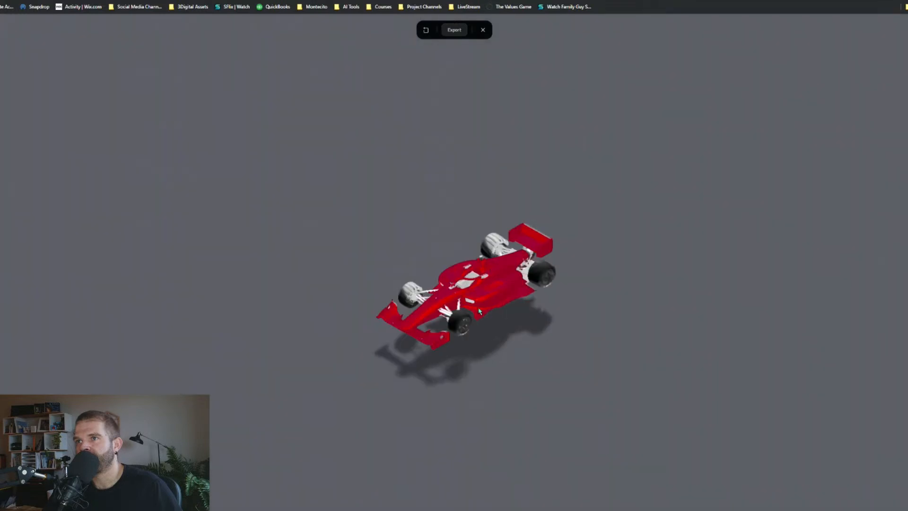
key(d)
key(s)
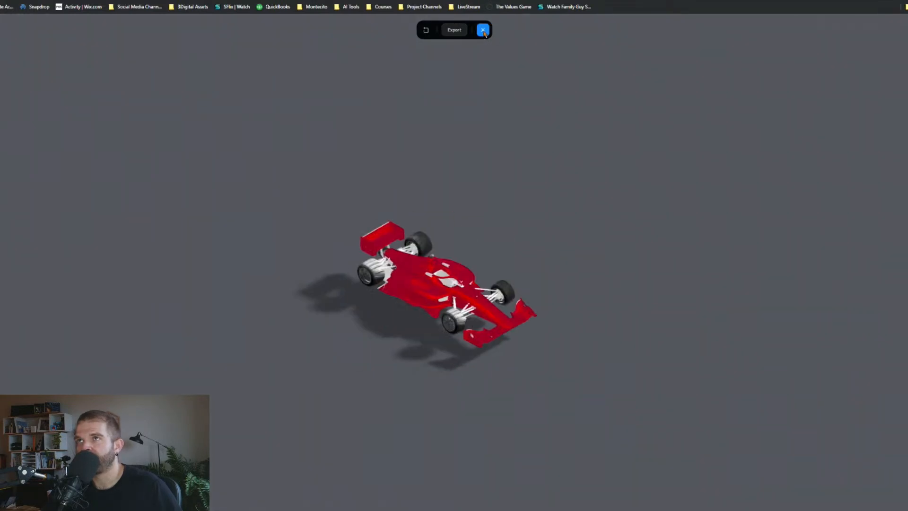
key(w)
key(d)
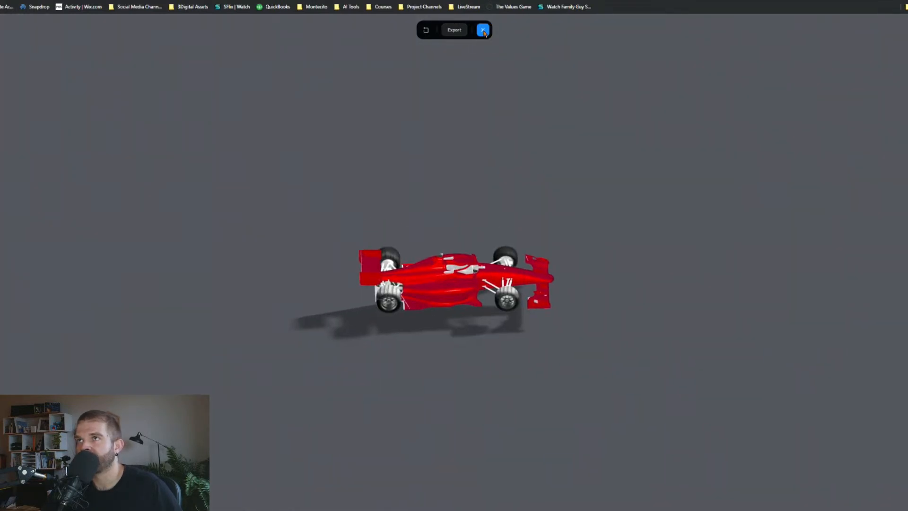
click(483, 30)
Step: In a side view, reduce the radius of the car's Game Controls capsule collider to about 50.54 so it fits the car's height
click(462, 476)
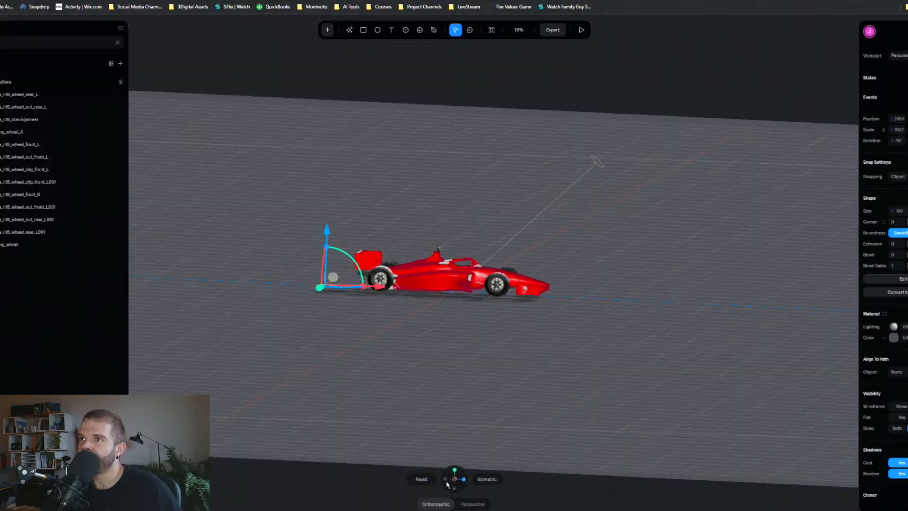
click(95, 81)
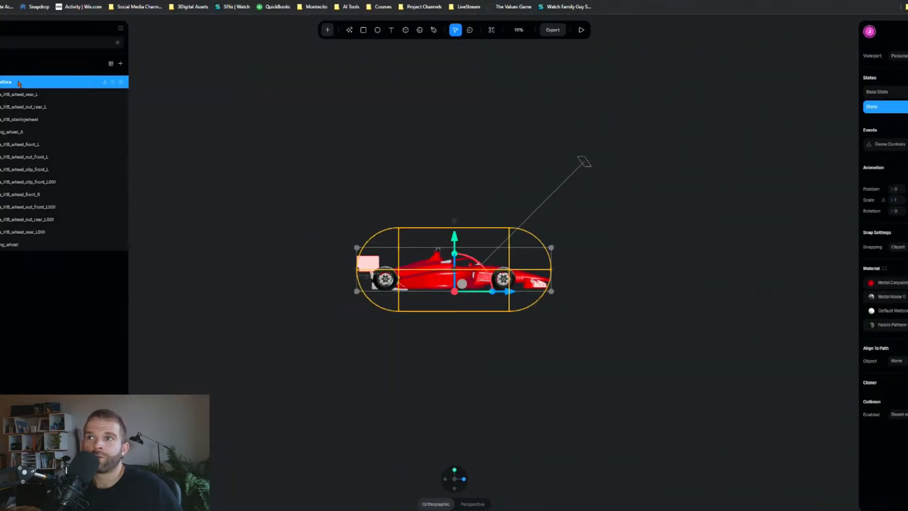
click(895, 144)
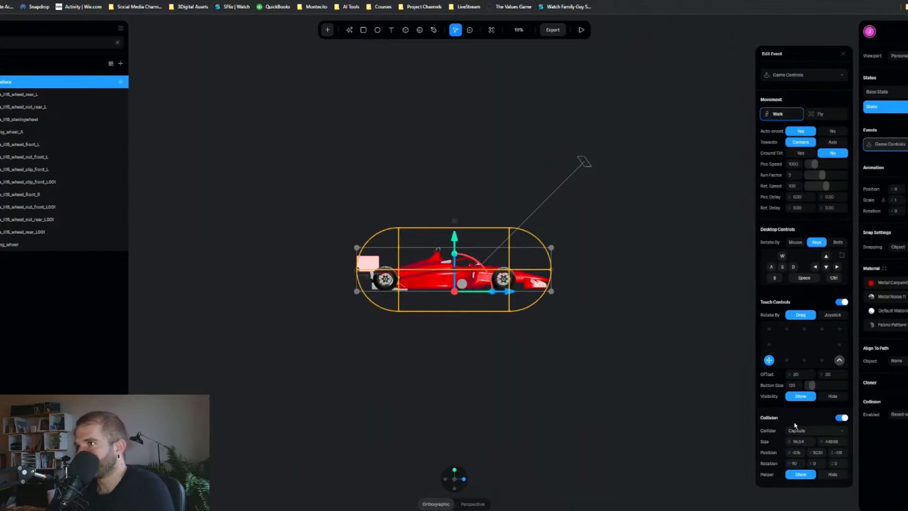
scroll(787, 425, down, 3)
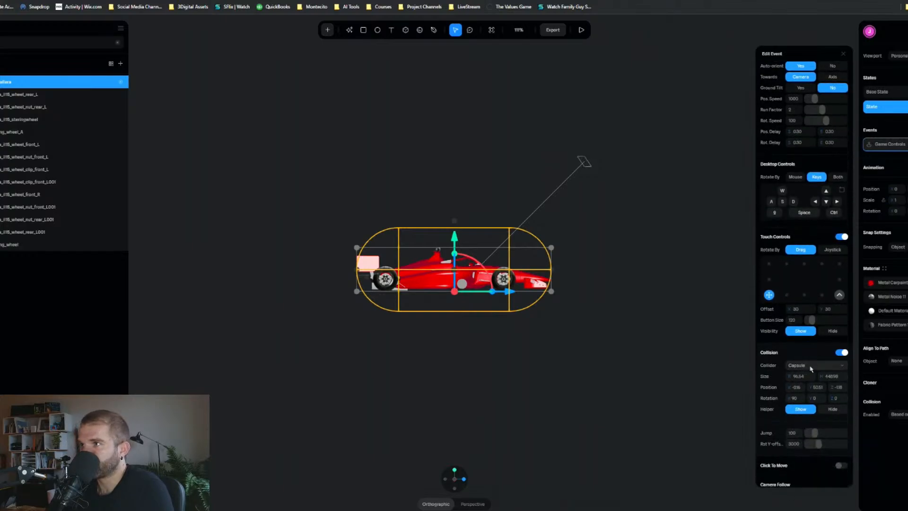
scroll(801, 362, down, 2)
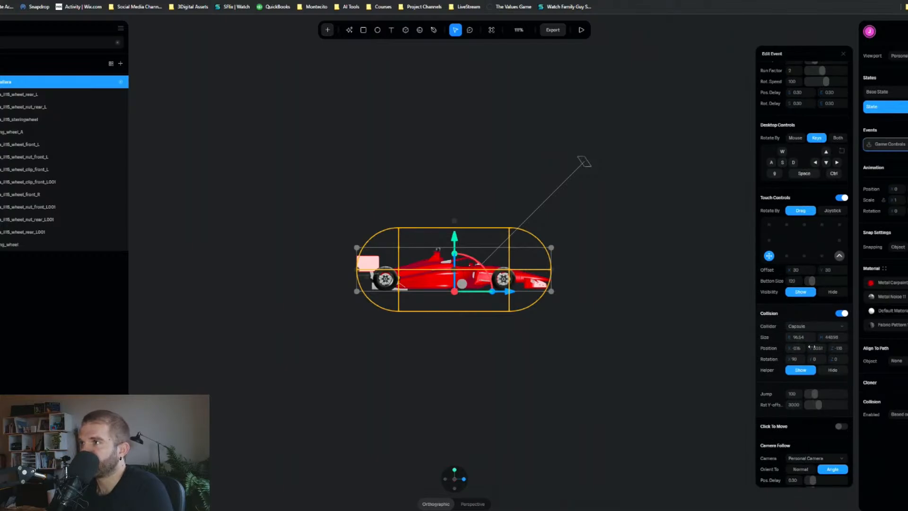
drag(825, 337, 818, 337)
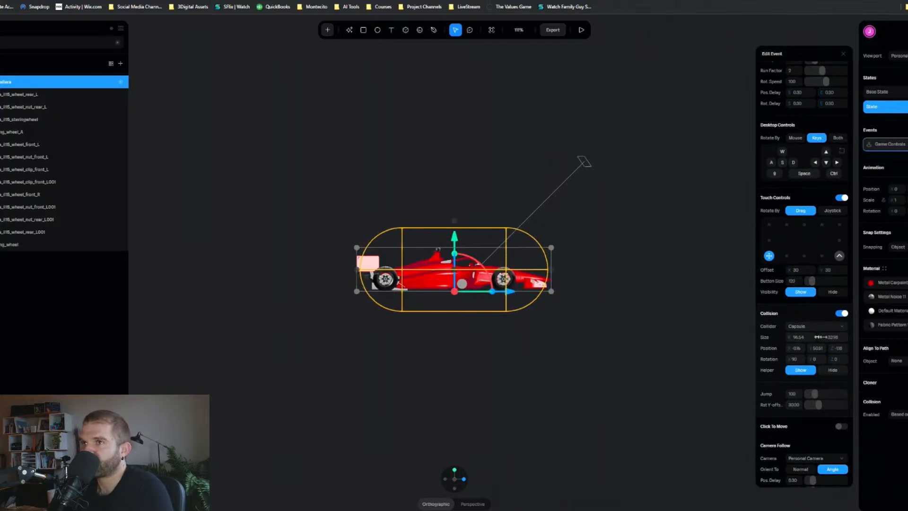
key(ctrl+z)
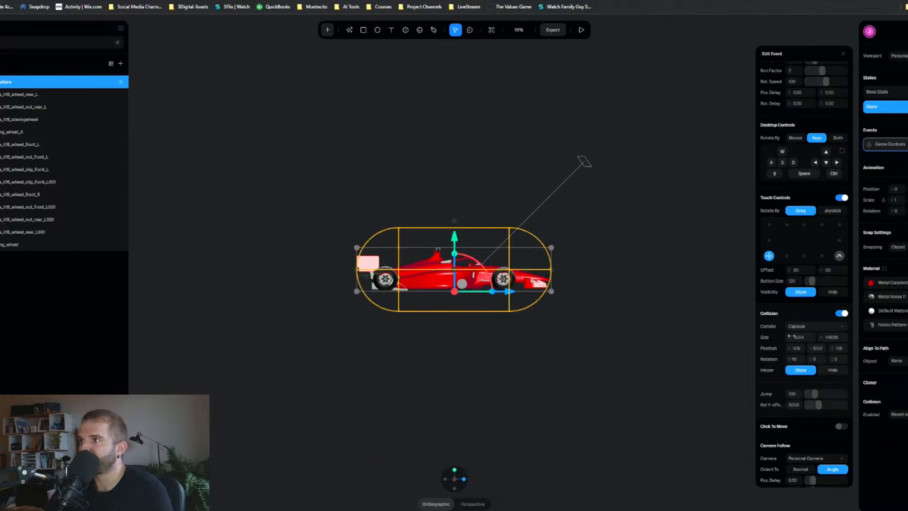
drag(801, 337, 773, 338)
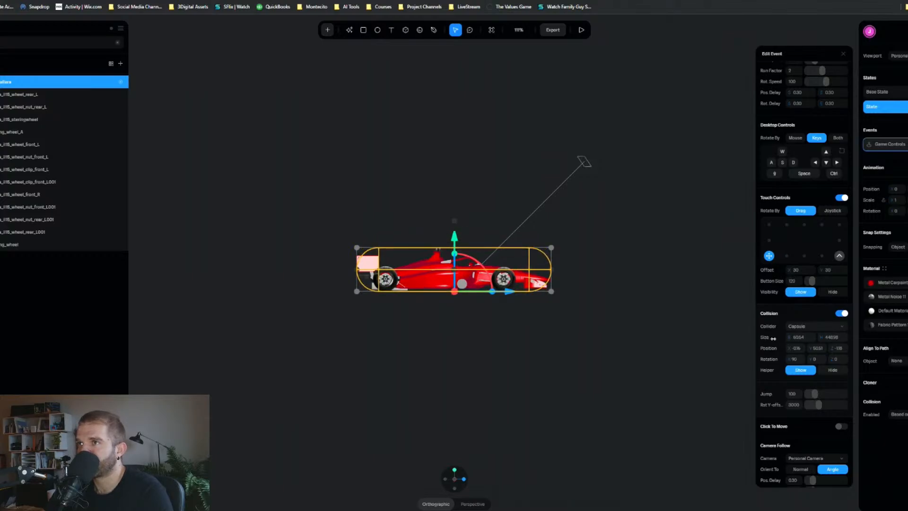
Step: Play the scene from the side view, drive the car to check its height above the floor, and return to editing
click(582, 30)
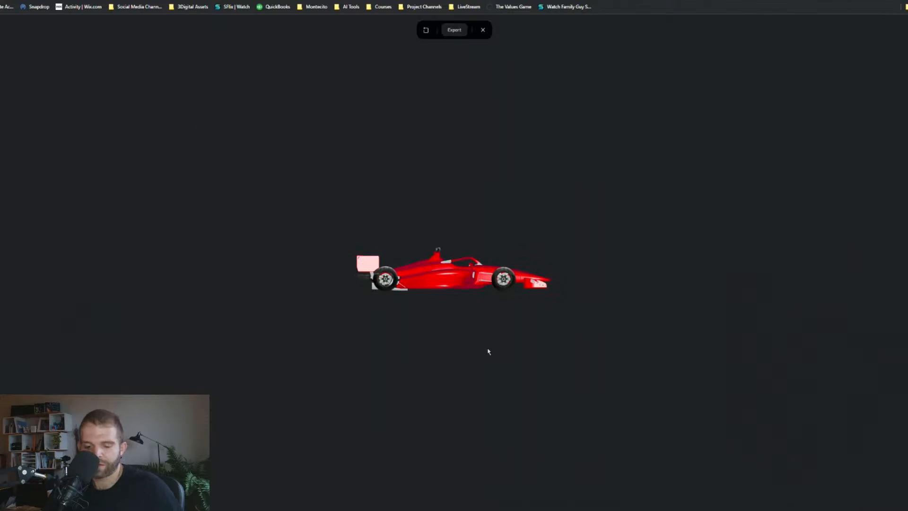
key(w)
key(d)
key(a)
key(d)
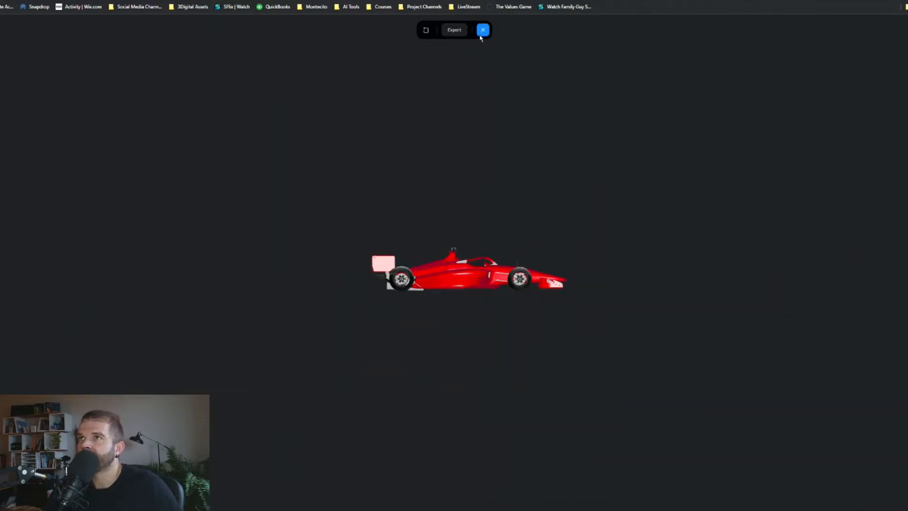
click(483, 32)
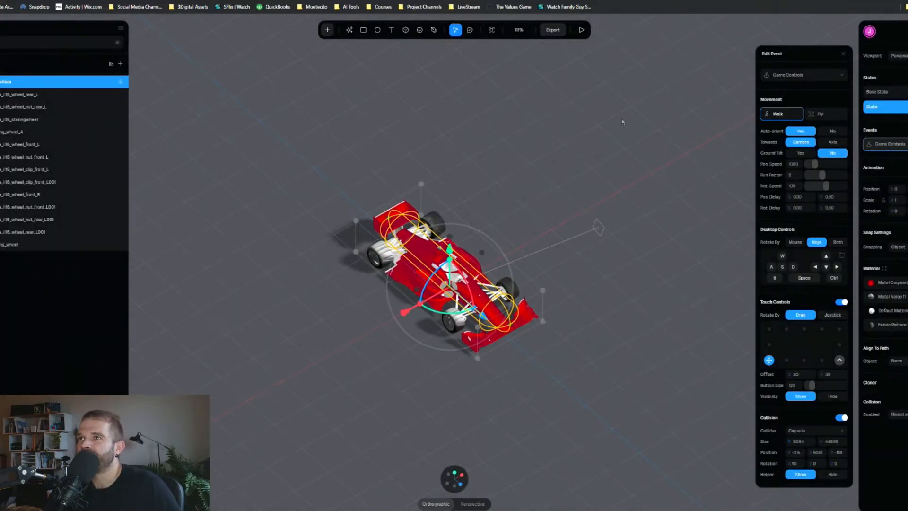
Step: Play the scene from the angled view, drive the car in all directions on the floor, and return to editing
click(580, 31)
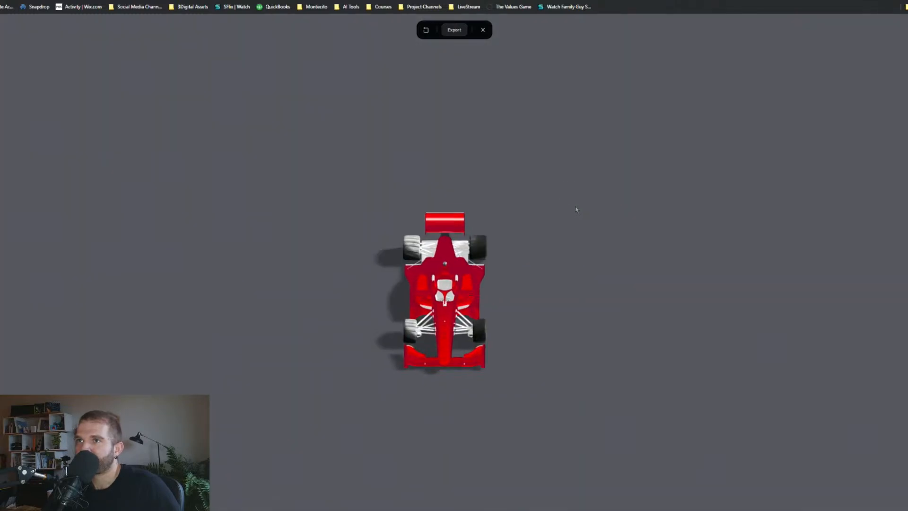
click(482, 30)
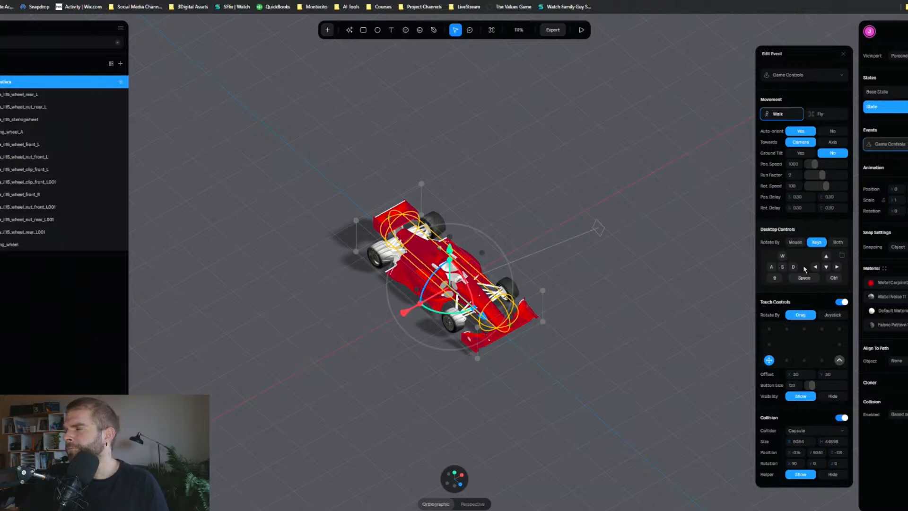
click(584, 34)
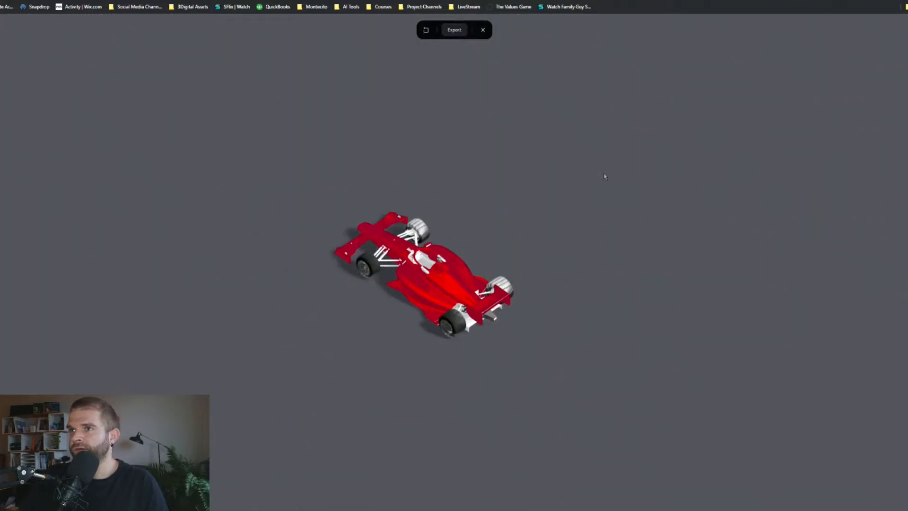
key(a)
key(s)
key(d)
key(w)
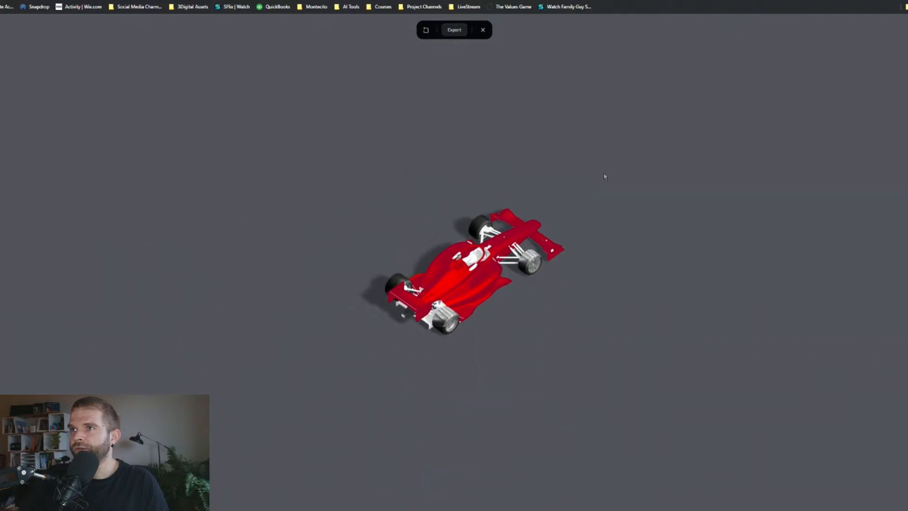
click(482, 30)
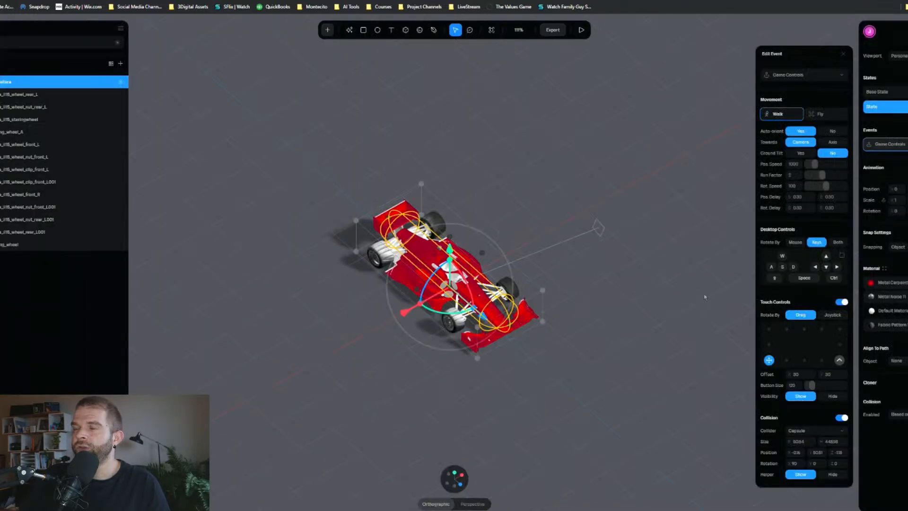
Step: Review the Game Controls settings from movement through Camera Follow, and expand the On Jump behavior to examine its available actions
scroll(776, 387, down, 1)
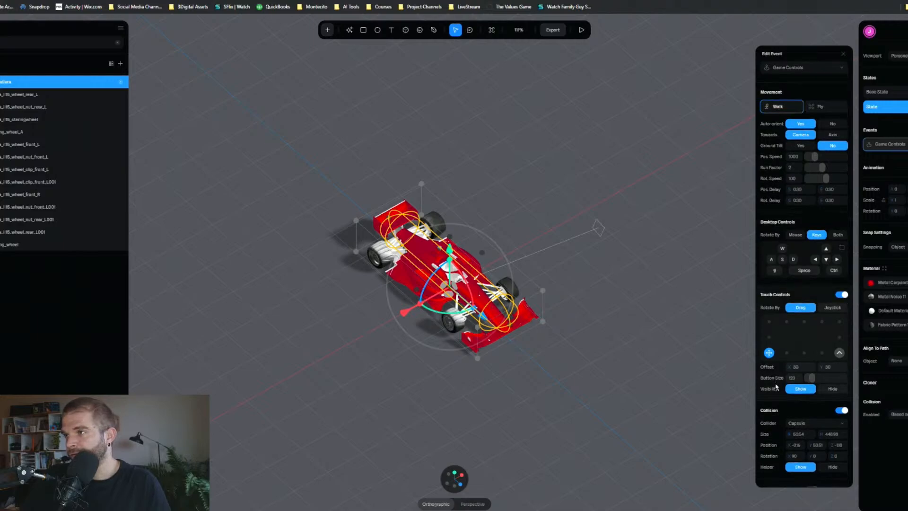
scroll(776, 387, down, 3)
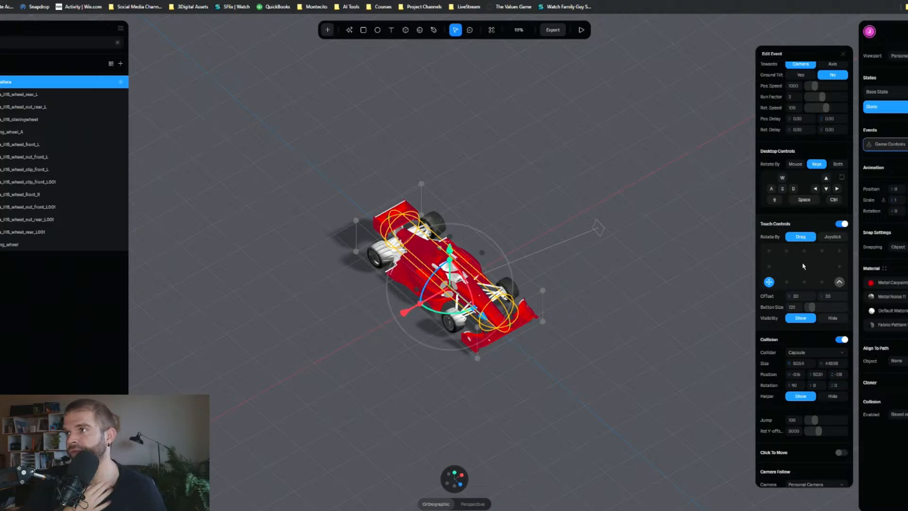
scroll(804, 364, down, 3)
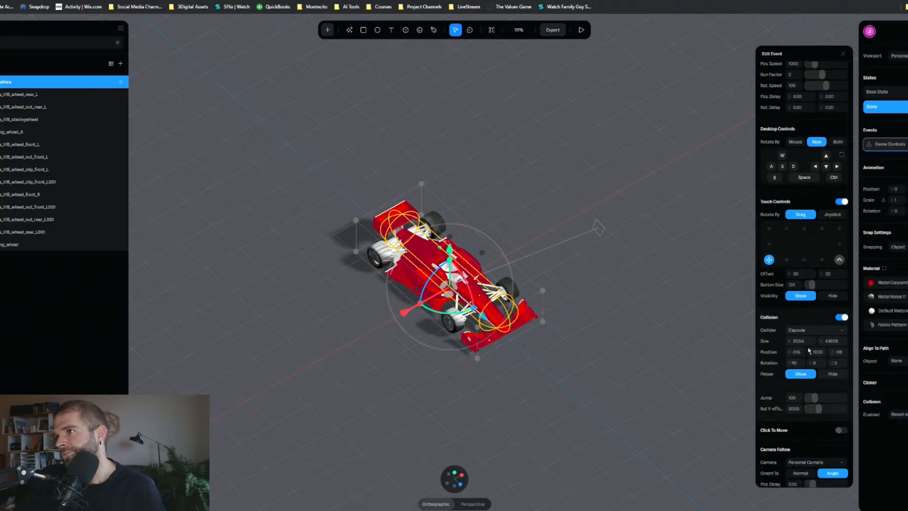
scroll(802, 370, down, 3)
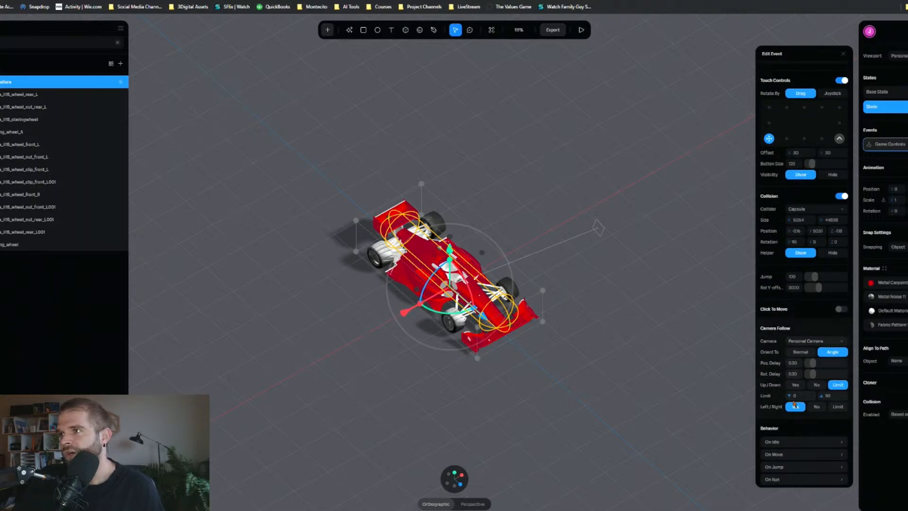
scroll(785, 407, down, 1)
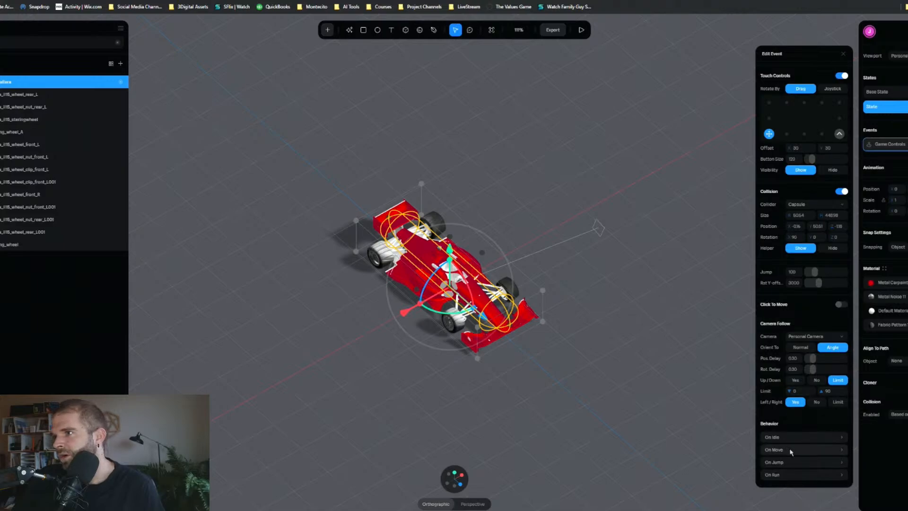
click(792, 463)
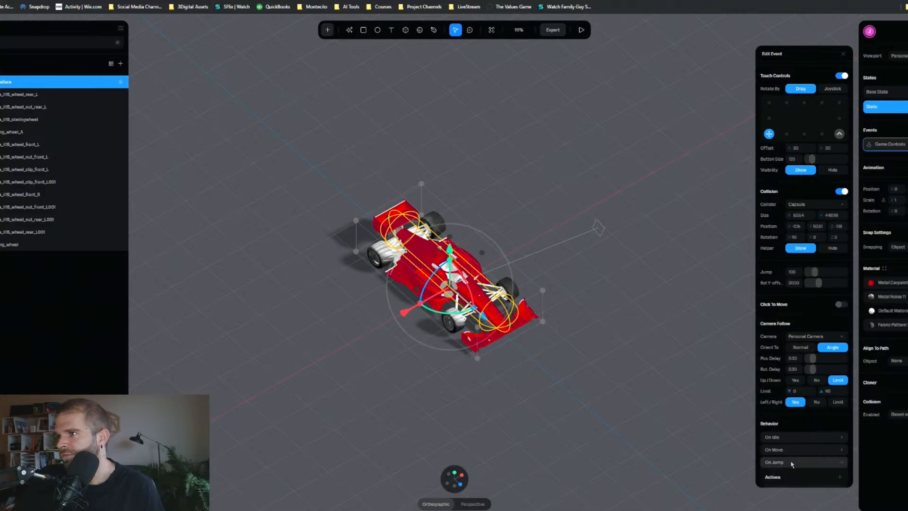
scroll(794, 460, down, 5)
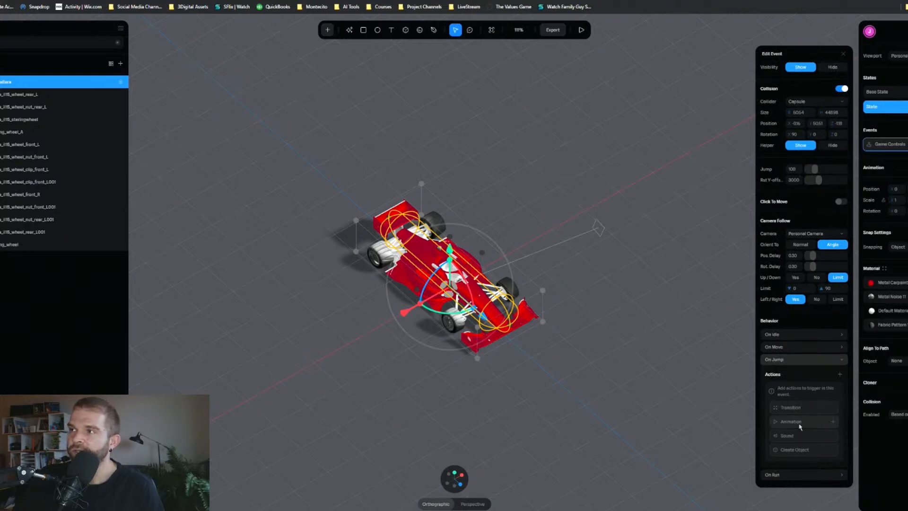
Step: Try adding an Animation action to the On Move behavior, check which objects it can target, and remove the action
click(797, 347)
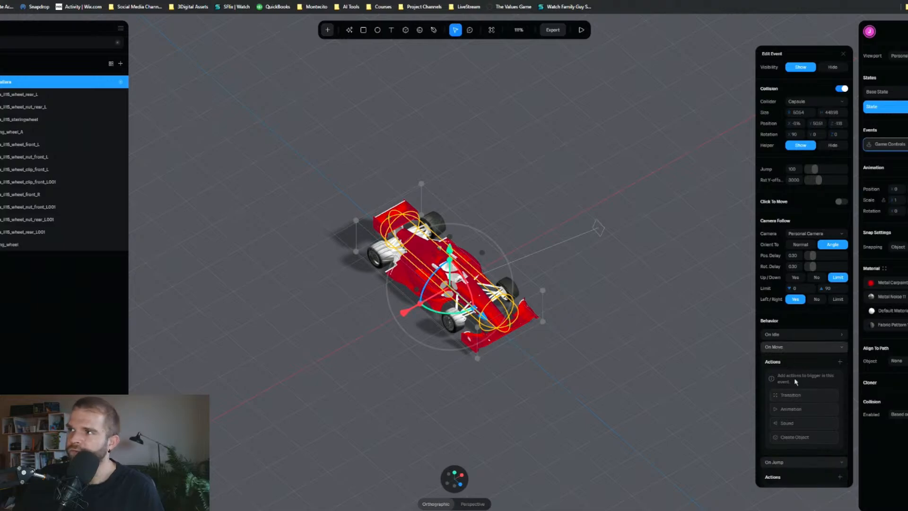
click(830, 409)
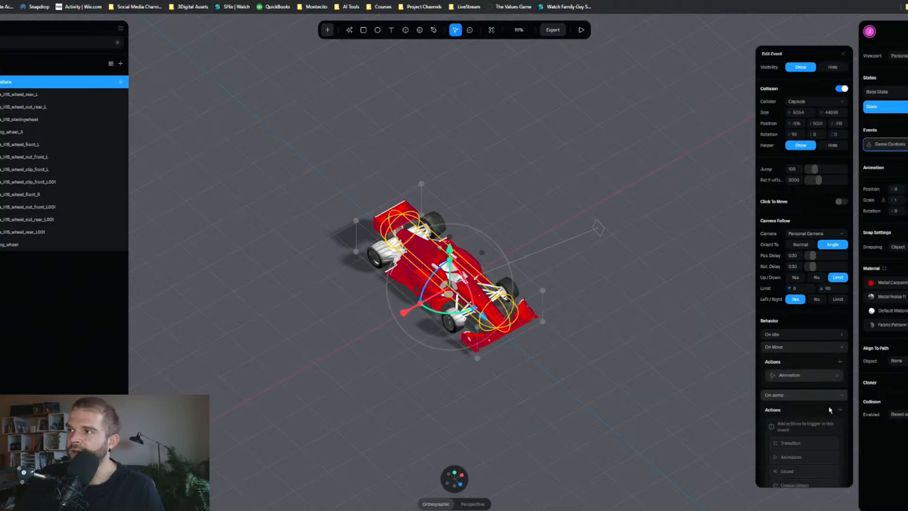
click(795, 395)
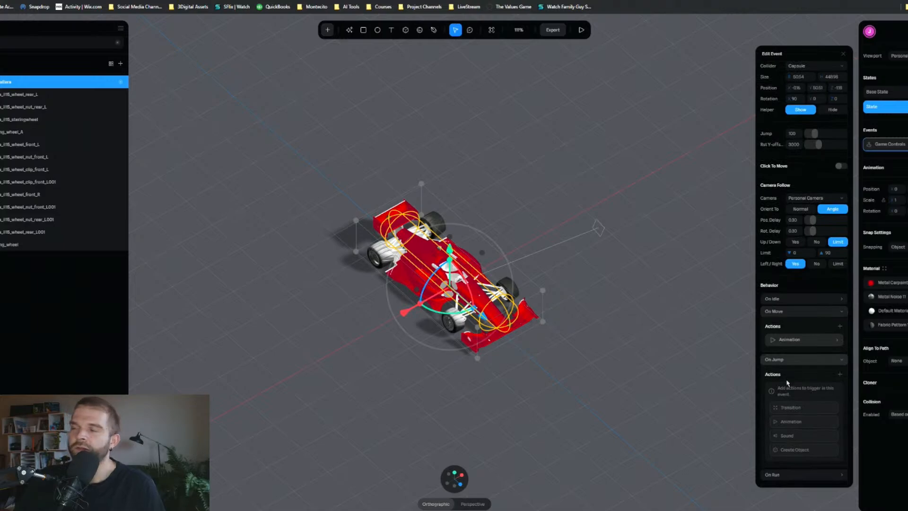
click(802, 340)
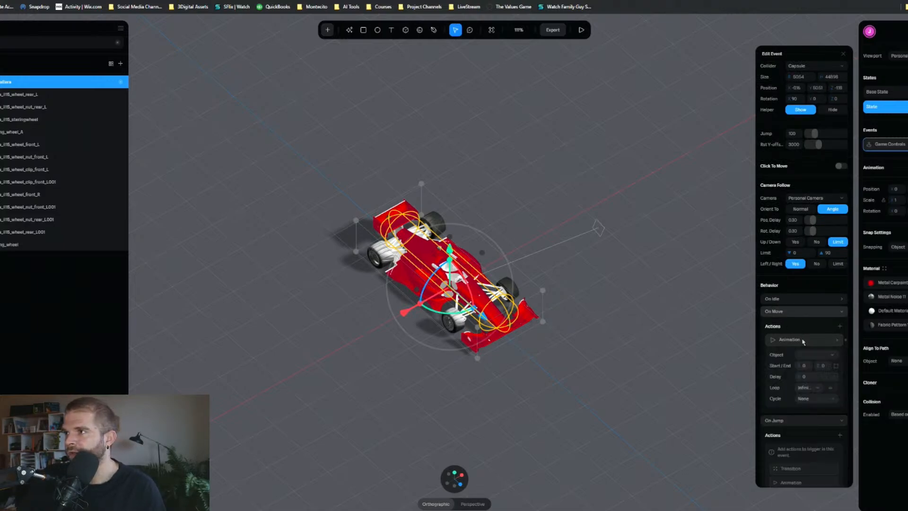
click(813, 354)
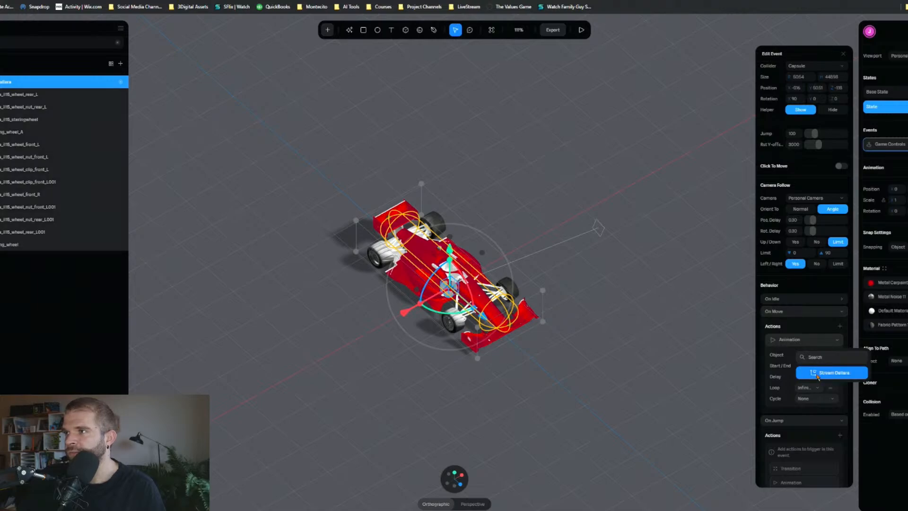
click(818, 358)
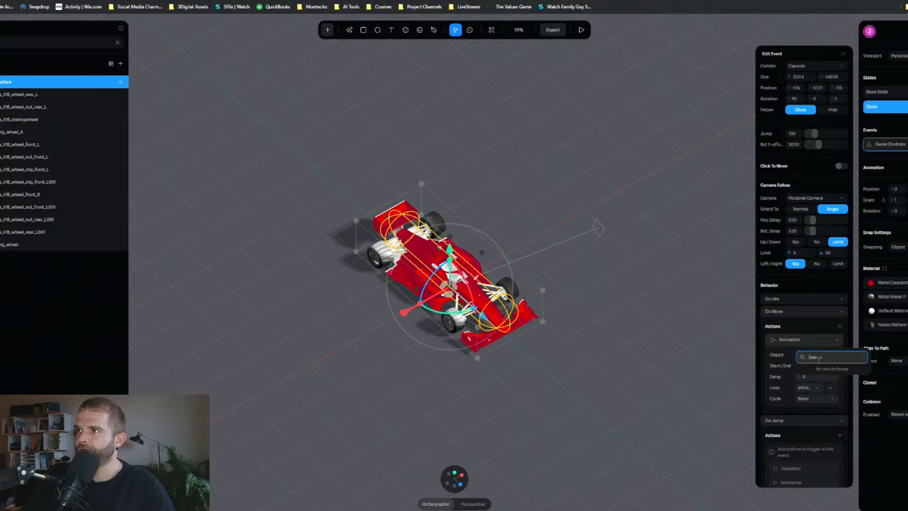
click(786, 389)
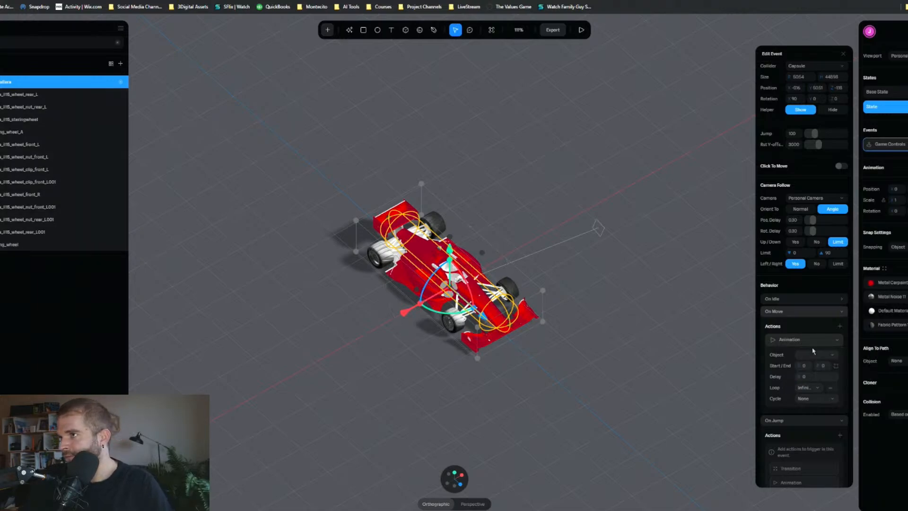
click(847, 340)
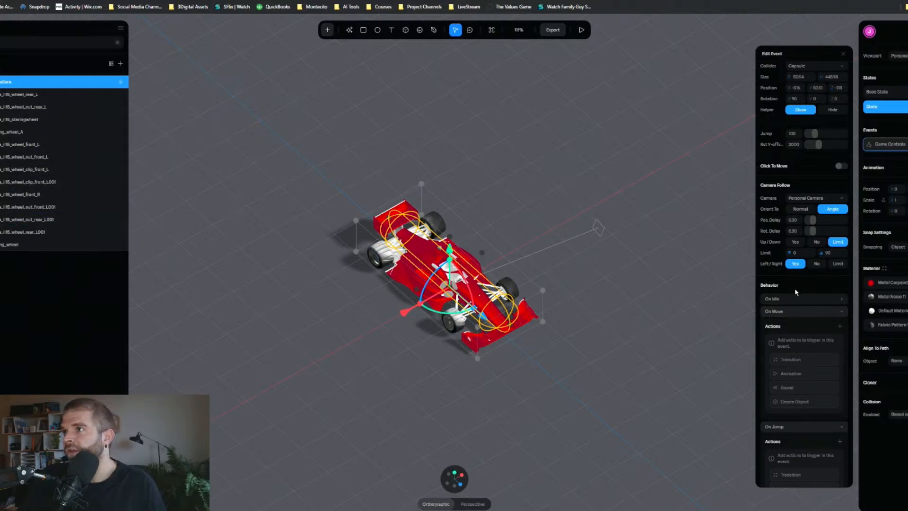
Step: In the Game Controls movement settings, lower the car's first Rot. Delay value to 0.07
scroll(799, 321, up, 3)
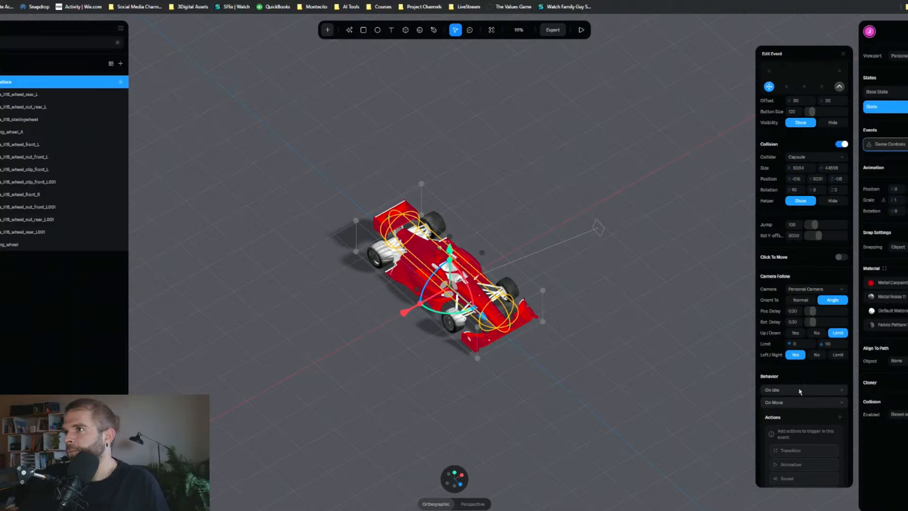
scroll(799, 391, up, 7)
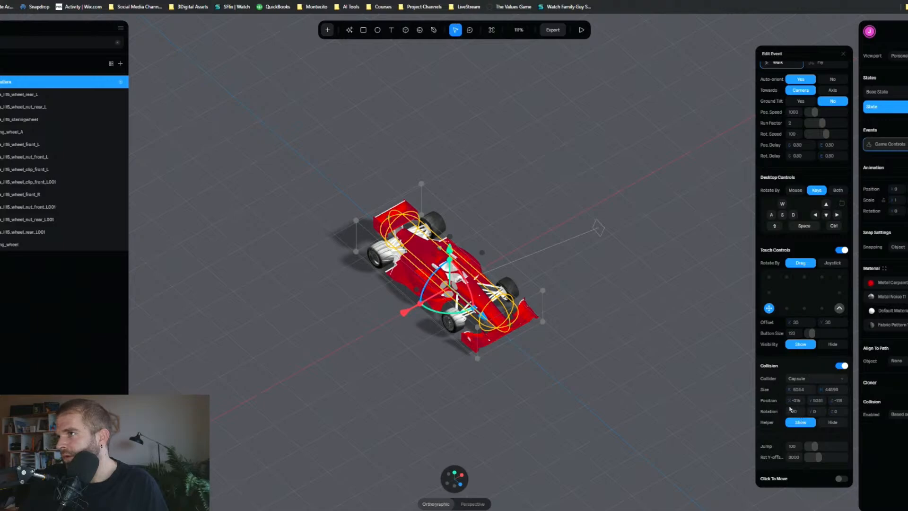
scroll(790, 409, up, 2)
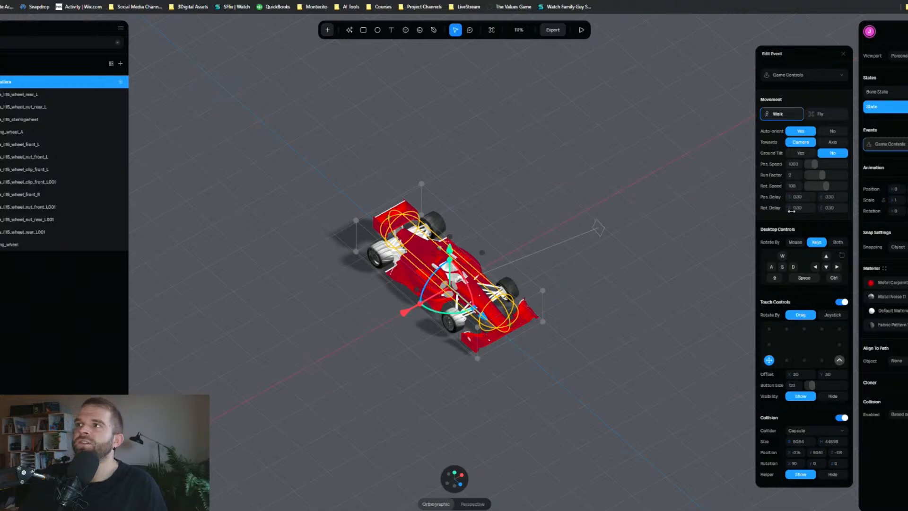
drag(791, 211, 788, 211)
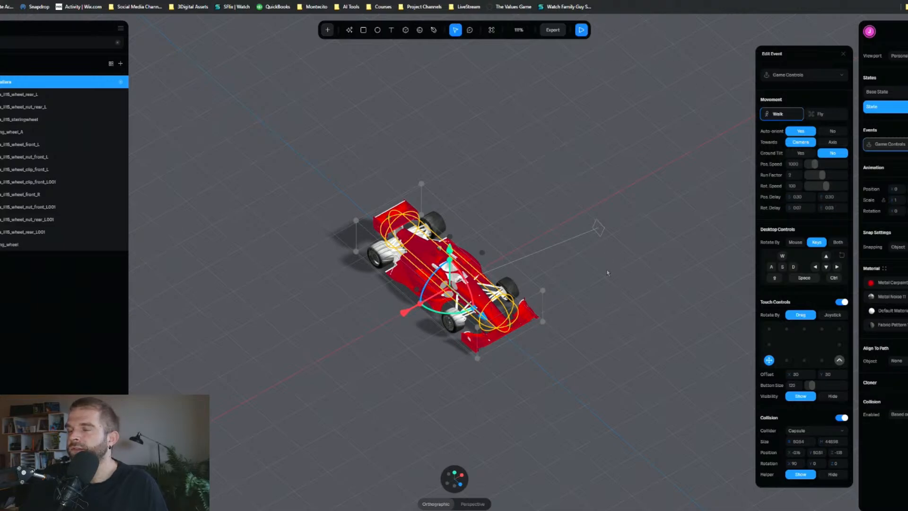
Step: Play the scene, steer the car repeatedly in all four directions to test its rotation response, and return to editing
key(w)
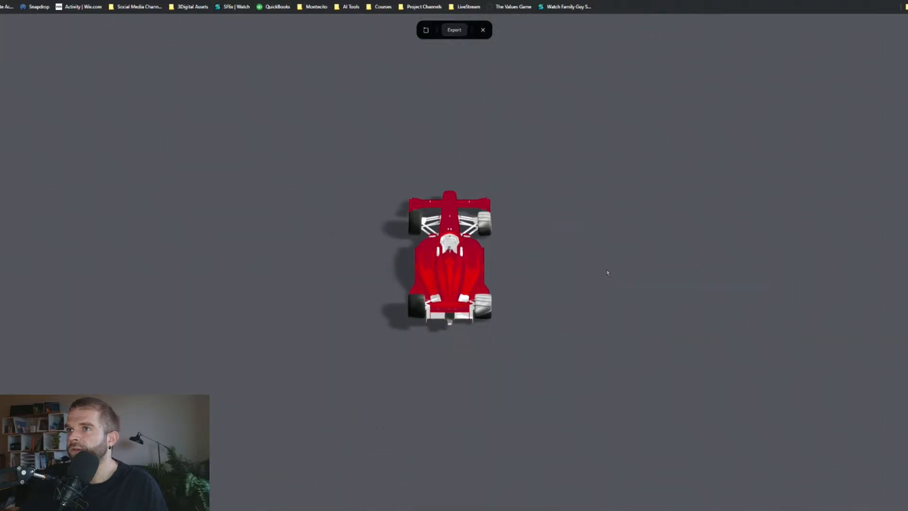
key(a)
key(s)
key(d)
key(w)
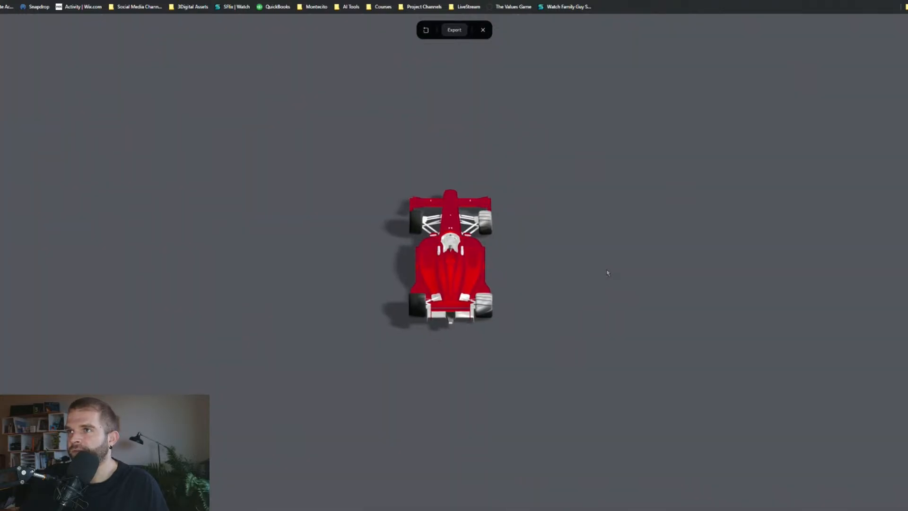
key(a)
key(s)
key(d)
key(w)
key(d)
key(s)
key(a)
key(w)
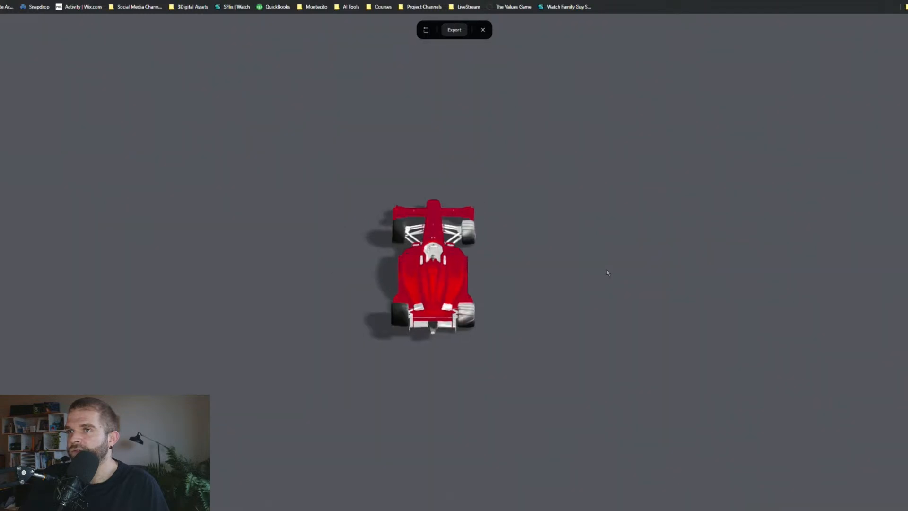
key(d)
key(s)
key(a)
key(d)
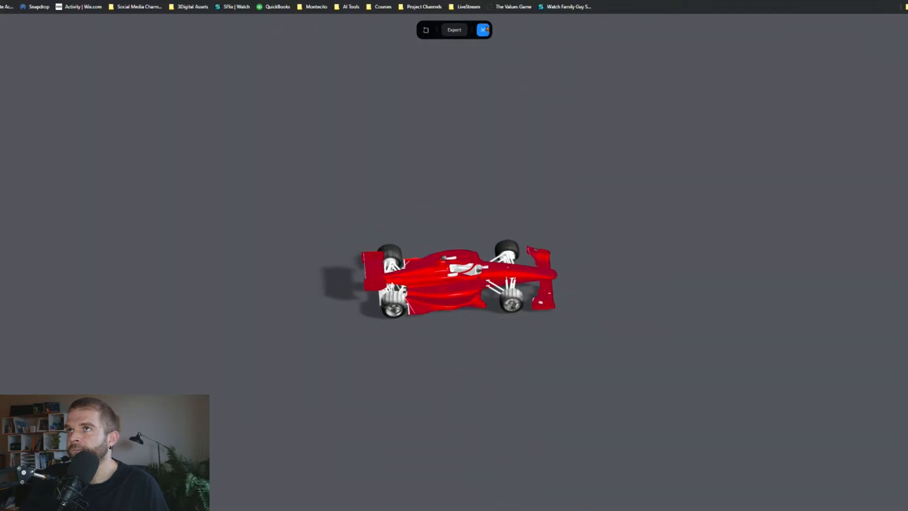
click(483, 30)
Step: Set the desktop controls to rotate by Mouse, play the scene while driving and turning the camera, and return to editing
click(795, 242)
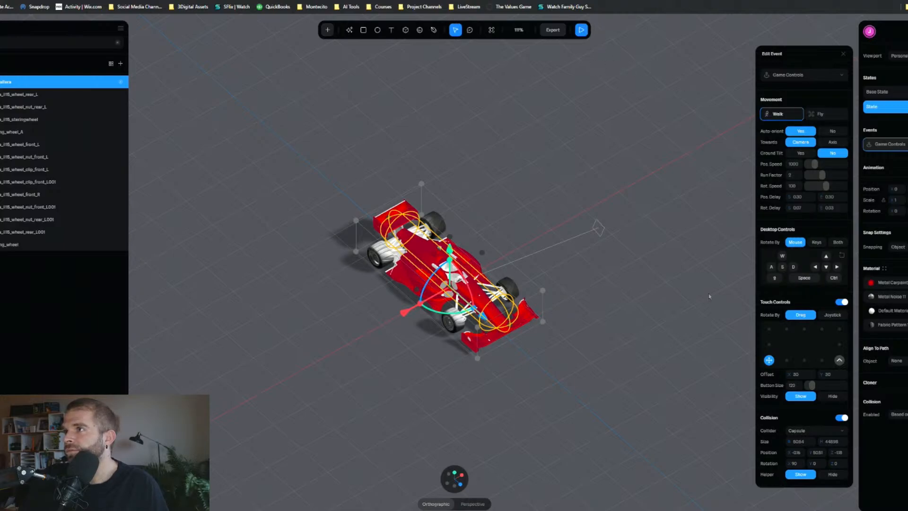
key(a)
key(w)
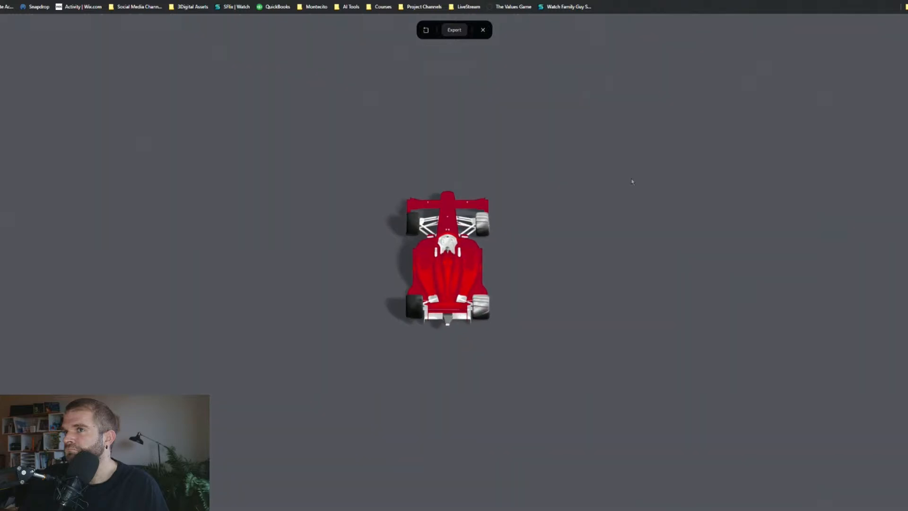
key(s)
key(a)
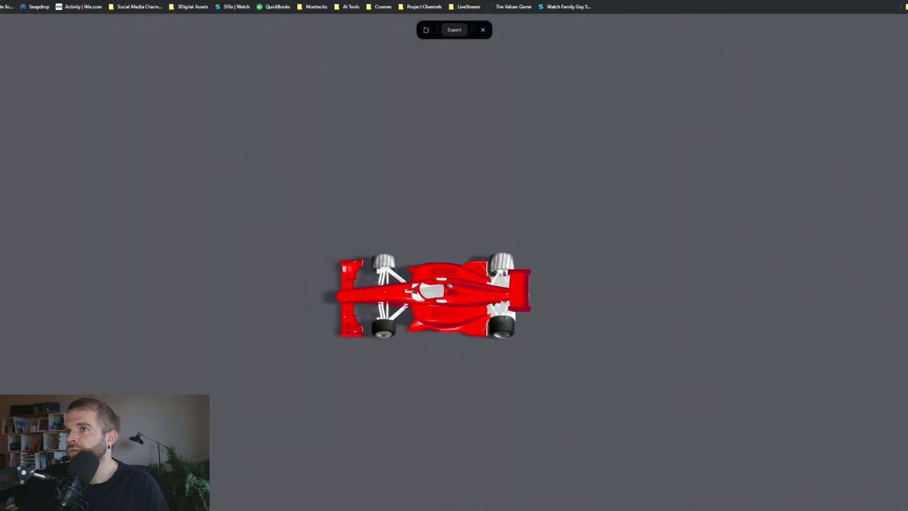
key(s)
drag(515, 472, 514, 435)
key(a)
key(w)
key(a)
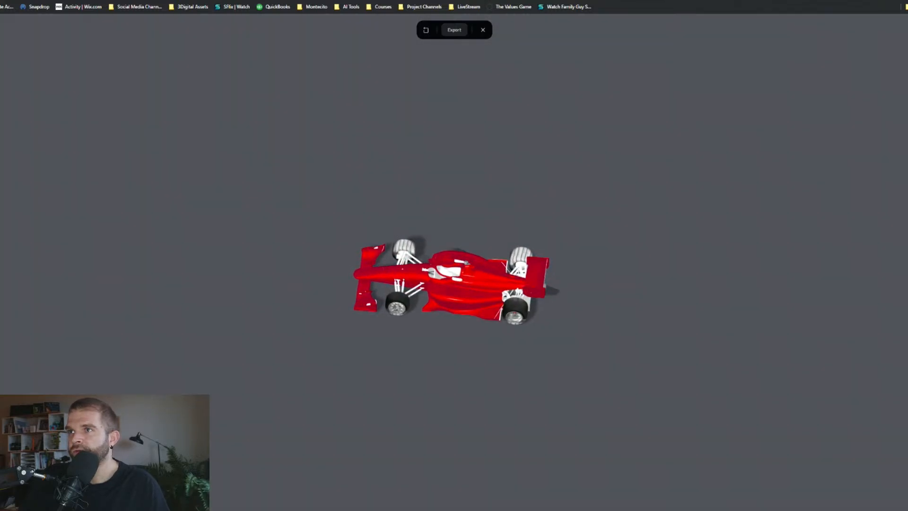
key(a)
drag(284, 246, 496, 100)
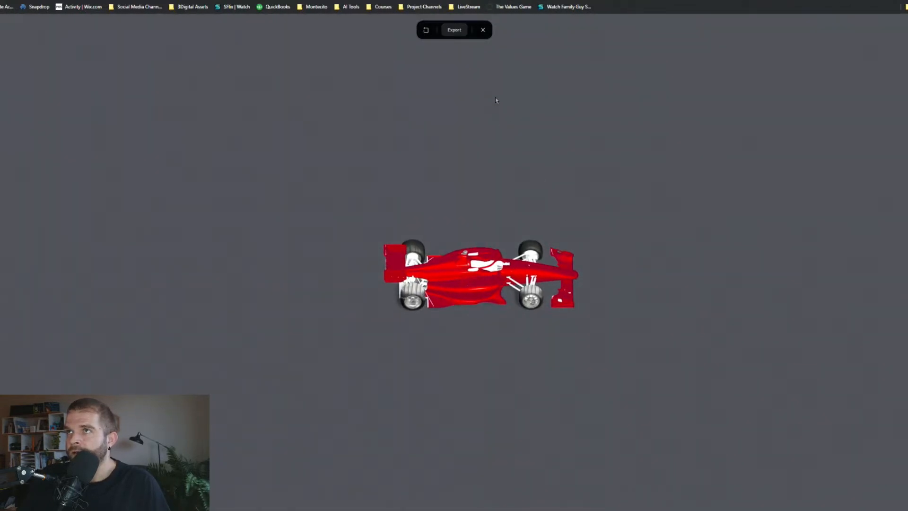
click(483, 29)
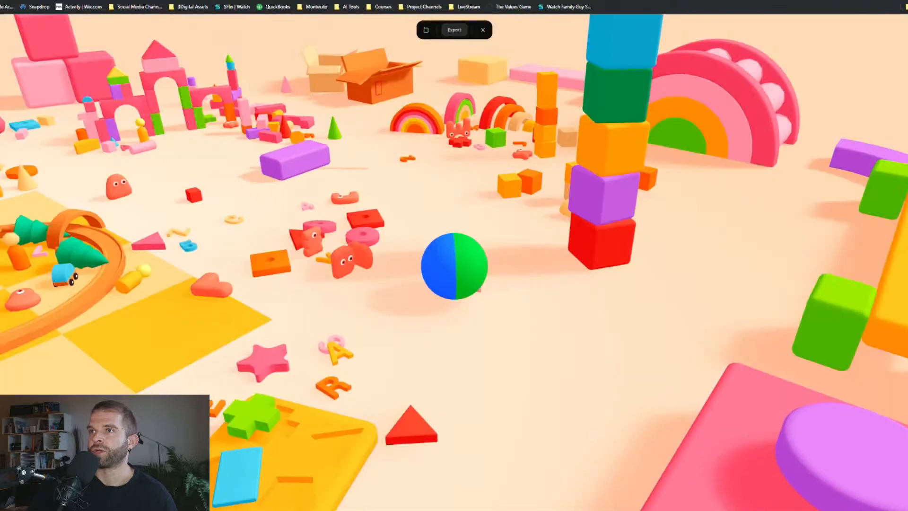
Step: In the playground physics example, leave play mode and select the blue ball character to examine its Game Controls and physics settings
click(484, 31)
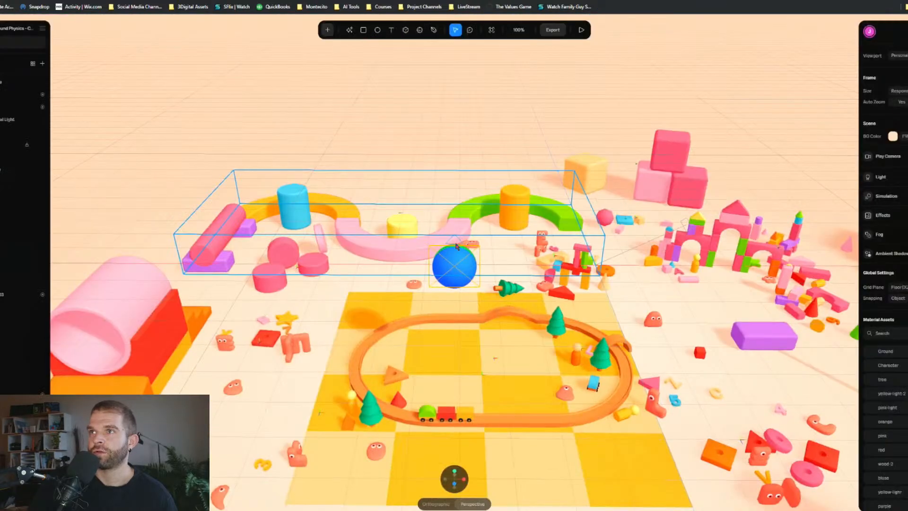
click(457, 271)
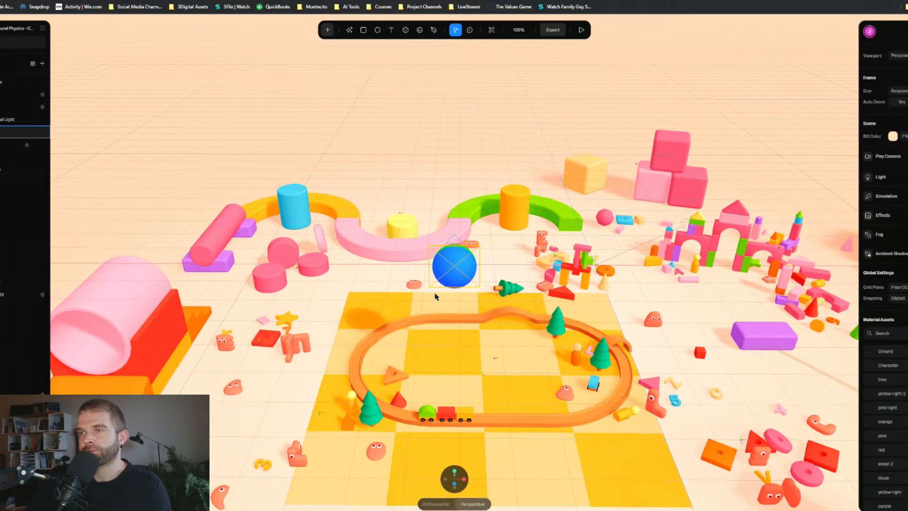
key(Delete)
scroll(427, 294, down, 2)
middle_drag(436, 292, 446, 291)
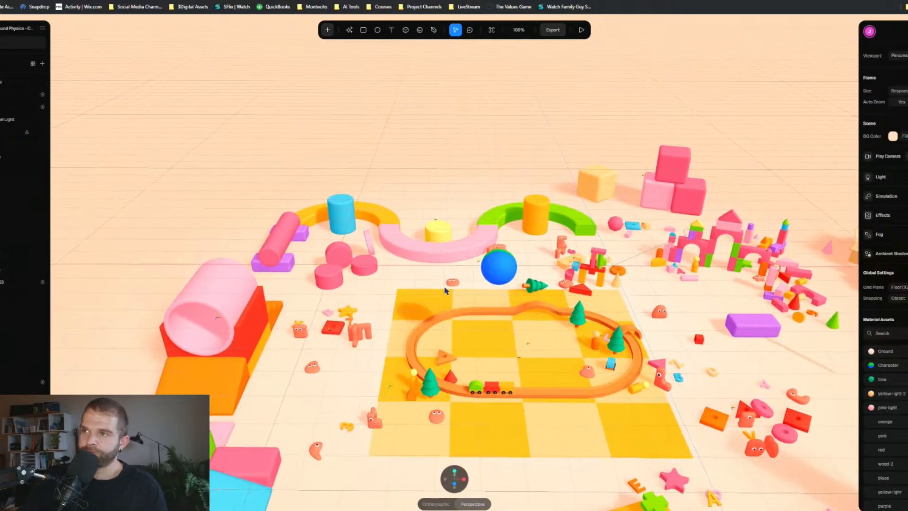
click(498, 268)
middle_drag(498, 268, 517, 269)
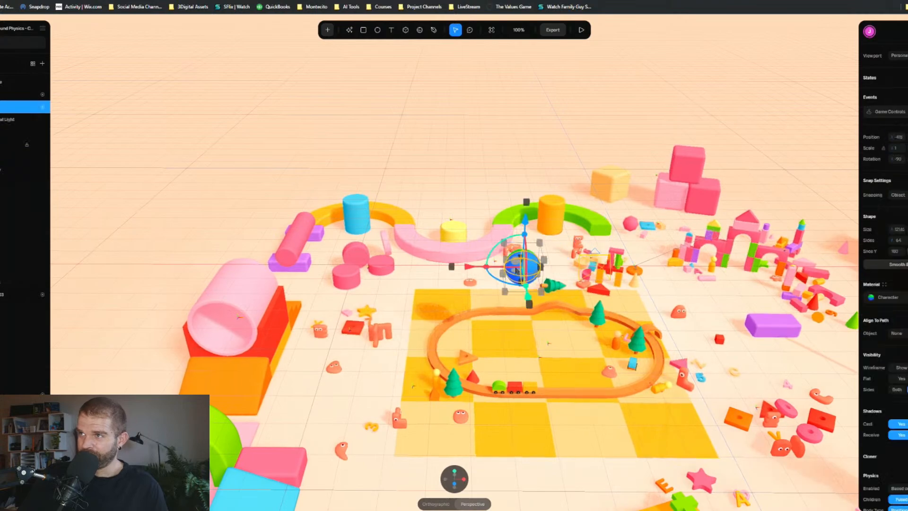
key(Delete)
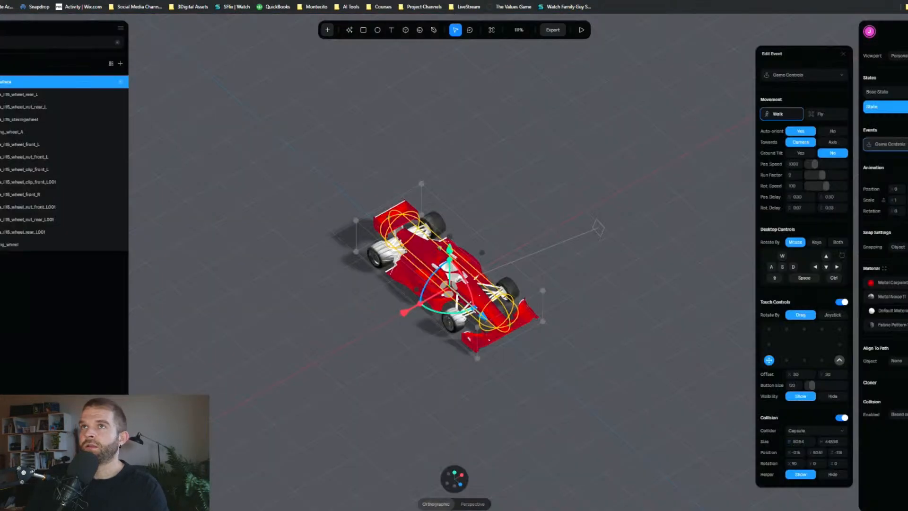
Step: Export the race car scene as a local Spline file named Car in the 23-07-18_Spline folder, using its path from File Explorer
click(552, 29)
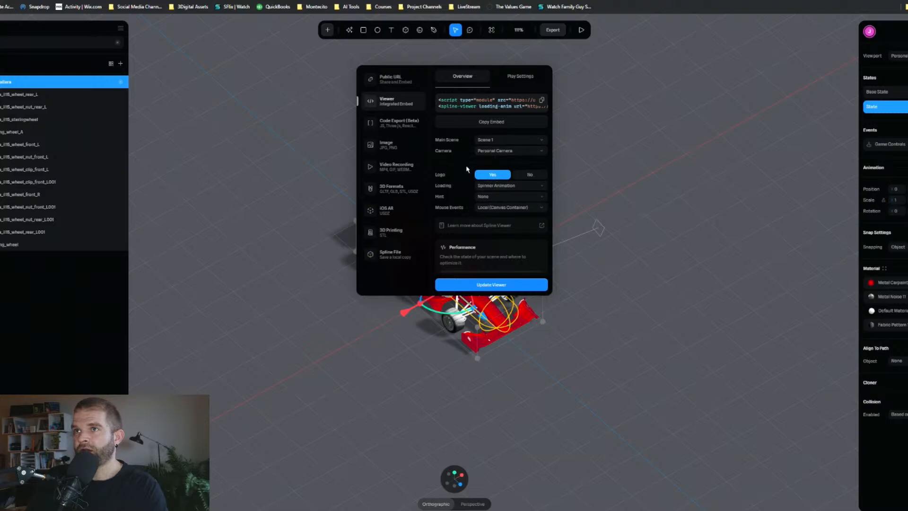
click(388, 261)
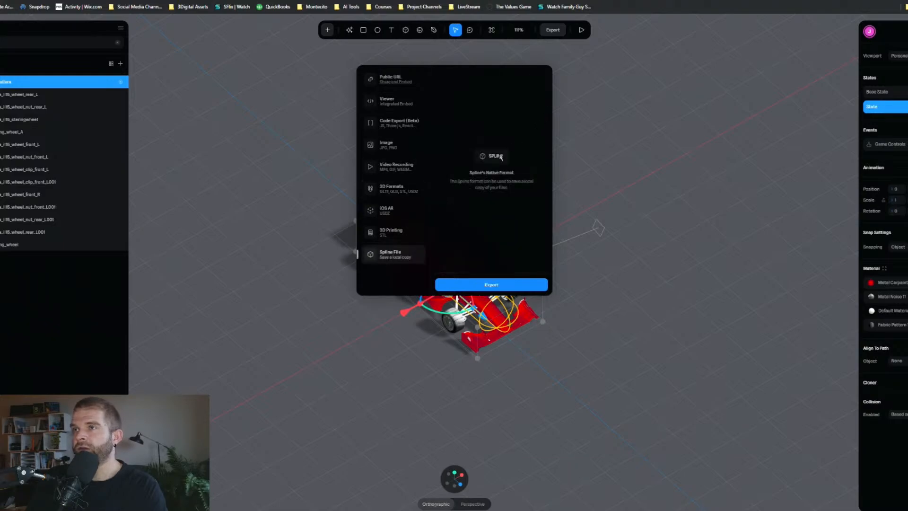
click(498, 286)
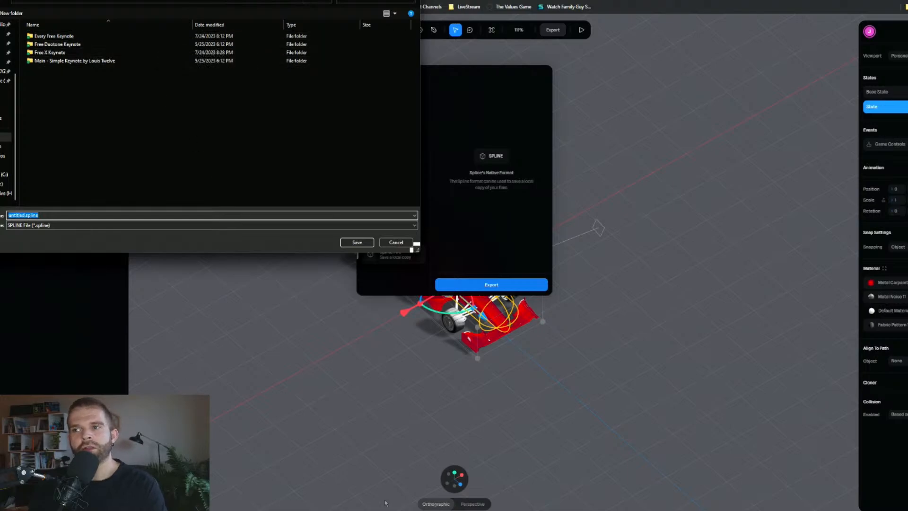
click(496, 488)
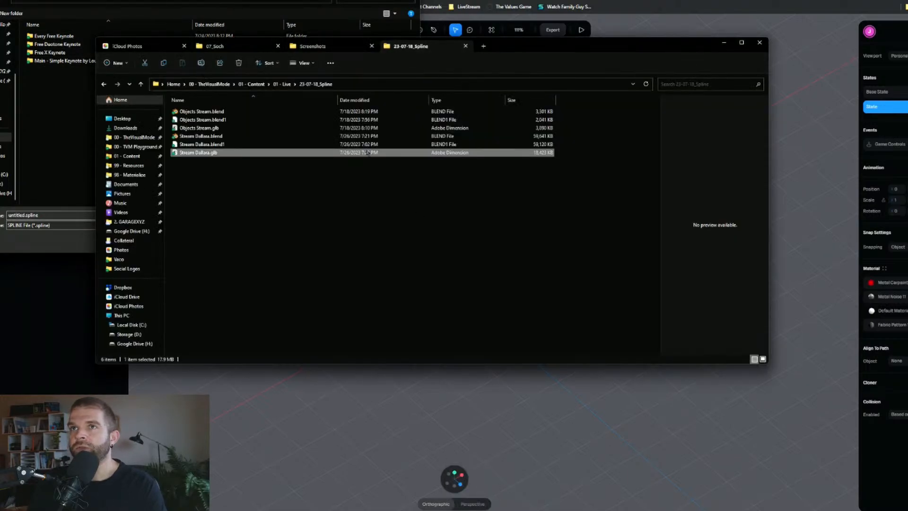
click(383, 83)
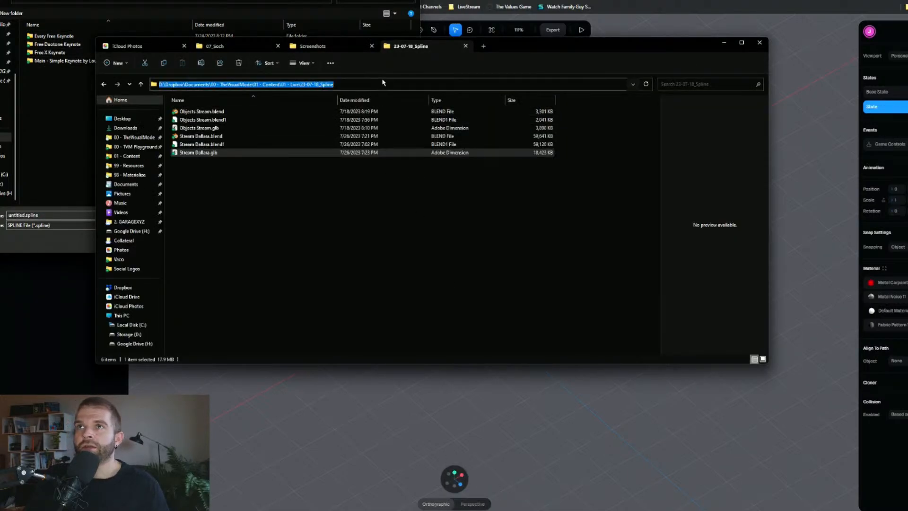
click(39, 114)
key(Return)
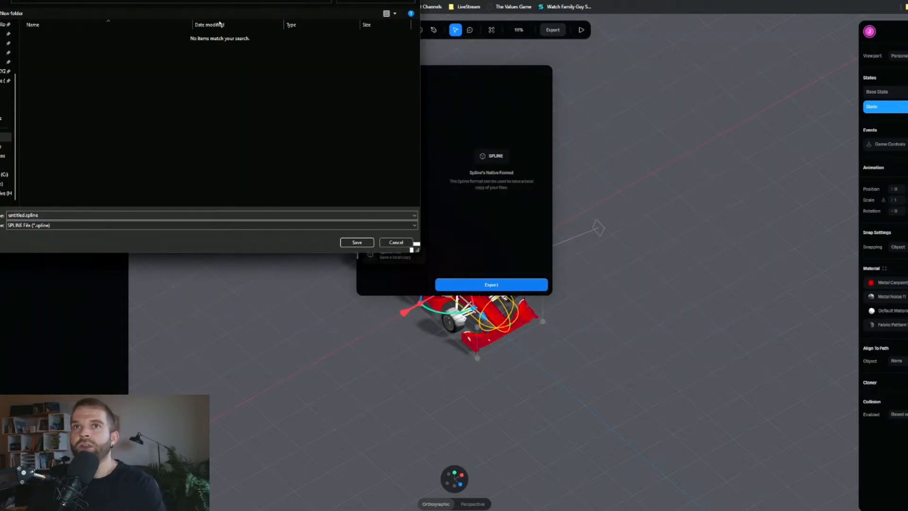
double_click(178, 213)
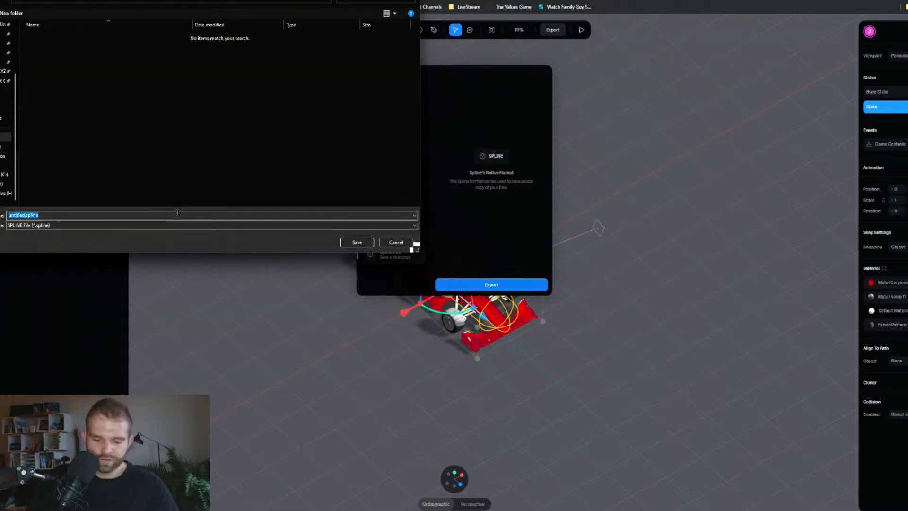
text(Car)
key(Return)
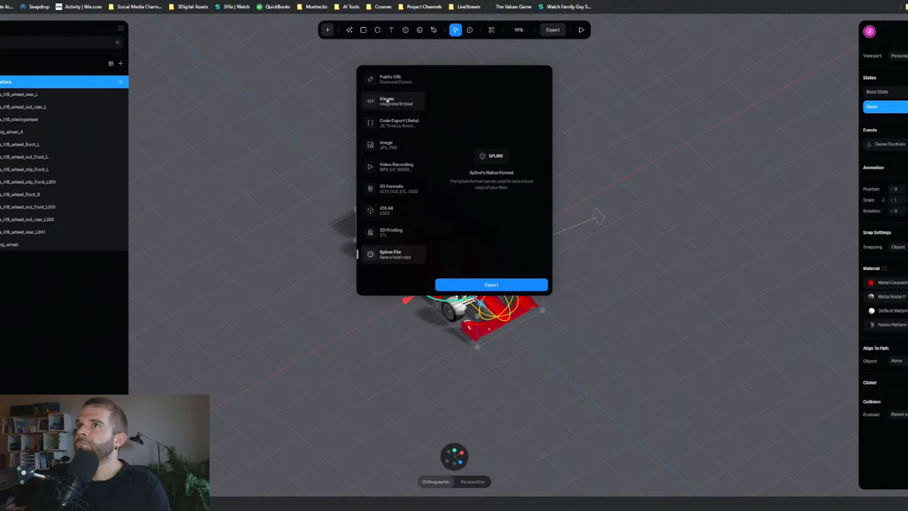
Step: In the playground physics scene, reposition the race car around the train track and turn it sideways
click(126, 201)
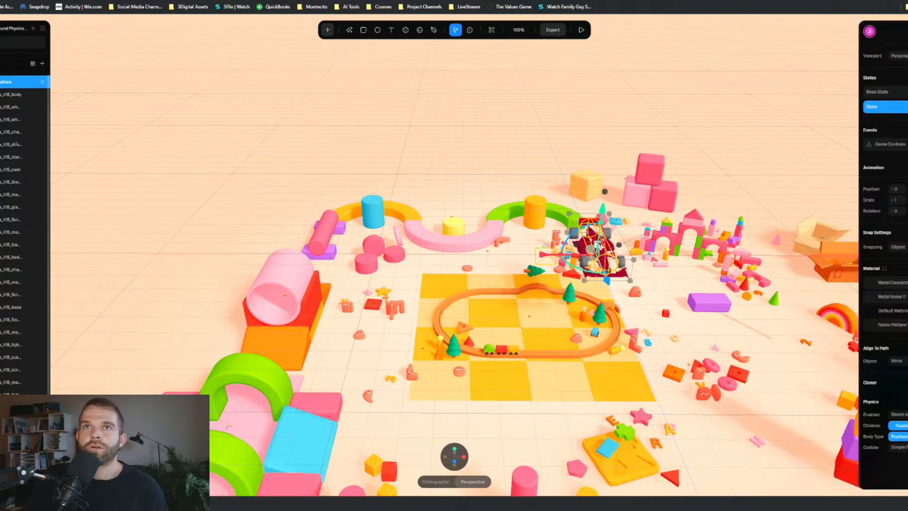
scroll(245, 267, down, 3)
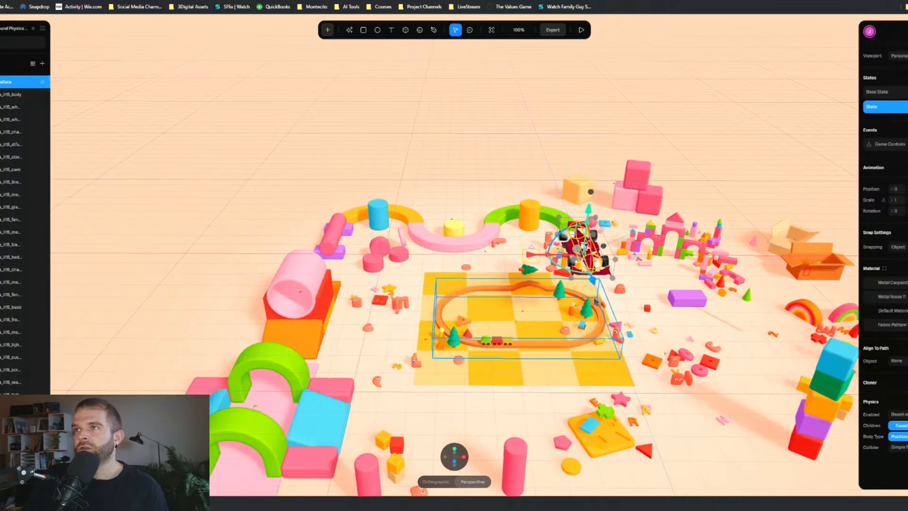
drag(601, 329, 611, 341)
drag(602, 310, 467, 291)
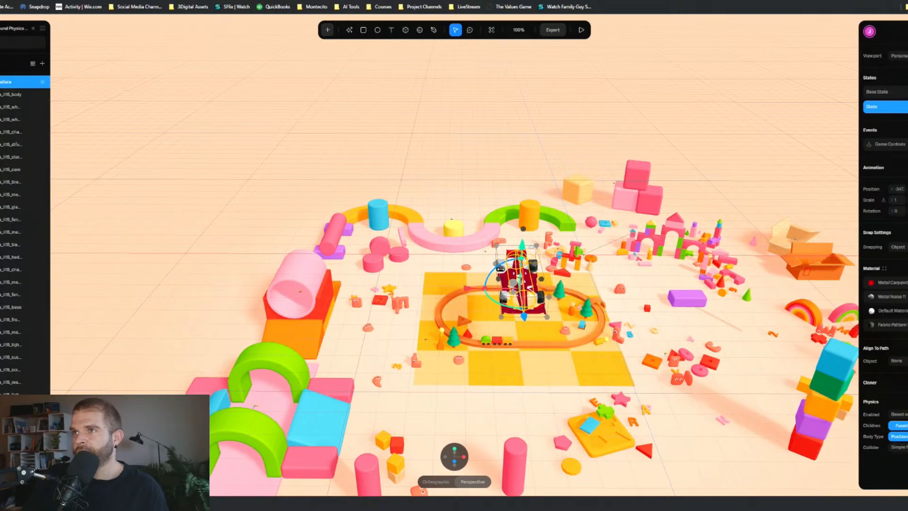
alt+drag(444, 326, 489, 289)
drag(564, 262, 480, 401)
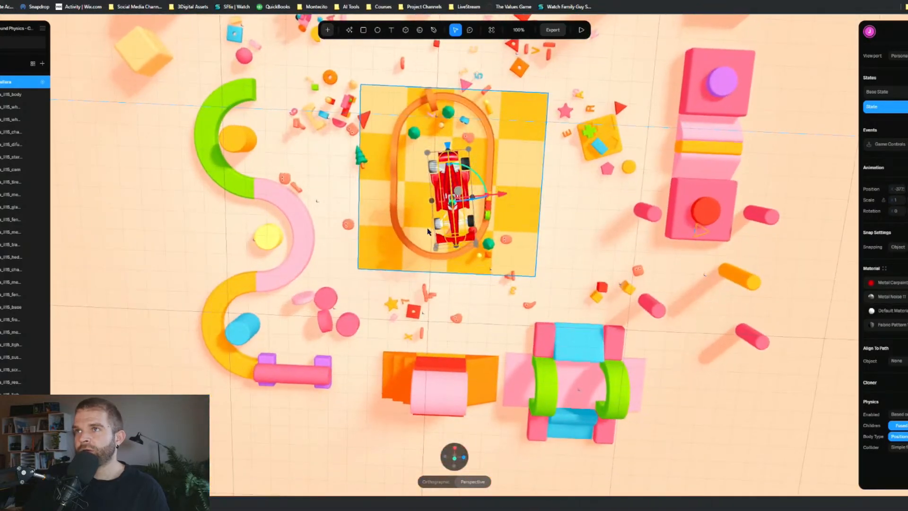
alt+drag(484, 278, 567, 219)
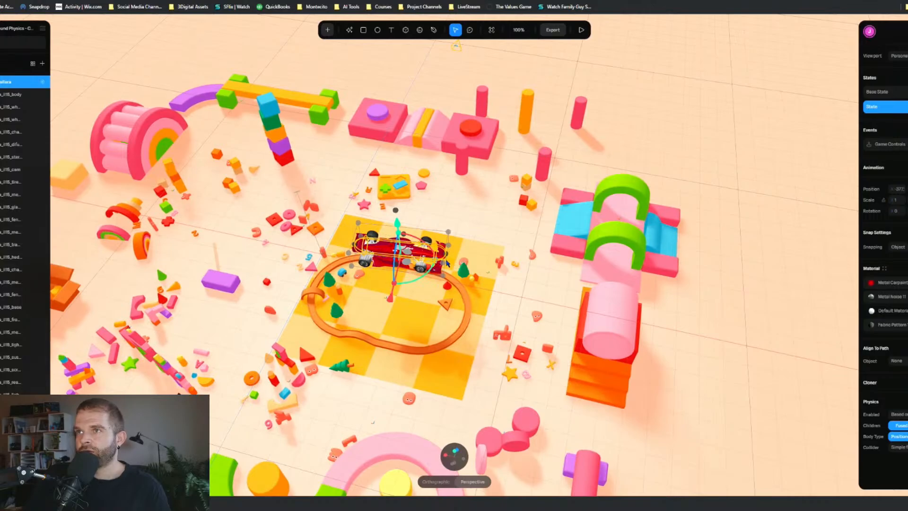
drag(447, 264, 539, 97)
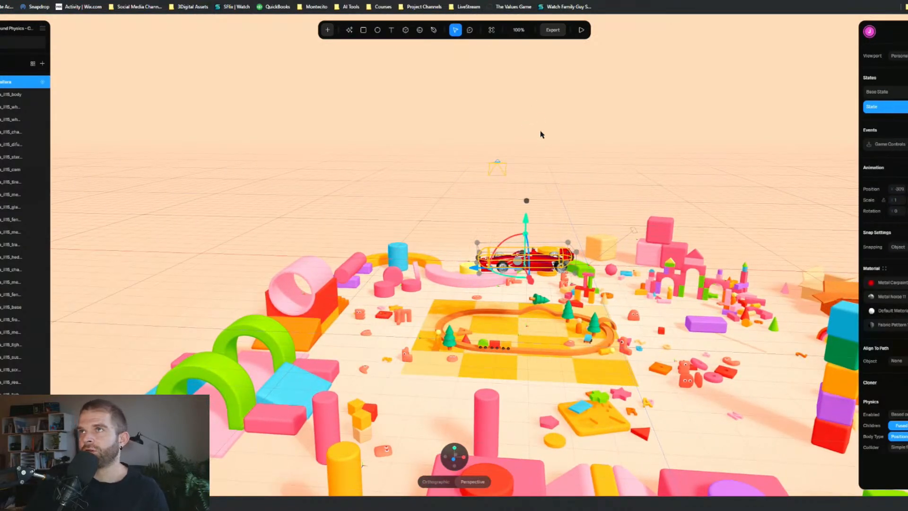
Step: Play the scene and drive the race car into the toy blocks, castle, stacked cubes and cylinders to test their physics
click(580, 31)
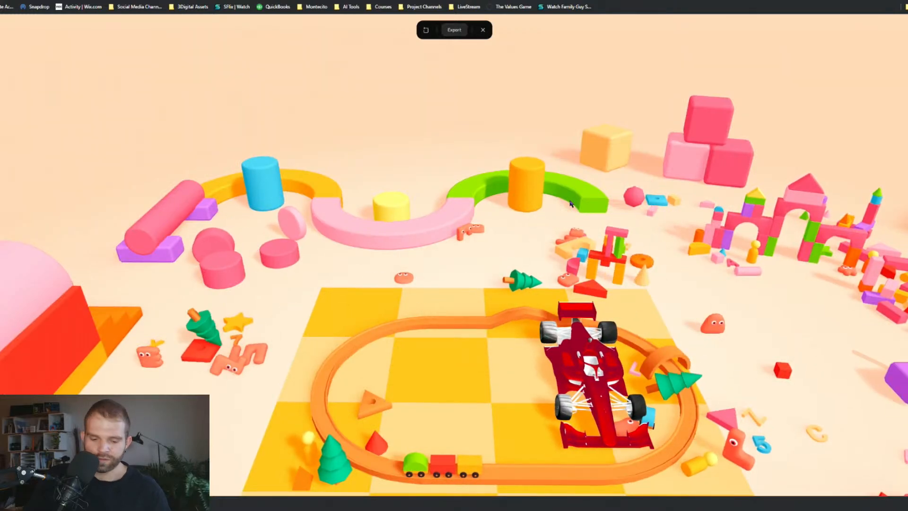
key(a)
key(w)
key(d)
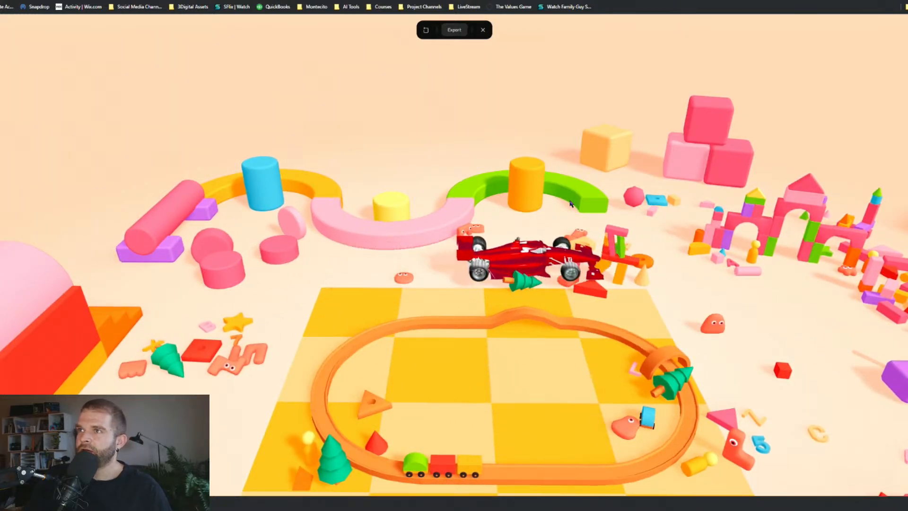
key(w)
key(s)
key(a)
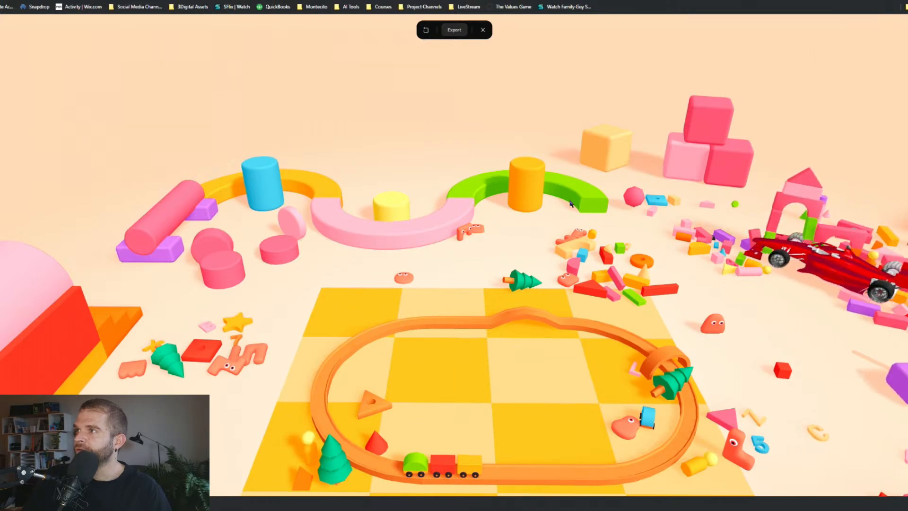
key(a)
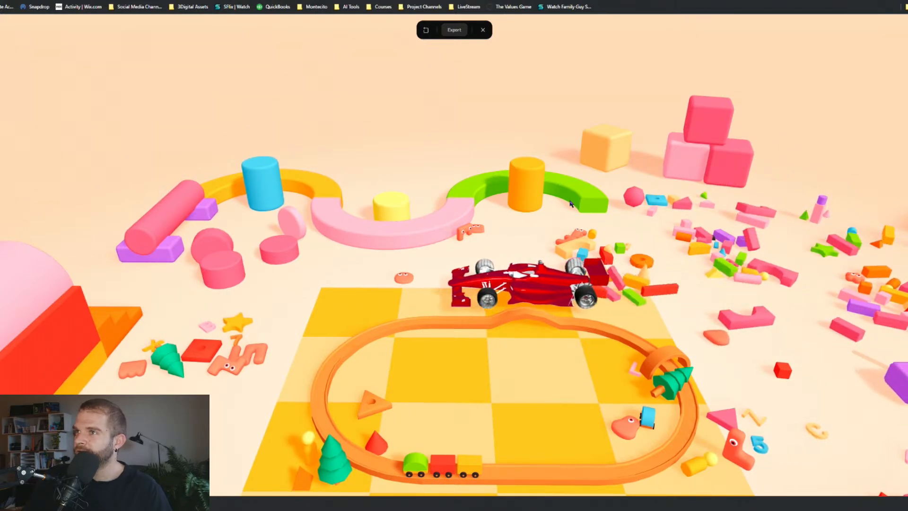
key(s)
key(d)
key(w)
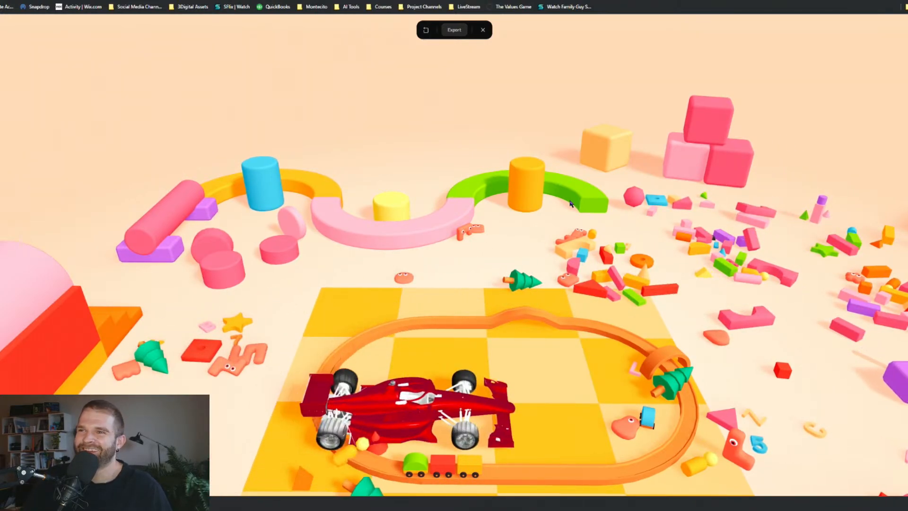
key(s)
key(w)
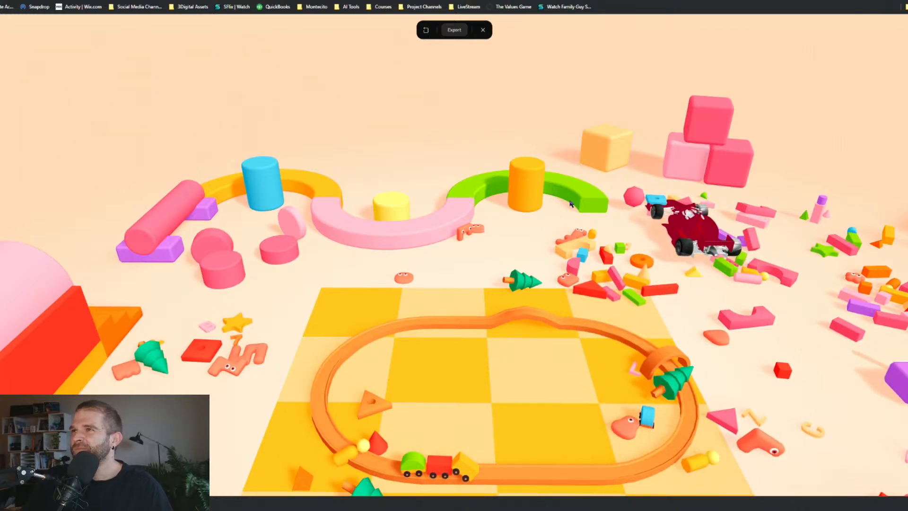
key(d)
key(s)
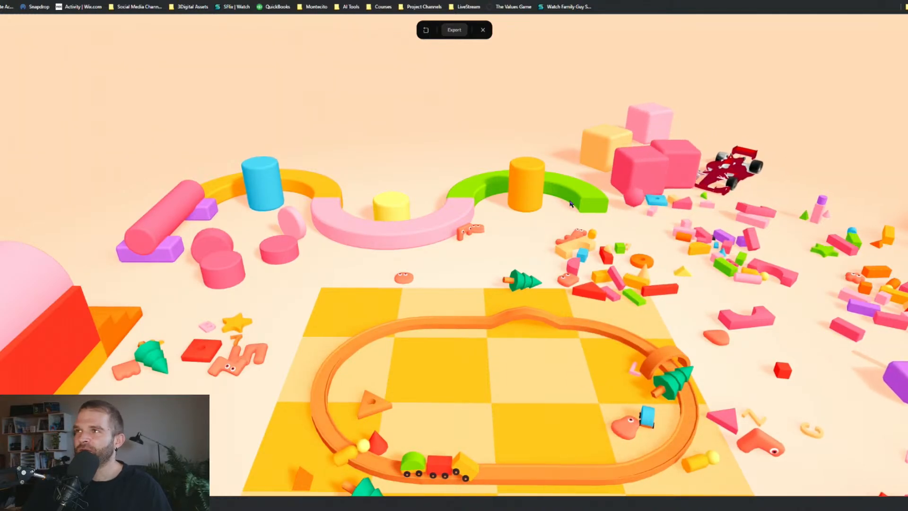
key(a)
key(s)
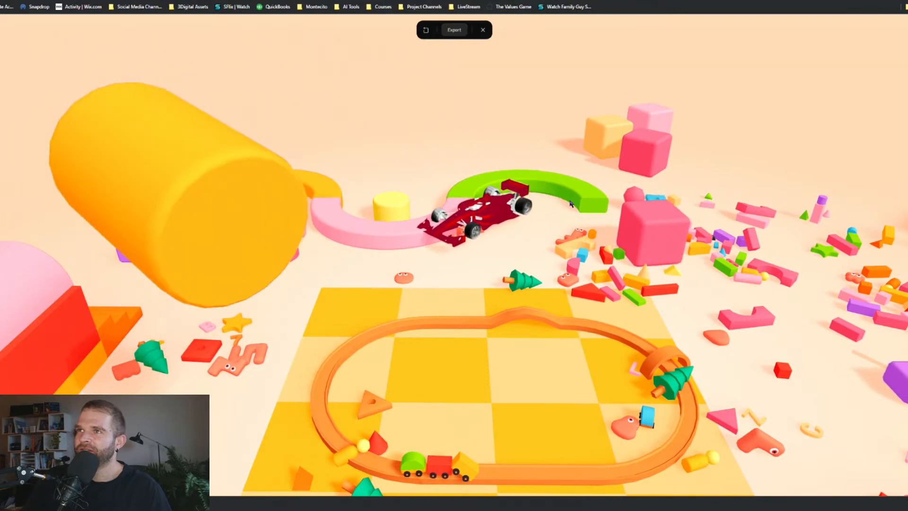
key(w)
key(d)
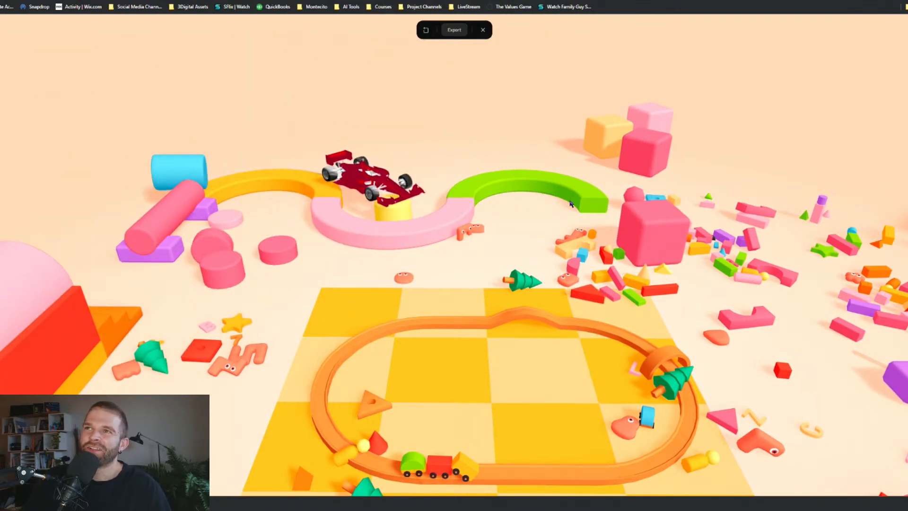
key(d)
key(s)
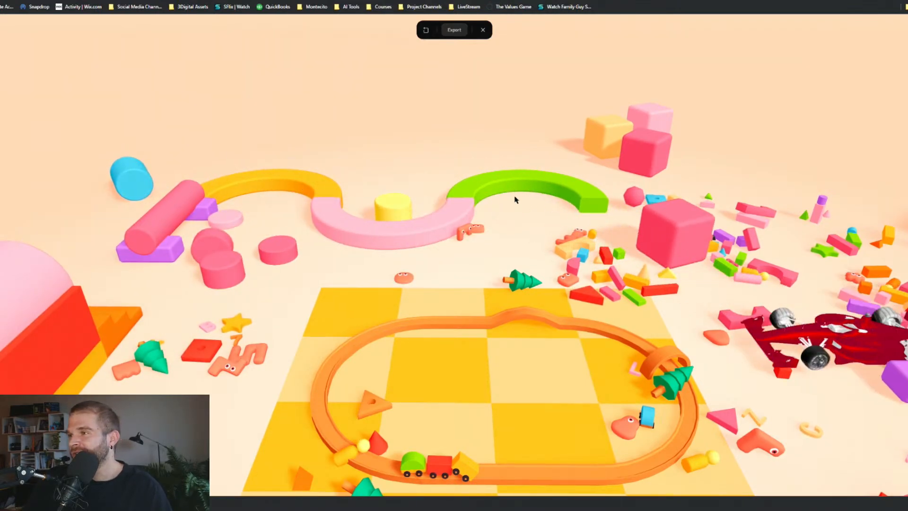
Step: View the whole playground in play mode, drive the car around its obstacles and ramps, and return to editing
scroll(515, 199, down, 3)
key(a)
key(d)
scroll(584, 305, down, 5)
key(s)
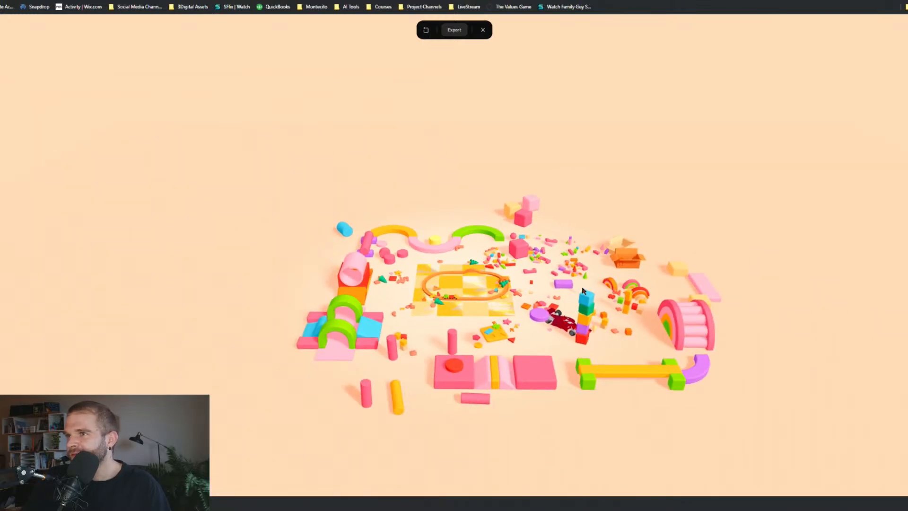
key(d)
key(w)
key(a)
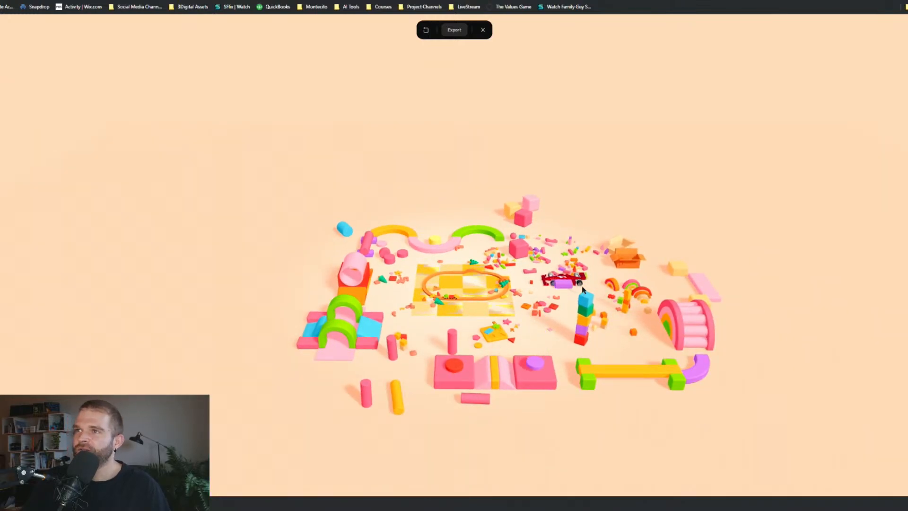
key(s)
key(a)
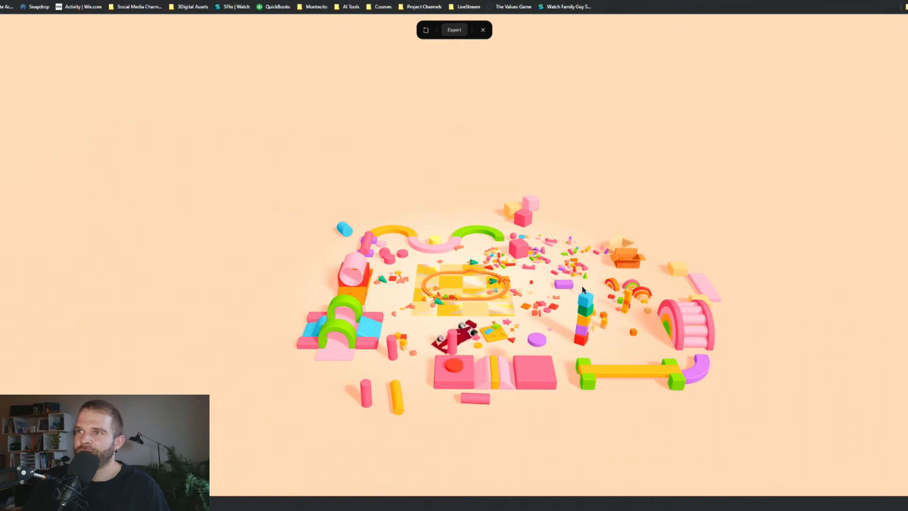
key(s)
key(d)
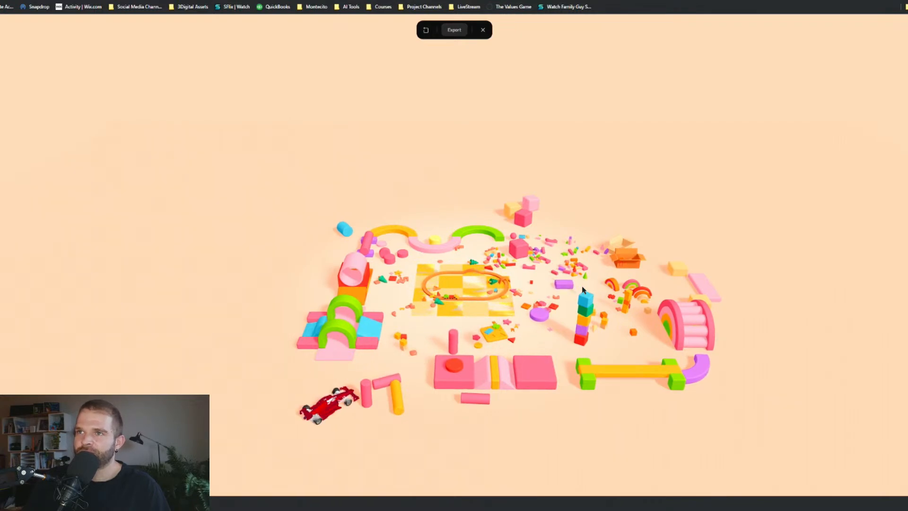
key(w)
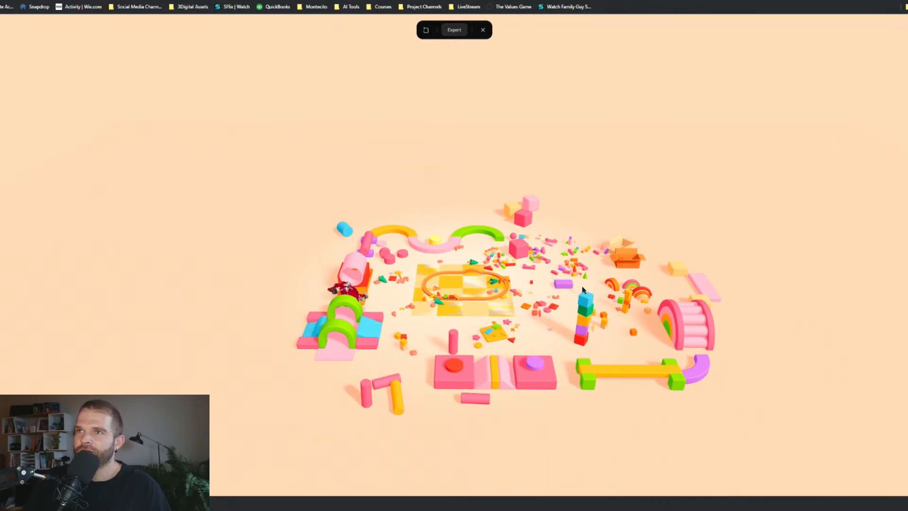
key(d)
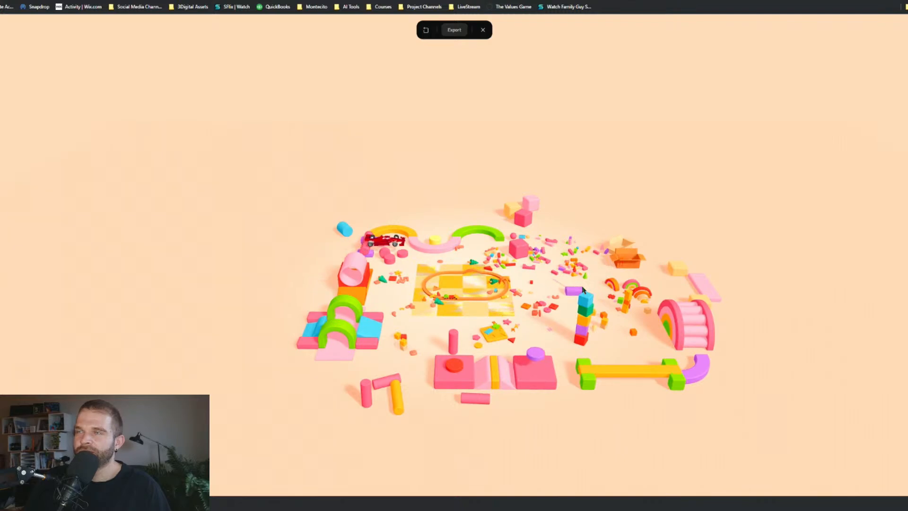
click(483, 30)
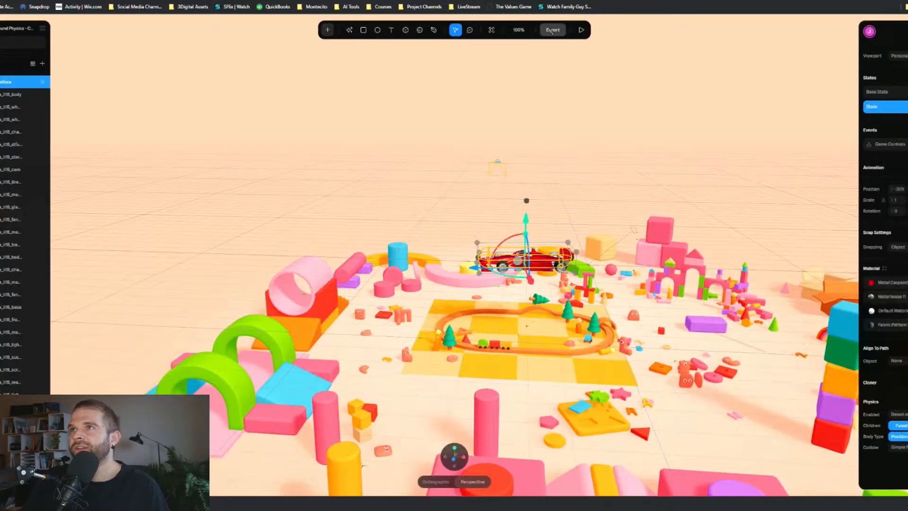
Step: Check the car's starting position in play mode, delete its extra State, and move and turn it sideways behind the train track
click(581, 32)
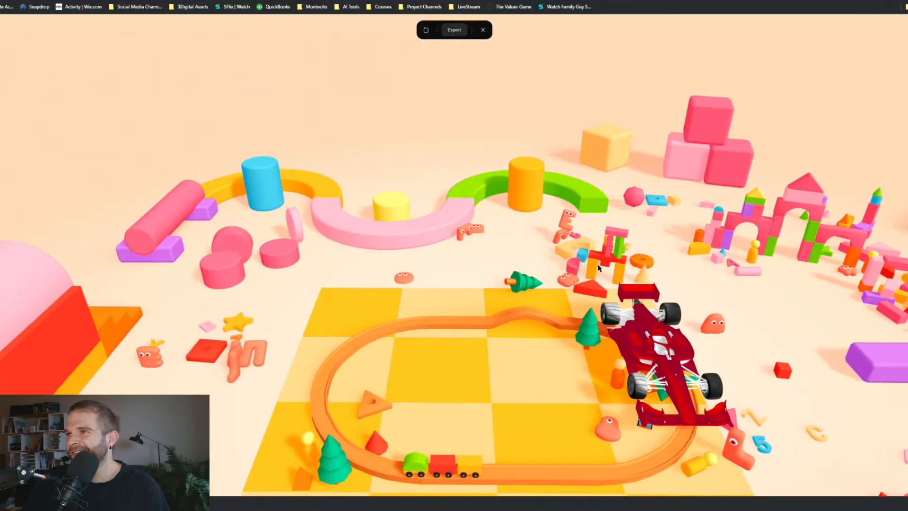
click(484, 30)
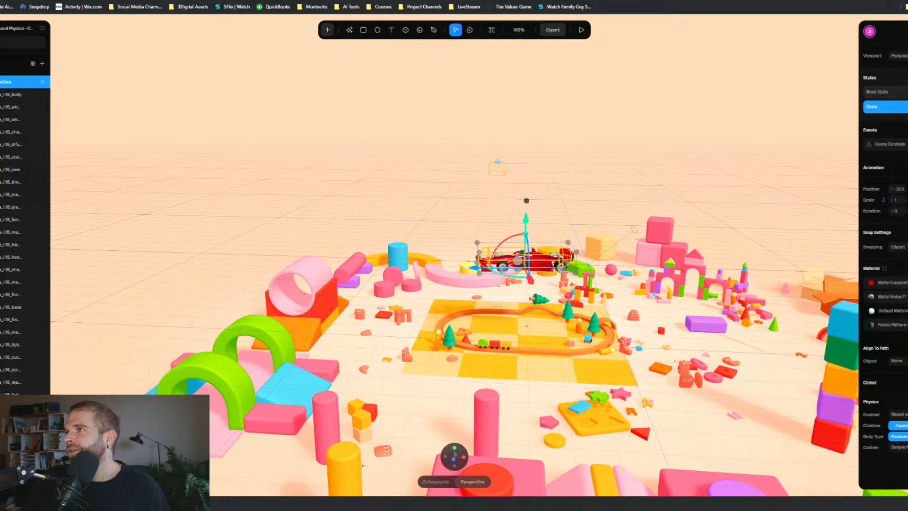
key(Delete)
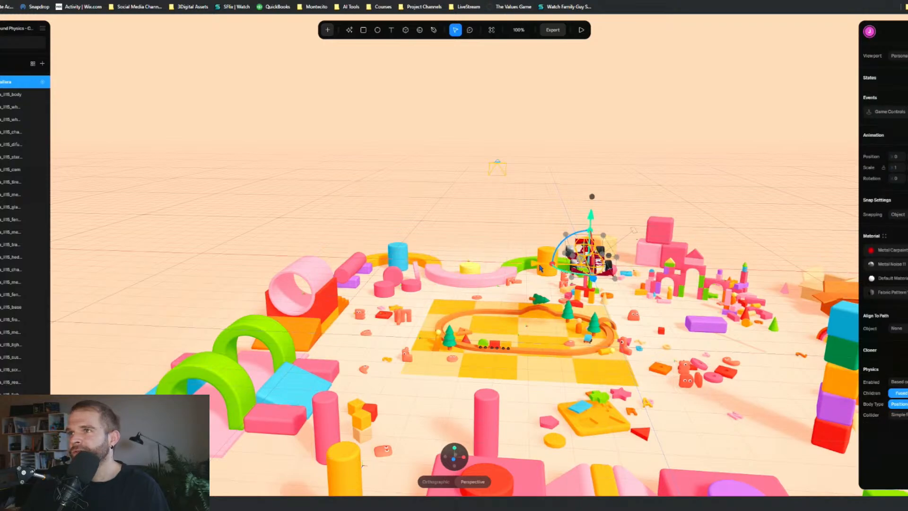
drag(538, 265, 463, 268)
mouse_move(541, 270)
mouse_down()
mouse_move(500, 281)
mouse_move(511, 284)
mouse_move(517, 267)
mouse_move(532, 284)
mouse_up()
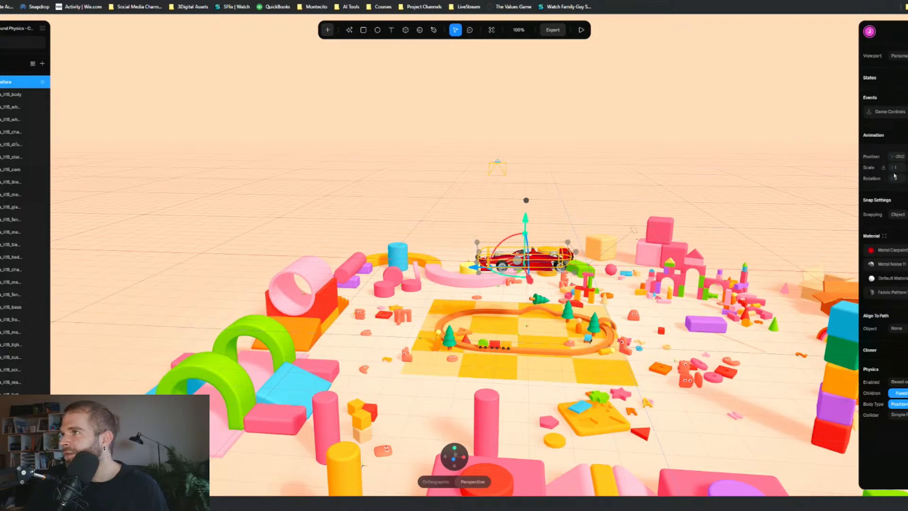
Step: Scale the race car down by the same factor on all three axes
drag(877, 168, 904, 170)
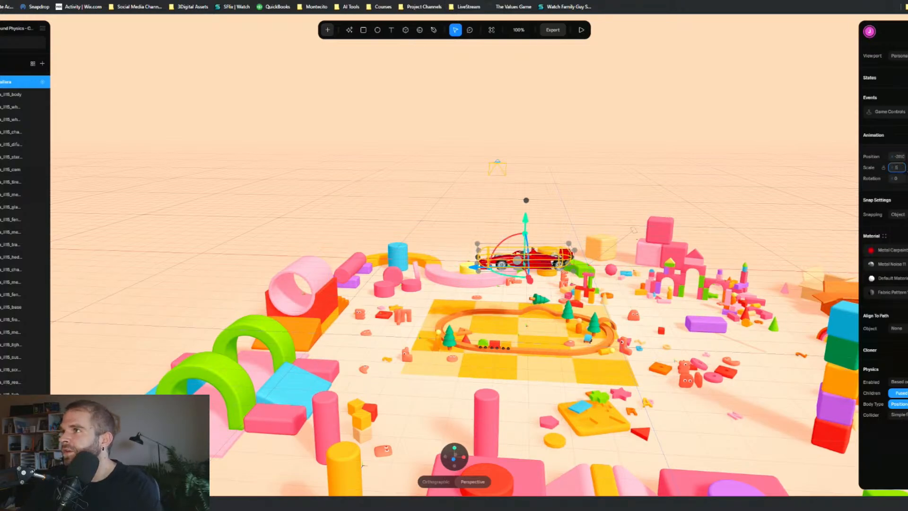
key(Return)
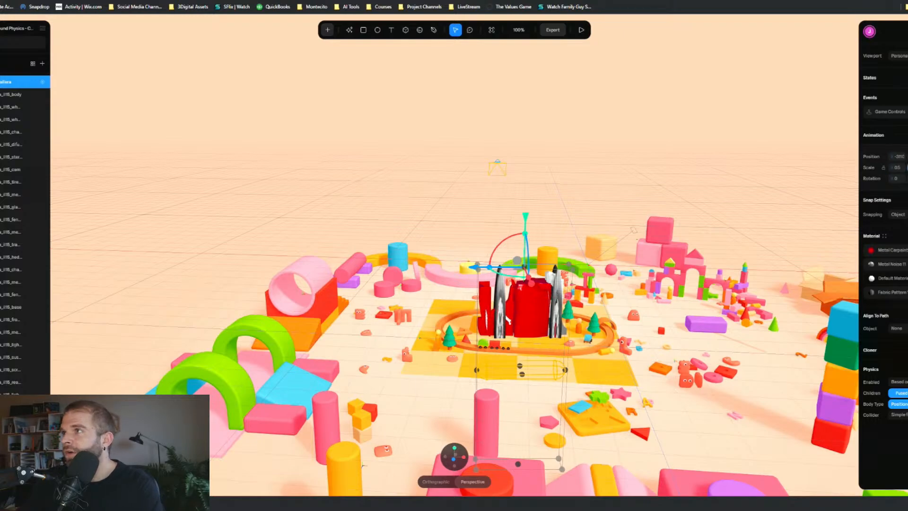
key(Return)
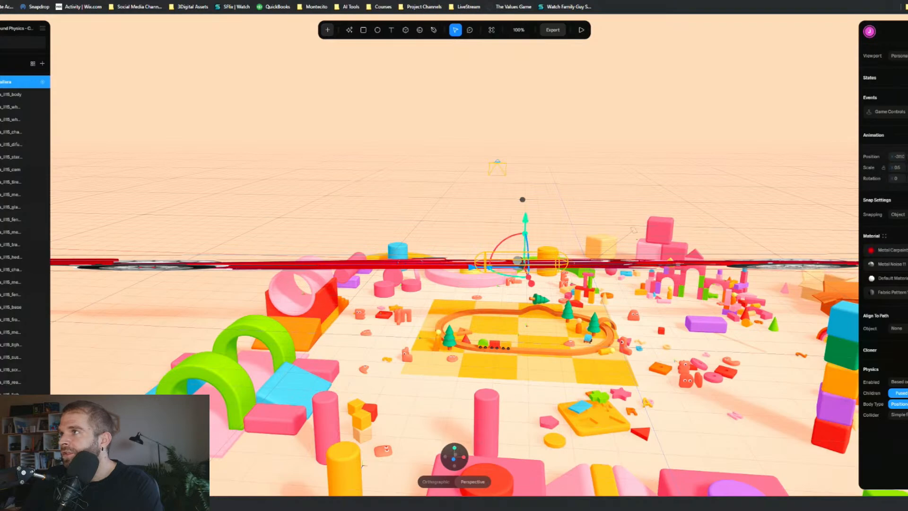
key(Return)
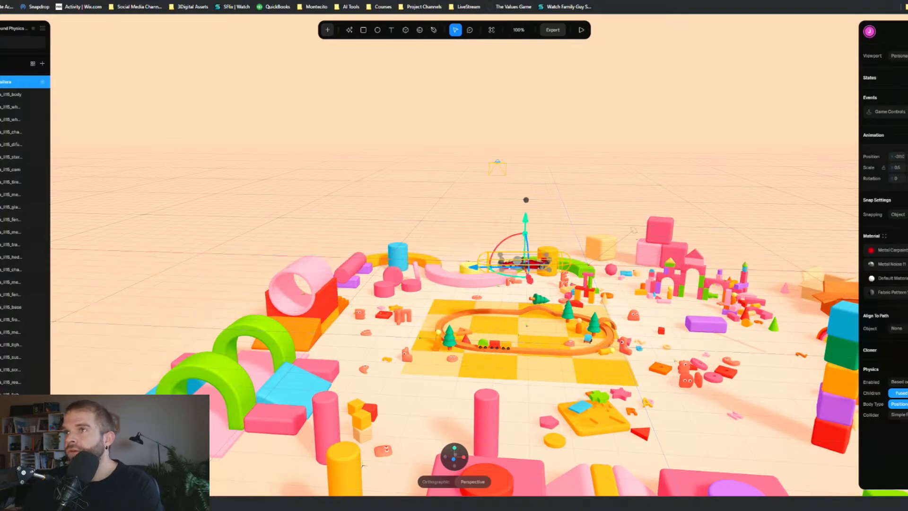
Step: Play the scene and steer the scaled-down car over the train track to test its driving and collisions
scroll(591, 59, up, 3)
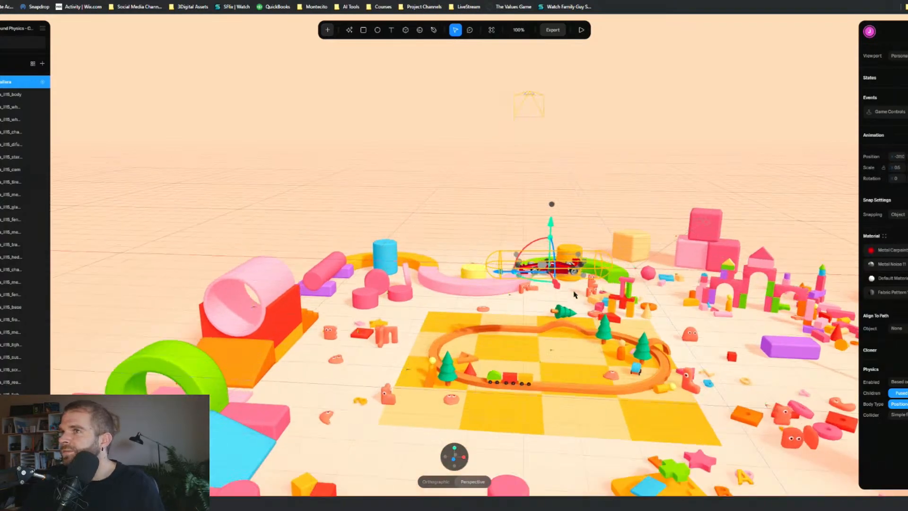
click(581, 31)
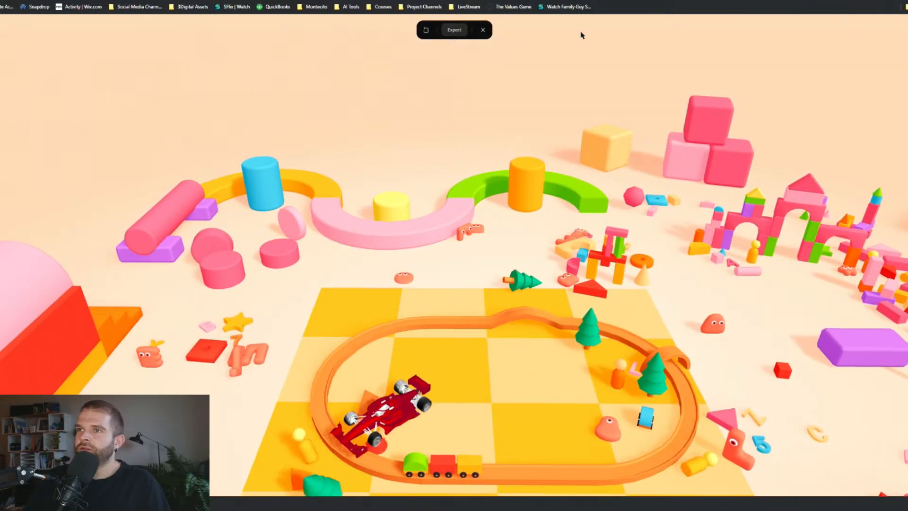
key(d)
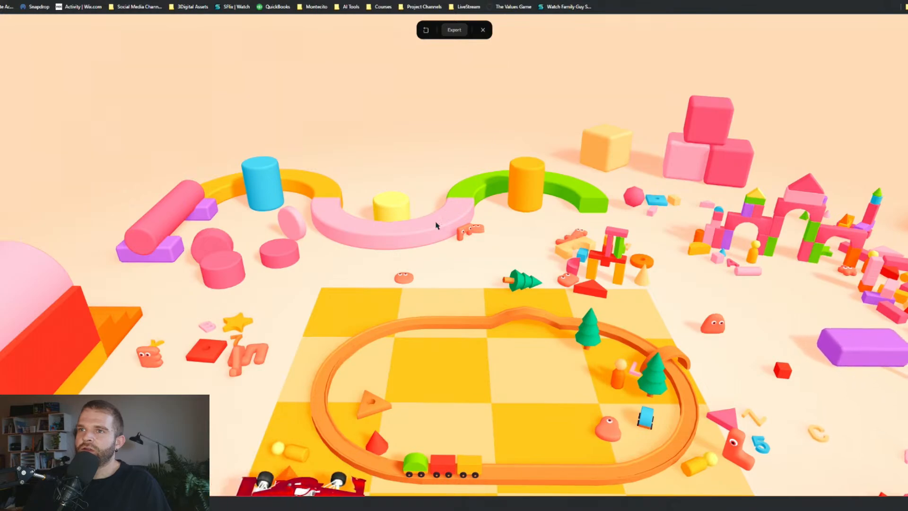
key(w)
key(d)
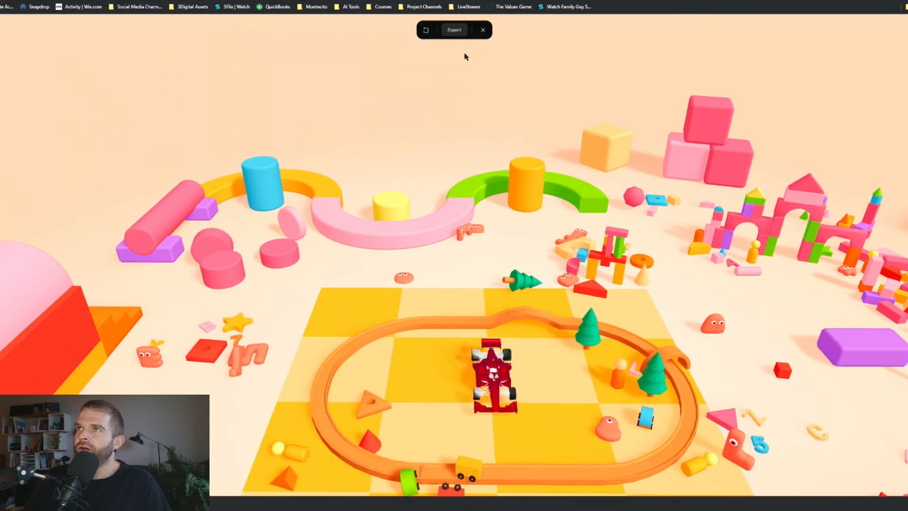
Step: Leave play mode and make Camera the follow camera in the race car's Game Controls event
click(483, 30)
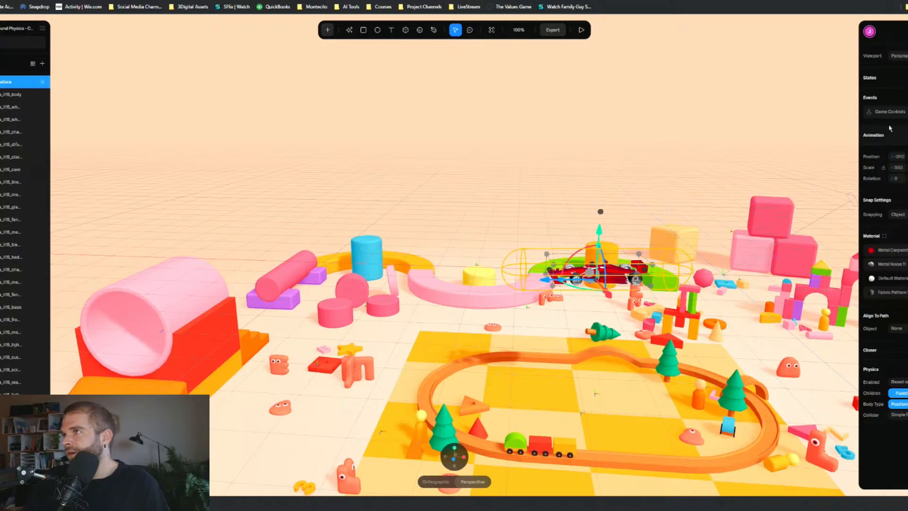
click(895, 112)
scroll(811, 301, down, 3)
scroll(811, 302, down, 1)
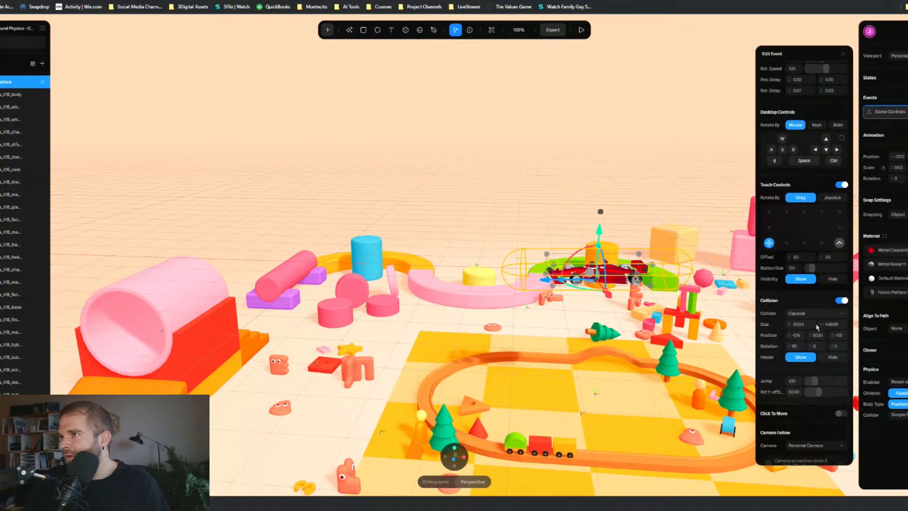
scroll(813, 331, down, 3)
scroll(810, 333, down, 2)
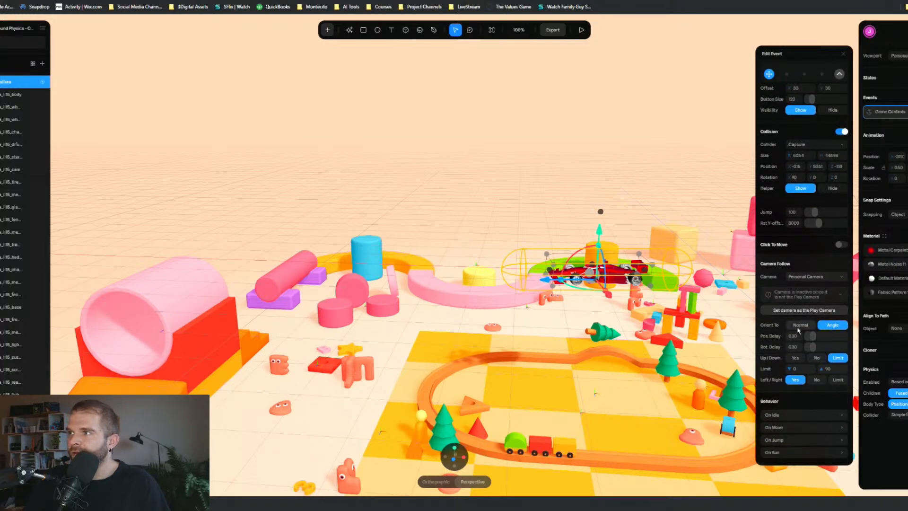
click(809, 279)
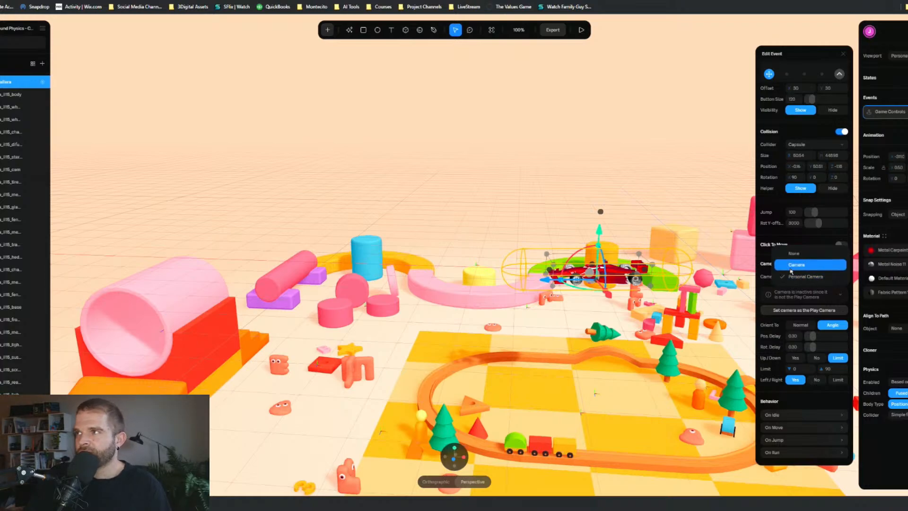
click(803, 269)
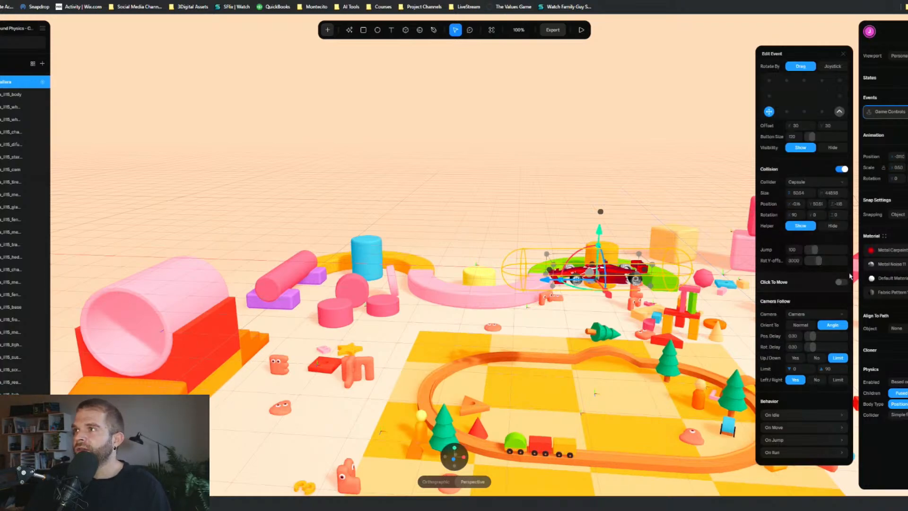
Step: Play the scene and drive the car among the standing pillars and over the green arches to test the follow camera
click(581, 30)
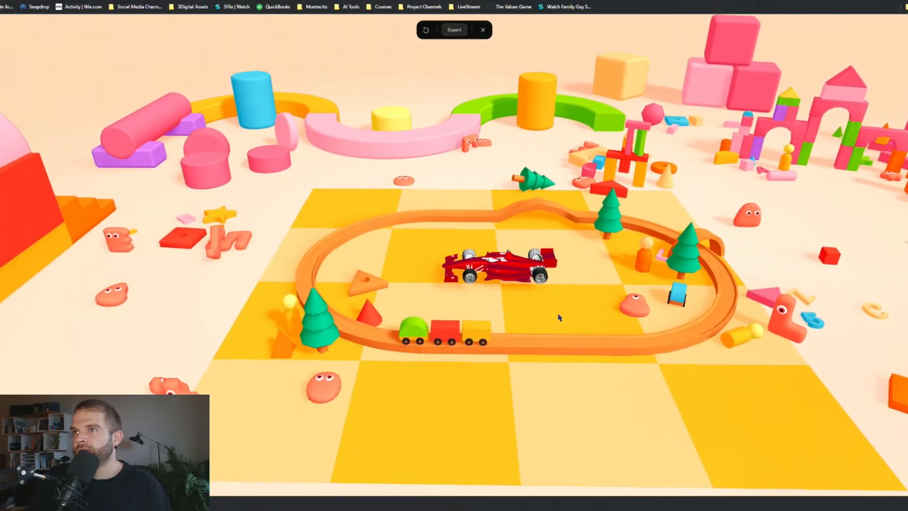
key(a)
key(s)
key(a)
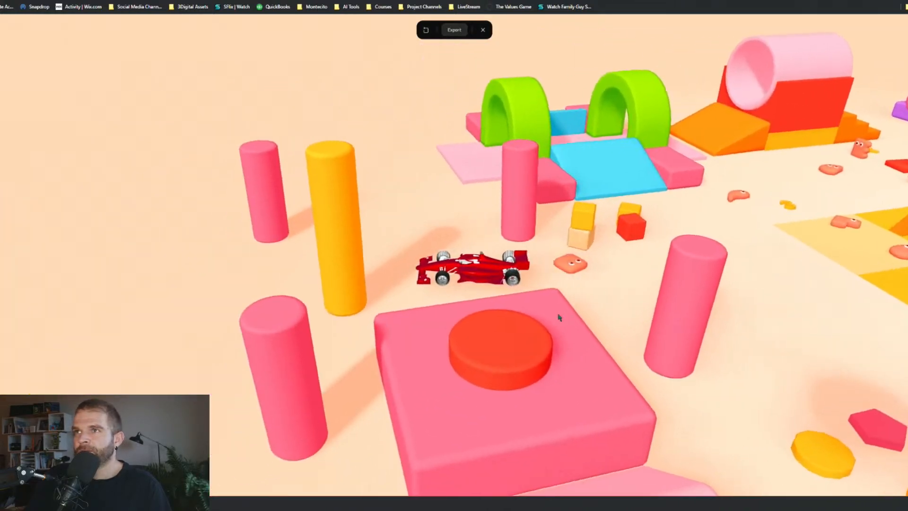
key(w)
key(d)
key(w)
key(d)
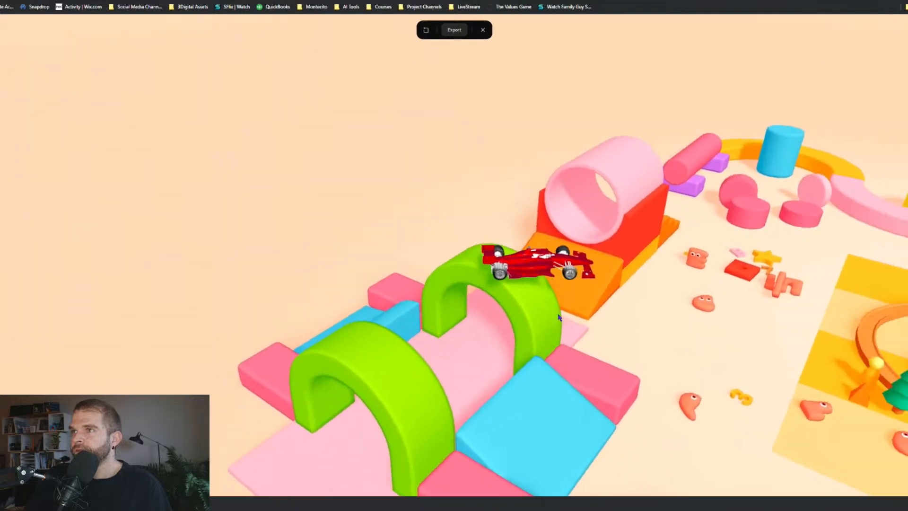
key(s)
key(a)
key(d)
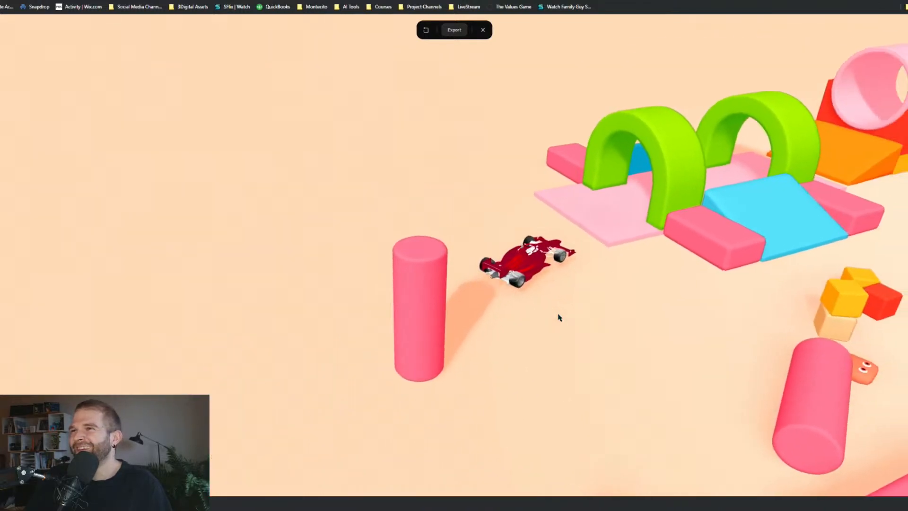
Step: Steer the car from the fallen pillars onto the front green arch and back down to its pink mat
key(w)
key(a)
key(s)
key(d)
key(w)
key(a)
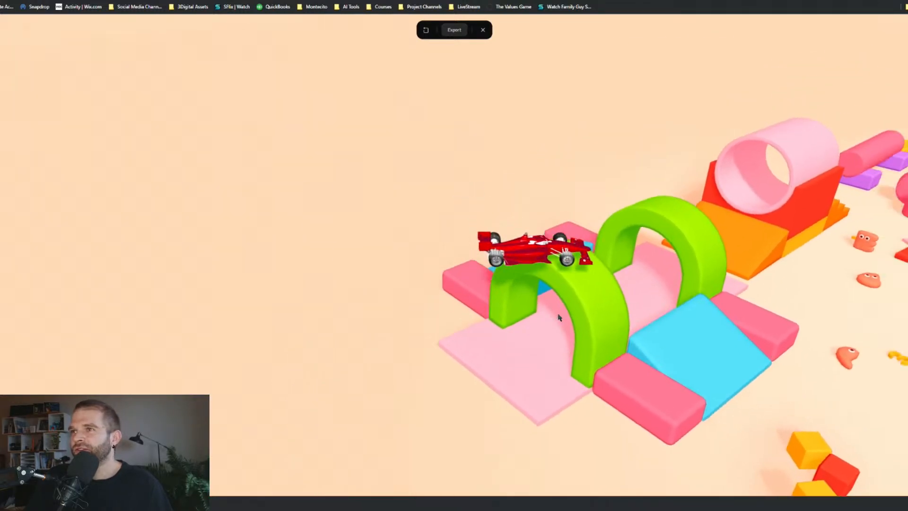
key(s)
key(a)
key(w)
key(d)
key(s)
key(a)
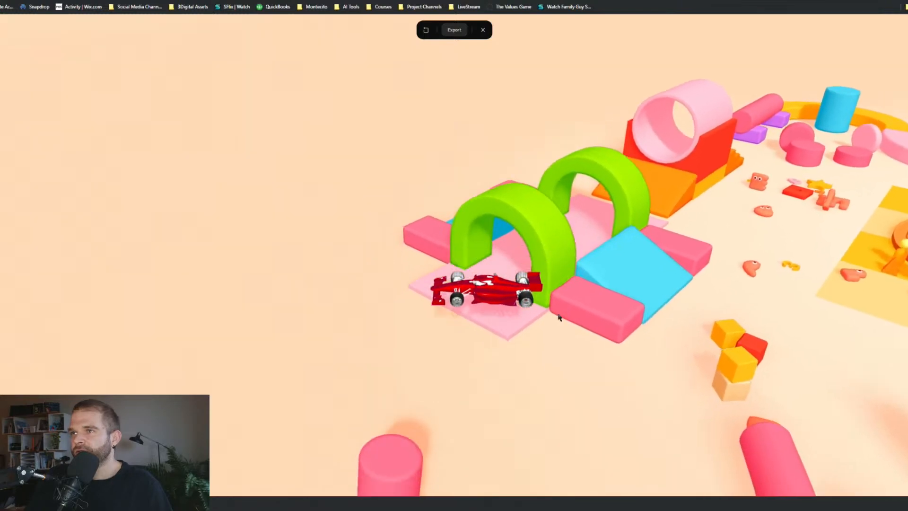
Step: Drive over both green arches and past the pink tunnel to the curved pink and green wall
key(d)
key(a)
key(w)
key(d)
key(w)
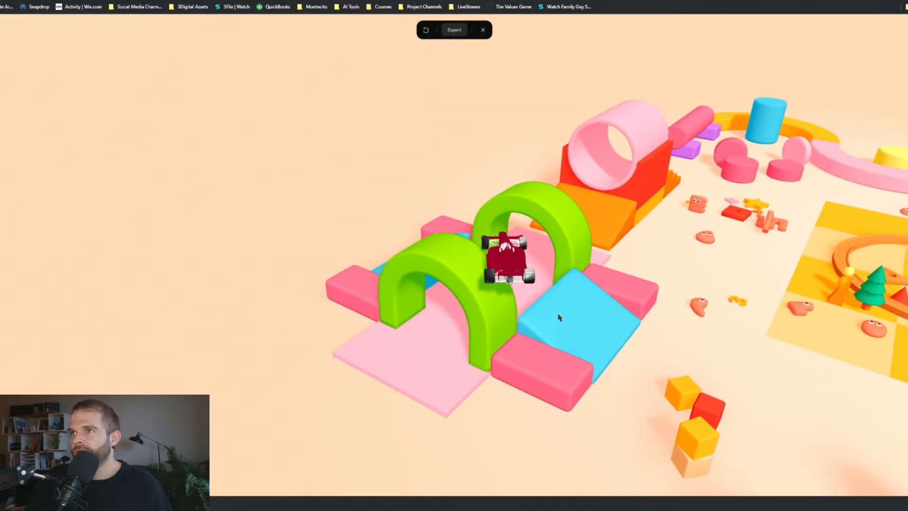
key(d)
key(w)
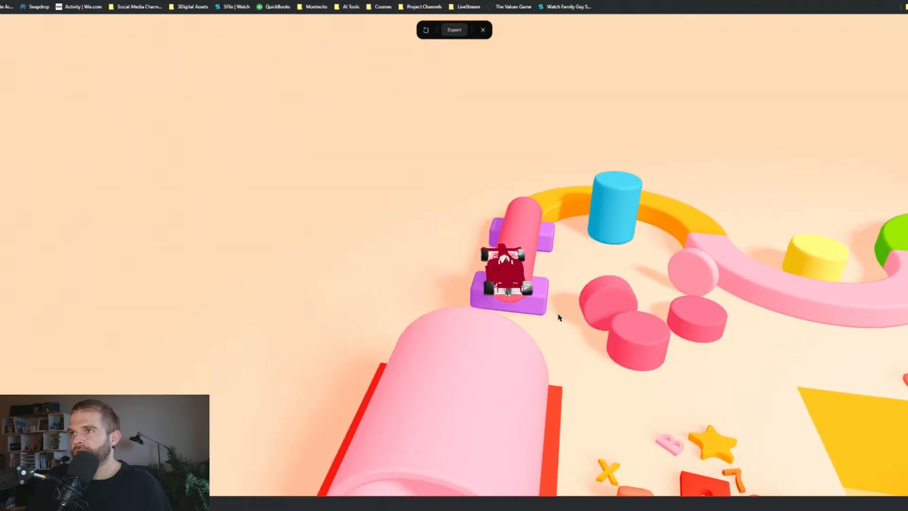
key(d)
key(s)
key(w)
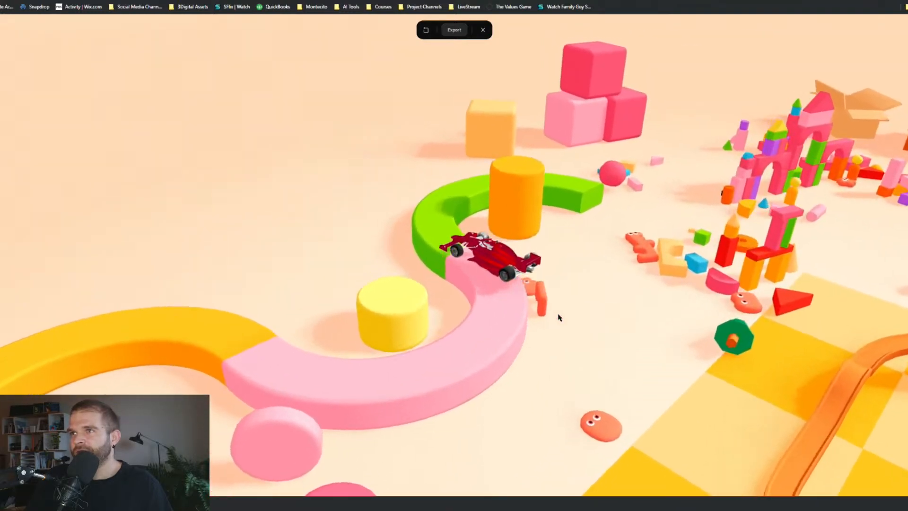
Step: Drive the car through the small block stack and toy castle to the small rainbow arches
key(a)
key(d)
key(d)
key(s)
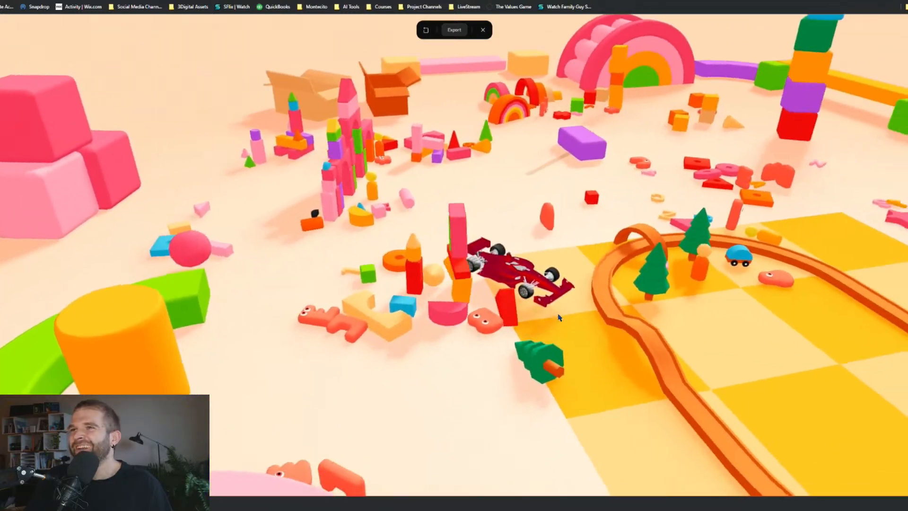
key(a)
key(w)
key(d)
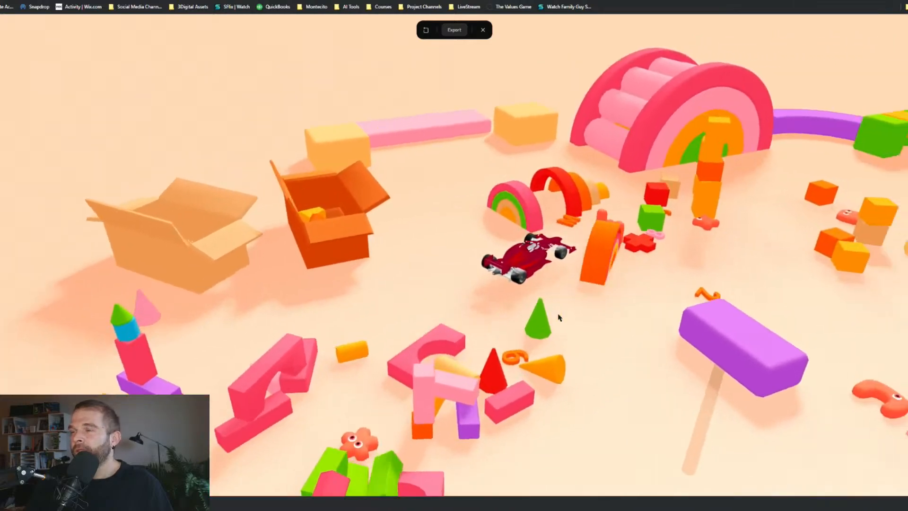
key(s)
key(a)
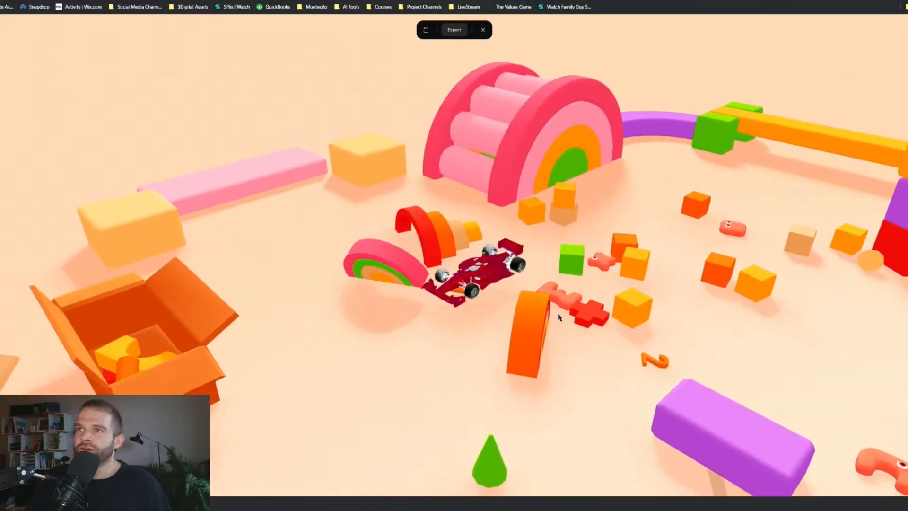
Step: Drive between the two cardboard boxes and ram the stack of large pink cubes
key(s)
key(a)
key(w)
key(d)
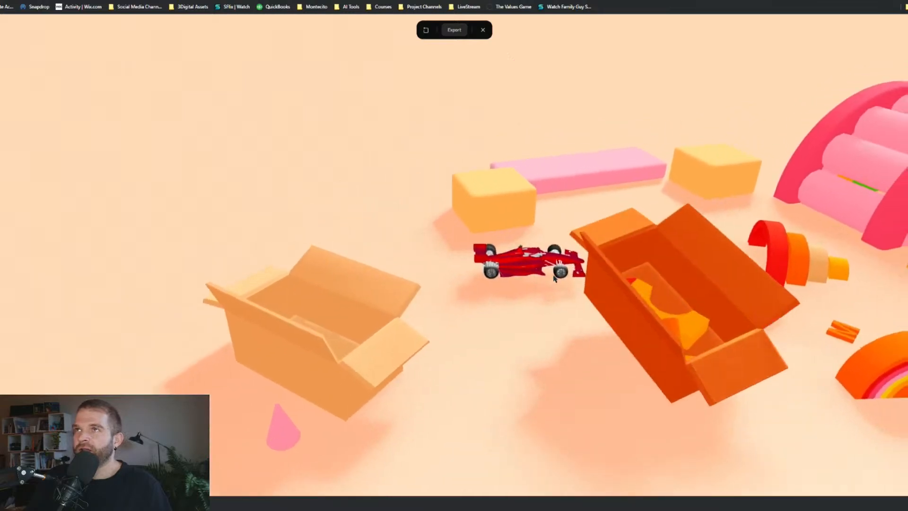
key(s)
key(a)
key(a)
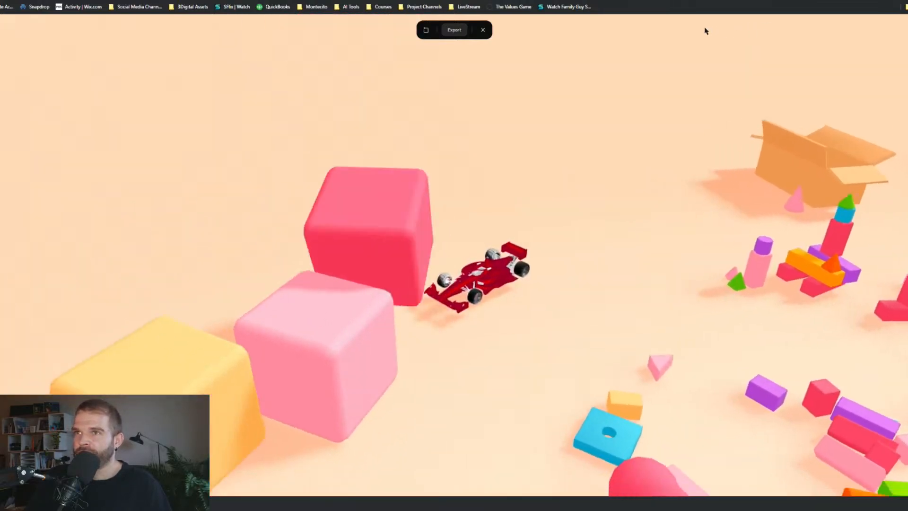
Step: Return past the curved wall and train track and crash the car into the tall tower of coloured cubes
key(s)
key(d)
key(s)
key(d)
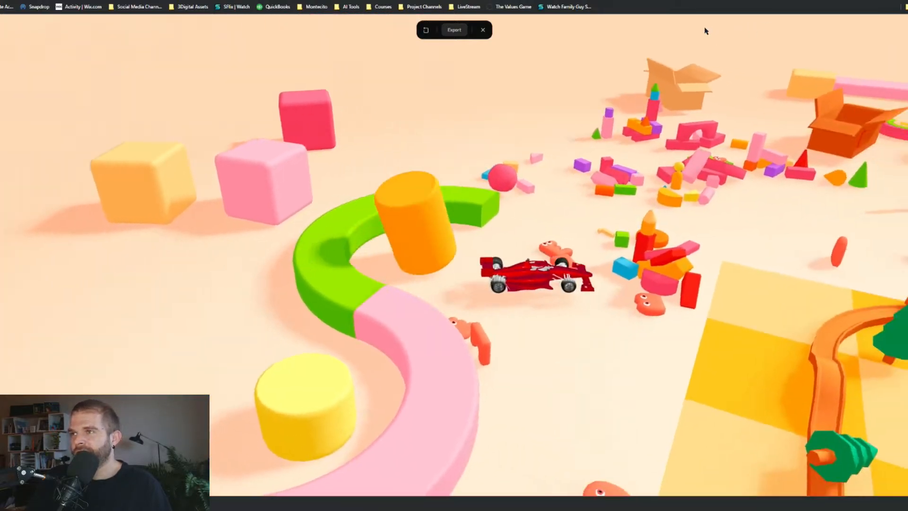
key(w)
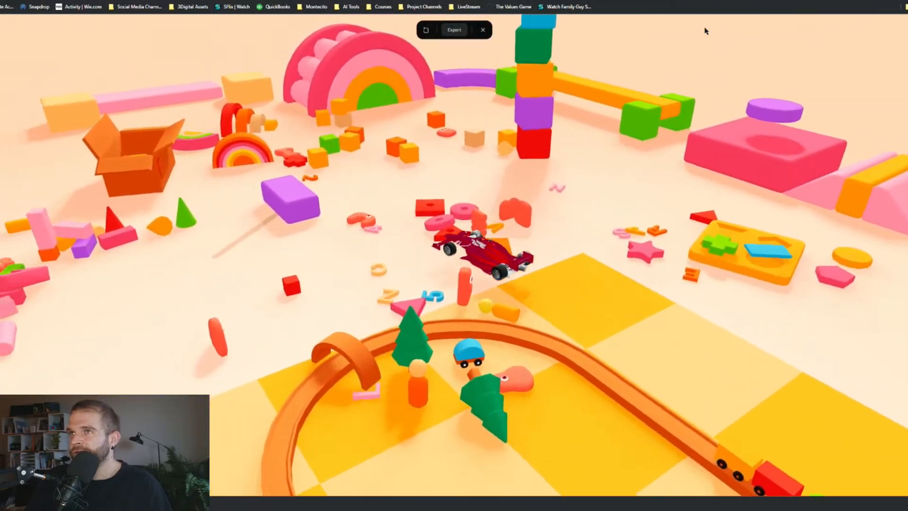
key(a)
key(s)
key(d)
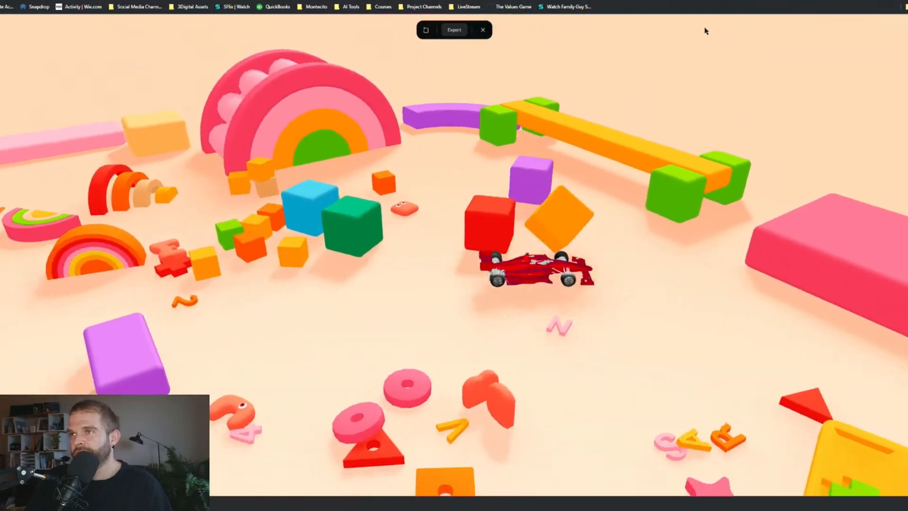
key(w)
key(a)
key(s)
key(d)
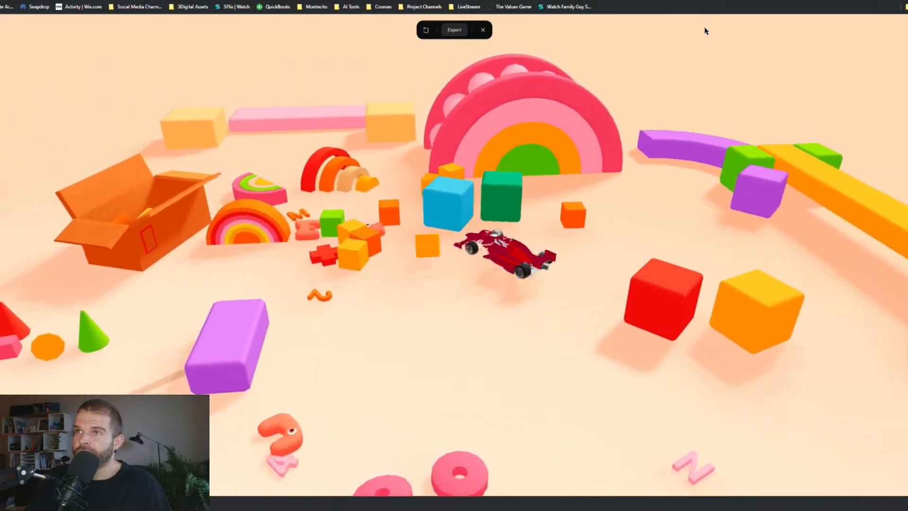
Step: Drive past the purple block and the castle rubble, then back up to the yellow shape puzzle
key(a)
key(w)
key(d)
key(a)
key(s)
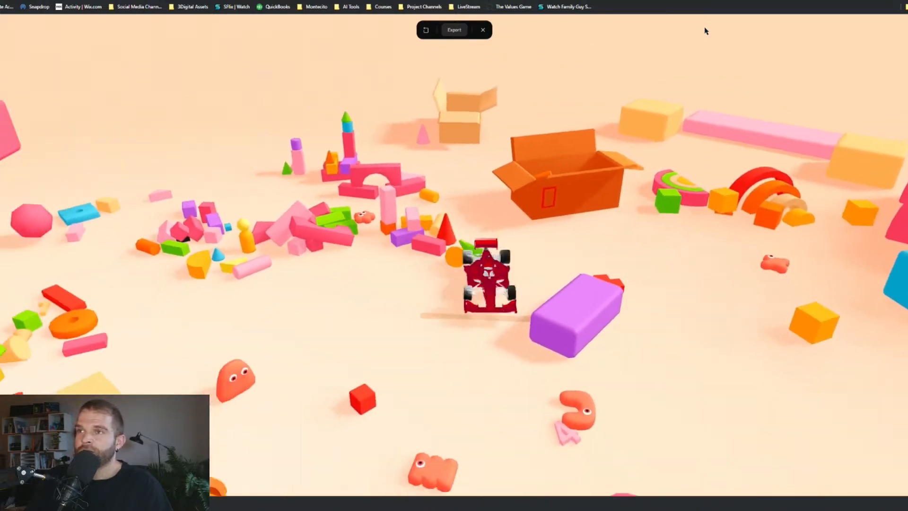
key(d)
key(a)
key(s)
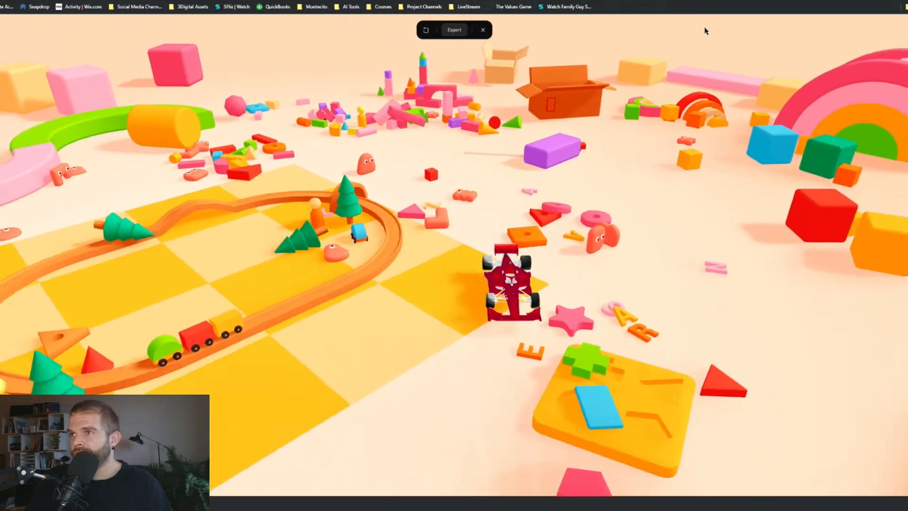
Step: Circle the car around the fallen pillars, along the purple curve by the large rainbow, and to the cardboard boxes
key(d)
key(a)
key(s)
key(d)
key(w)
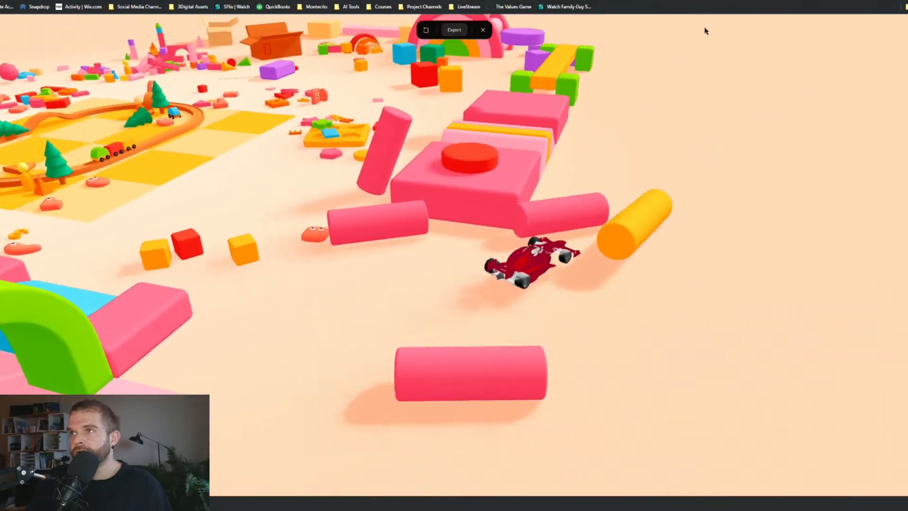
key(a)
key(s)
key(w)
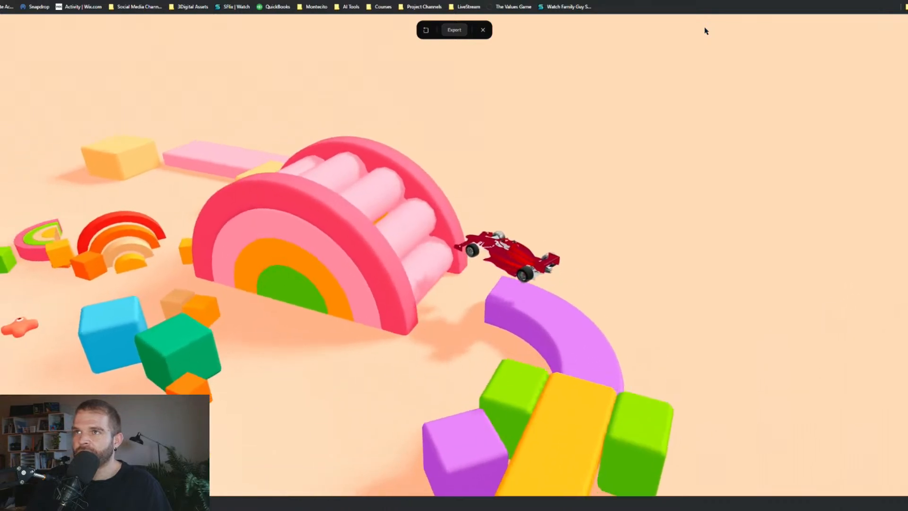
key(a)
key(w)
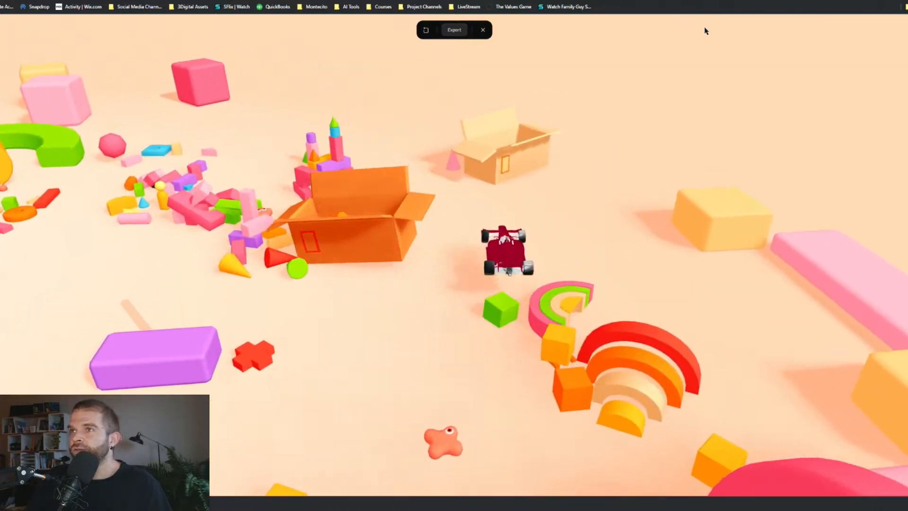
Step: Push the car through the castle blocks beside the orange box and return to the train track
key(a)
key(s)
key(a)
key(w)
key(d)
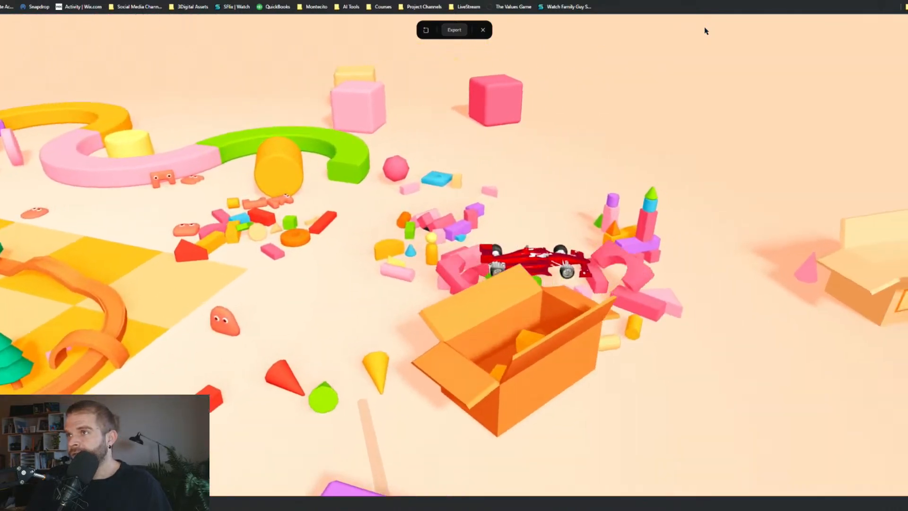
key(s)
key(a)
key(w)
key(d)
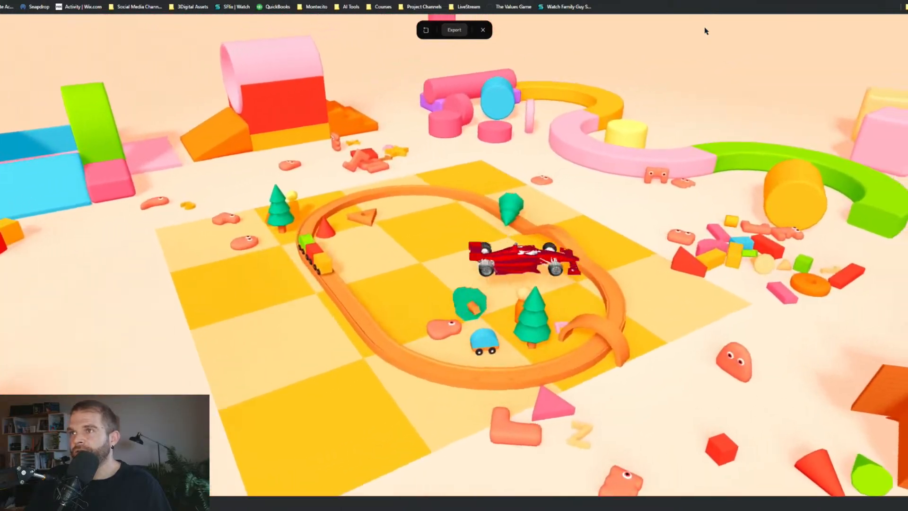
Step: Drive from the train track over the green arches and past the pink tunnel onto the curved green wall
key(a)
key(w)
key(a)
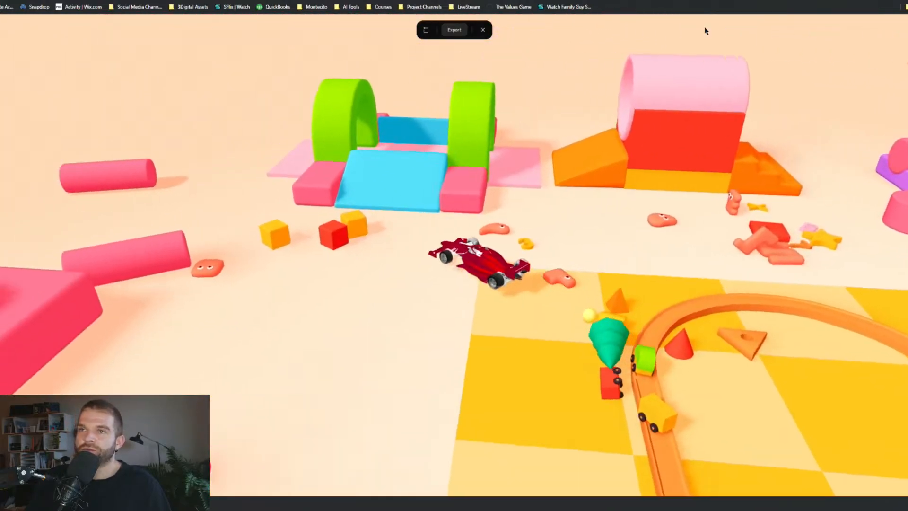
key(d)
key(w)
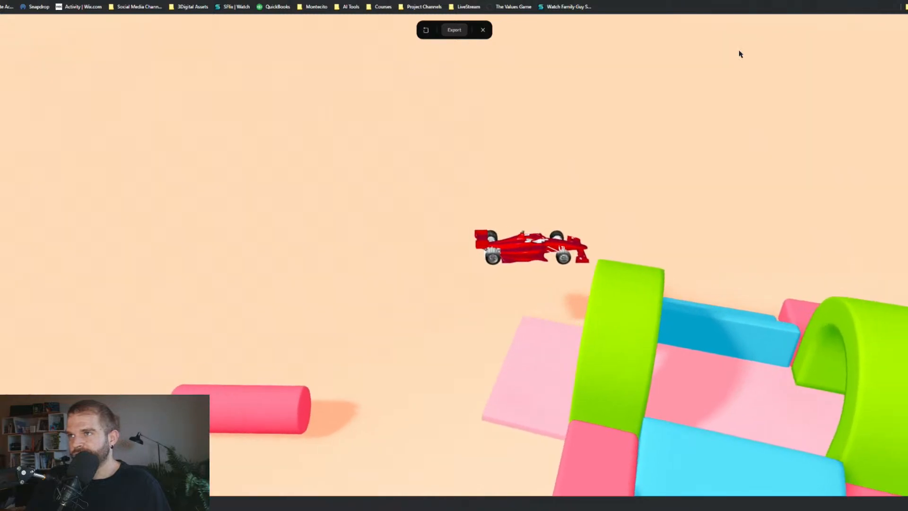
key(w)
key(d)
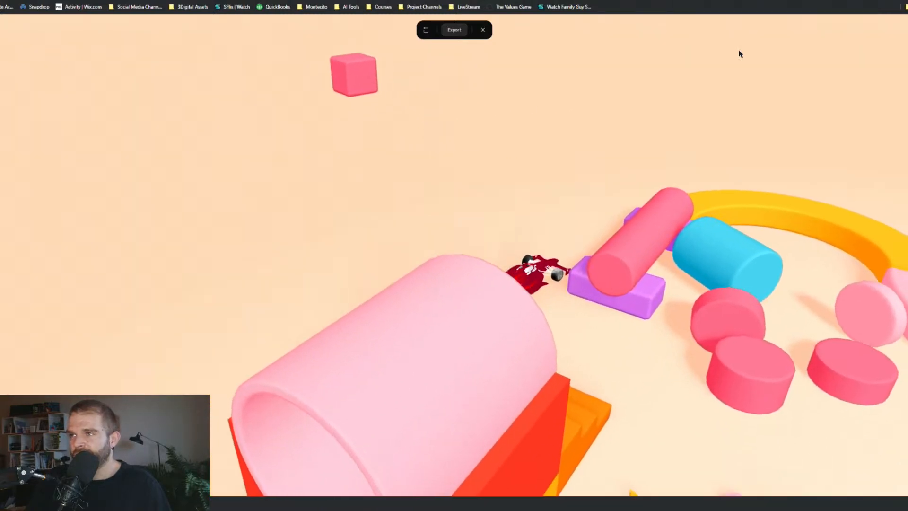
key(d)
key(w)
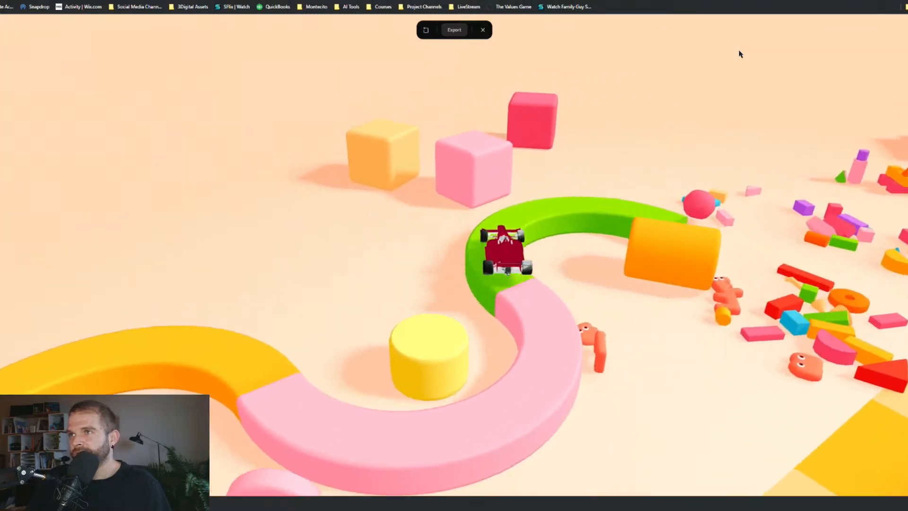
Step: Drive past the orange box and across the pink platforms back to the train track, and return to editing
key(d)
key(s)
key(w)
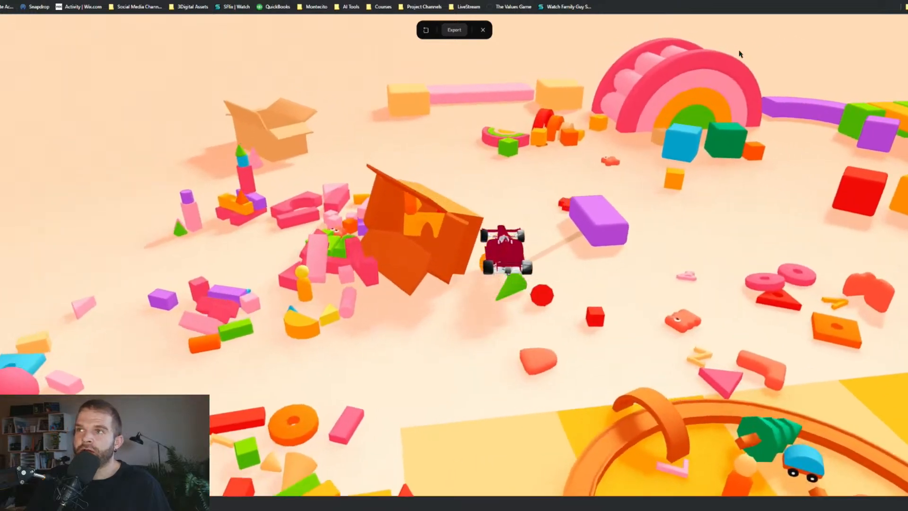
key(d)
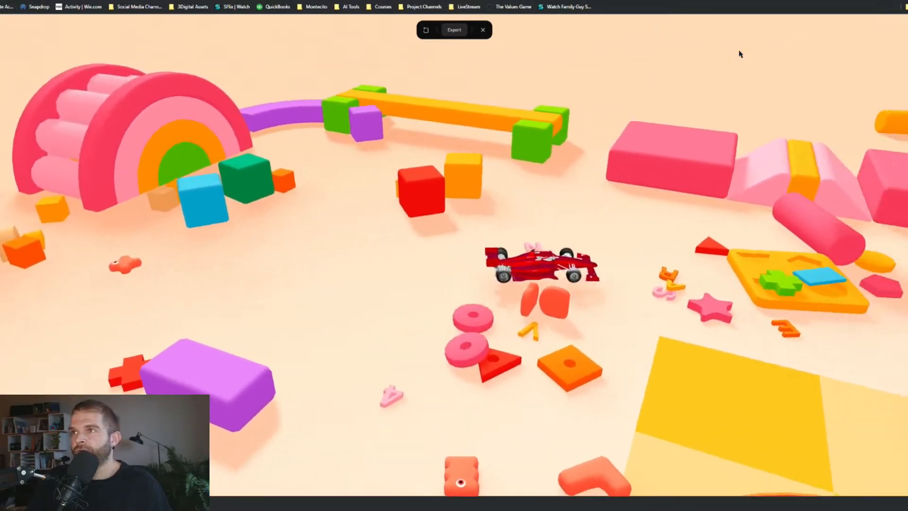
key(w)
key(d)
key(a)
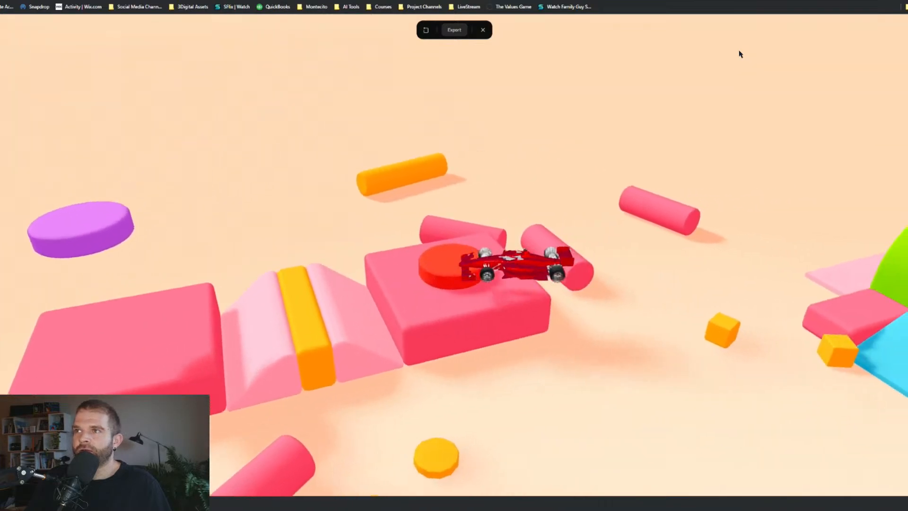
key(s)
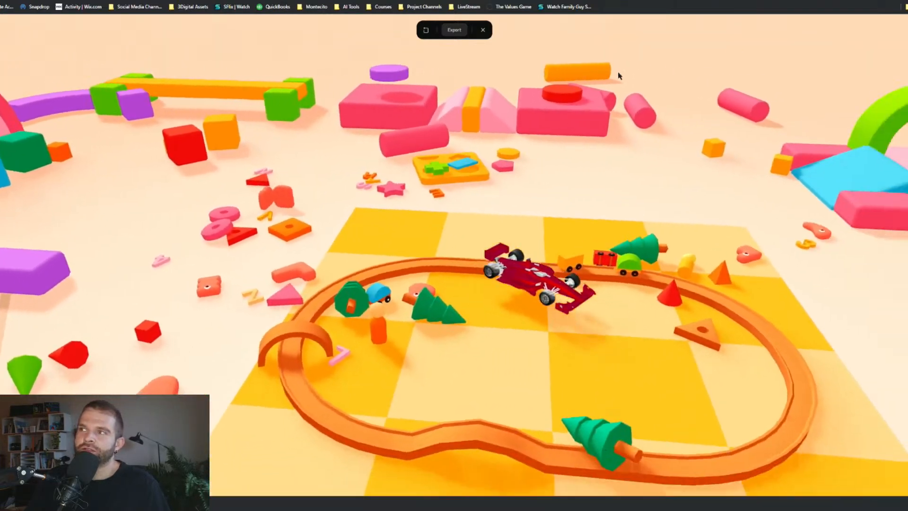
key(d)
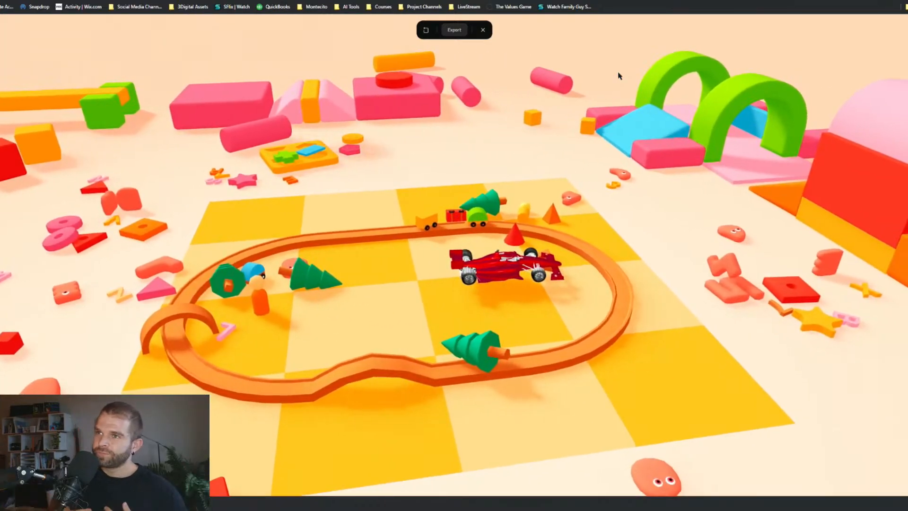
click(481, 30)
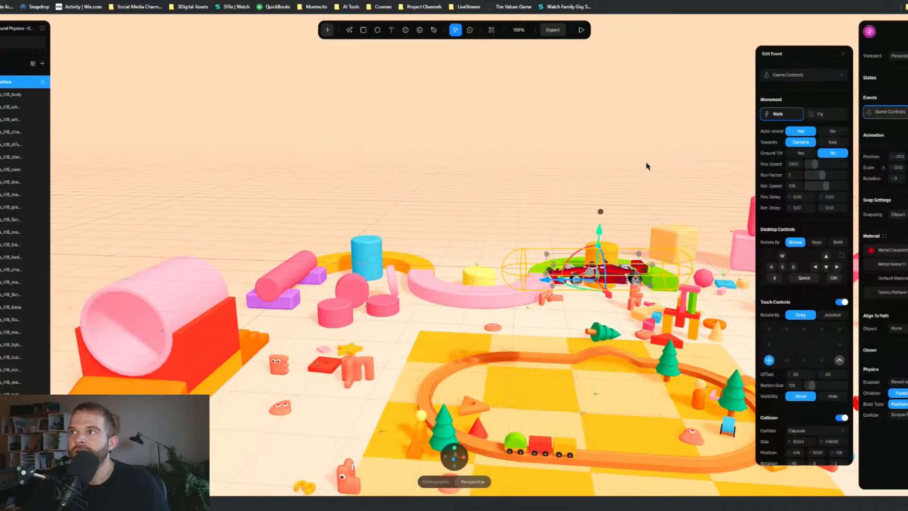